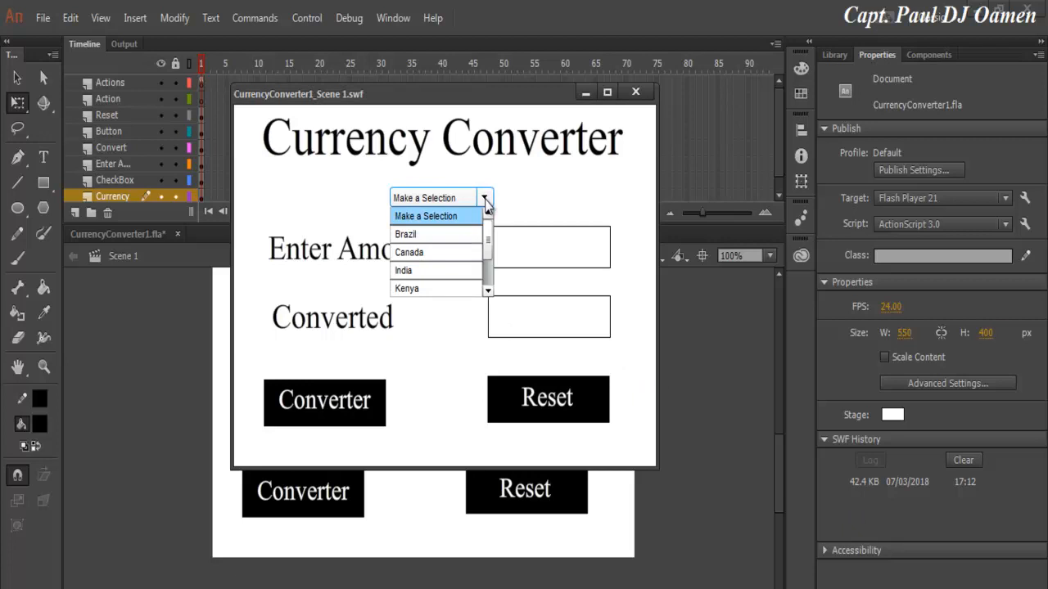
Step: Test the running converter by choosing Brazil, converting an amount of 34, and resetting the form
click(452, 237)
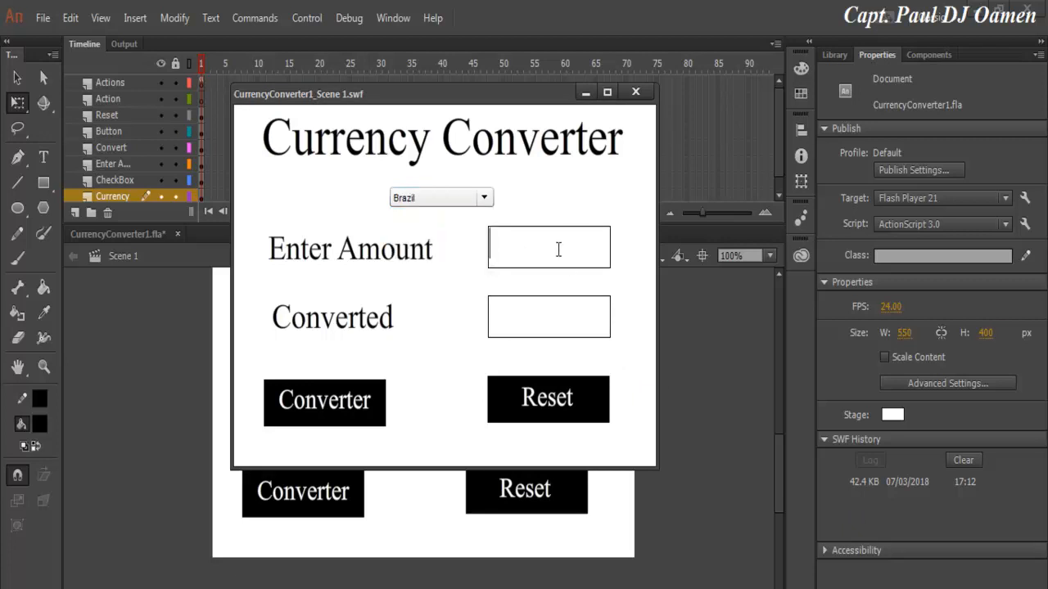
text(34)
click(351, 409)
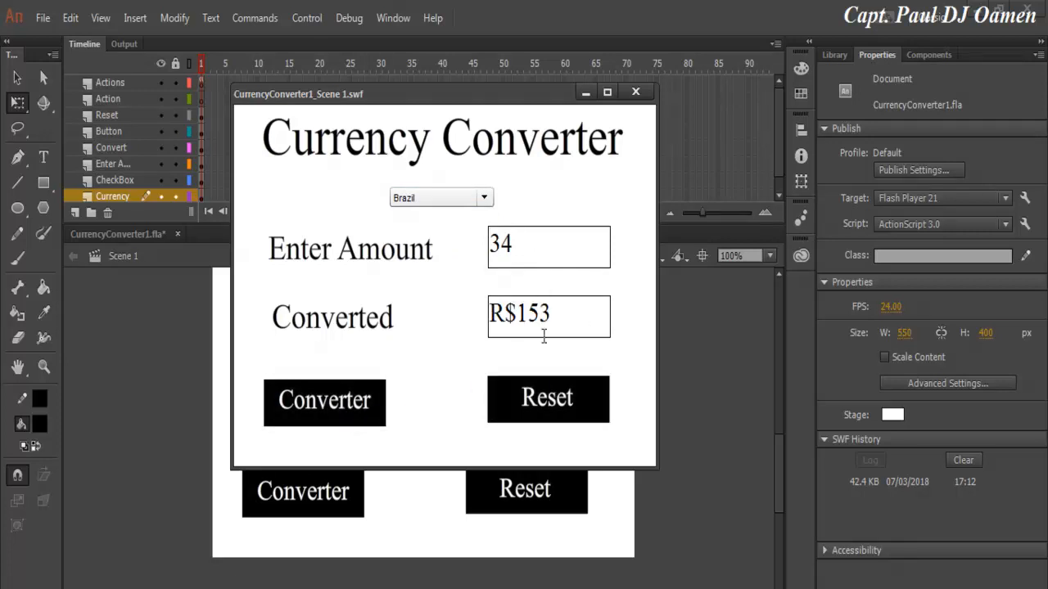
click(549, 406)
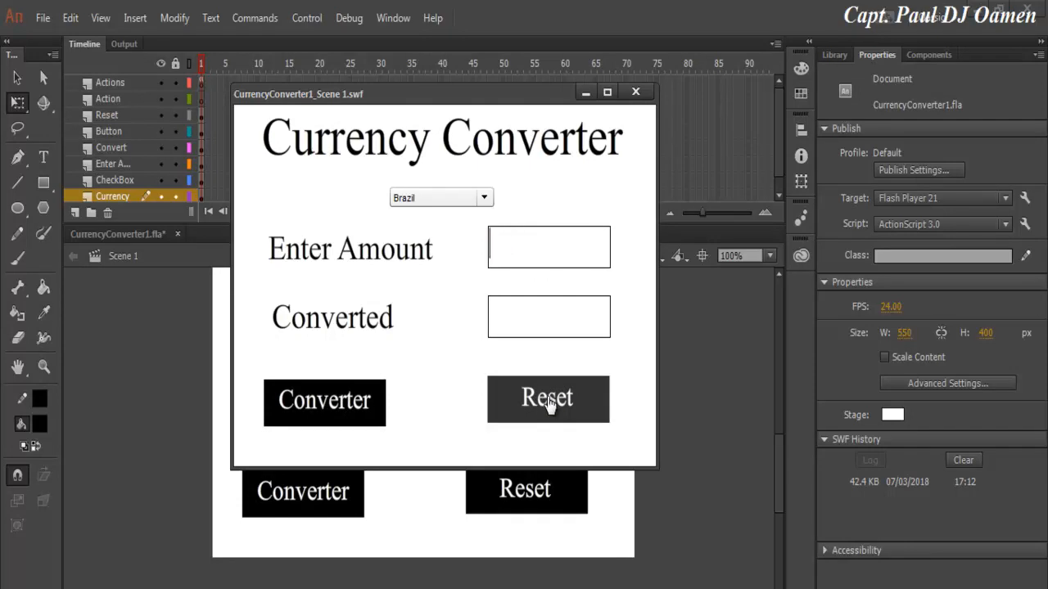
Step: Choose Canada as the currency and convert an amount of 443
click(487, 201)
click(445, 253)
click(536, 257)
text(443)
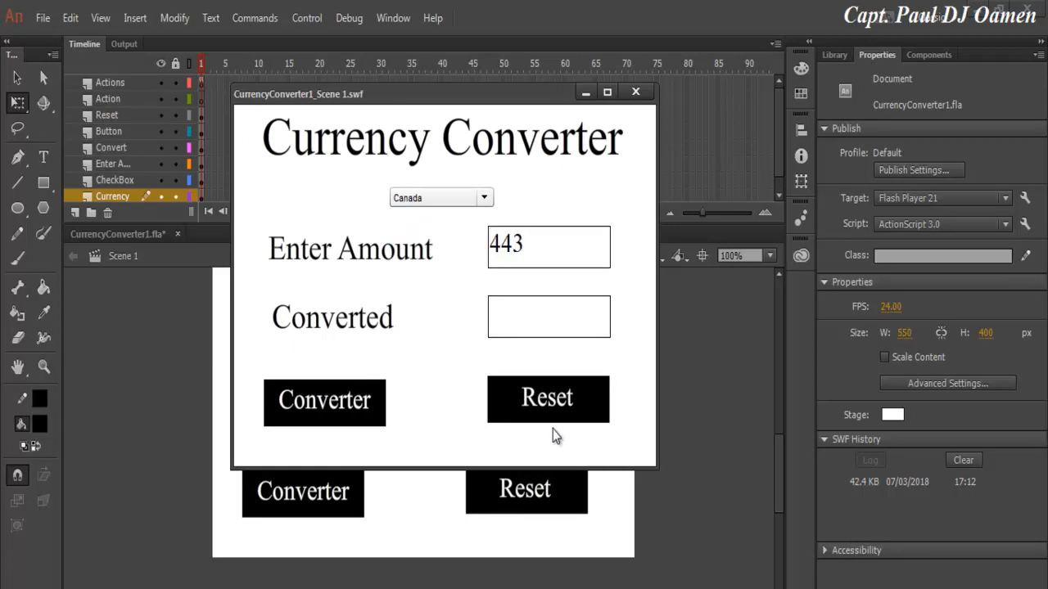
click(325, 404)
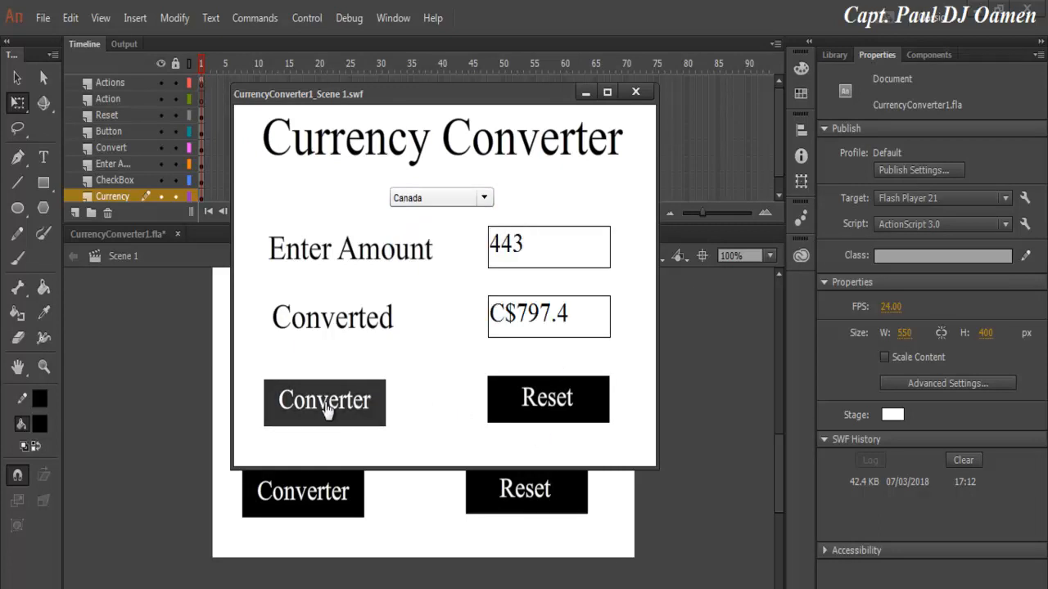
Step: Convert the same amount for India and for Kenya
click(440, 198)
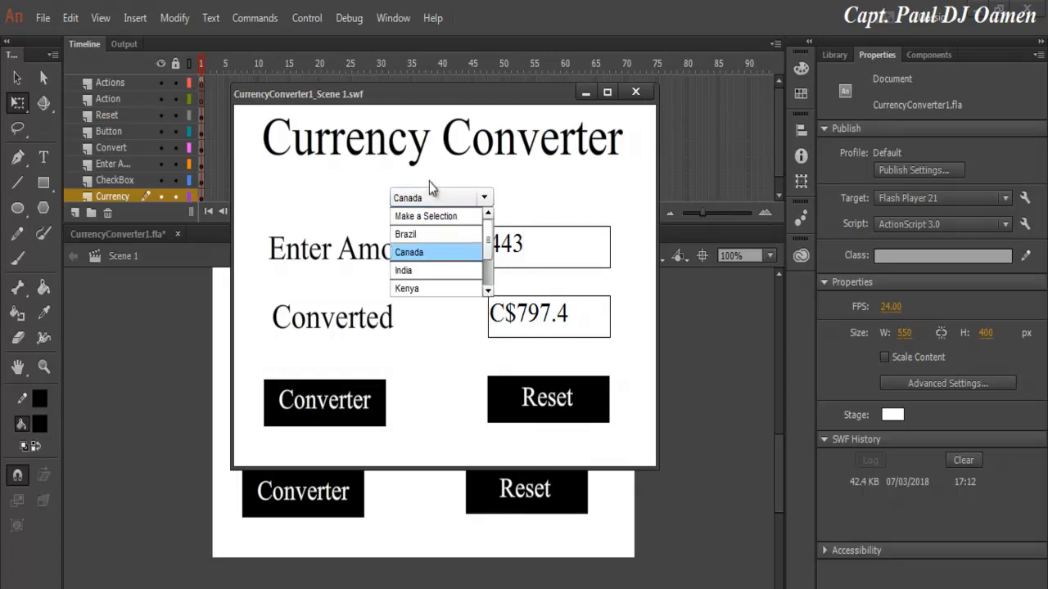
drag(488, 233, 488, 237)
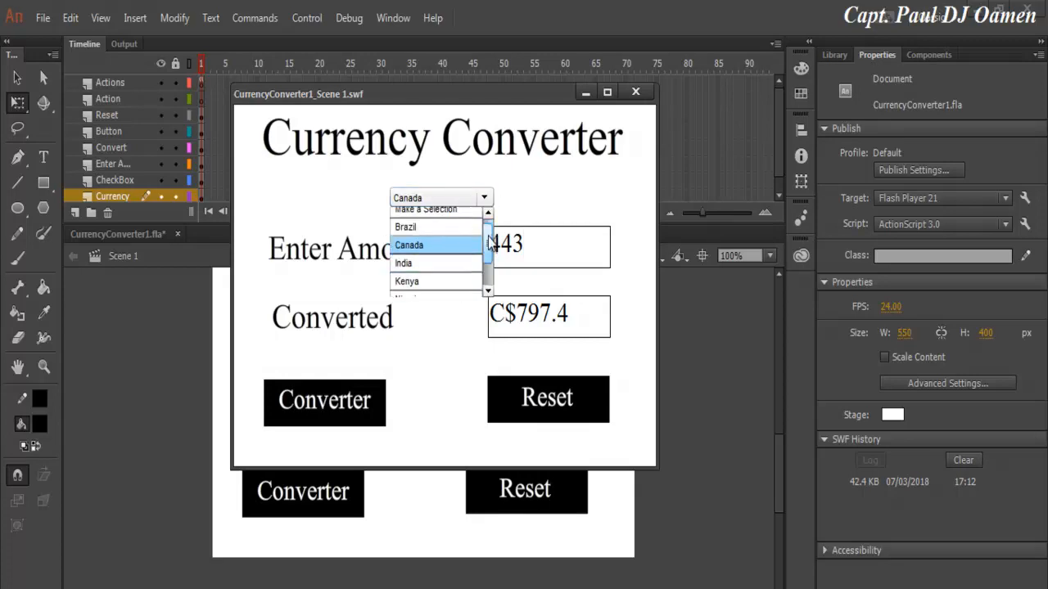
click(443, 266)
click(352, 406)
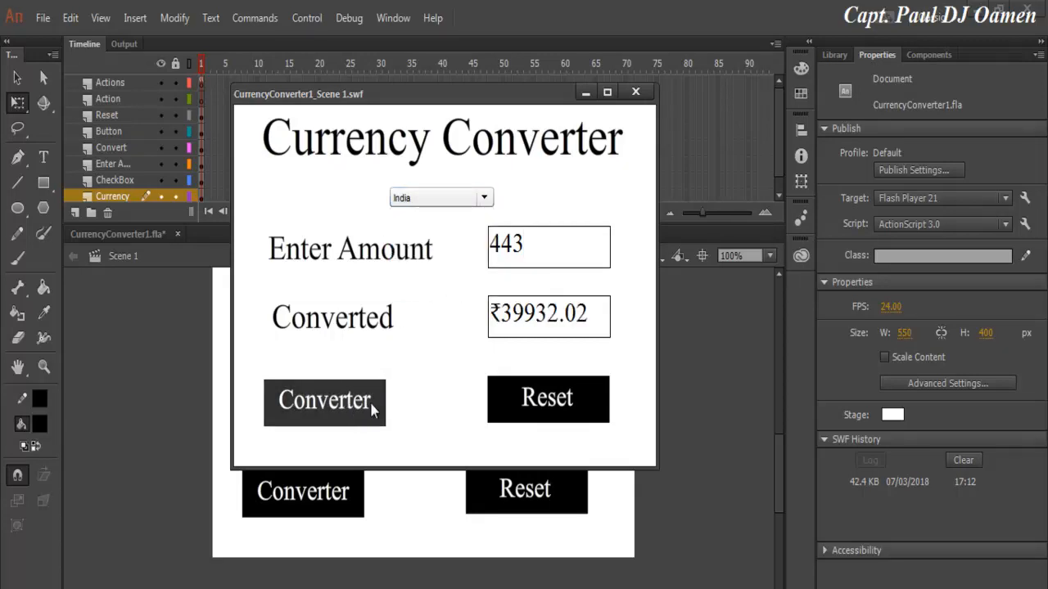
click(481, 197)
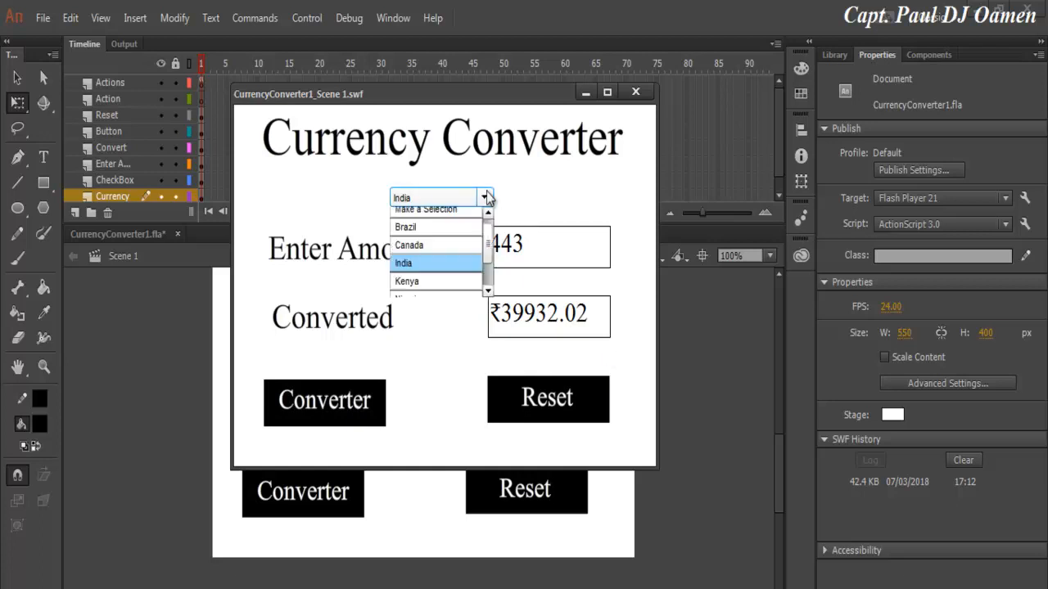
click(436, 285)
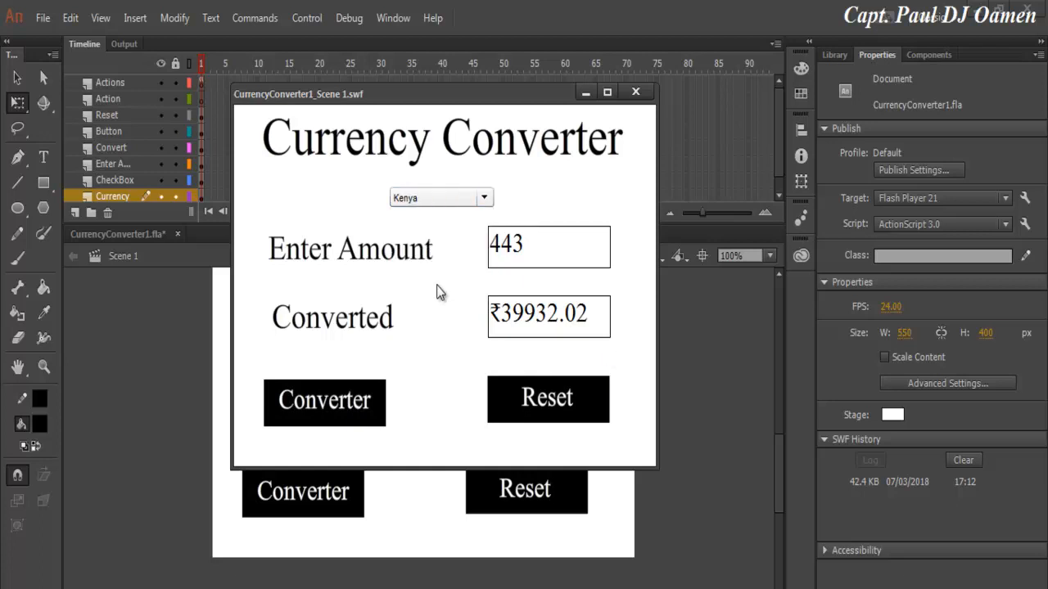
click(334, 414)
Step: Convert the entered amount for Nigeria and for Philippine
click(483, 198)
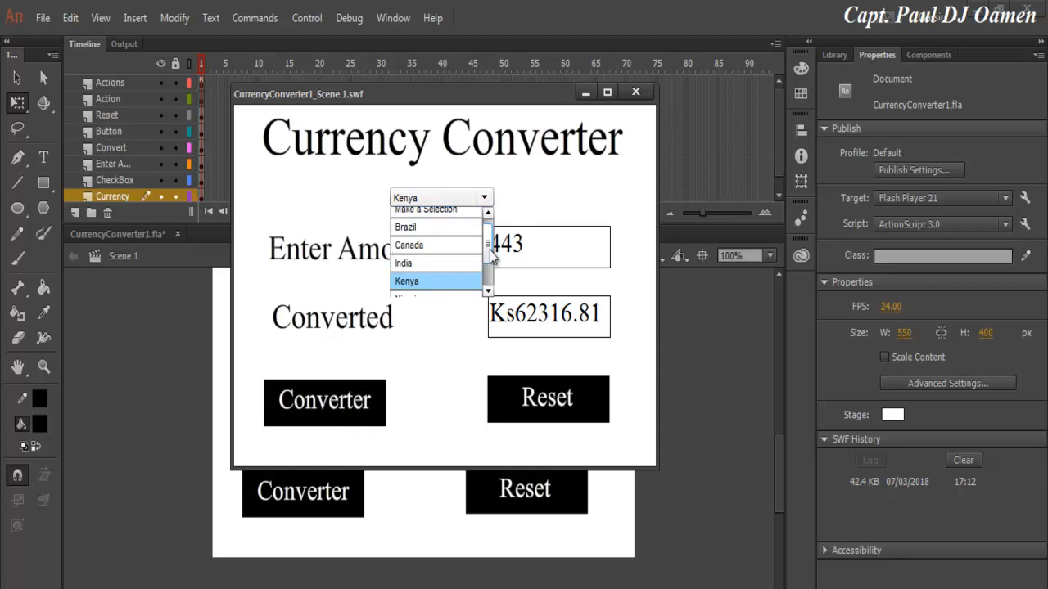
scroll(492, 259, down, 1)
click(418, 276)
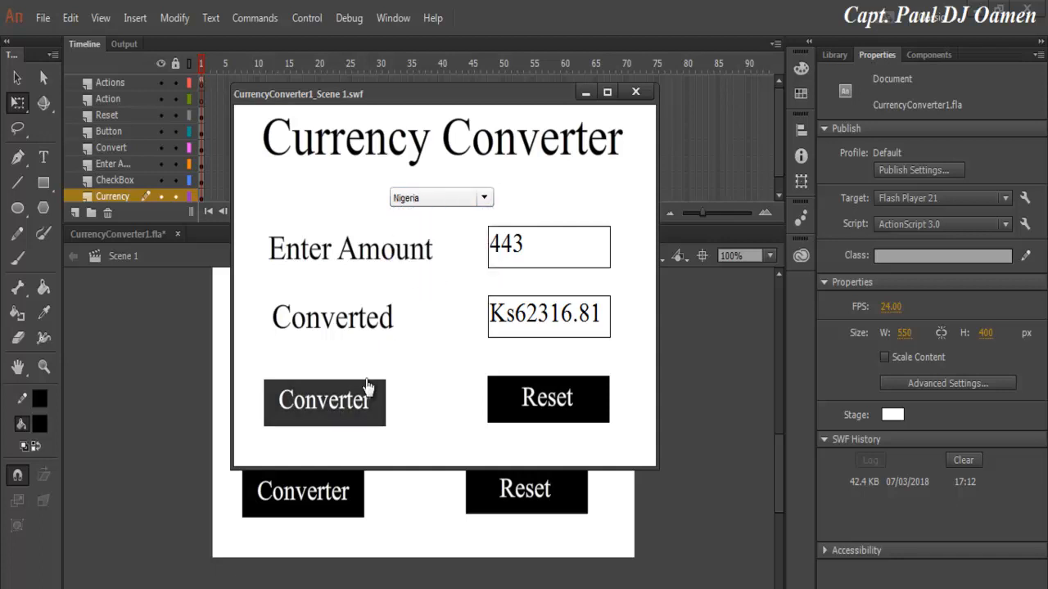
click(359, 403)
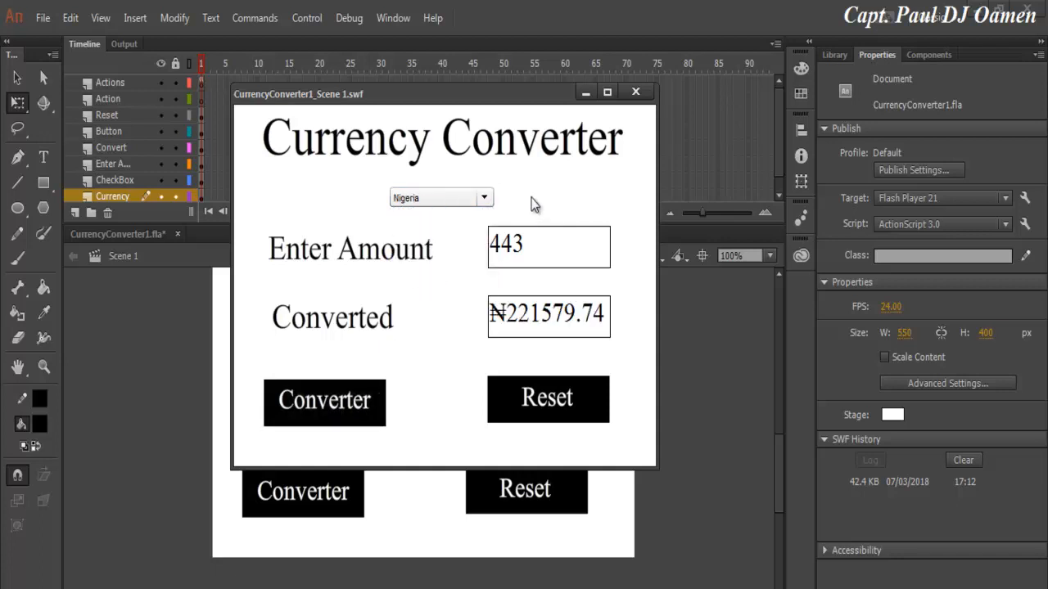
click(485, 200)
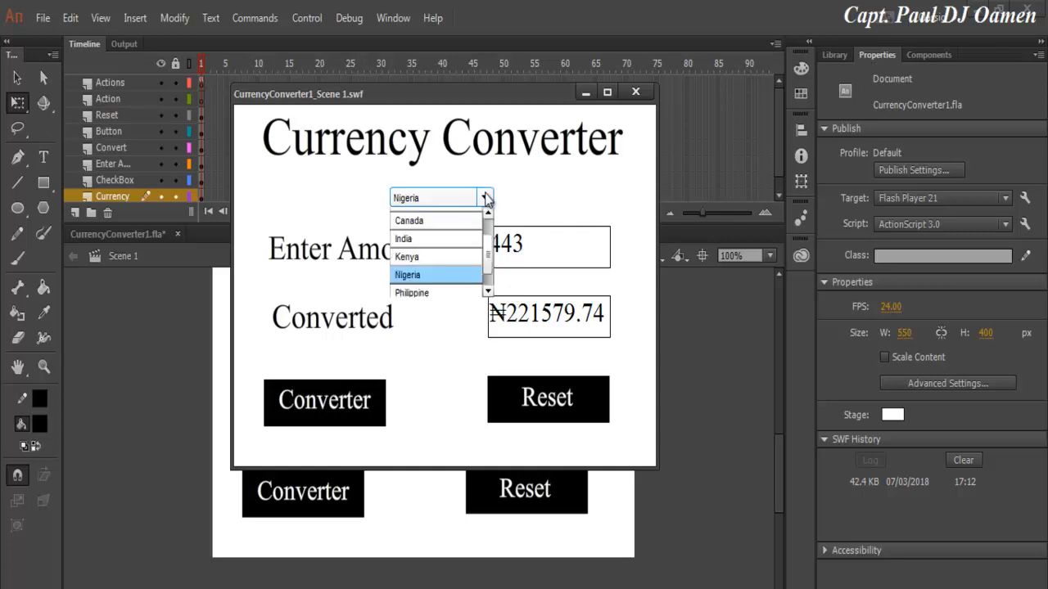
scroll(488, 257, down, 1)
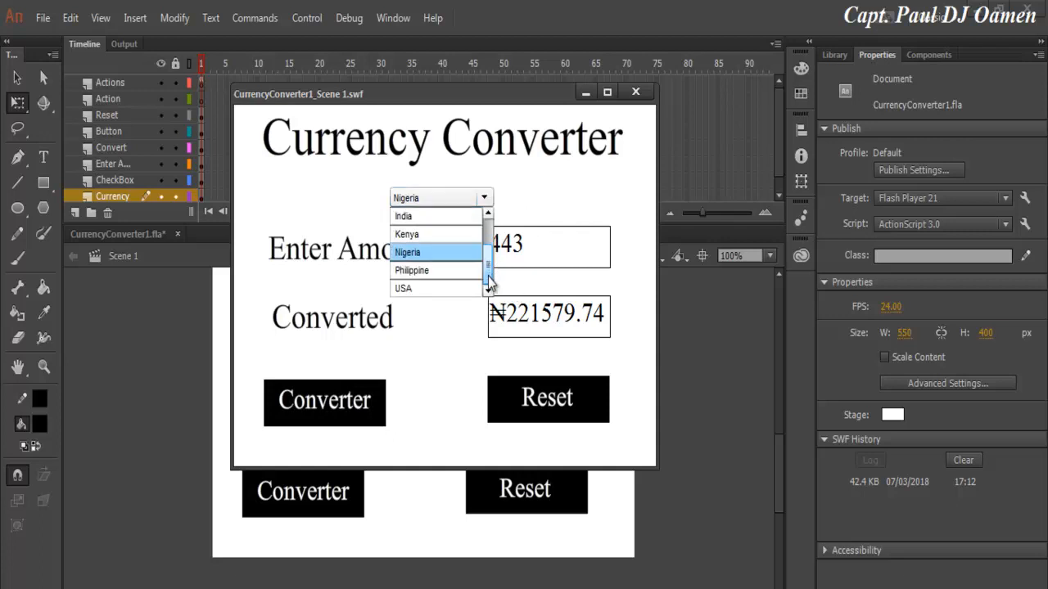
click(434, 276)
click(352, 402)
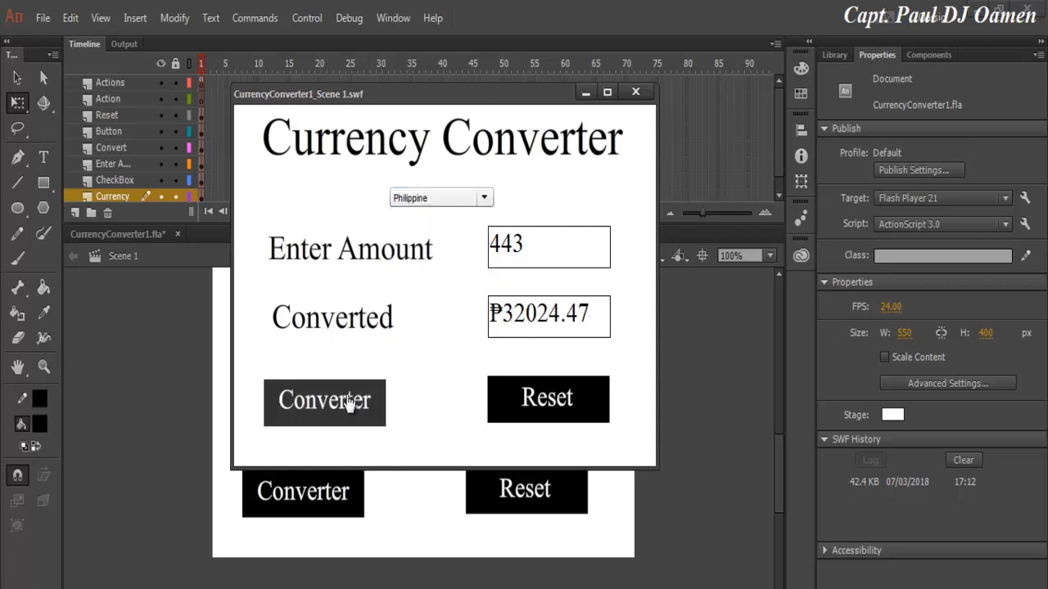
Step: Convert the entered amount for USA and close the movie preview
click(486, 202)
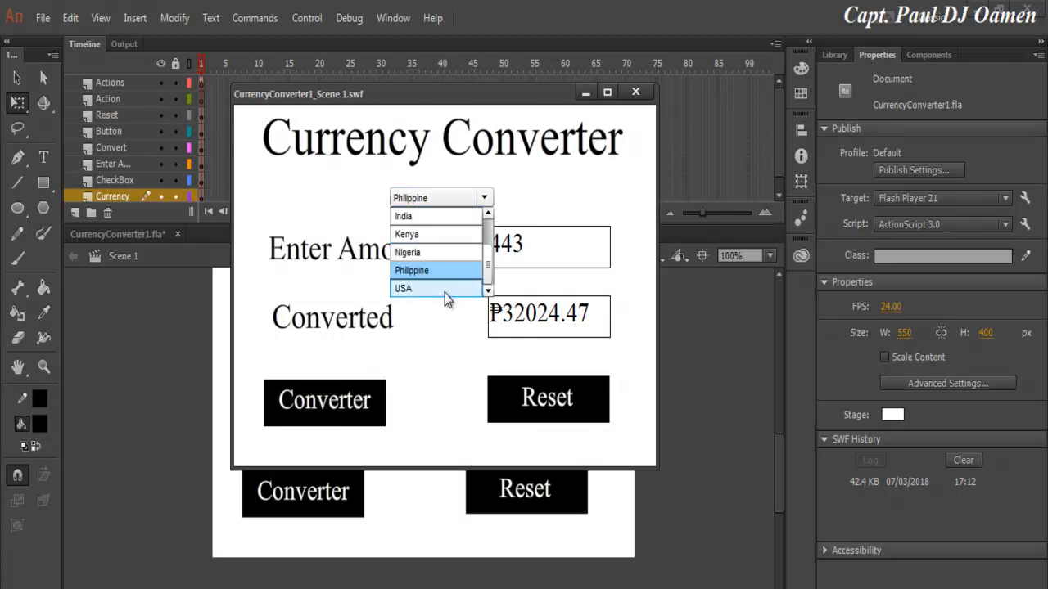
click(446, 295)
click(346, 411)
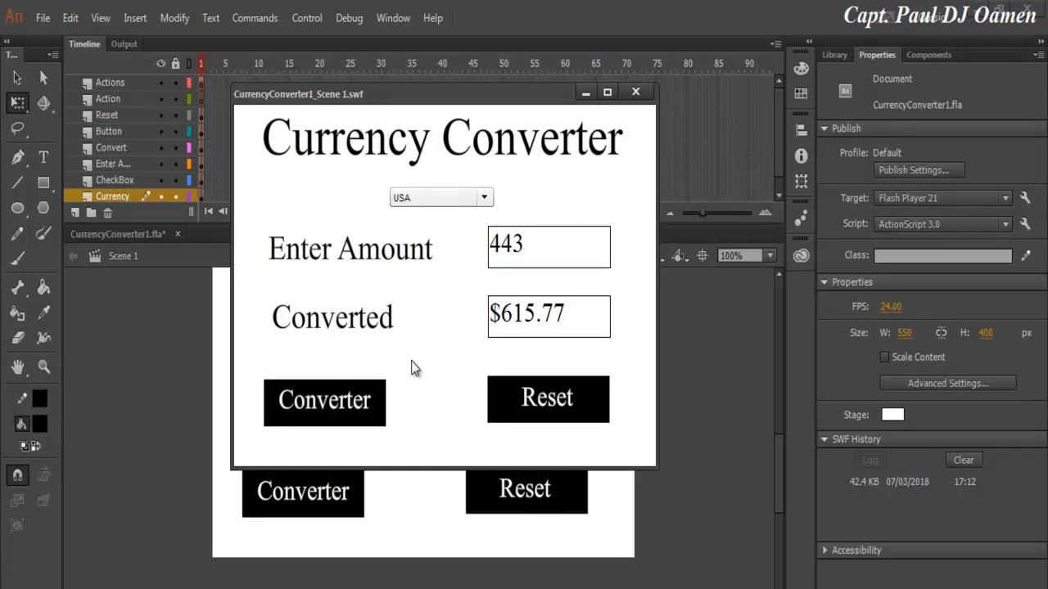
click(637, 93)
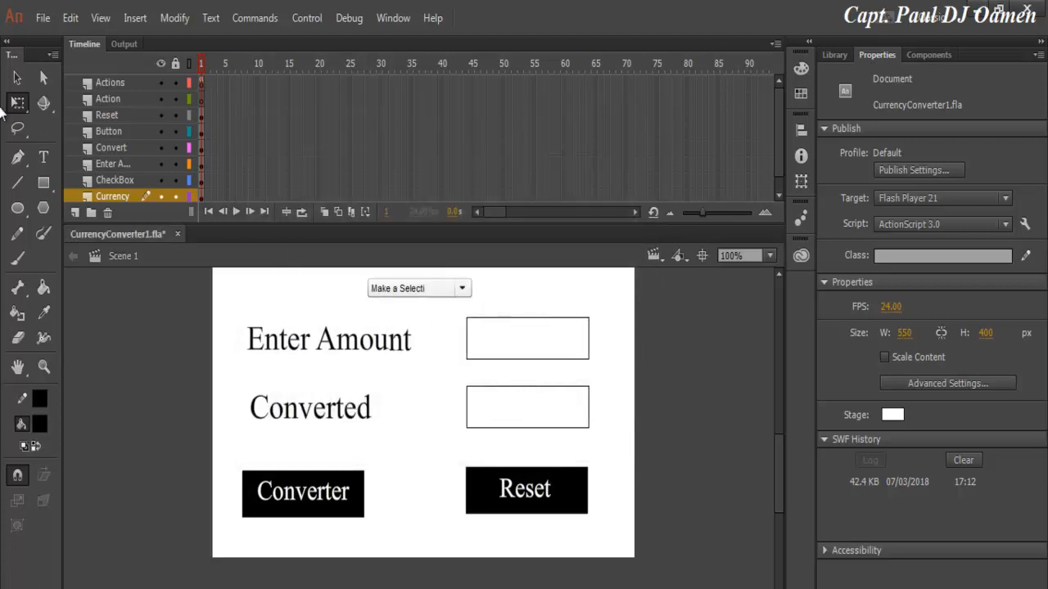
Step: Save CurrencyConverter1.fla and create a new ActionScript 3.0 document of 550 by 400 px
click(44, 19)
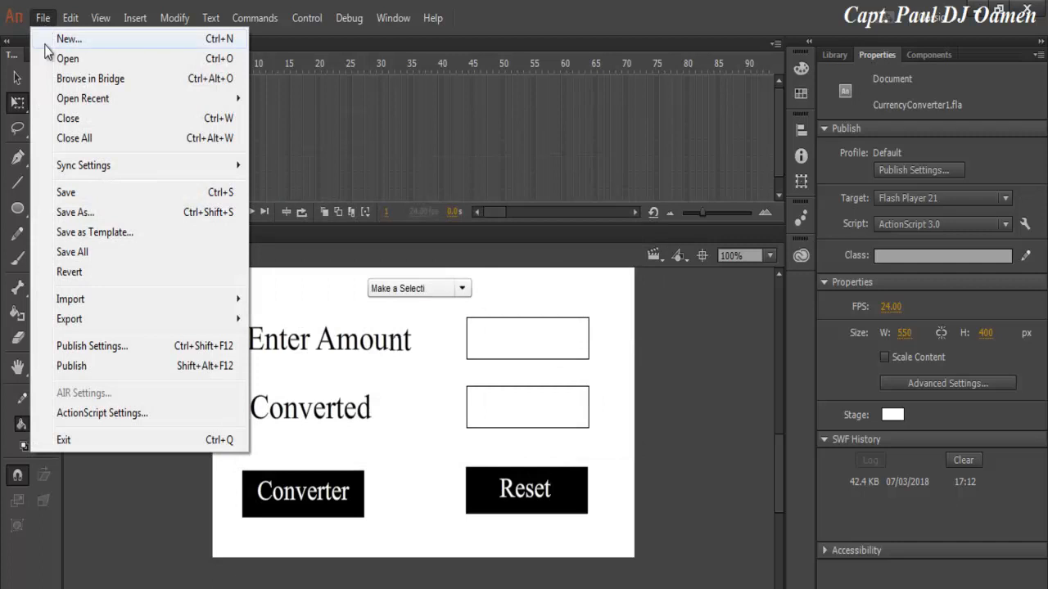
click(69, 192)
click(43, 16)
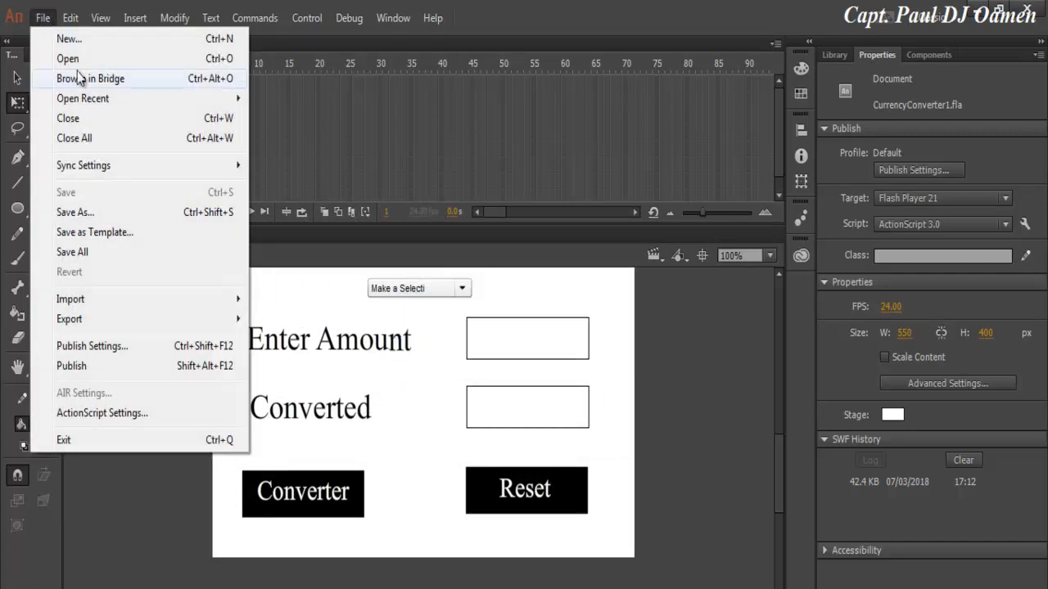
click(74, 42)
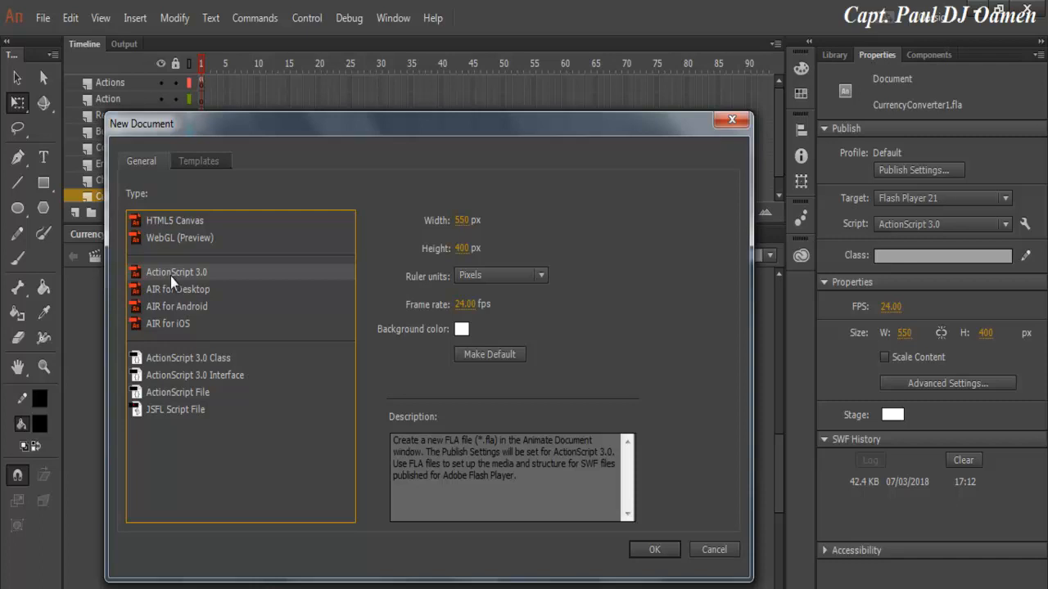
click(665, 553)
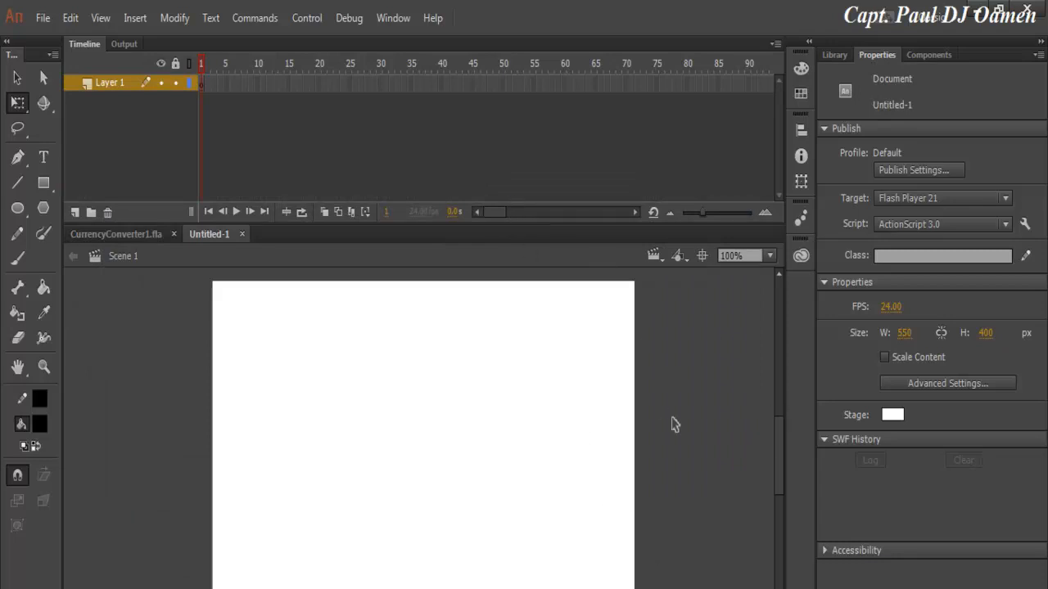
Step: Reduce the timeline's height so the whole stage fits the work area at 100% zoom
drag(780, 457, 780, 453)
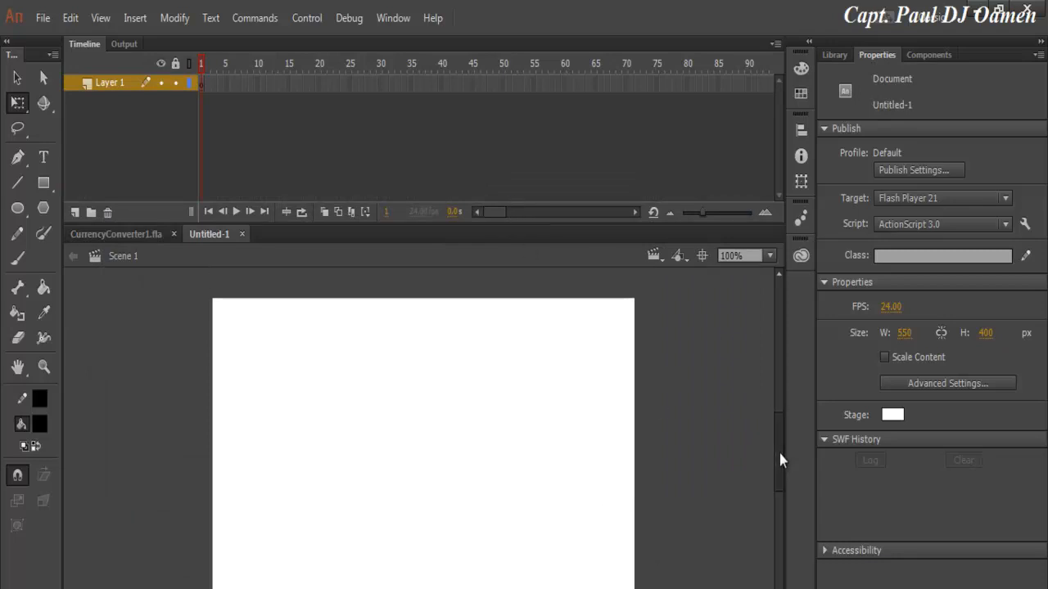
click(770, 255)
click(752, 355)
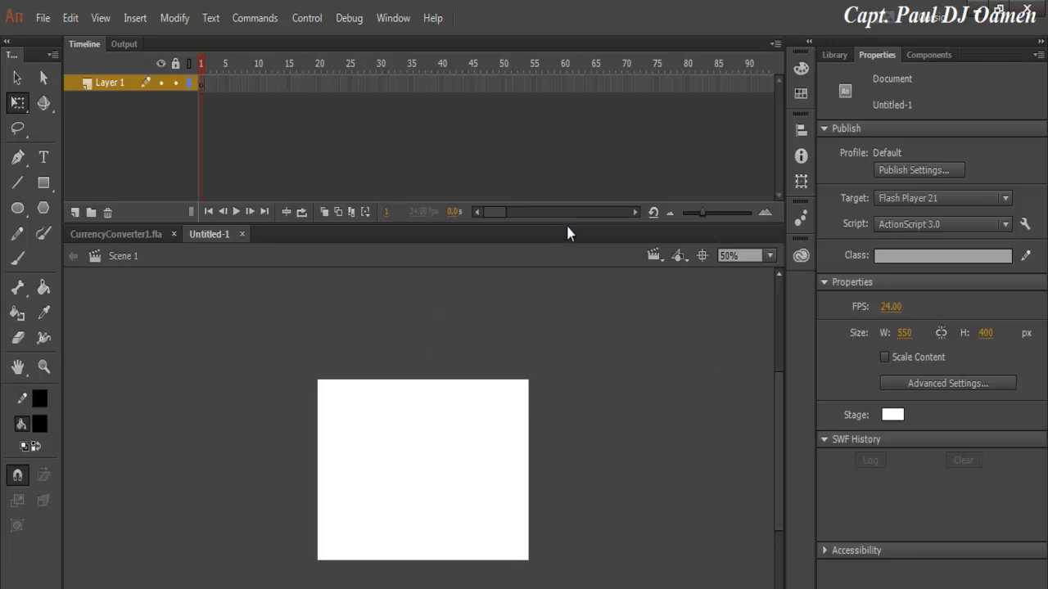
drag(567, 223, 567, 155)
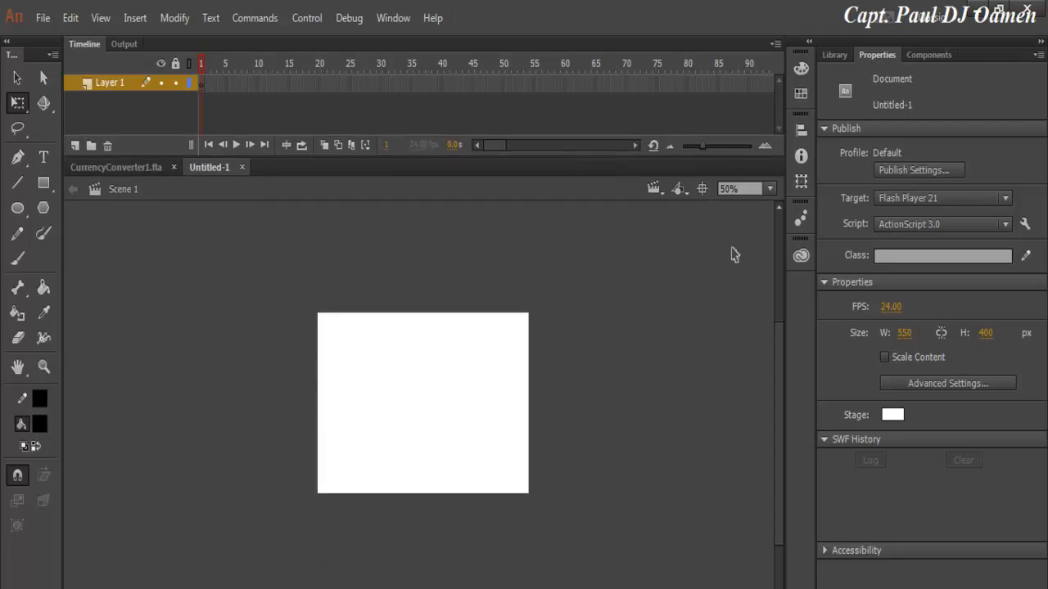
click(773, 189)
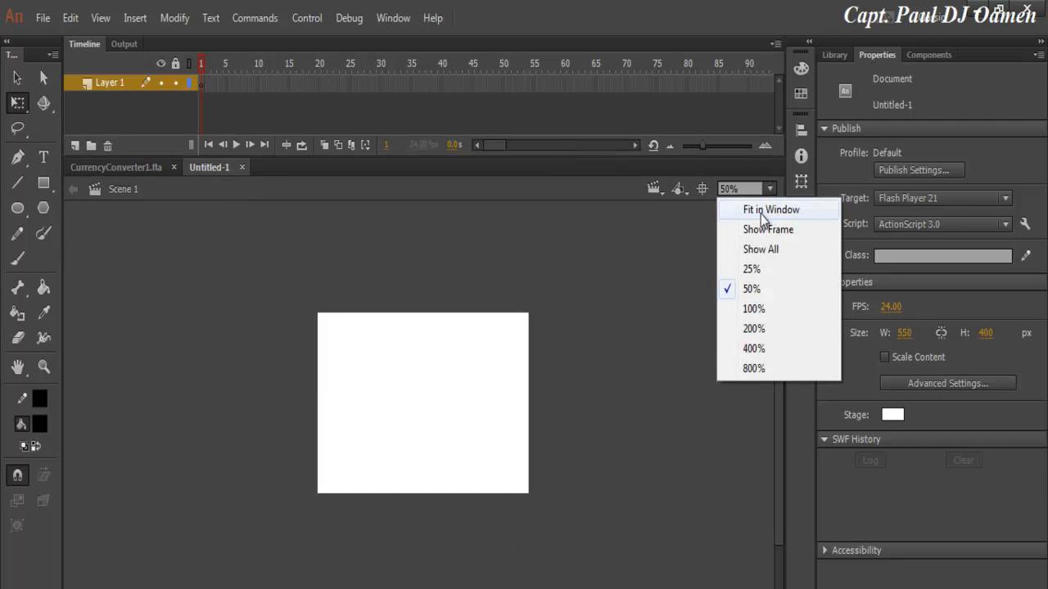
click(753, 307)
scroll(777, 386, down, 3)
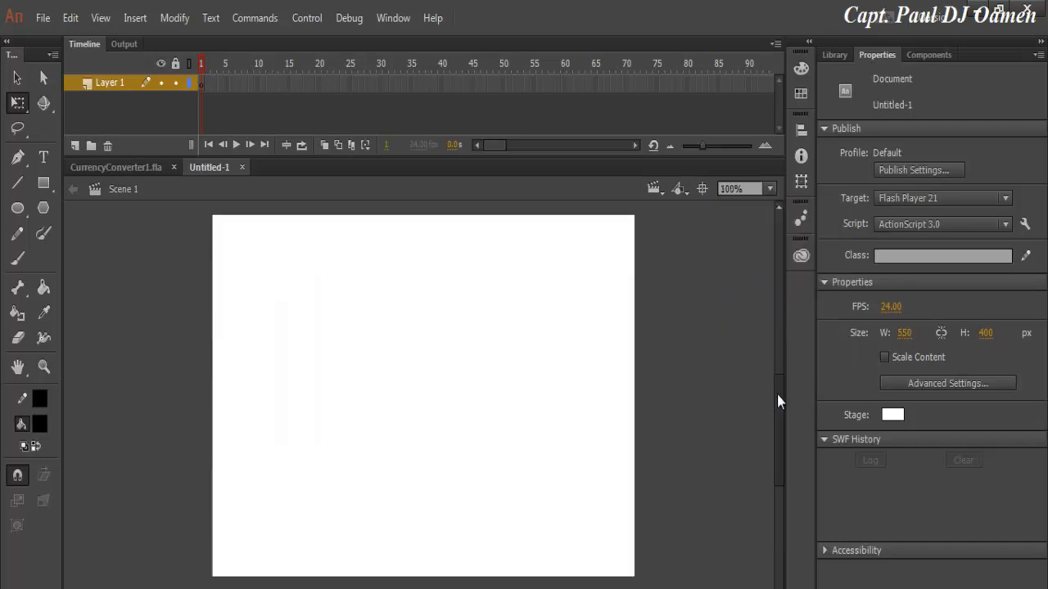
scroll(777, 403, up, 1)
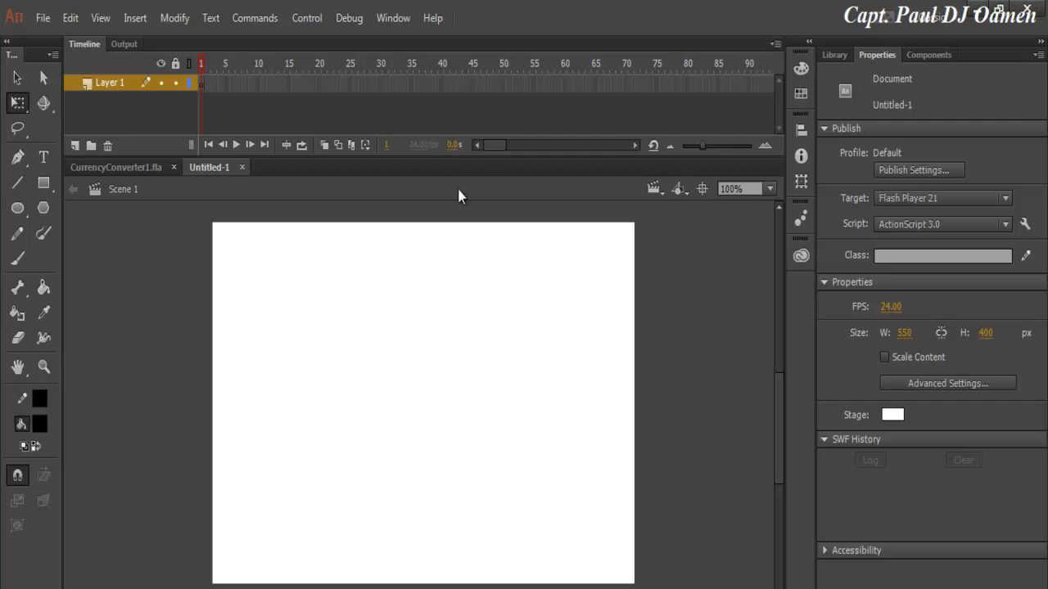
Step: Rename Layer 1 as Title
click(113, 91)
double_click(113, 85)
text(Title)
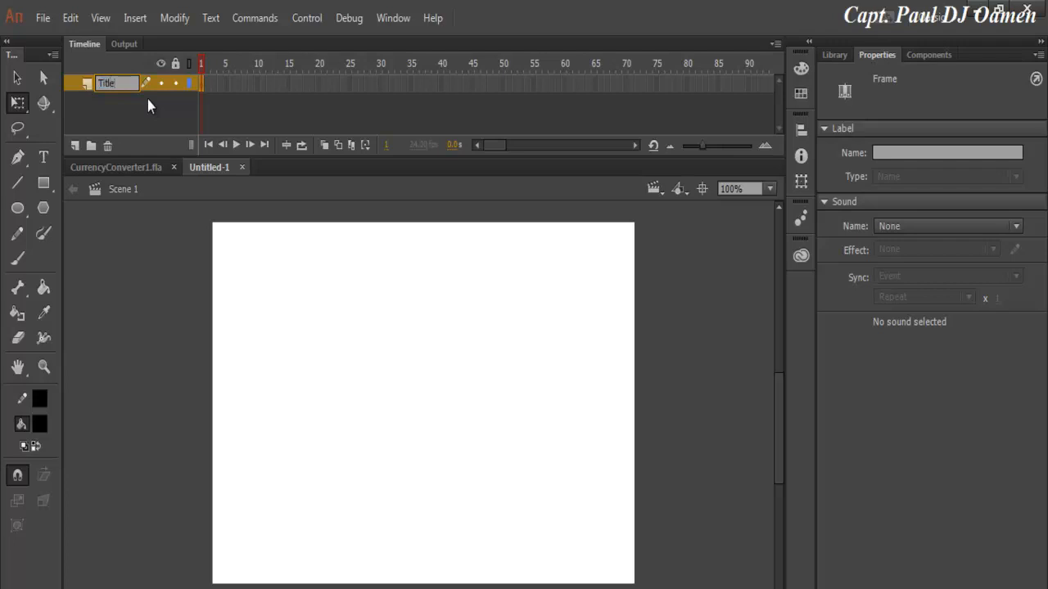
Step: Add the static text "Currency Converter" near the stage's upper-left area with the Text tool
click(45, 158)
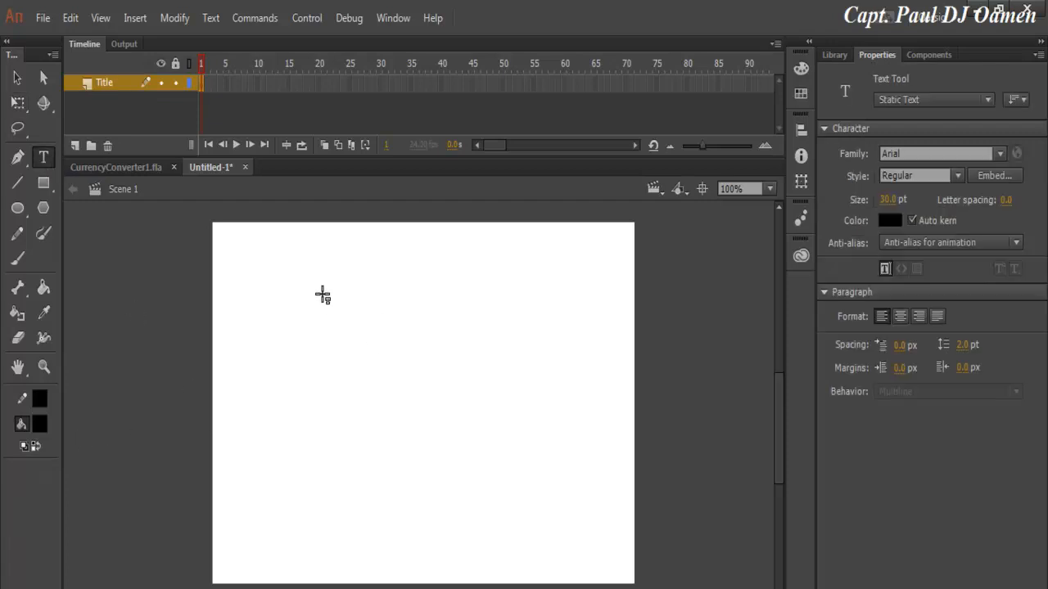
click(270, 237)
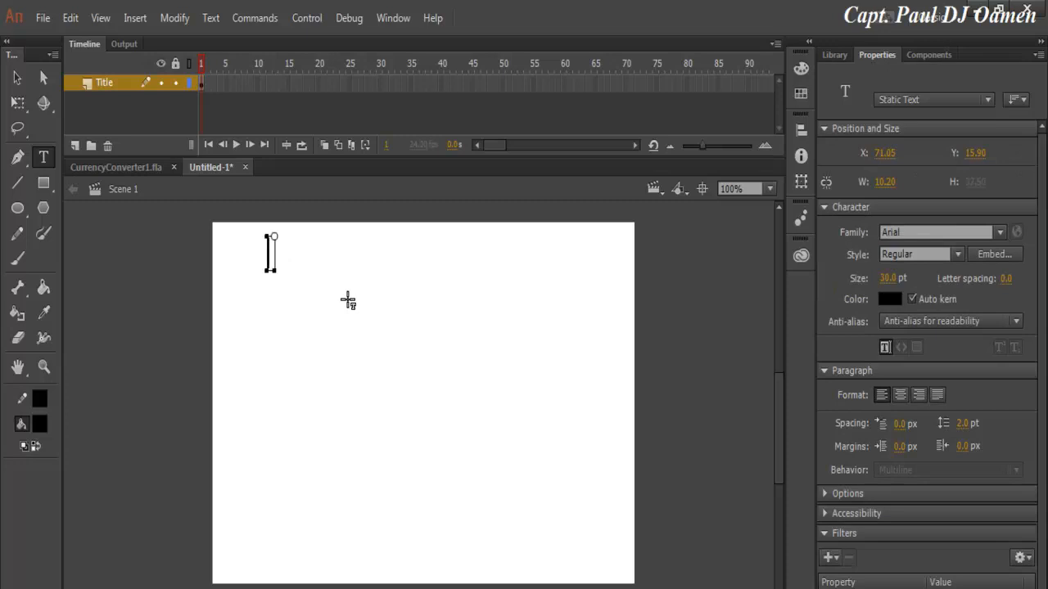
text(CurrencyConverter)
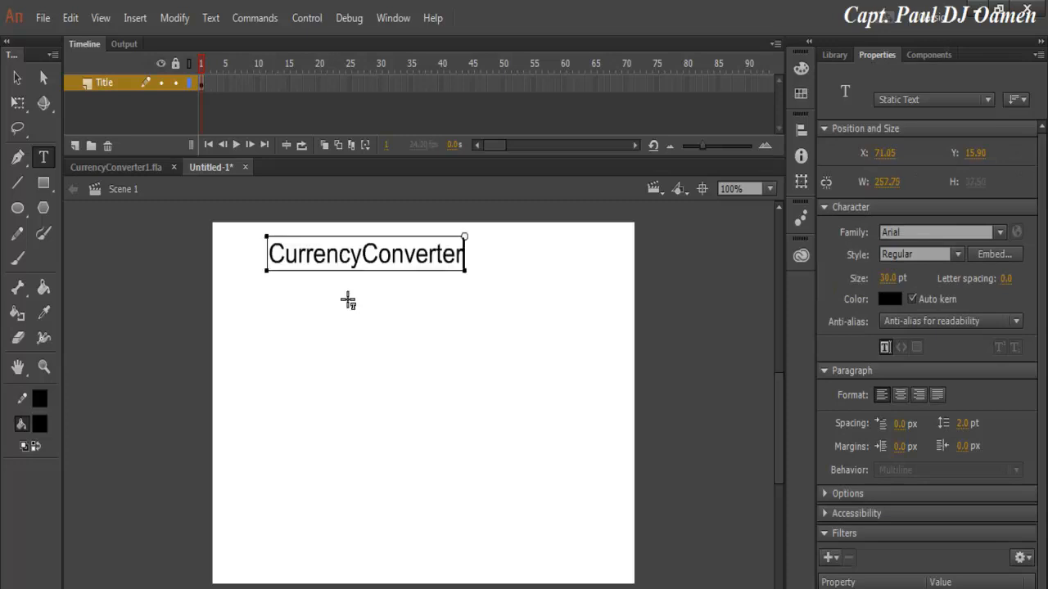
click(361, 254)
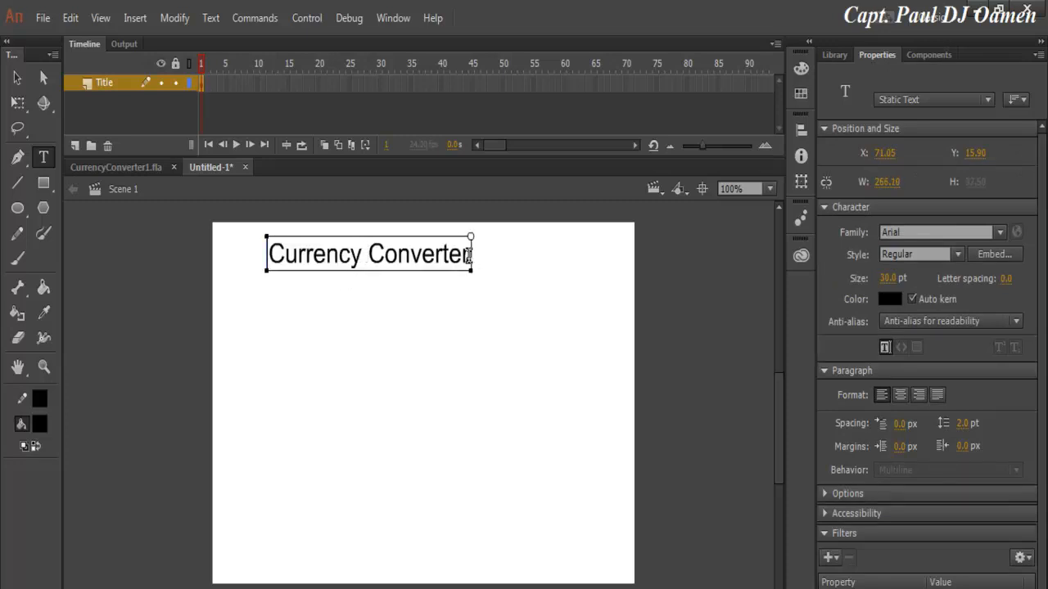
Step: Set the "Currency Converter" heading's font size to 60 pt
drag(468, 255, 272, 256)
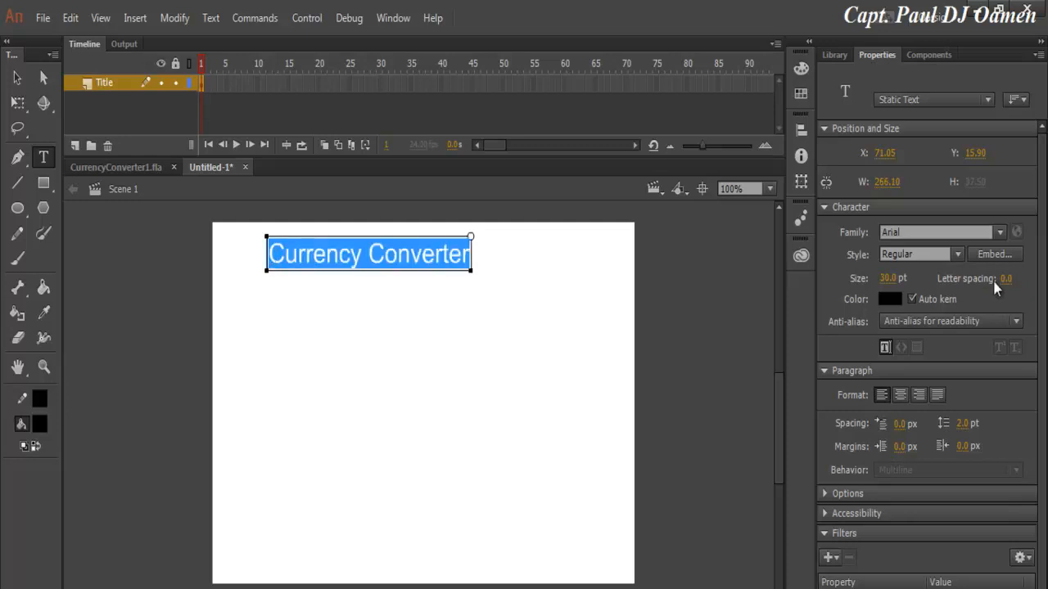
click(890, 279)
text(60)
key(Return)
Step: Reposition the enlarged "Currency Converter" heading near the stage's upper edge, at about X 9 and Y 7.9
click(24, 76)
drag(478, 282, 421, 276)
key(Up)
key(Up)
key(Up)
key(Up)
key(Up)
key(Up)
key(Up)
key(Up)
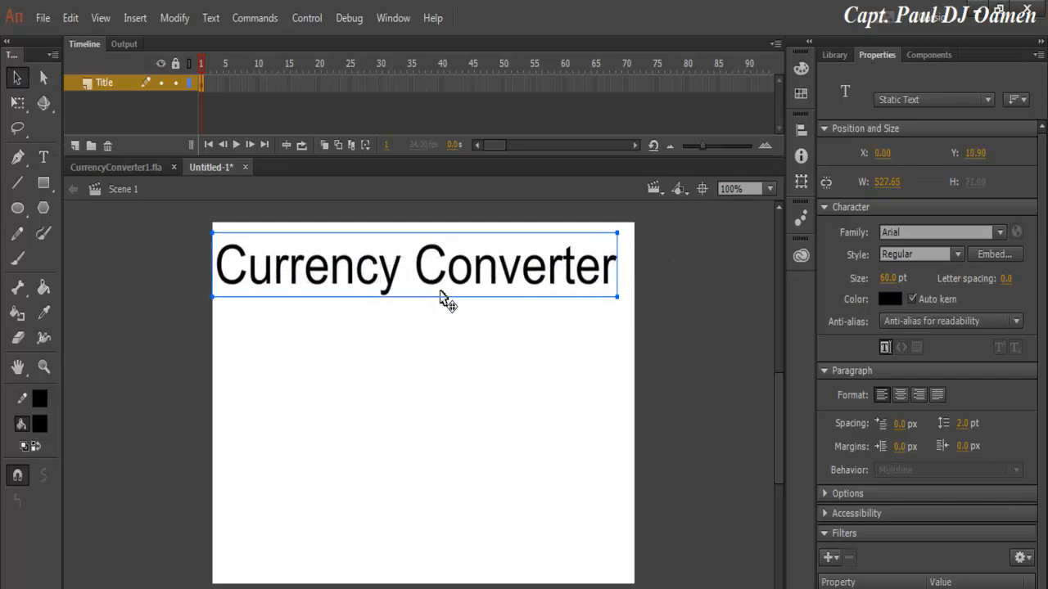
key(Right)
key(Right)
key(Right)
key(Right)
key(Right)
key(Right)
key(Right)
key(Right)
key(Right)
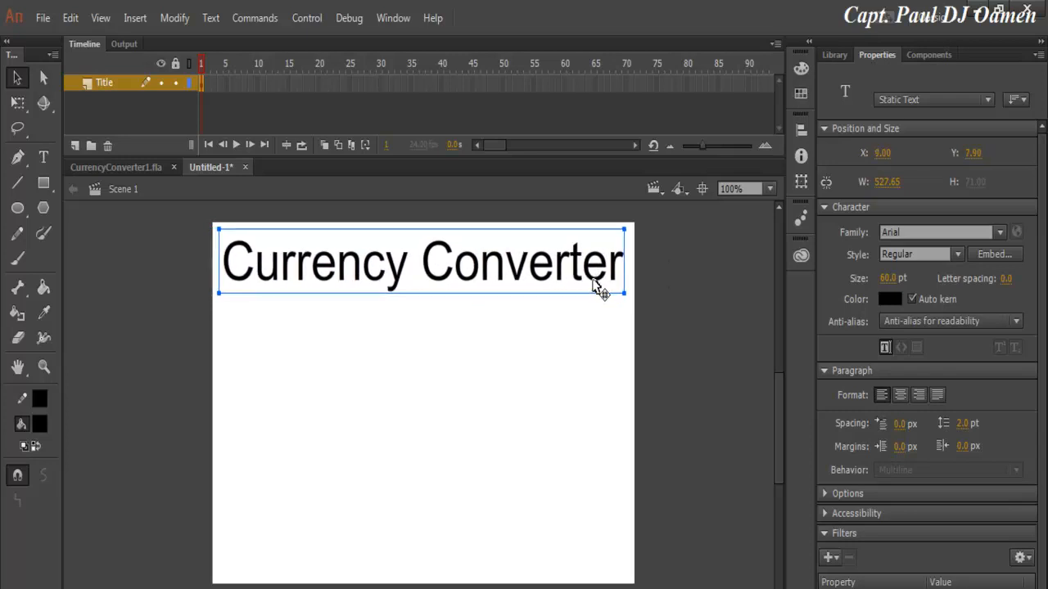
click(523, 352)
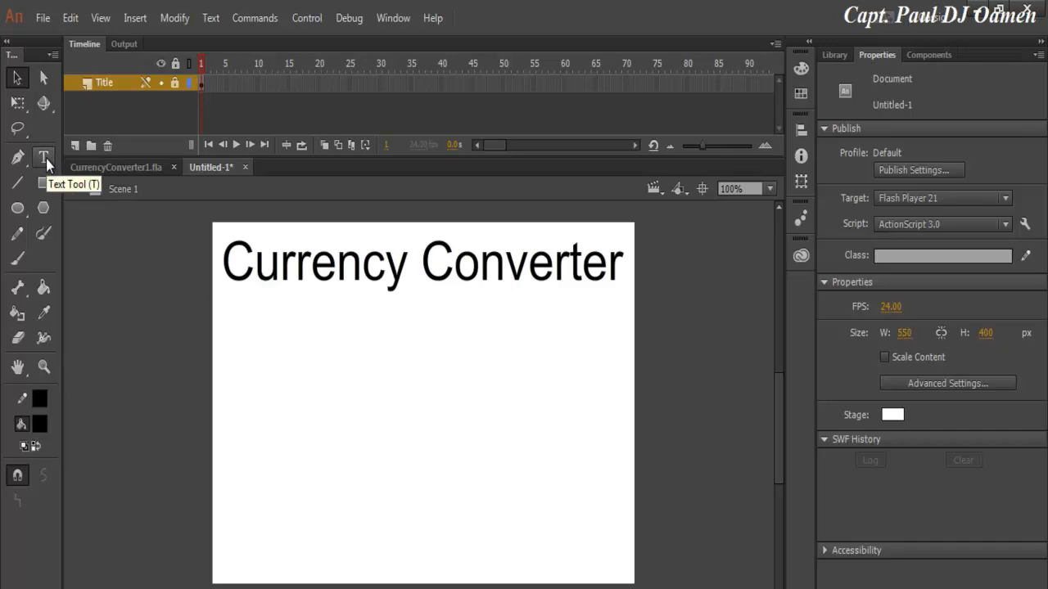
Step: Lock the Title layer and add a new layer above it named EnterAmount
click(74, 145)
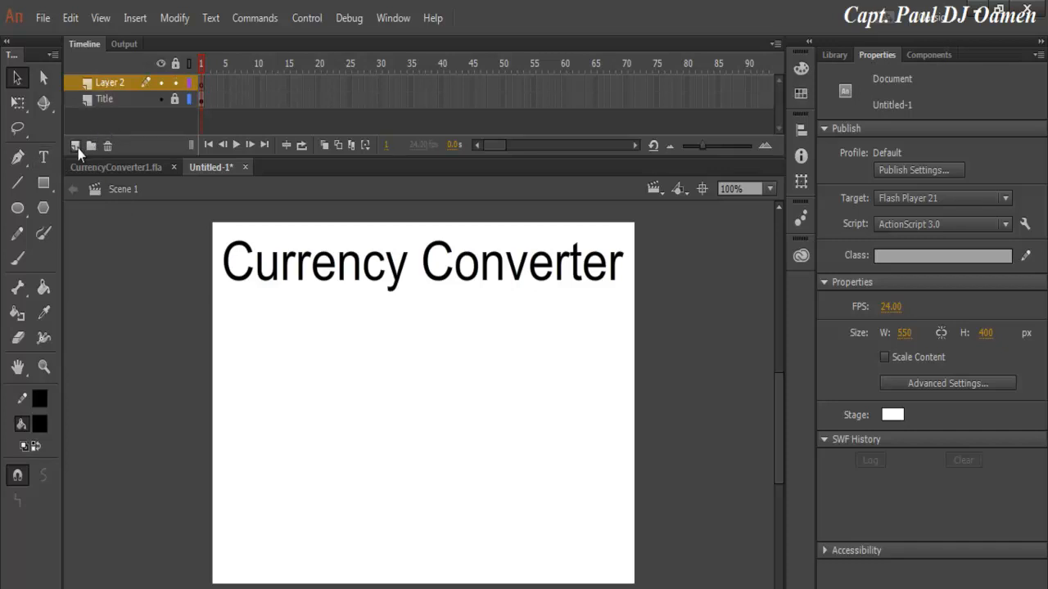
double_click(115, 83)
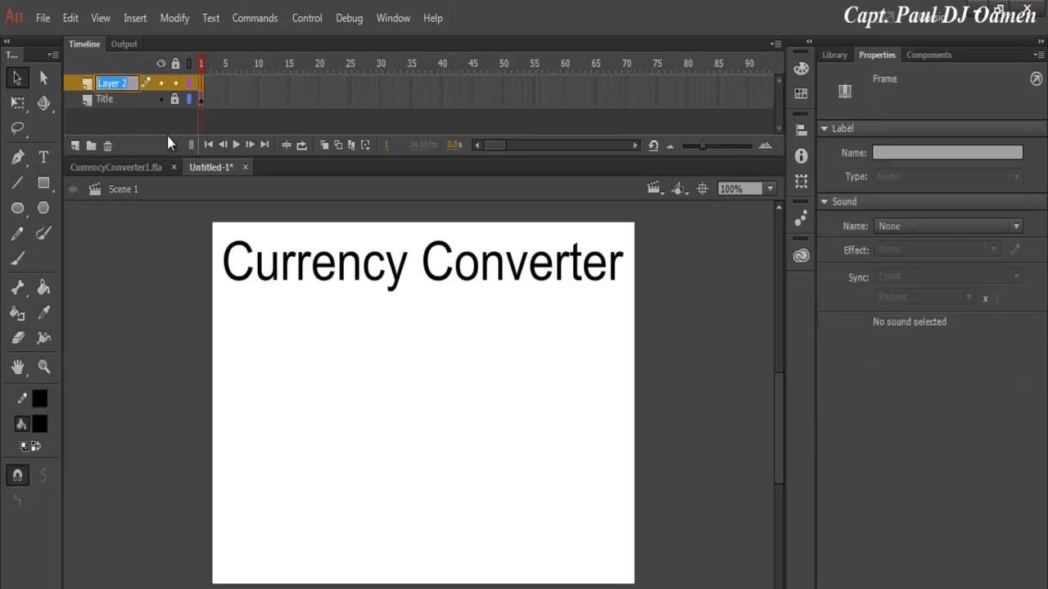
text(Enter)
text(Amou)
text(nt)
click(258, 297)
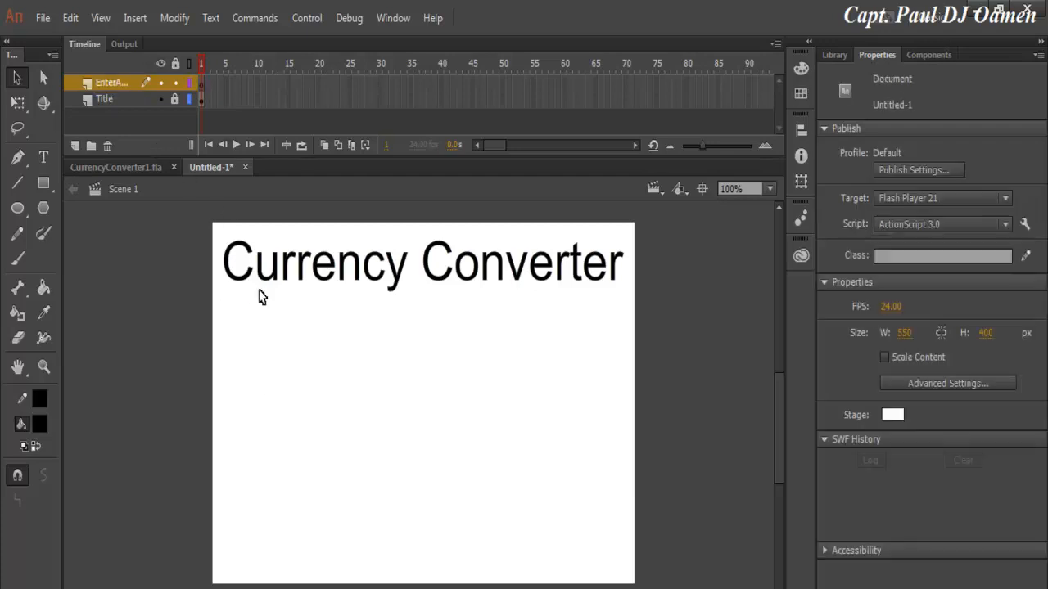
Step: Add the static text "Enter Amount" at 50 pt on the EnterAmount layer with the Text tool
click(199, 86)
click(43, 160)
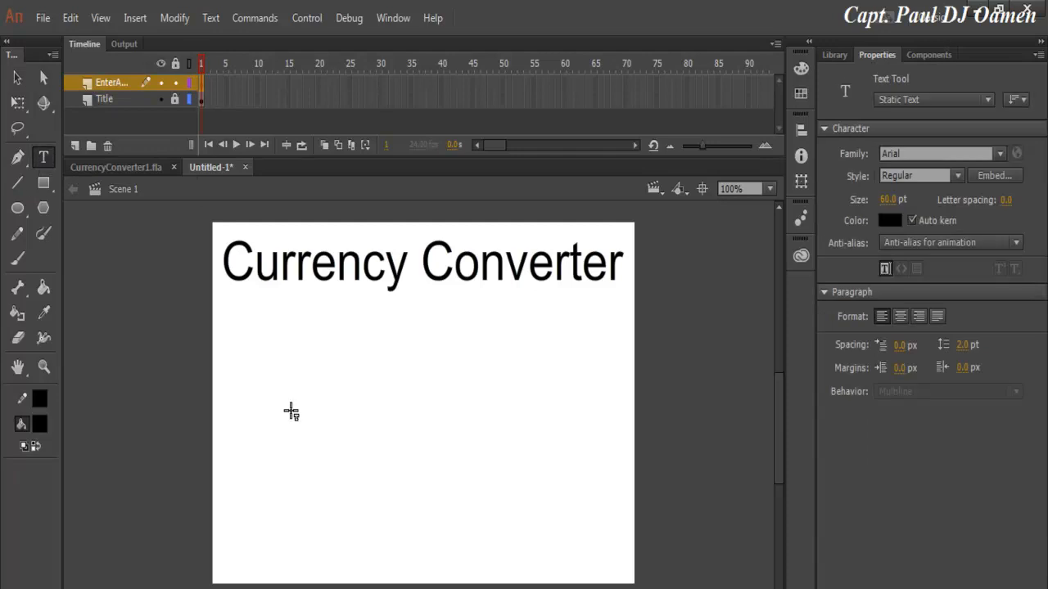
click(233, 323)
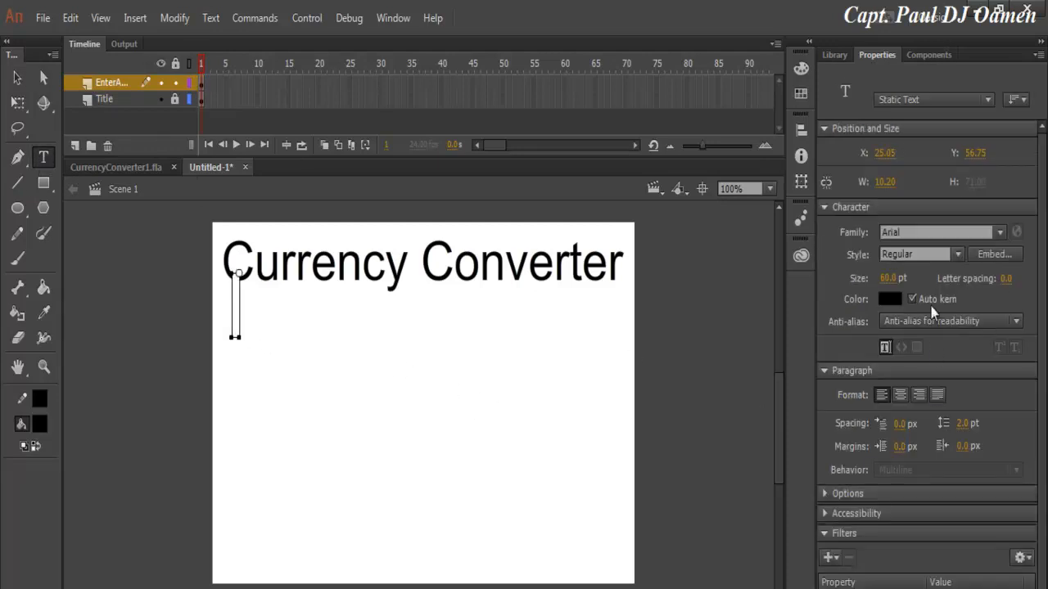
click(890, 279)
click(237, 315)
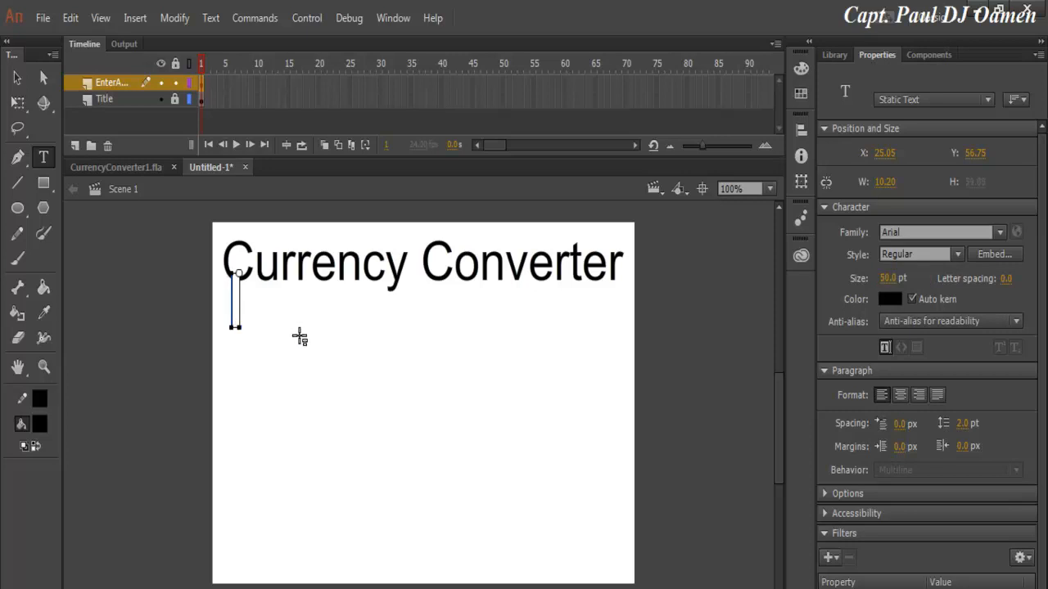
text(Enter A)
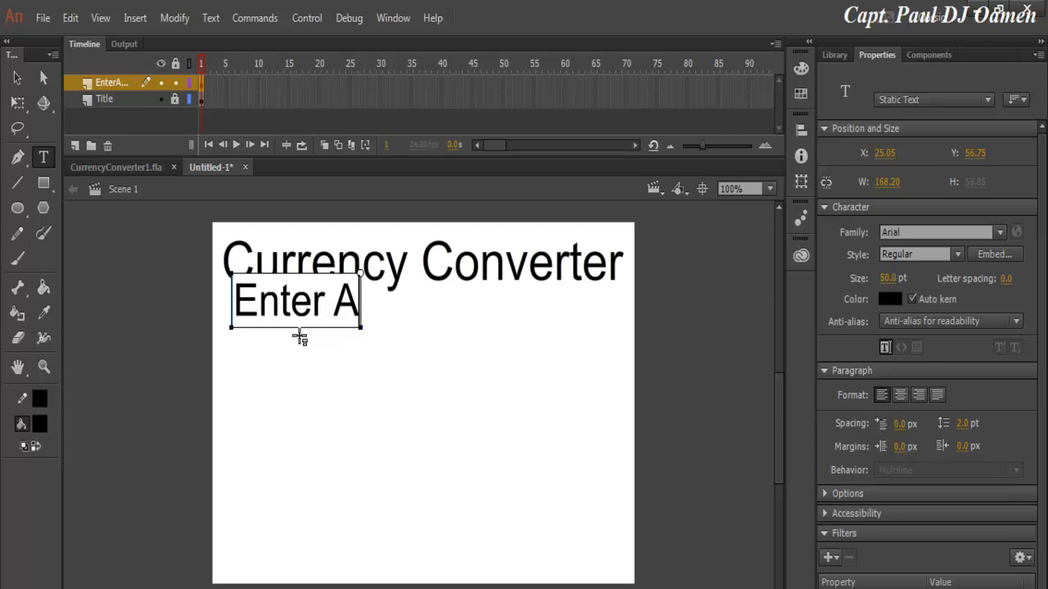
text(mount)
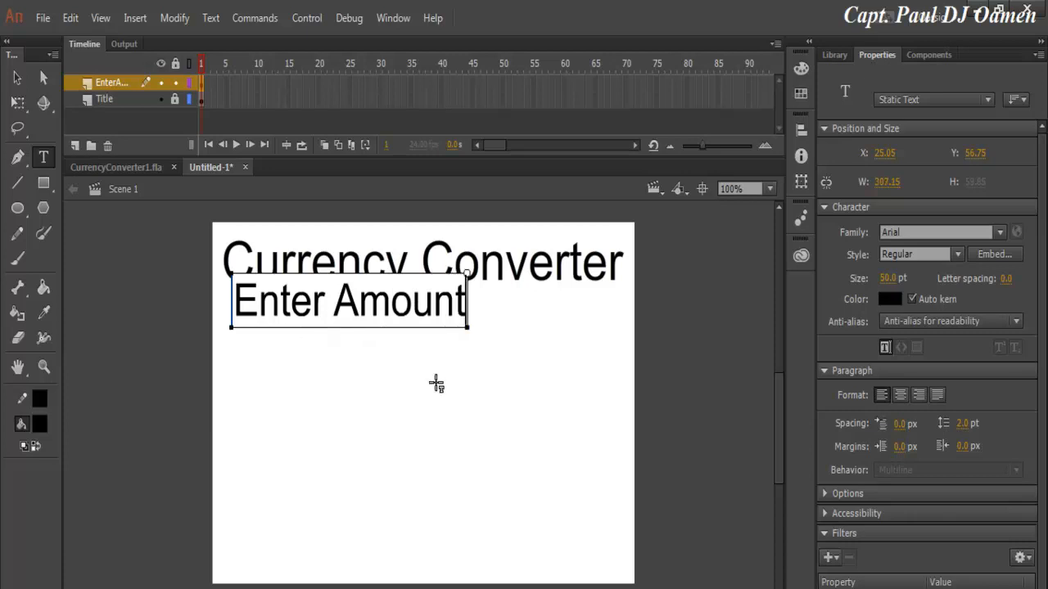
Step: Move the "Enter Amount" text below the heading against the stage's left edge, at about X 0 and Y 117
click(17, 78)
drag(335, 316, 338, 368)
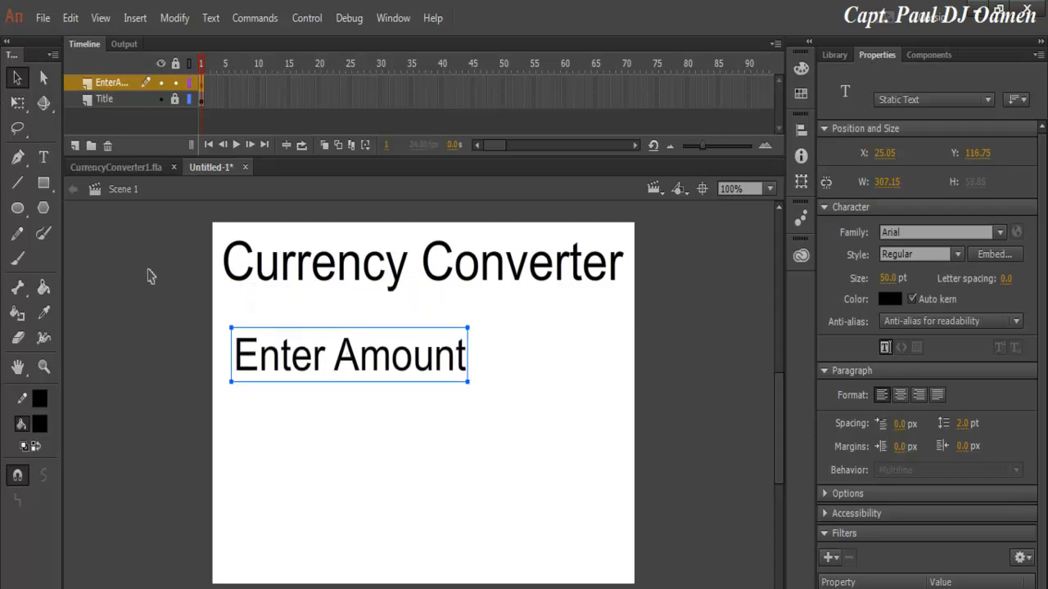
drag(304, 369, 279, 374)
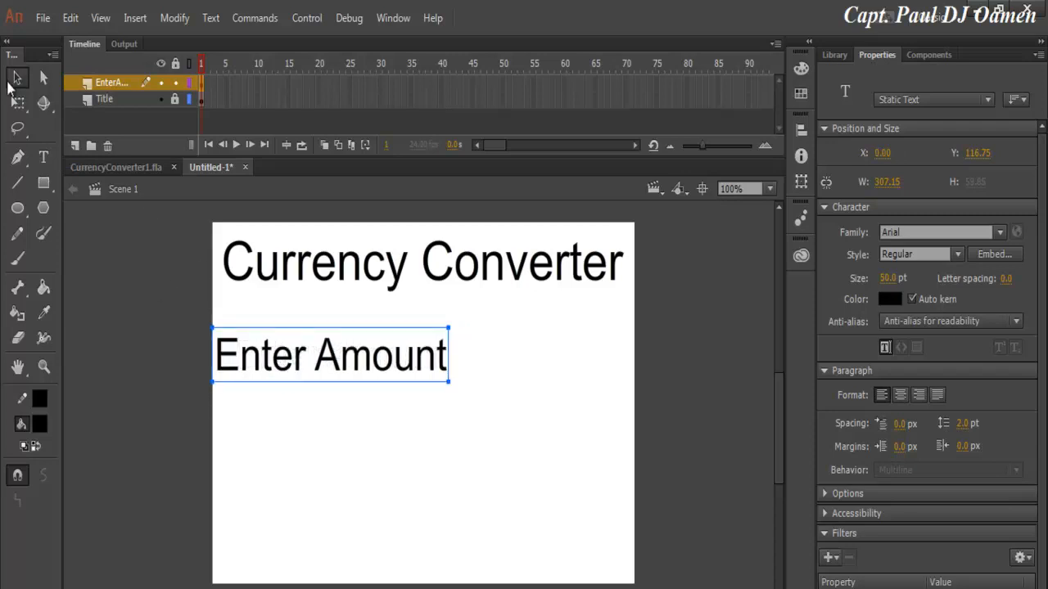
Step: Add an Input Text field to the right of "Enter Amount" and widen it to about 191 px
click(44, 157)
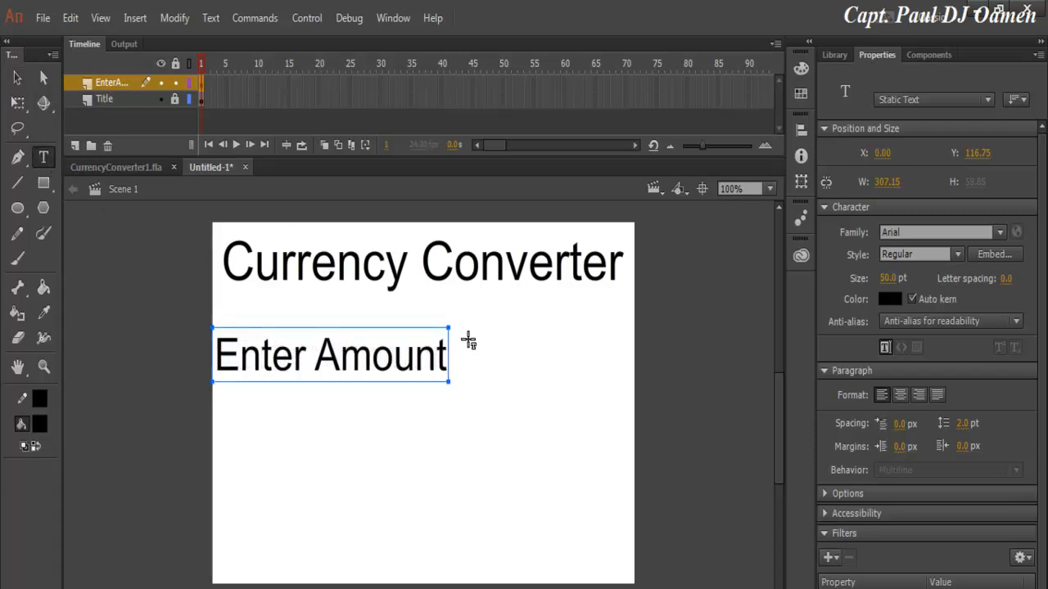
click(466, 332)
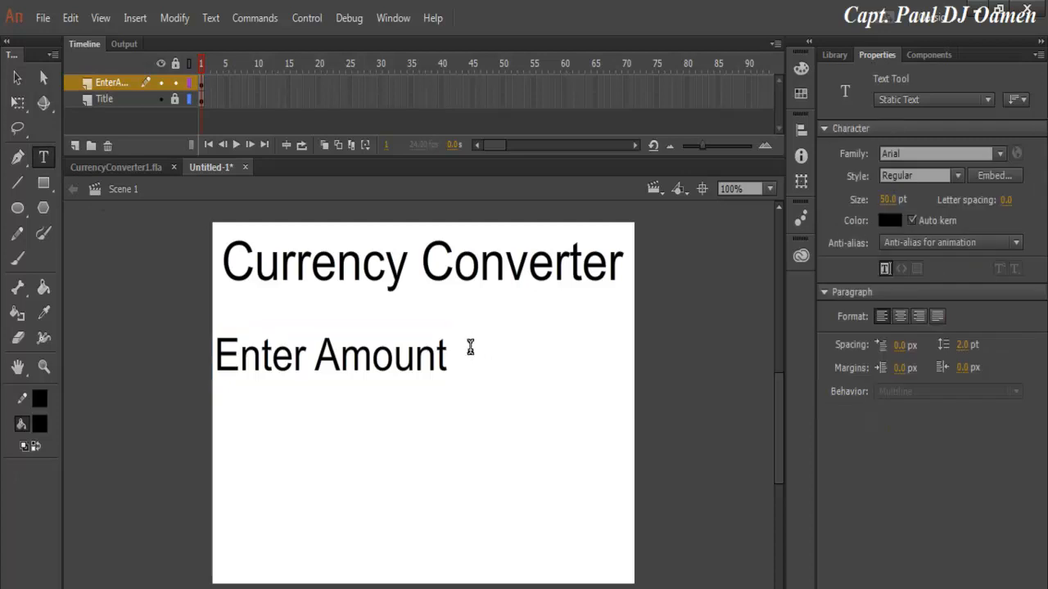
click(470, 353)
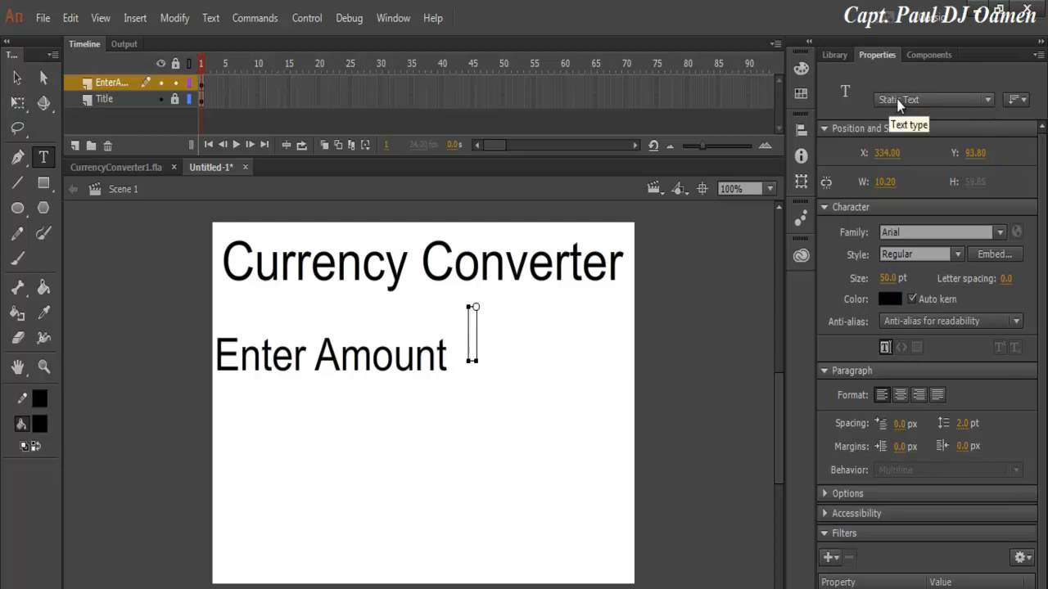
click(989, 100)
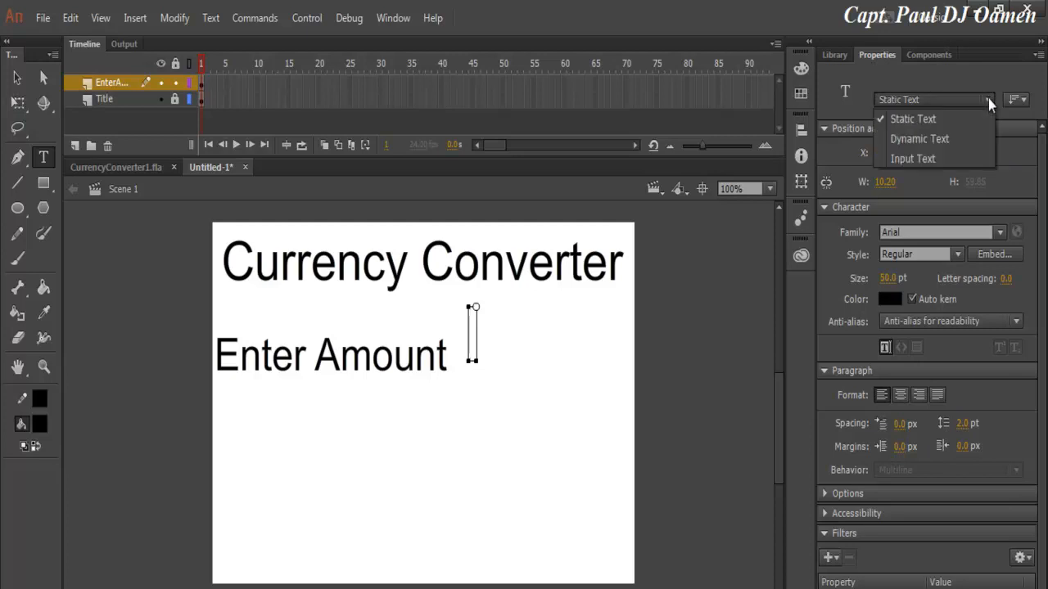
click(934, 161)
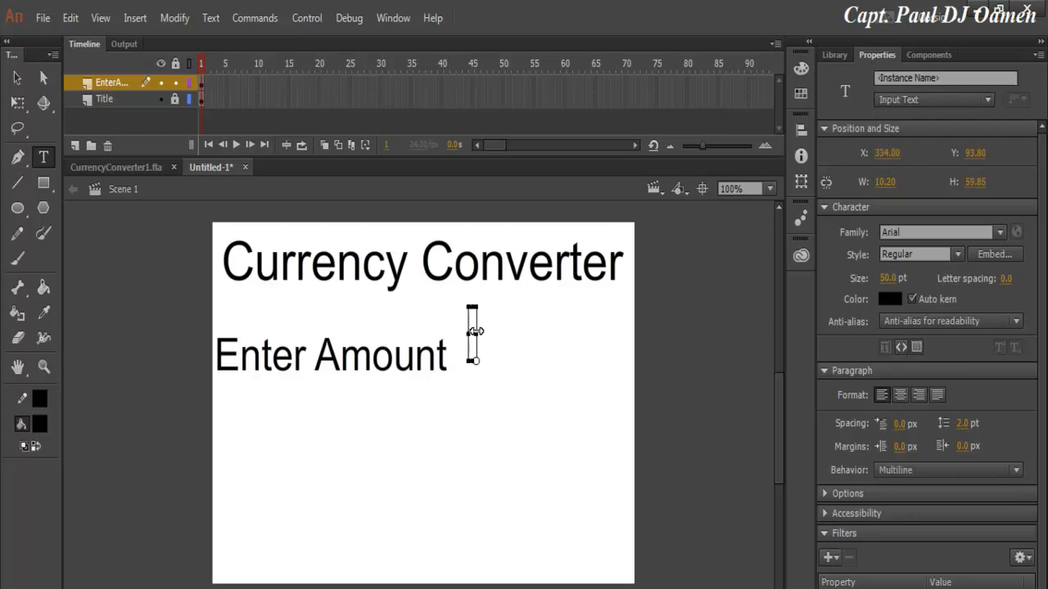
drag(476, 333, 615, 334)
Step: Move the input field down to about Y 106, level with "Enter Amount", and show a border around its text
click(16, 78)
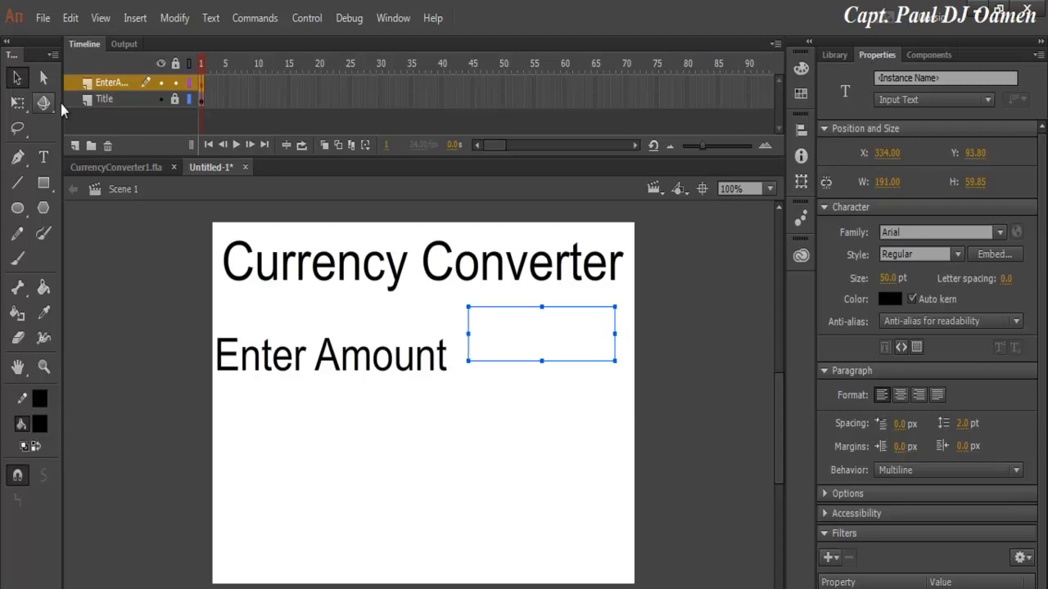
drag(545, 346, 545, 355)
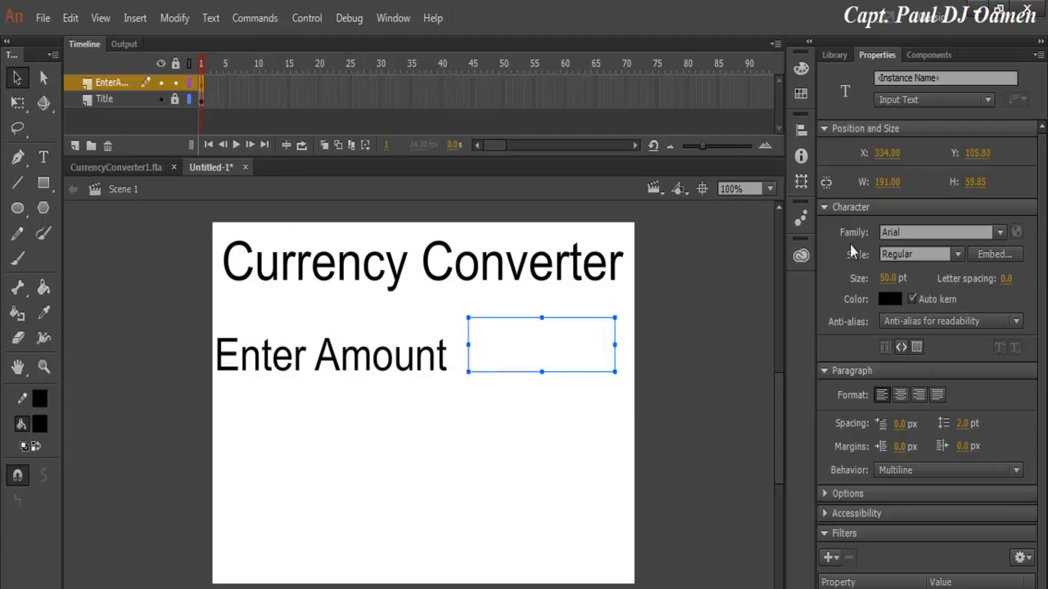
click(918, 350)
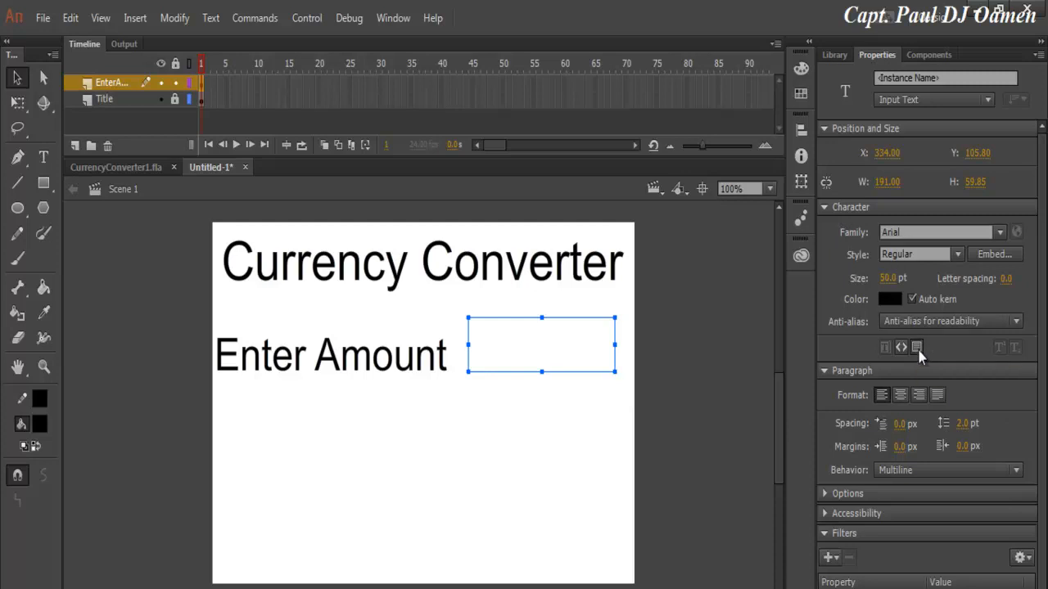
click(515, 411)
click(545, 357)
click(578, 484)
Step: Give the input field beside "Enter Amount" the instance name Amount
click(571, 361)
click(931, 78)
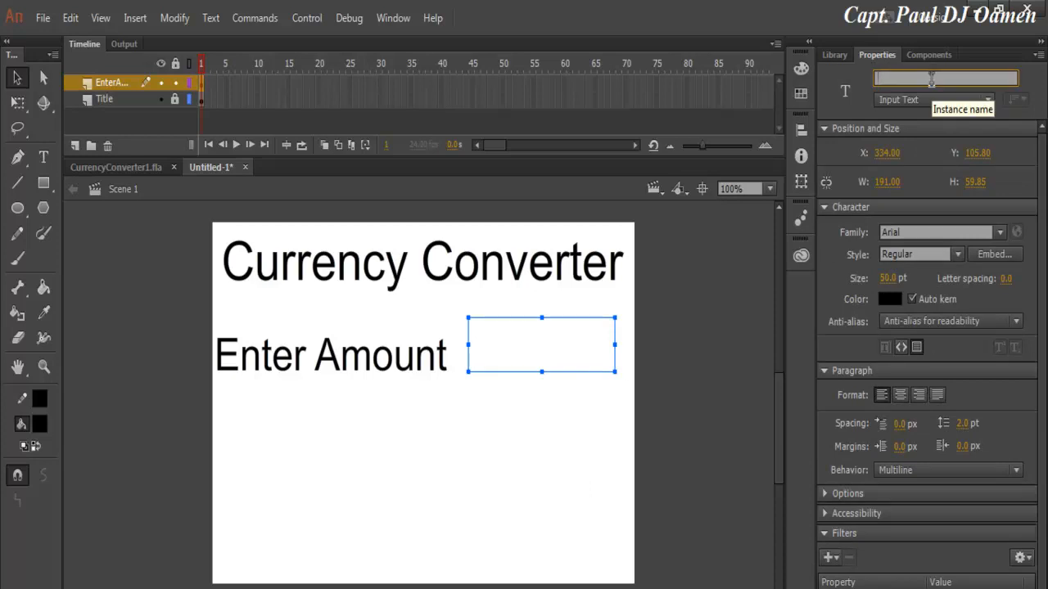
text(Amount)
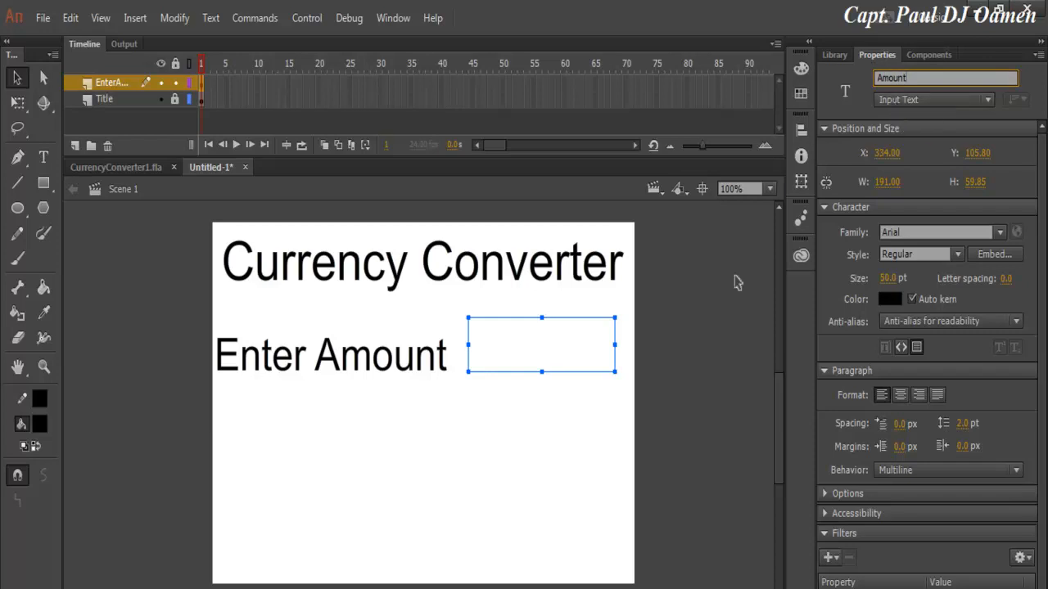
click(442, 370)
click(558, 365)
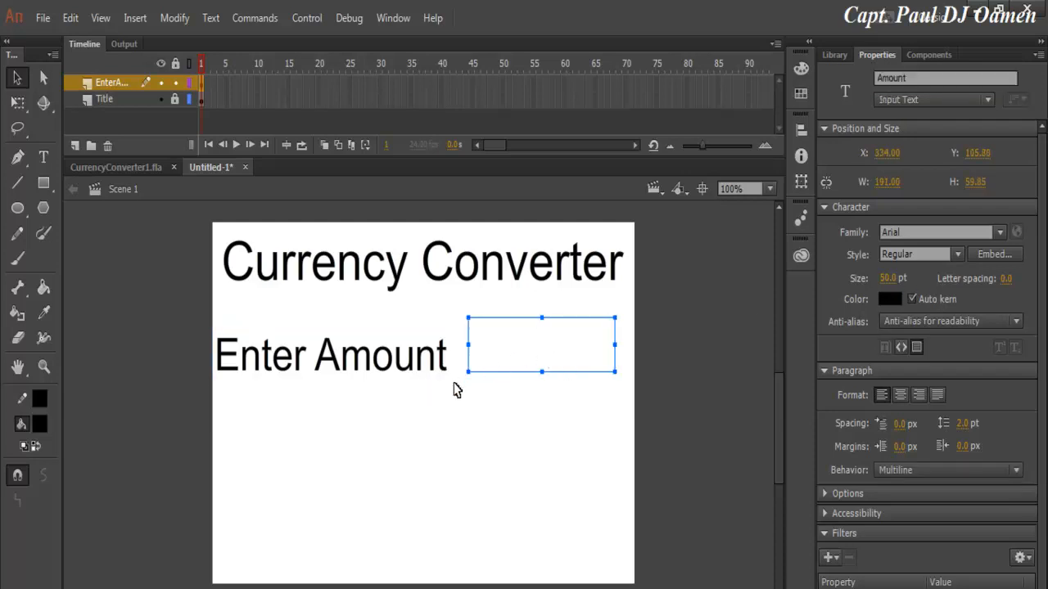
click(473, 409)
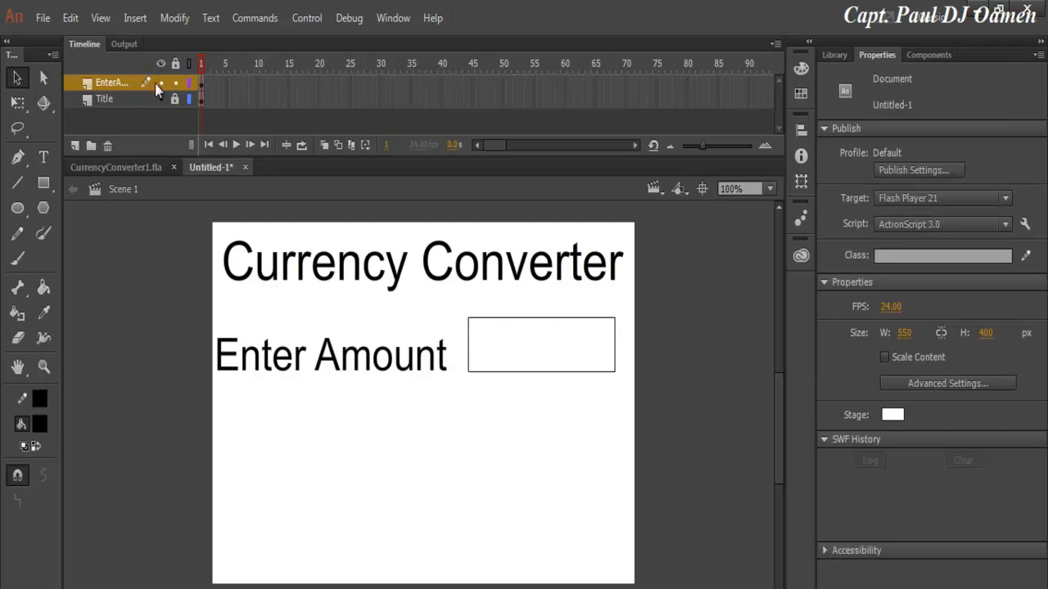
Step: Add a new layer named Convert above the EnterAmount layer and lock the EnterAmount layer
click(75, 145)
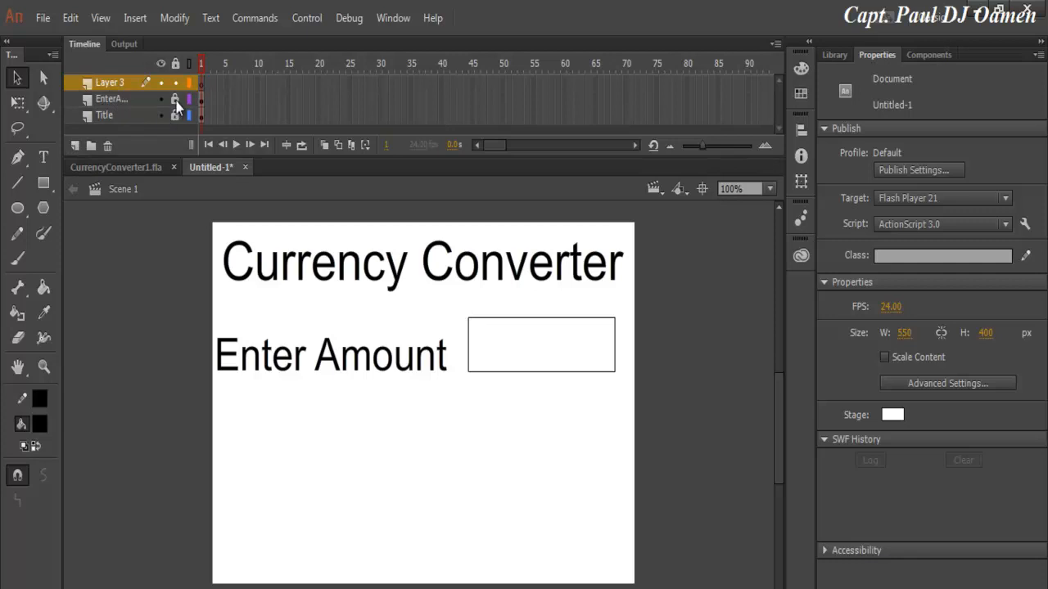
double_click(120, 83)
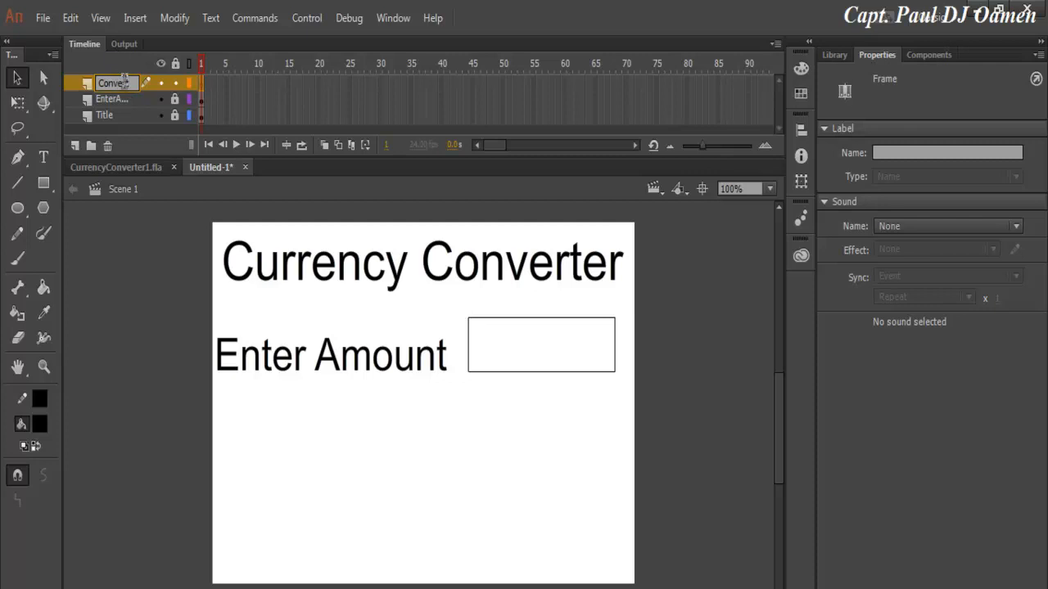
drag(133, 83, 97, 84)
click(299, 416)
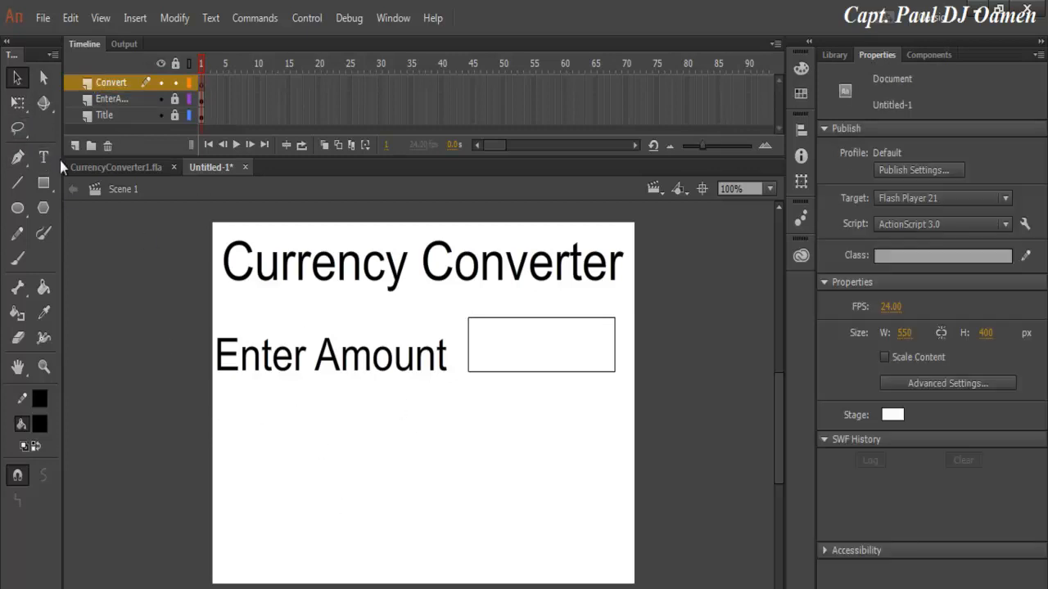
Step: Add a text field reading "Convert" below "Enter Amount" and resize it to about 207 by 62 px so the word fits one line
click(45, 156)
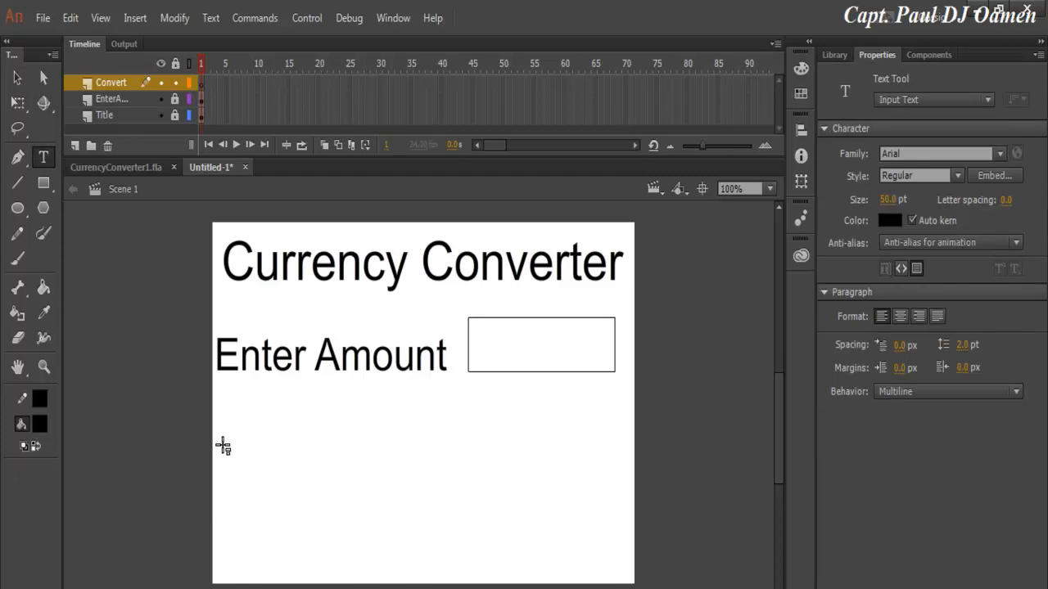
click(222, 442)
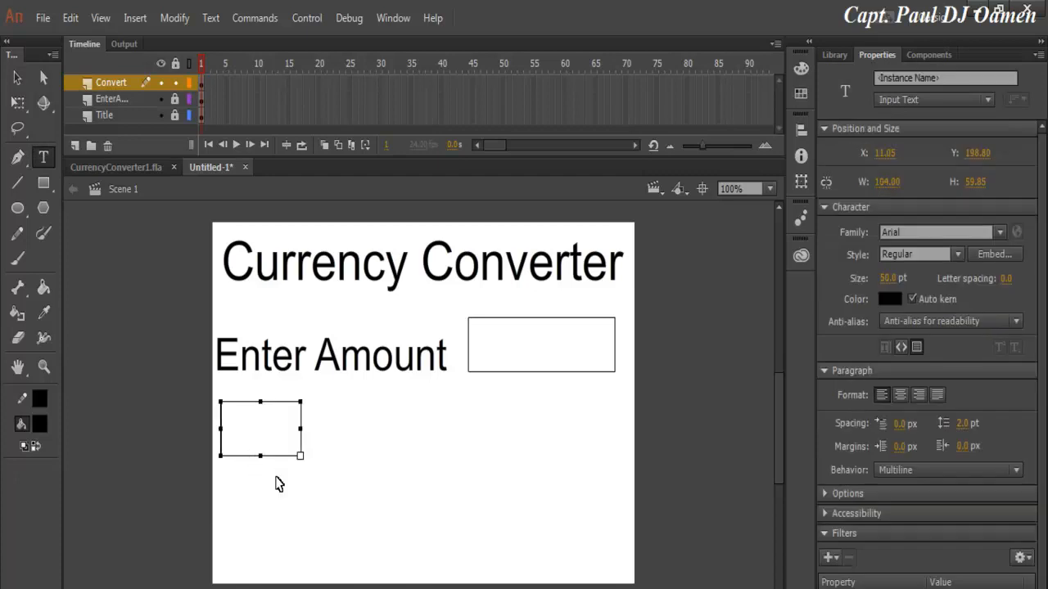
text(Convert)
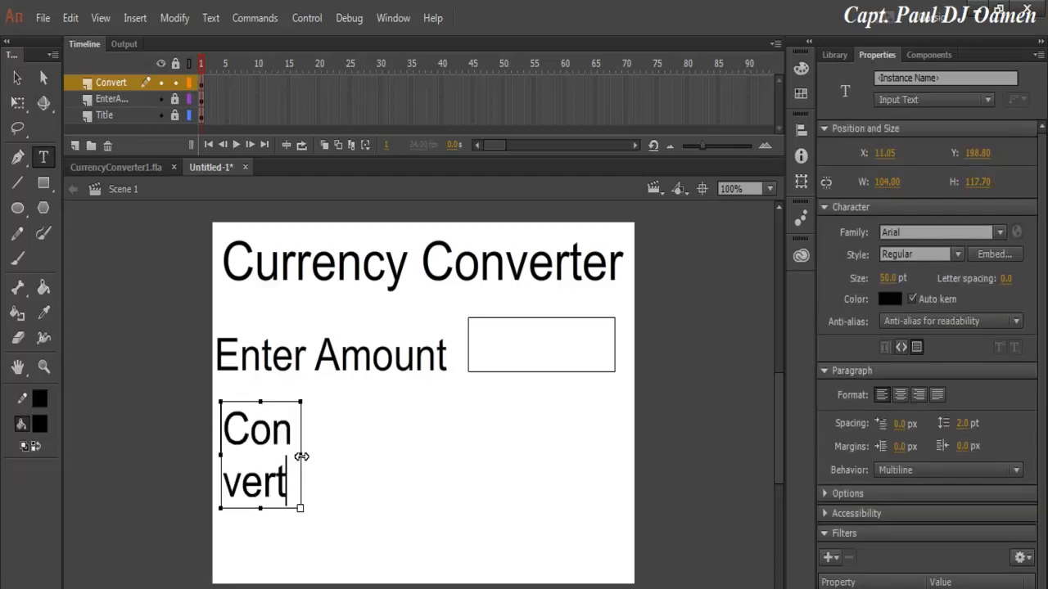
drag(301, 456, 379, 454)
drag(299, 508, 300, 456)
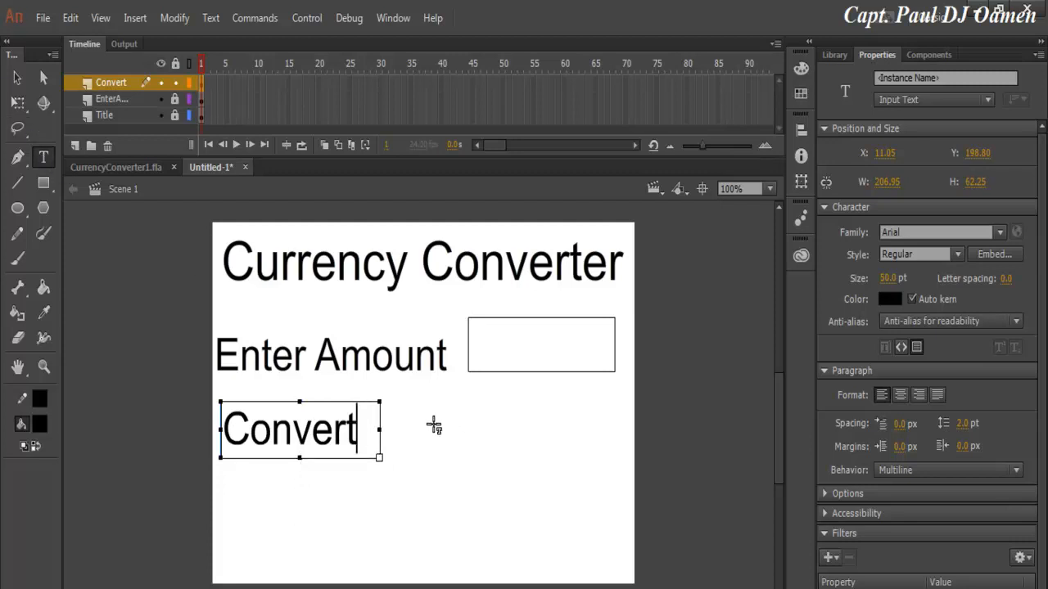
key(Escape)
Step: Add an empty text field beside "Convert", give it the instance name Convert and set its type to Dynamic Text
drag(464, 368, 542, 421)
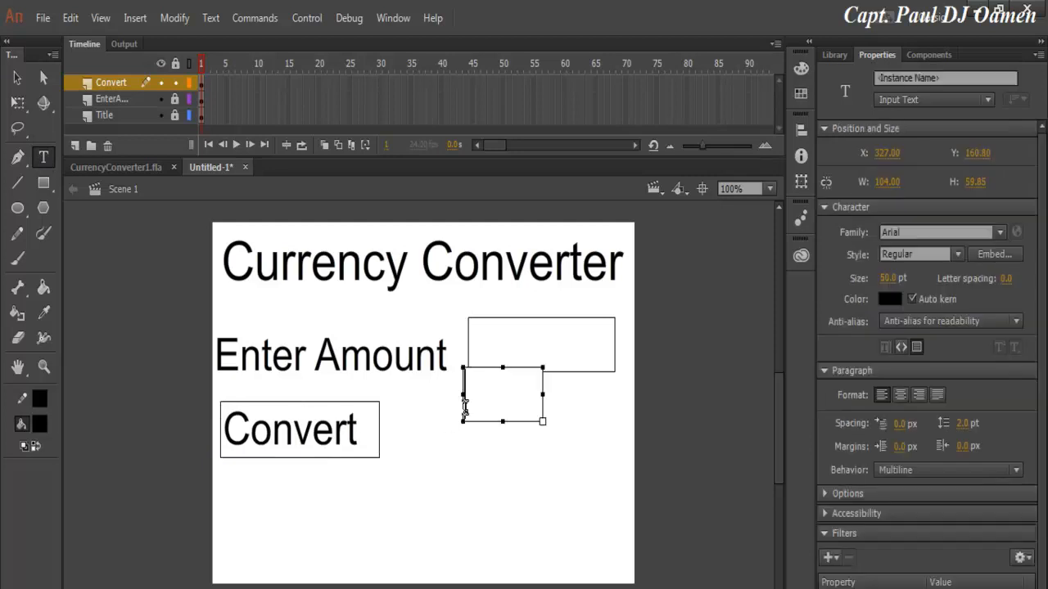
click(916, 76)
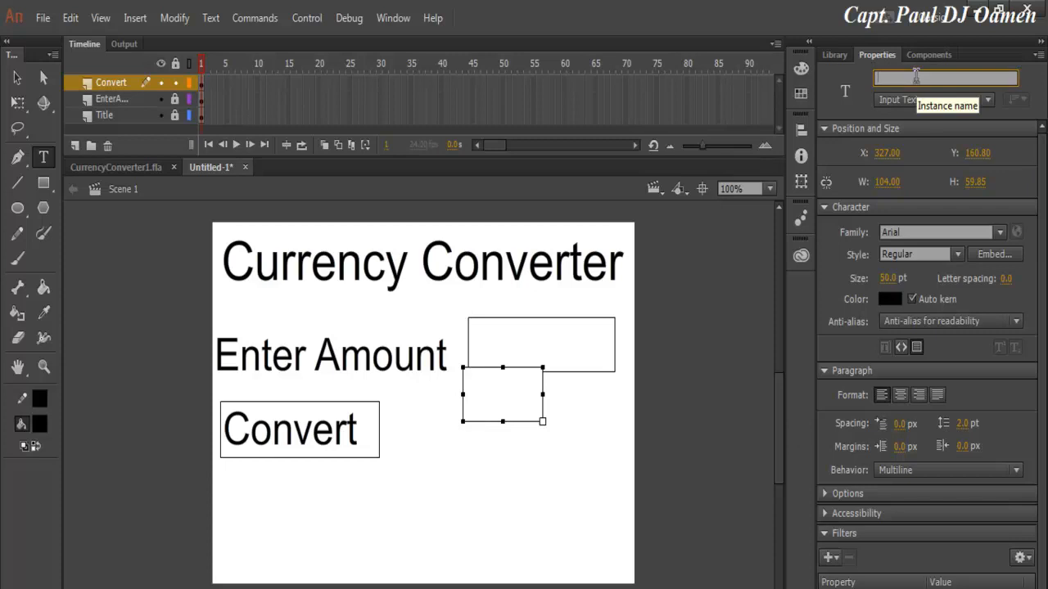
text(Convert)
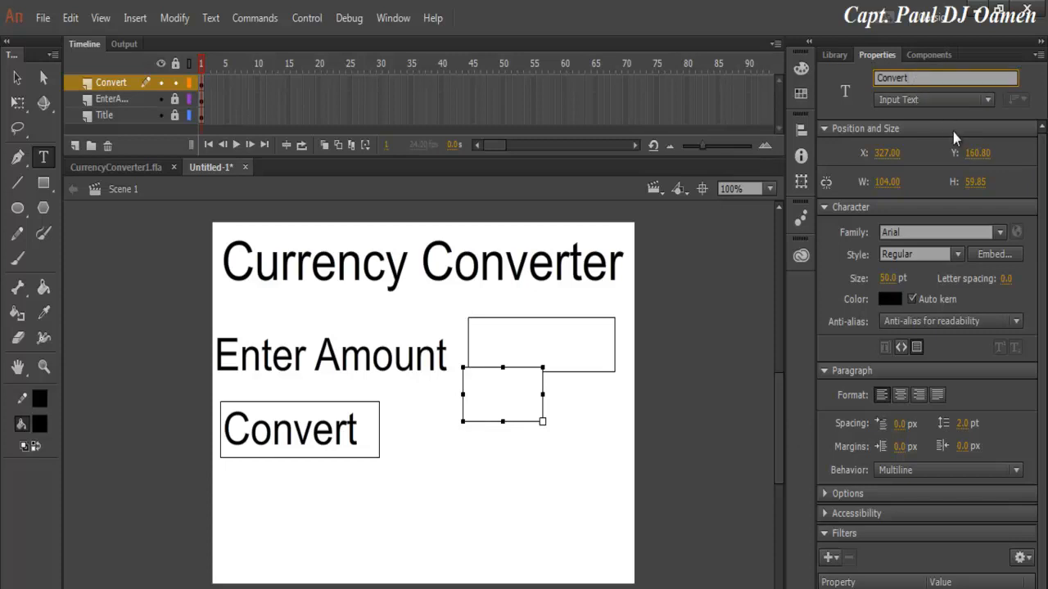
click(989, 100)
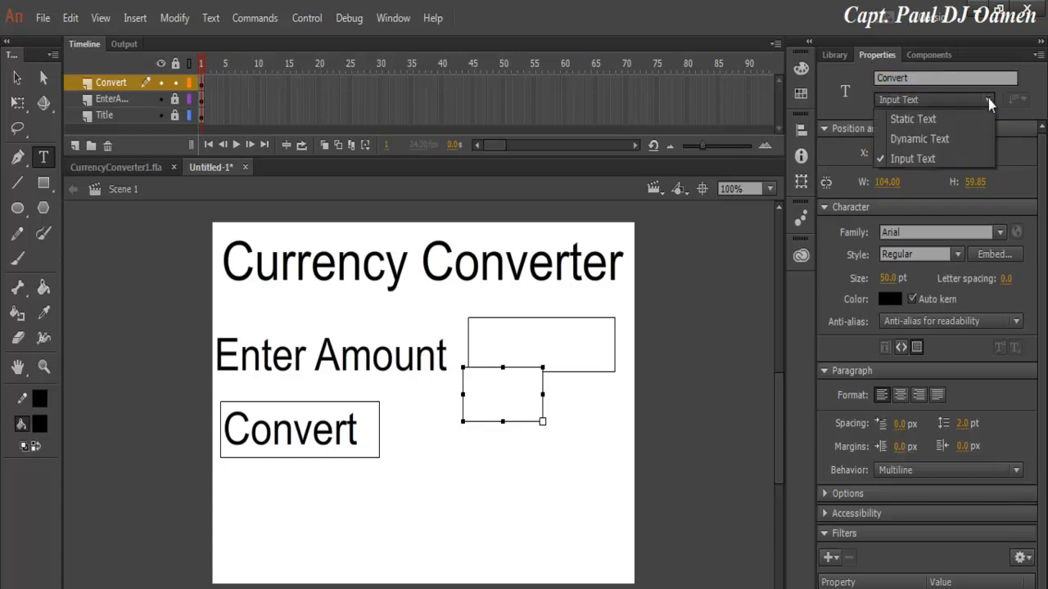
click(948, 140)
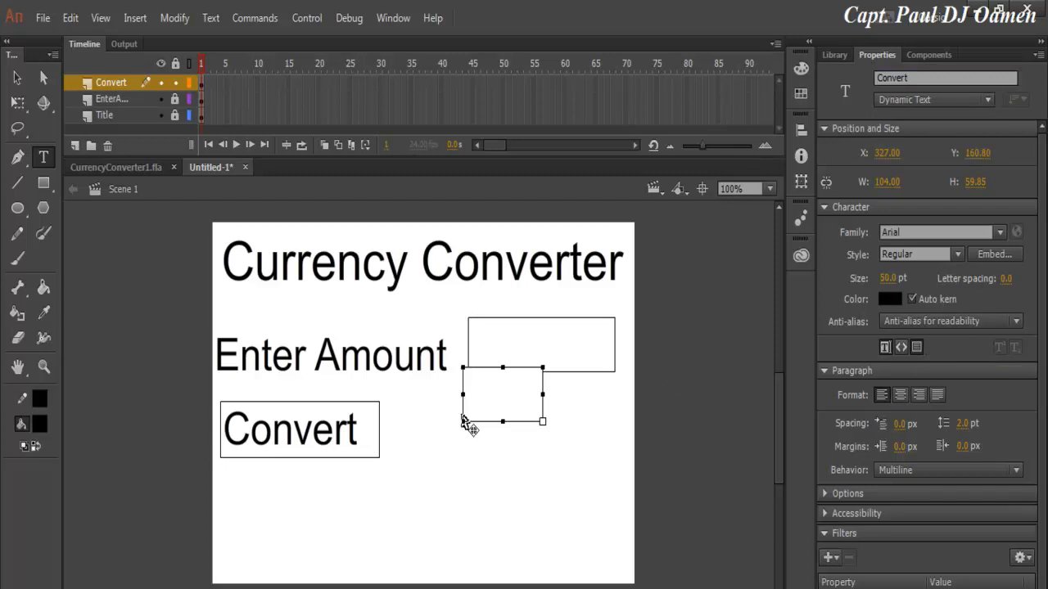
Step: Move the dynamic text field level with "Convert" at about X 327, Y 199 and widen it to about 205 px
click(16, 77)
drag(517, 403, 622, 426)
click(564, 432)
click(543, 428)
click(619, 356)
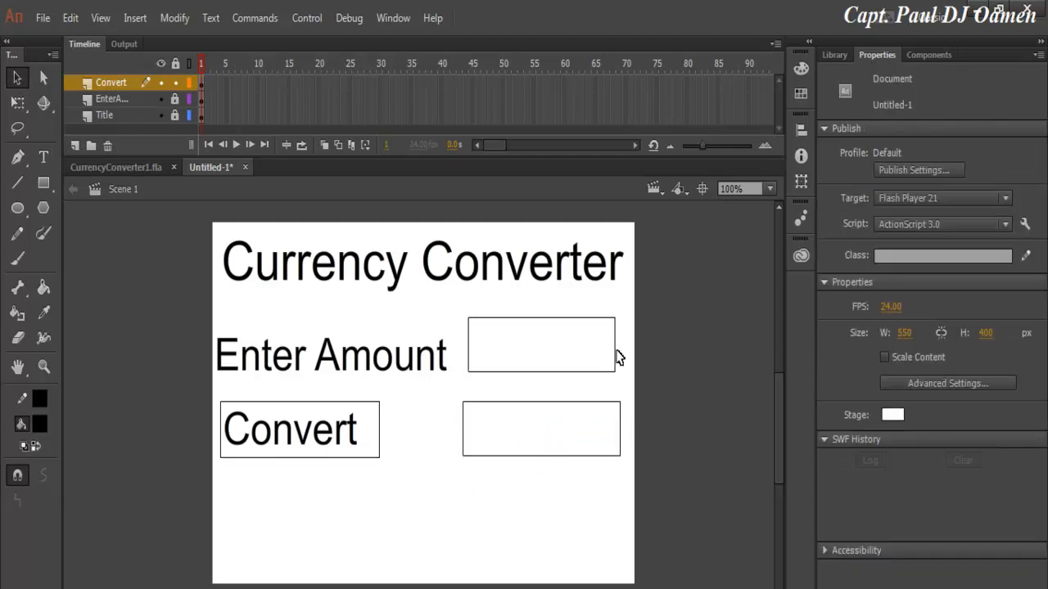
Step: Unlock the EnterAmount layer, widen the Amount input field on both sides to about 206 px, and relock the layer
click(175, 98)
click(588, 362)
drag(614, 346, 625, 353)
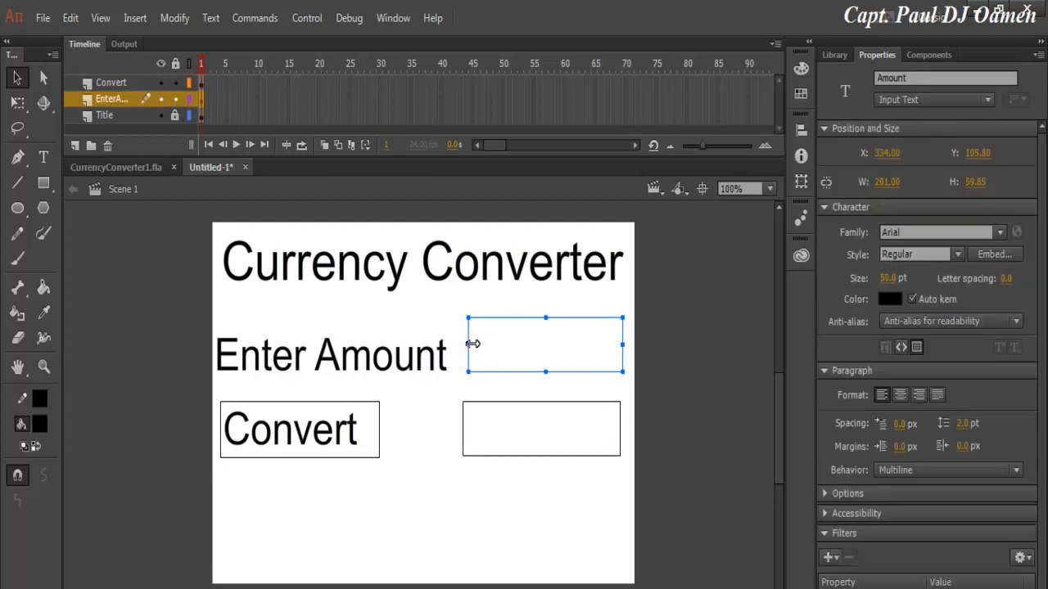
drag(469, 345, 465, 345)
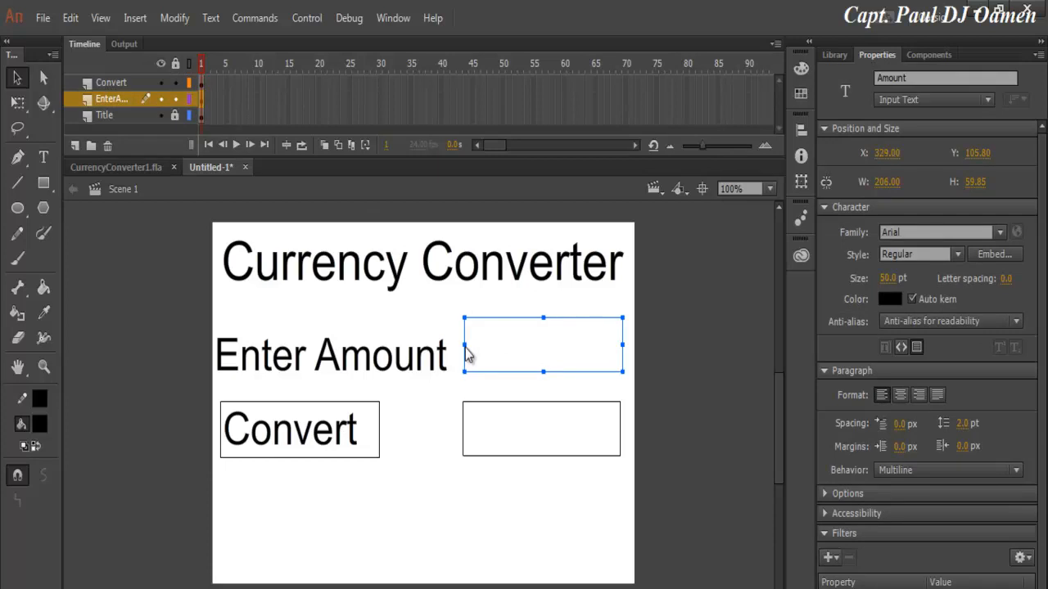
click(175, 99)
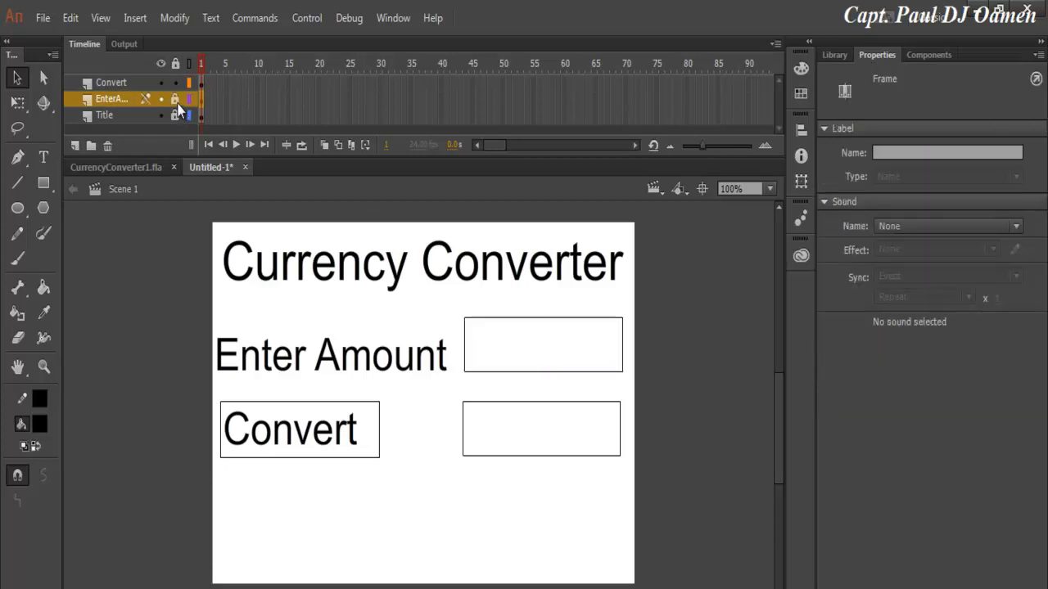
Step: Hide the border around the "Convert" text and lock the Convert layer
click(382, 484)
click(303, 419)
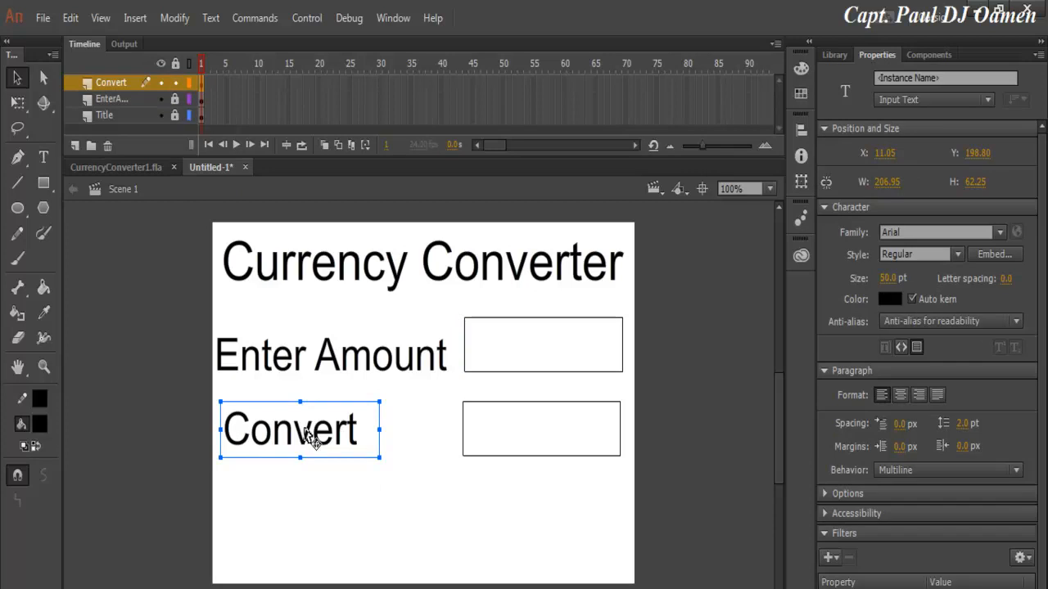
click(396, 475)
click(336, 455)
click(541, 430)
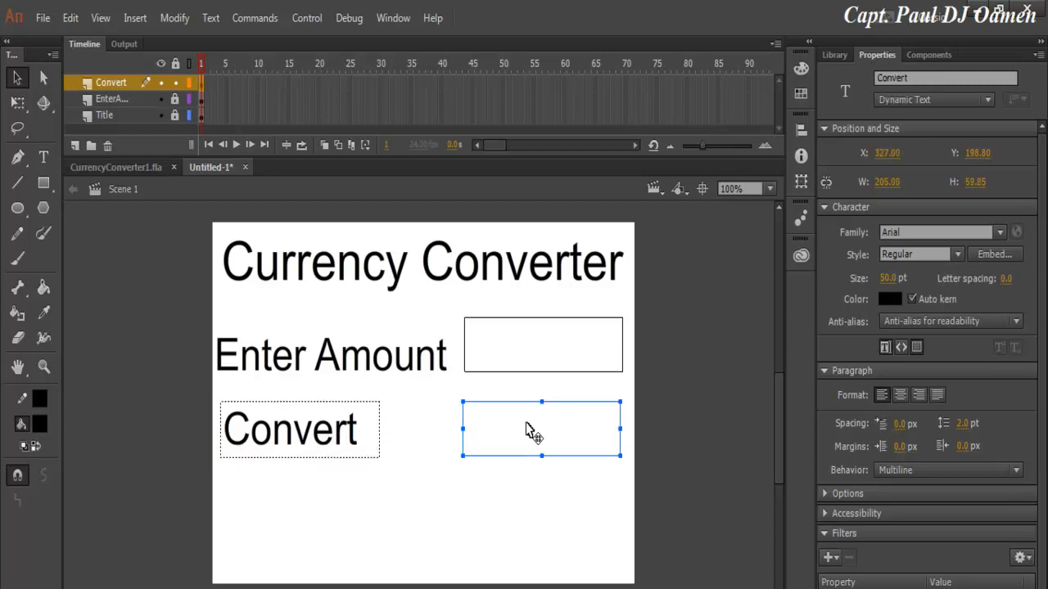
click(258, 514)
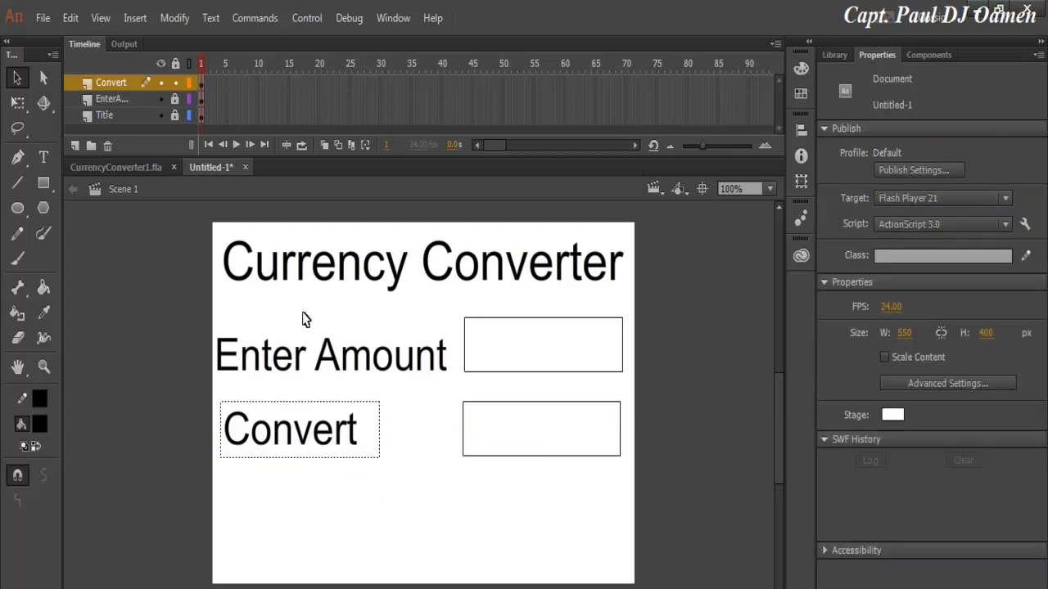
click(176, 84)
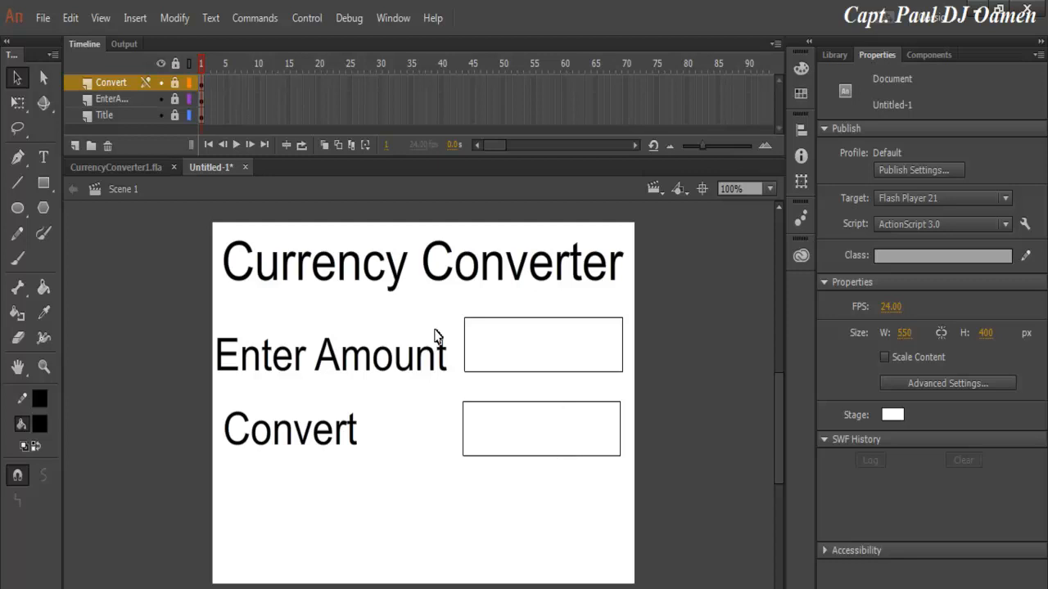
Step: Add a new layer named Converter above the Convert layer
click(45, 185)
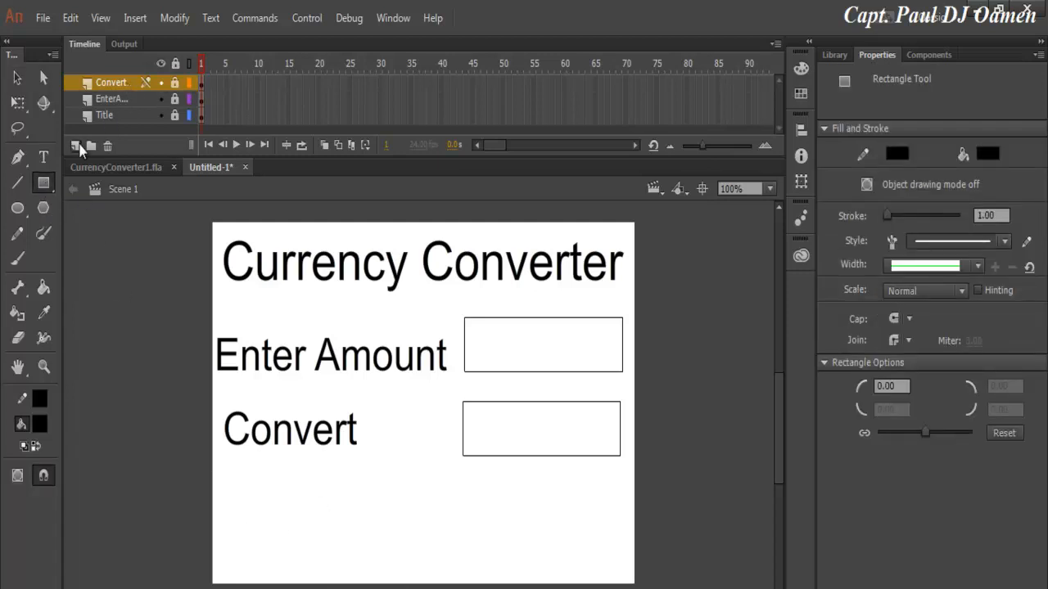
click(75, 145)
double_click(112, 83)
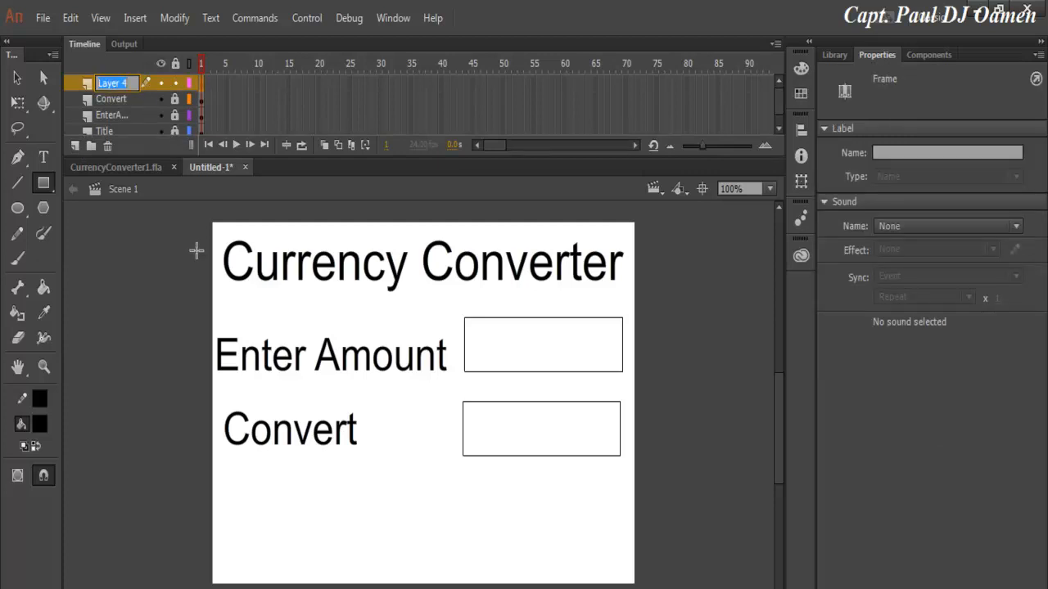
text(Converter)
click(200, 93)
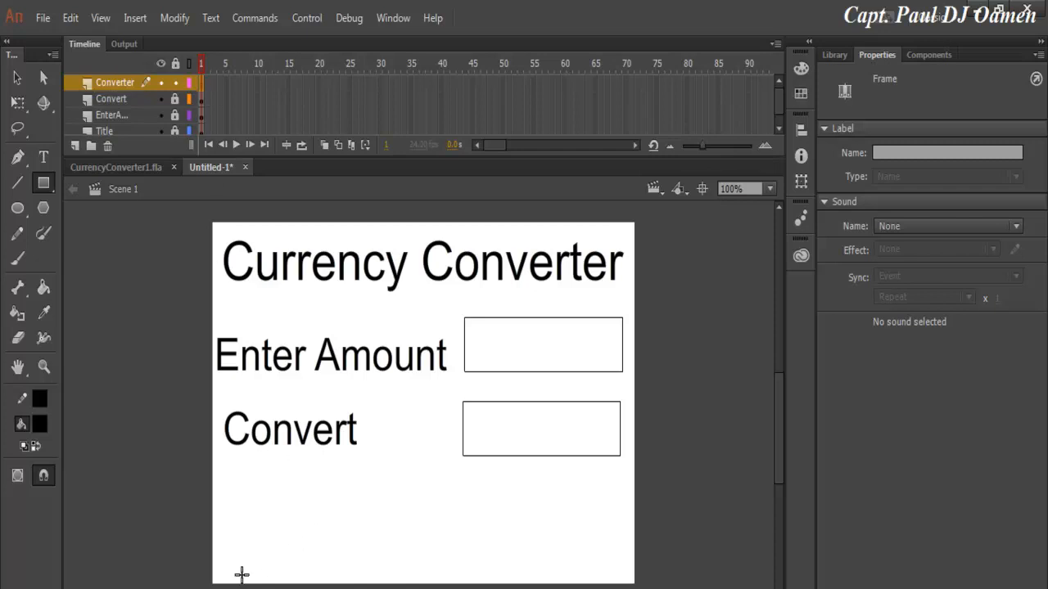
Step: Draw a black rectangle about 245 by 72 px on the stage below the "Convert" text
drag(234, 501, 423, 575)
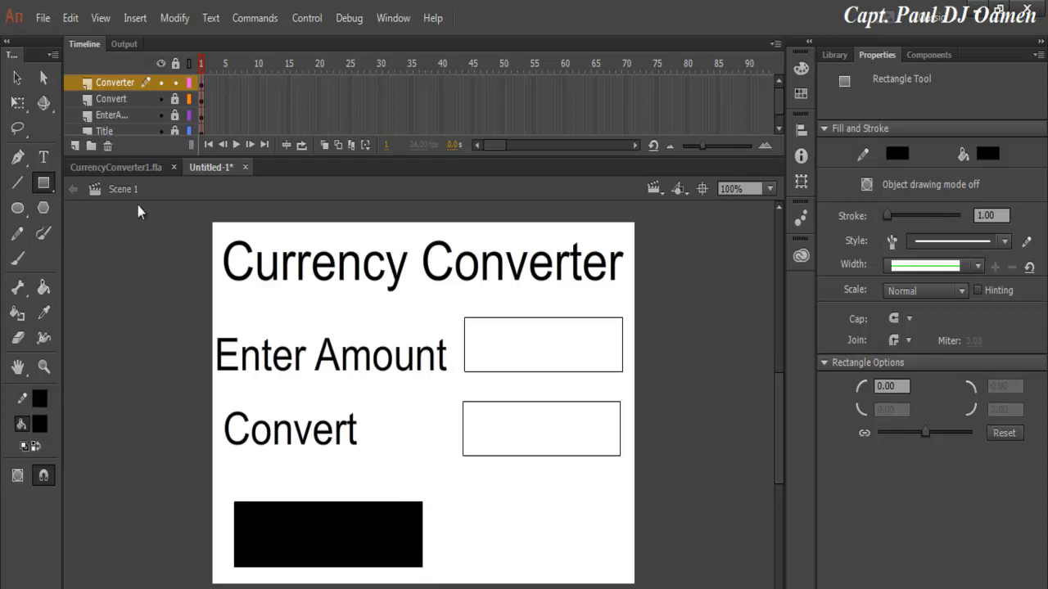
click(19, 80)
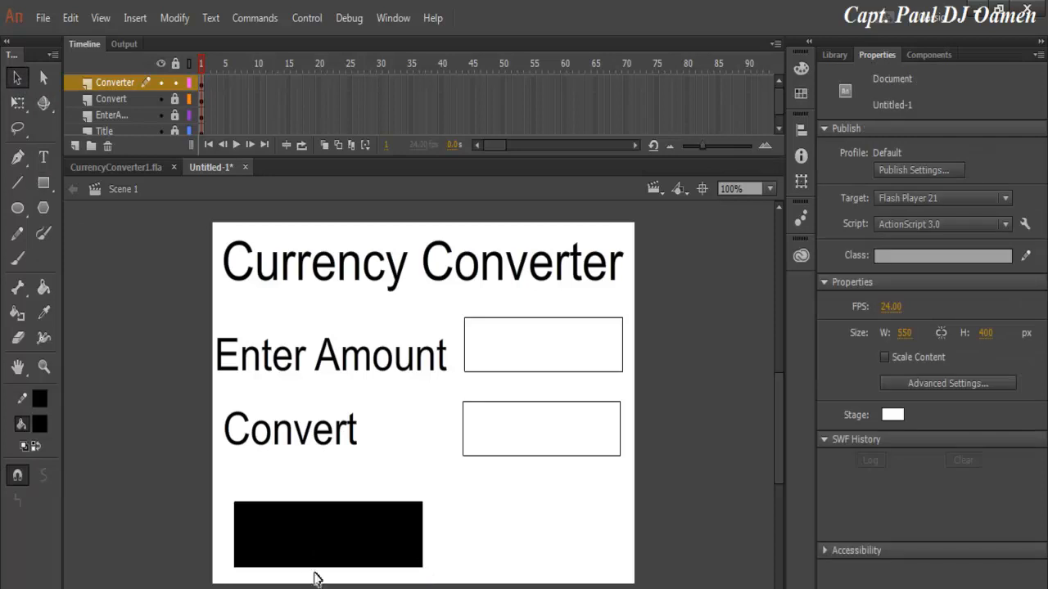
click(316, 550)
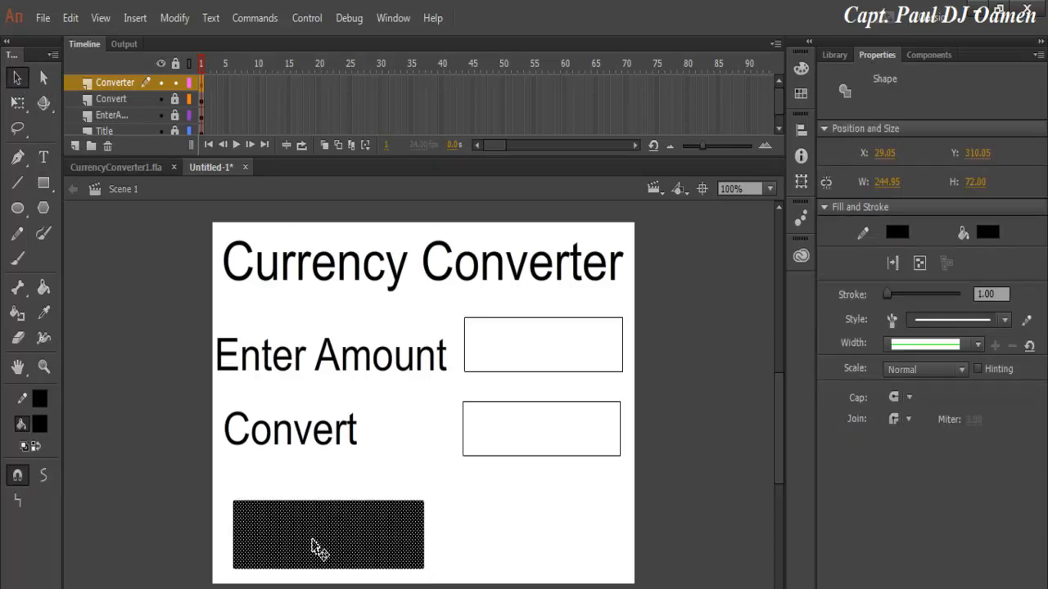
click(327, 481)
Step: Convert the fill of the black rectangle to a symbol named Convert with the type Button
click(299, 548)
right_click(297, 546)
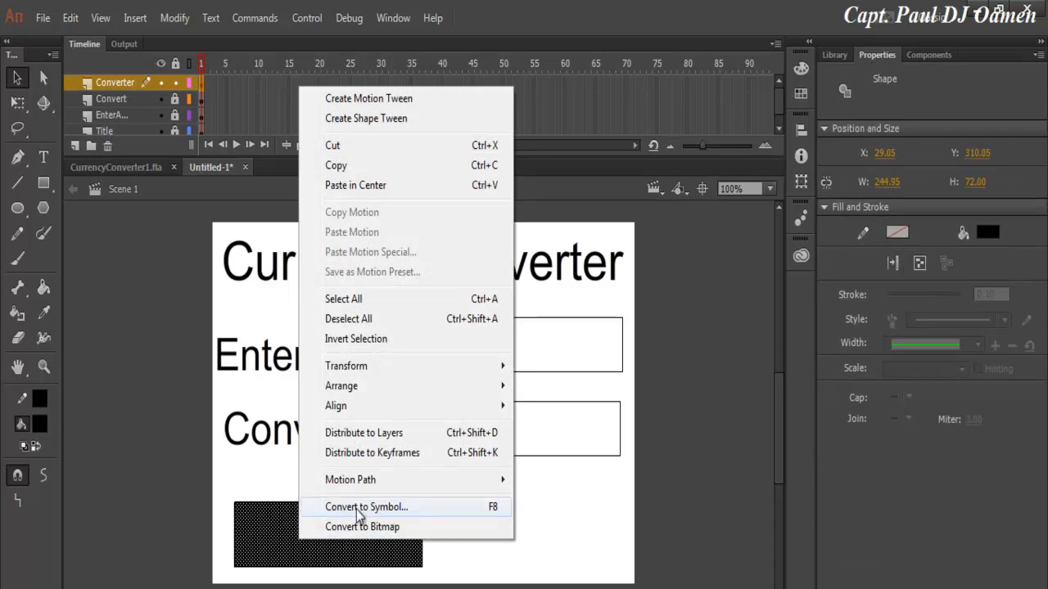
click(180, 23)
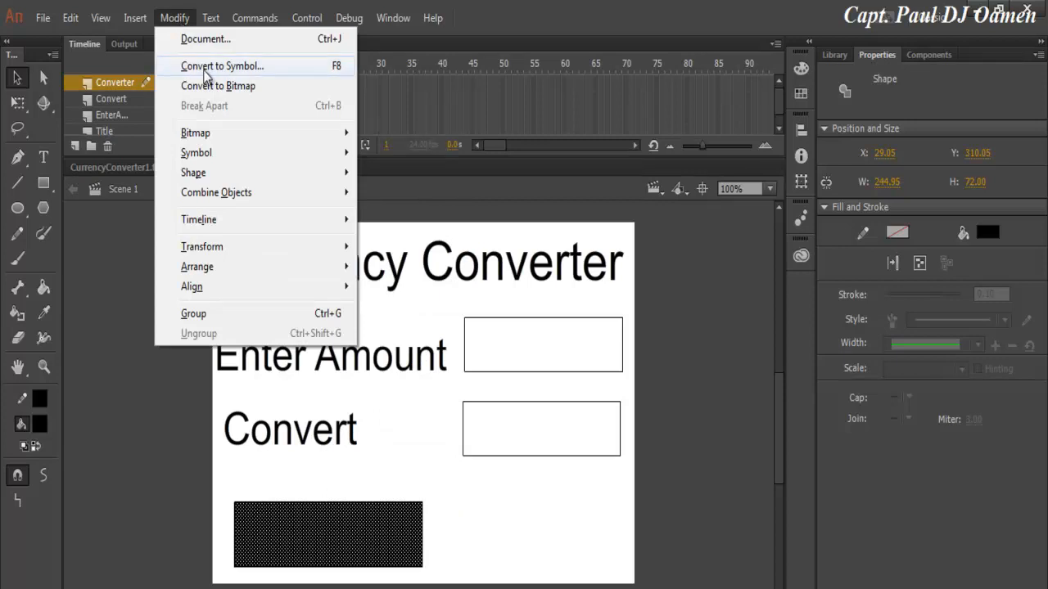
click(204, 68)
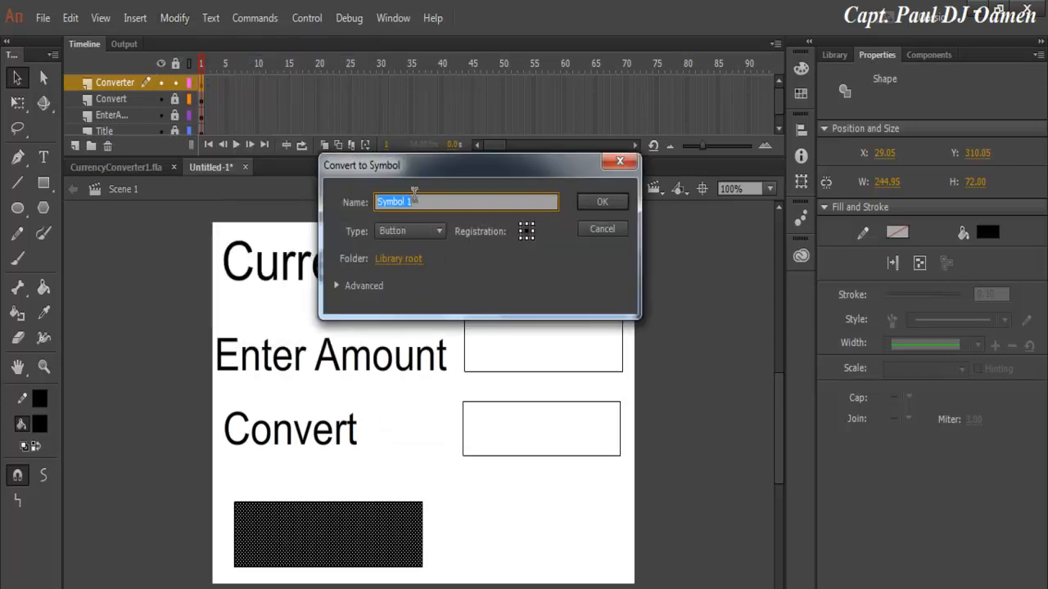
text(Convert)
click(440, 234)
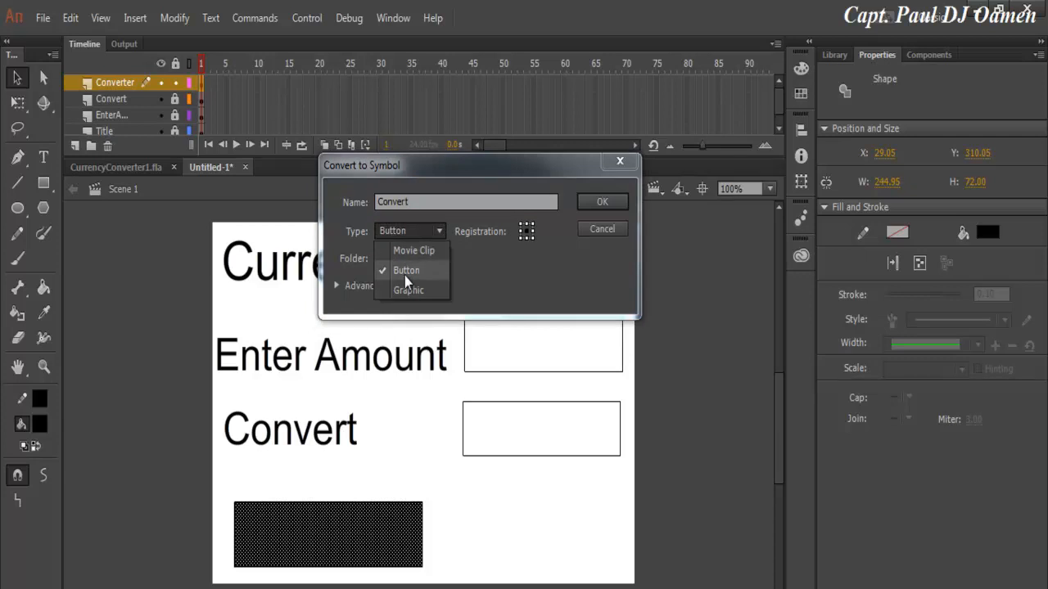
click(505, 280)
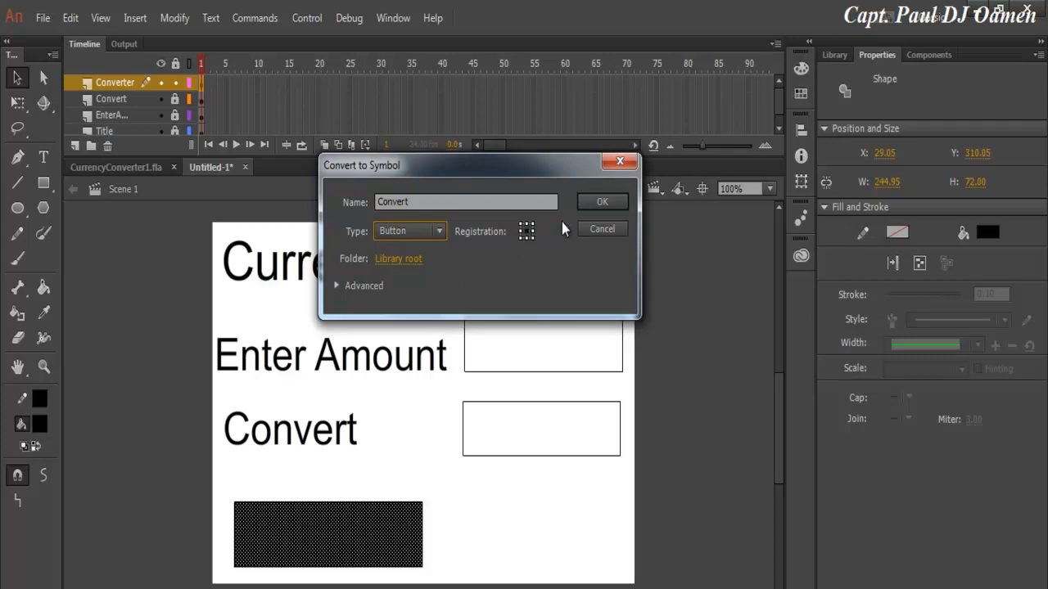
click(601, 201)
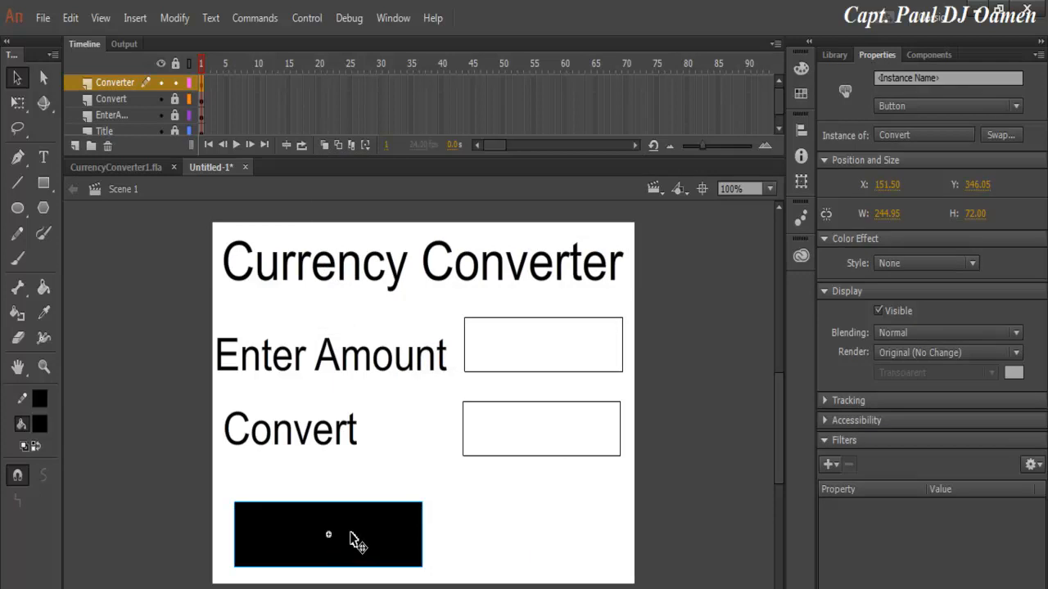
Step: Open the Convert button symbol for editing, add a new layer in it and set the fill colour to white for text
double_click(353, 541)
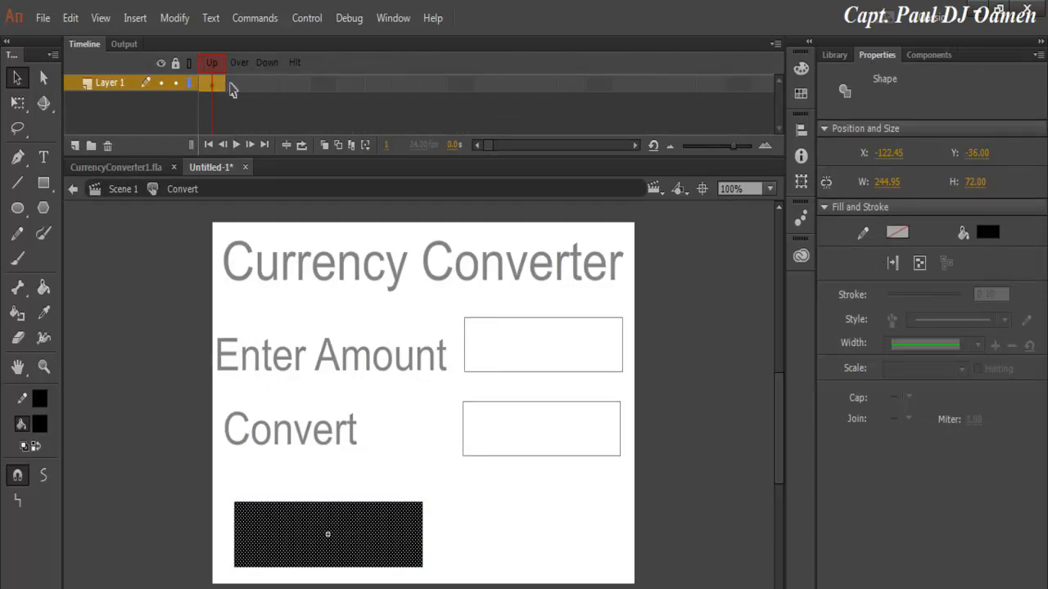
click(76, 146)
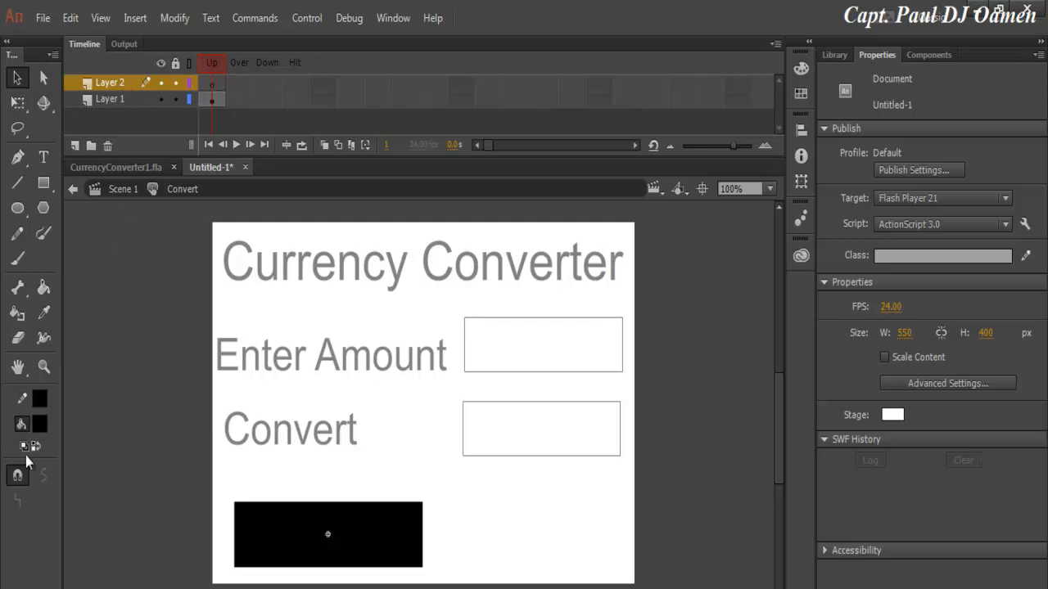
click(41, 425)
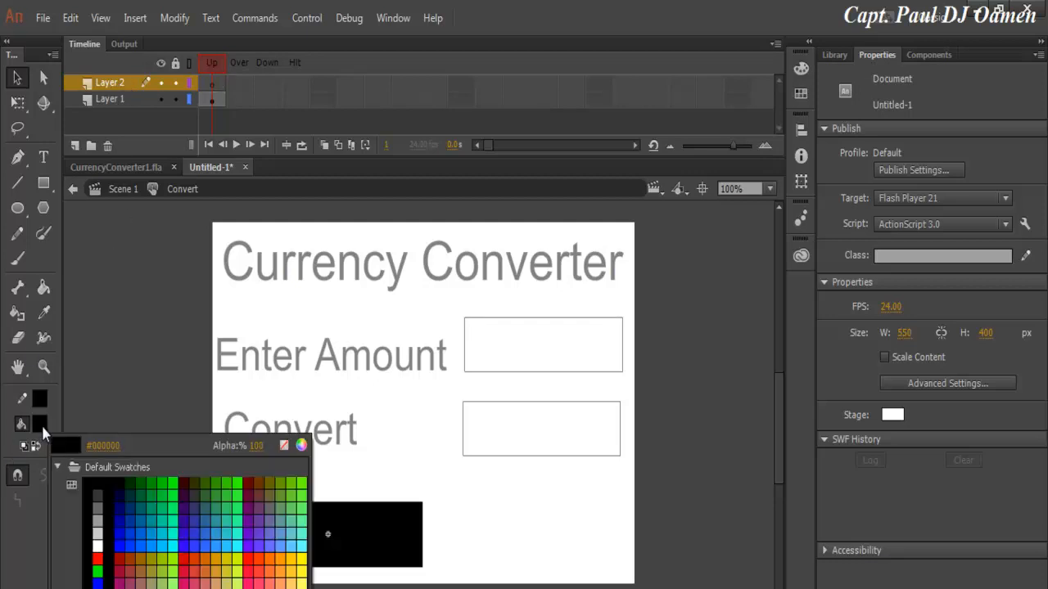
click(97, 545)
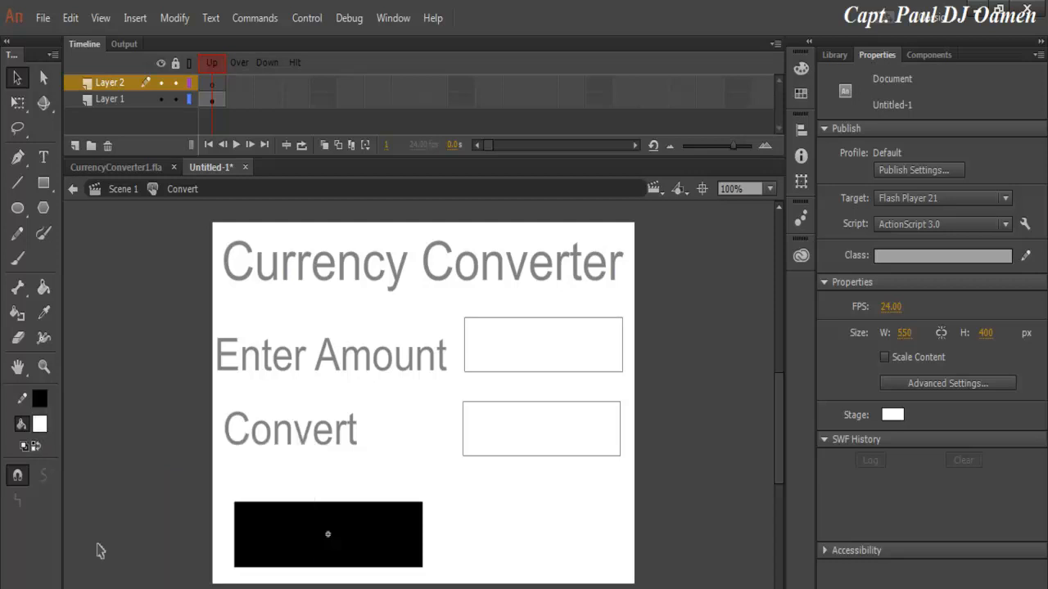
click(45, 160)
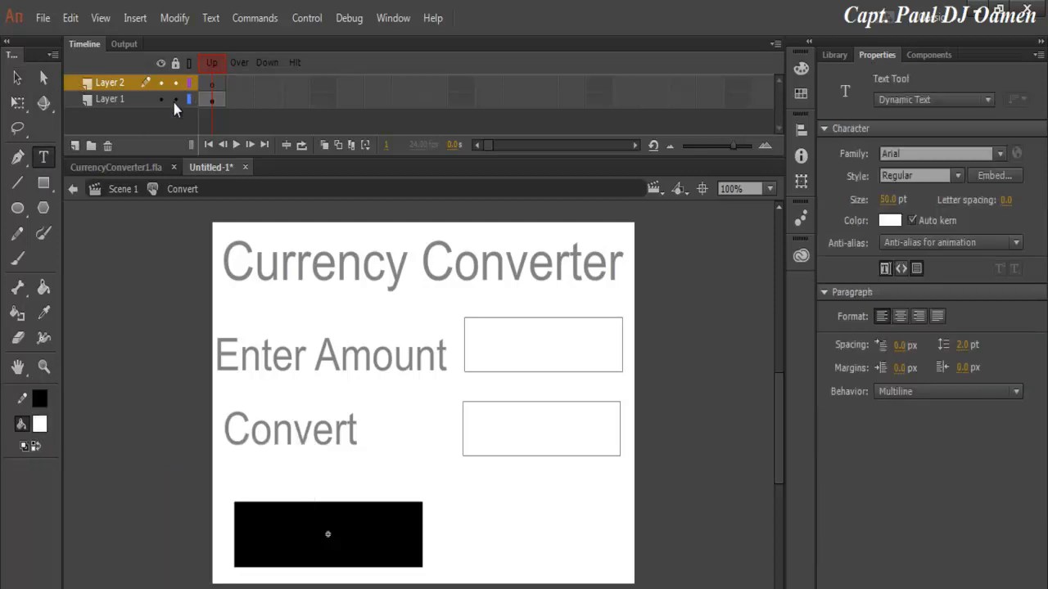
Step: Lock Layer 1 of the button symbol and rename Layer 2 as Convert
click(174, 100)
click(212, 84)
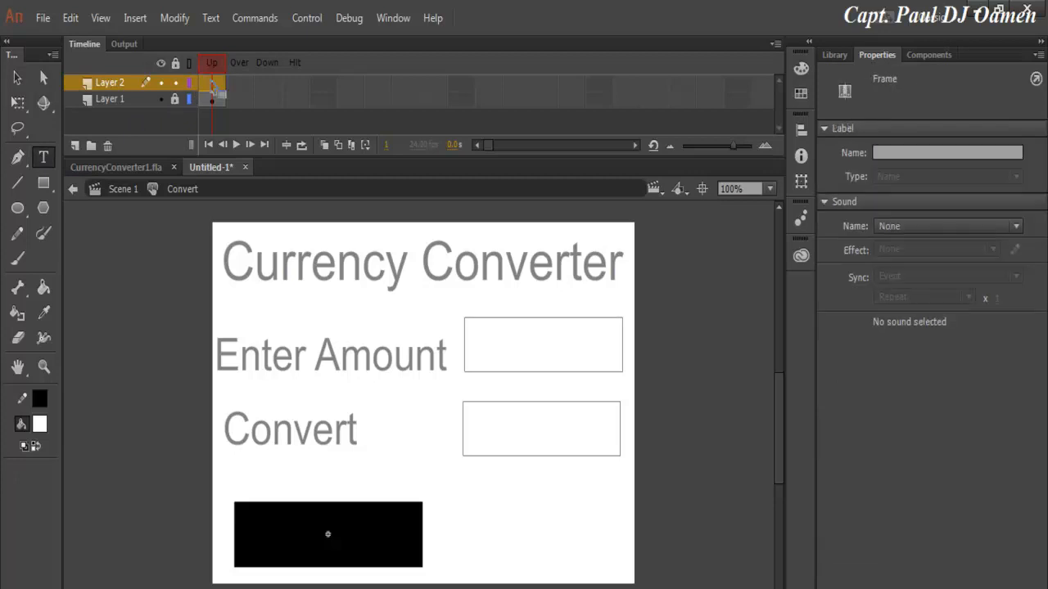
double_click(112, 83)
text(Convert)
Step: Add white dynamic text reading "Converter" at the black rectangle and widen its text field to about 230 px
click(328, 537)
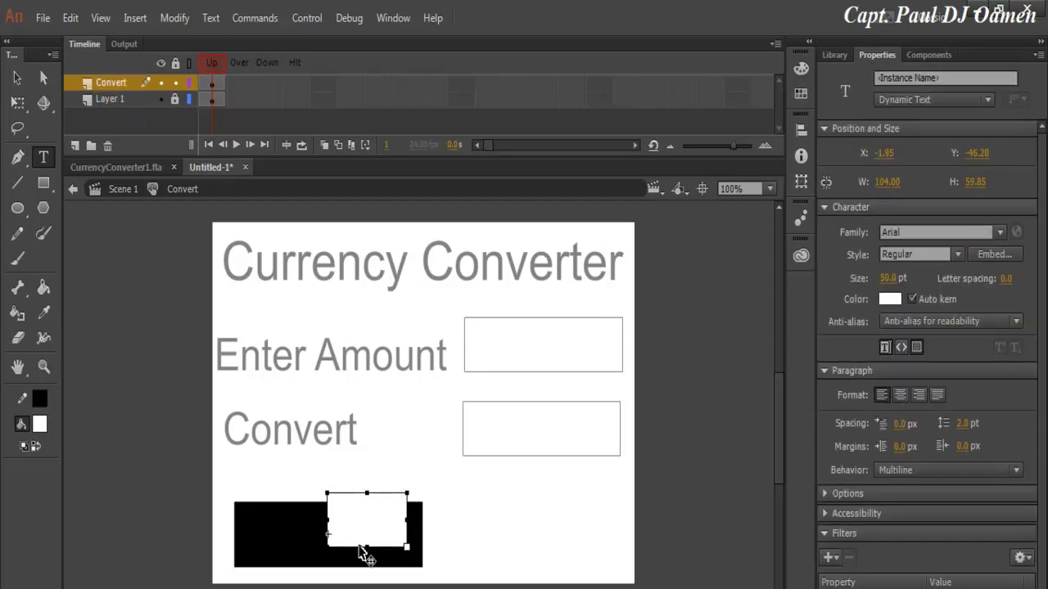
text(Convert)
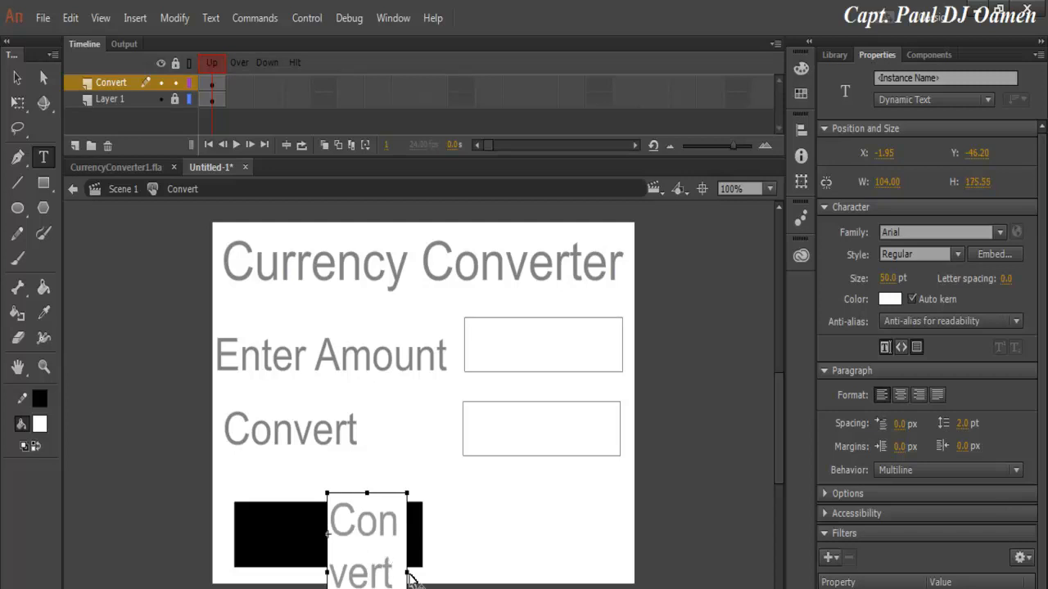
text(er)
drag(412, 569, 510, 555)
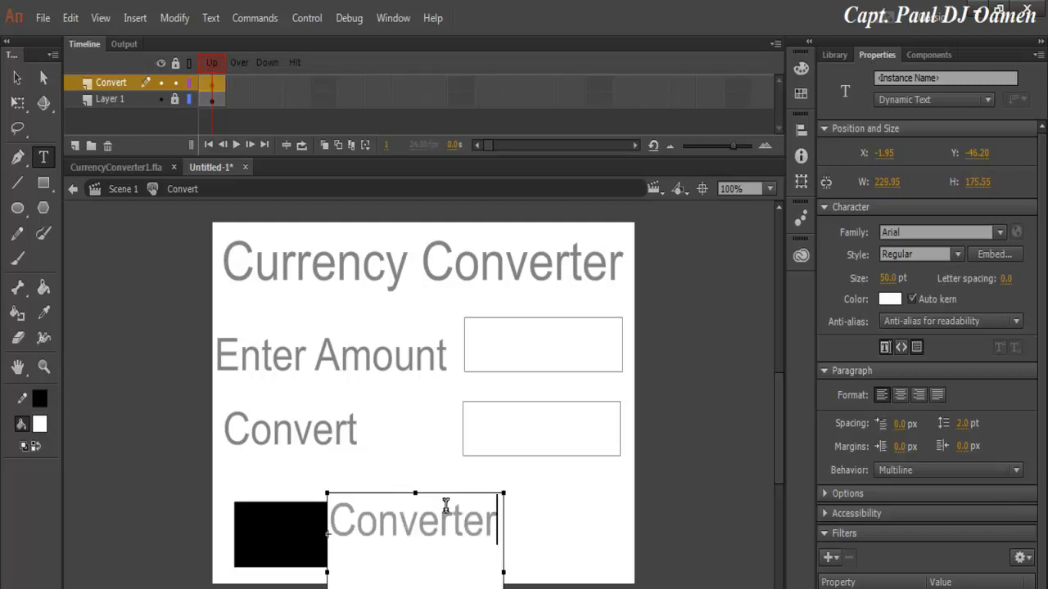
Step: Move the Converter text field onto the black rectangle, aligned to its left edge, and reduce its height to about 61 px
drag(417, 492, 412, 560)
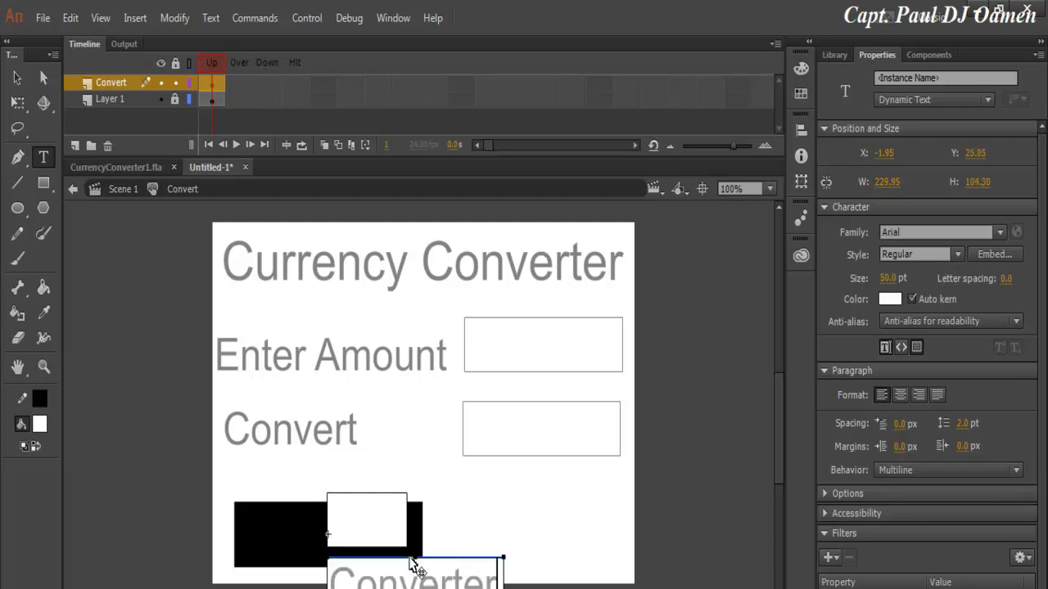
key(Escape)
drag(380, 584, 293, 513)
drag(323, 585, 326, 551)
Step: Select the whole word "Converter" and turn off the border around its text
double_click(347, 528)
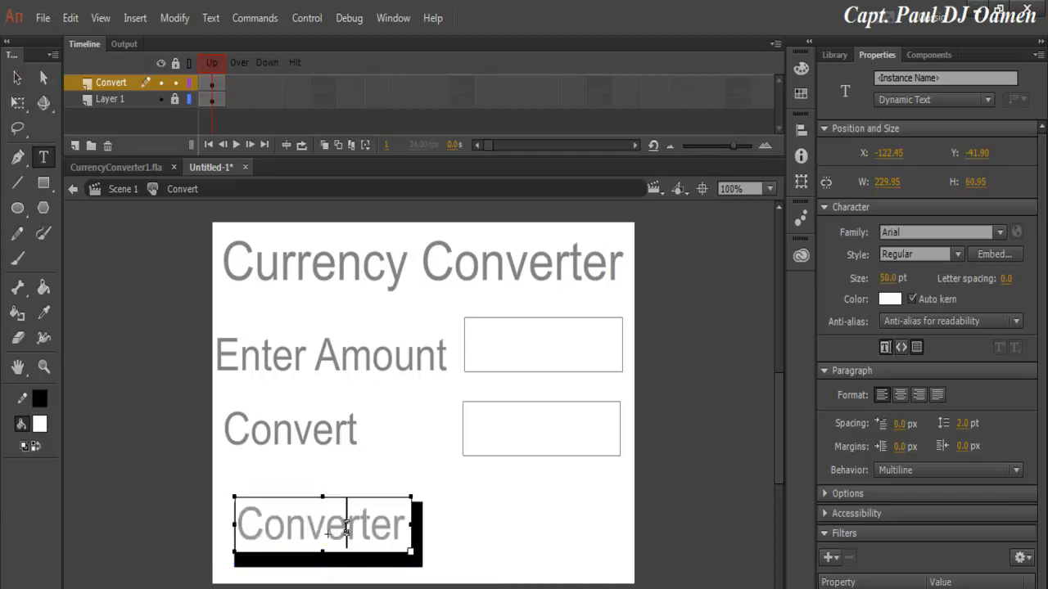
drag(405, 528, 235, 529)
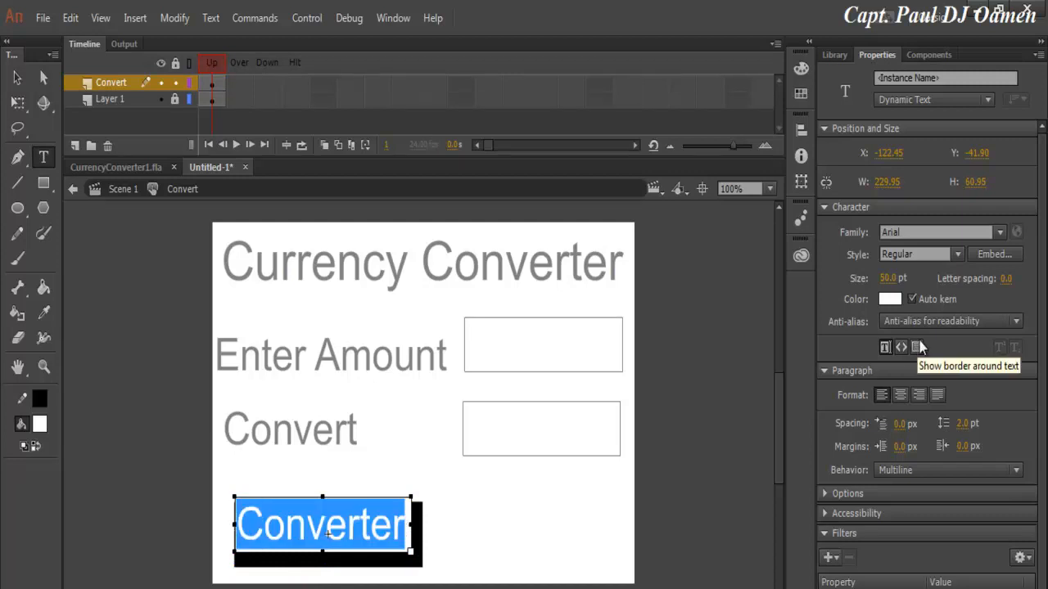
click(528, 536)
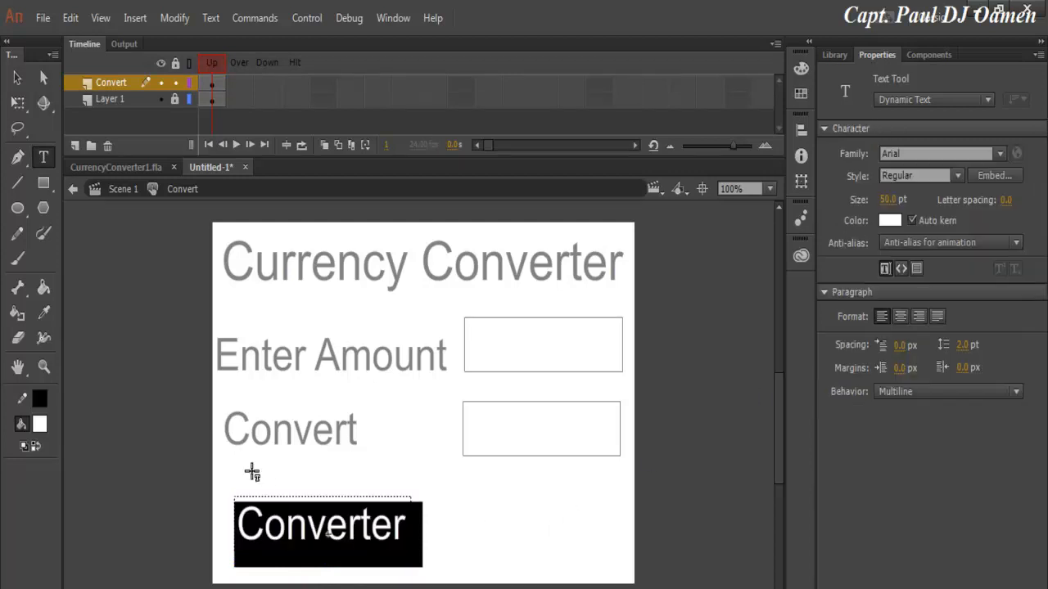
Step: Nudge the Converter text down and right to X -115.45, Y -28.90 so it sits centred in the black rectangle
click(16, 77)
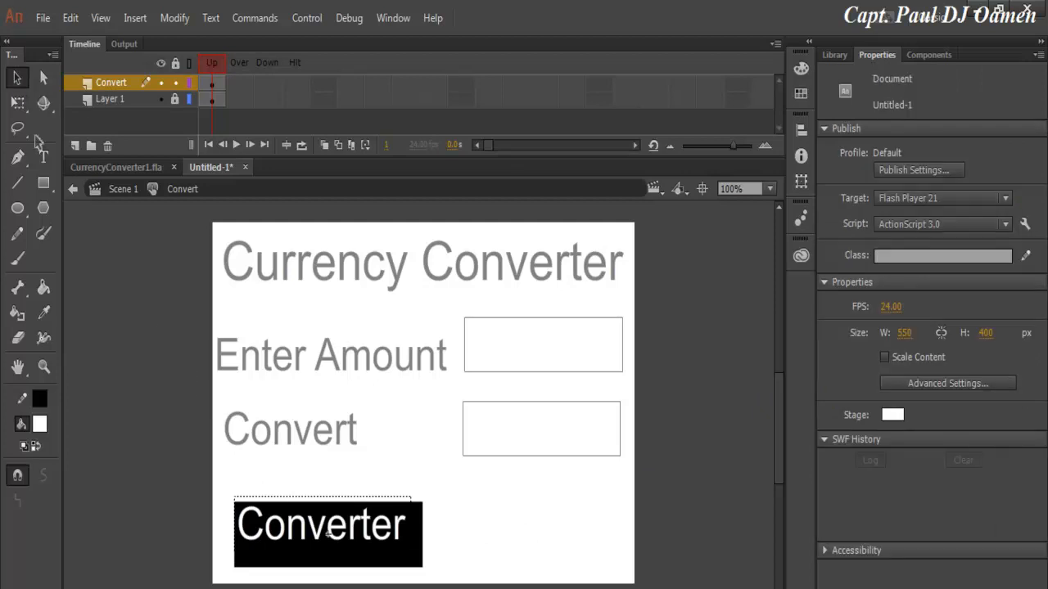
click(344, 540)
key(Down)
key(Down)
key(Down)
key(Down)
key(Down)
key(Down)
key(Down)
key(Down)
key(Down)
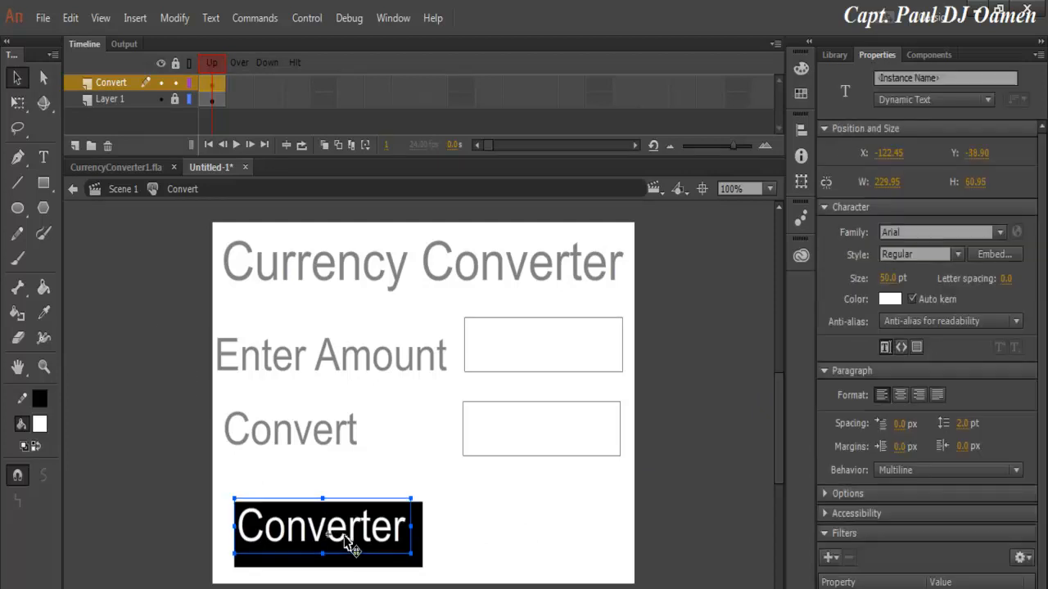
key(Down)
key(Down)
key(Down)
key(Down)
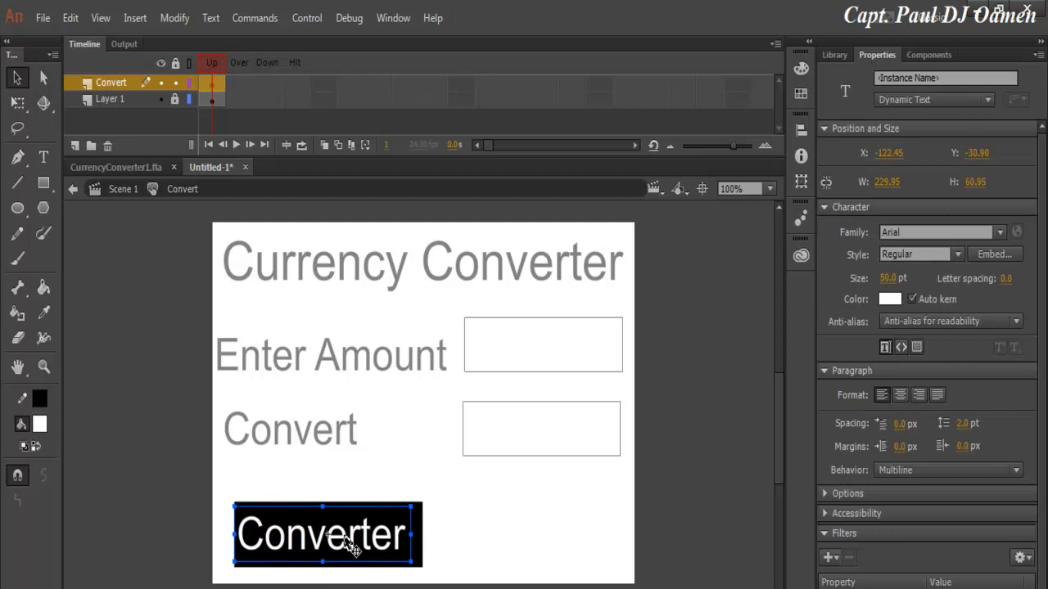
key(Down)
key(Right)
key(Right)
key(Right)
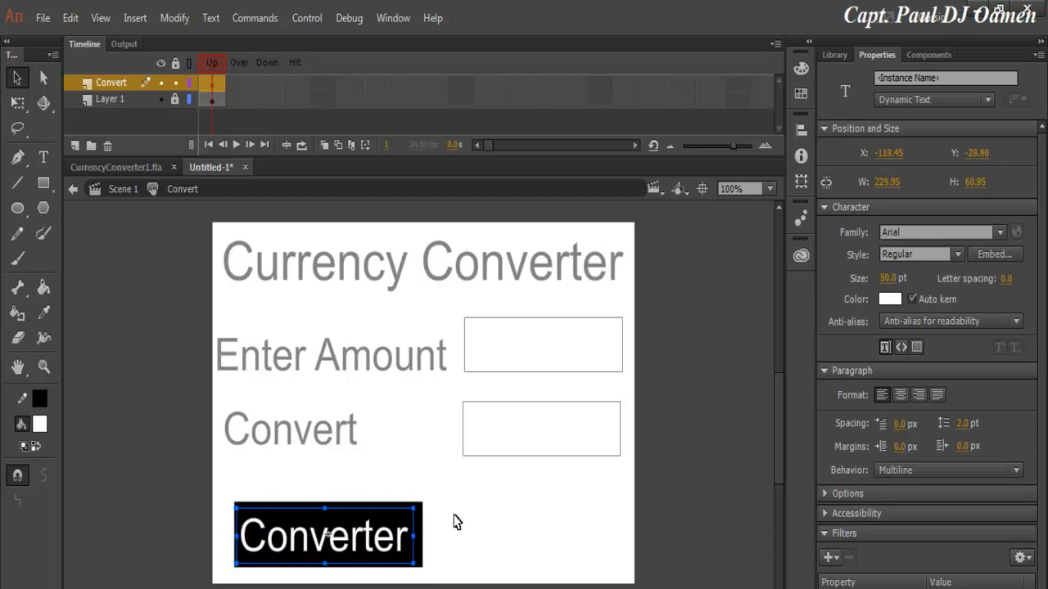
key(Right)
key(Right)
key(Right)
click(446, 523)
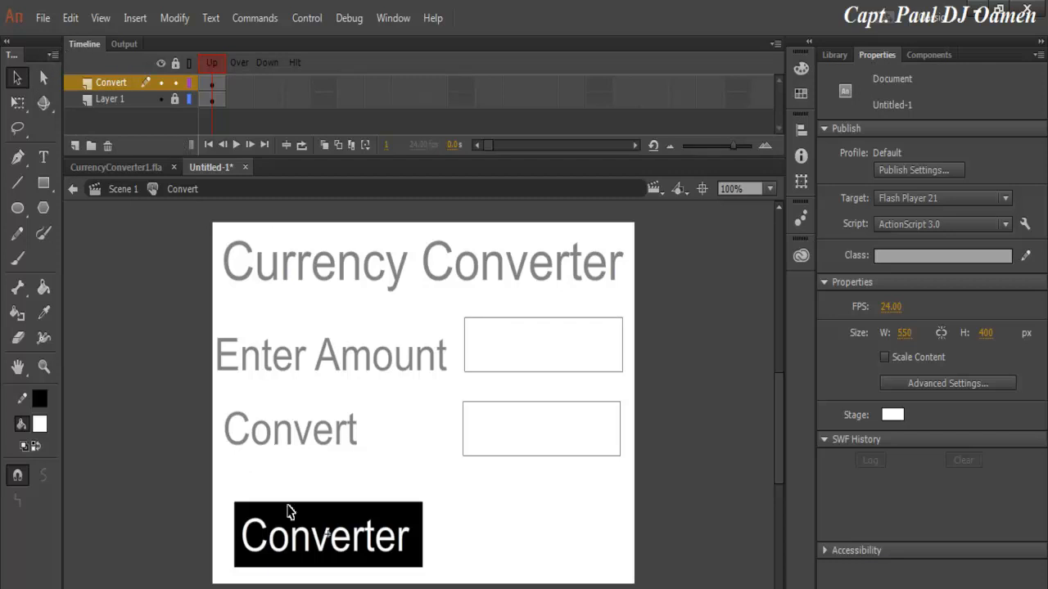
click(321, 545)
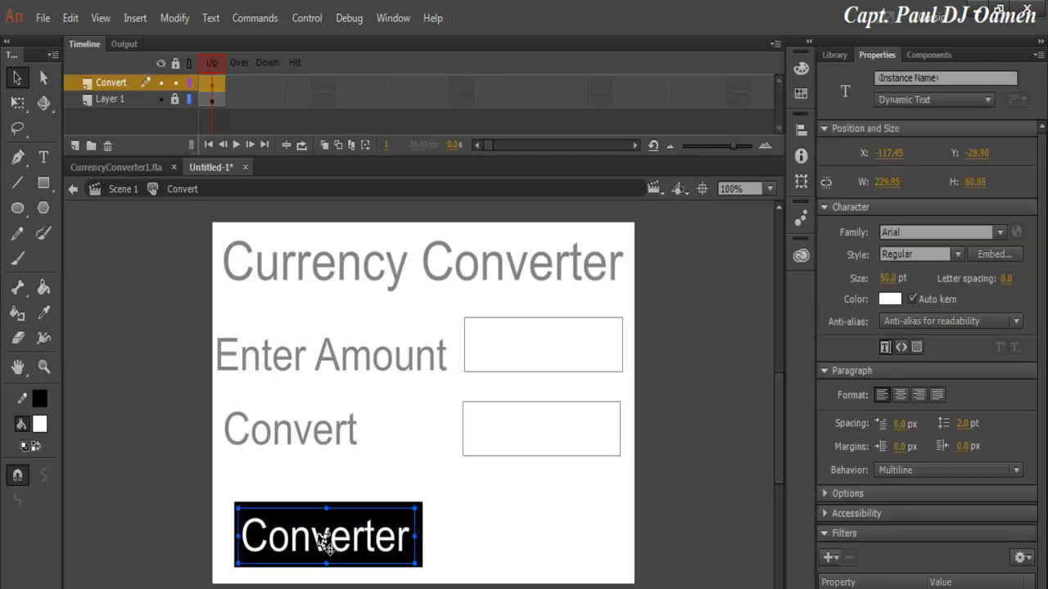
Step: Save the document as CurrencyConverter2 in the Unit224 folder as an Animate Document
click(42, 17)
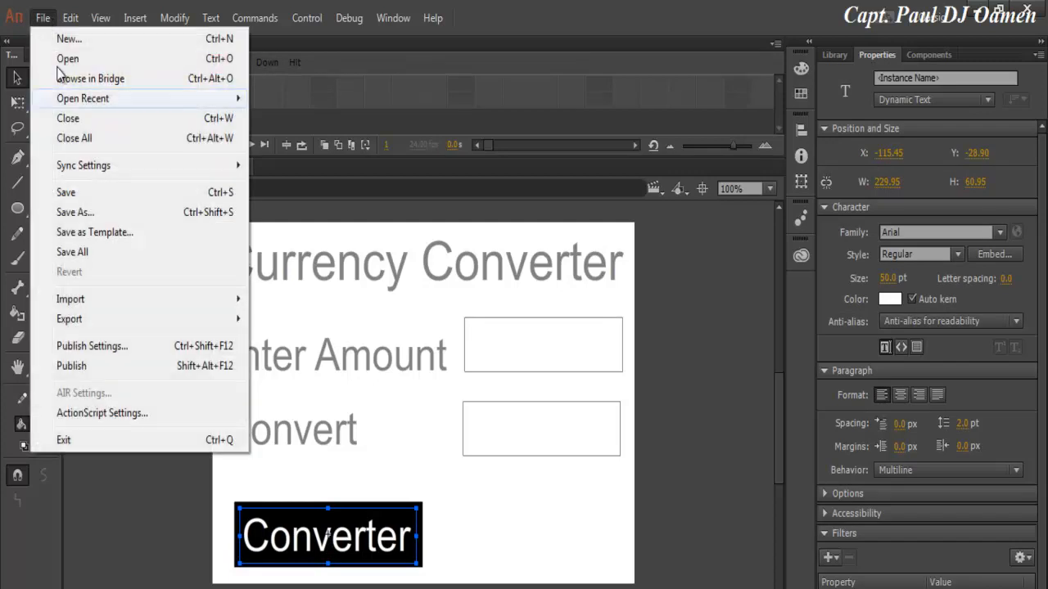
click(88, 215)
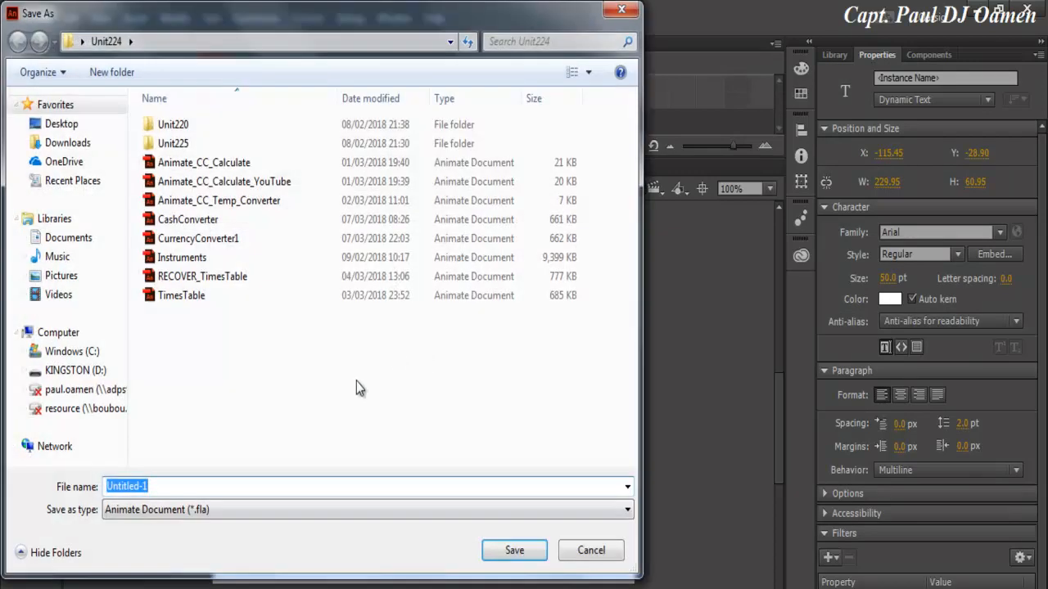
click(226, 244)
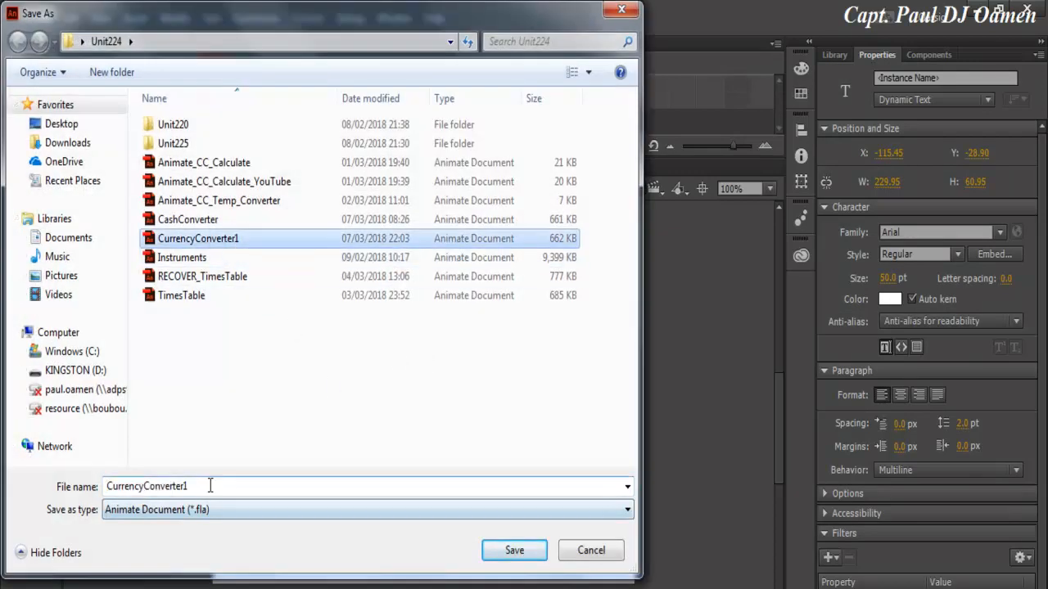
double_click(210, 486)
click(209, 486)
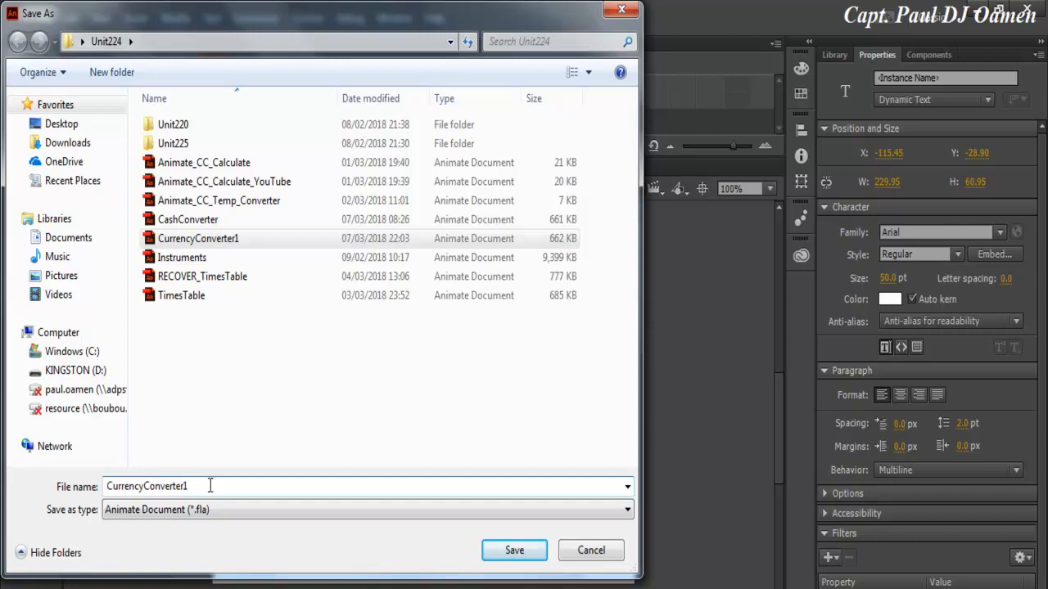
key(BackSpace)
text(2)
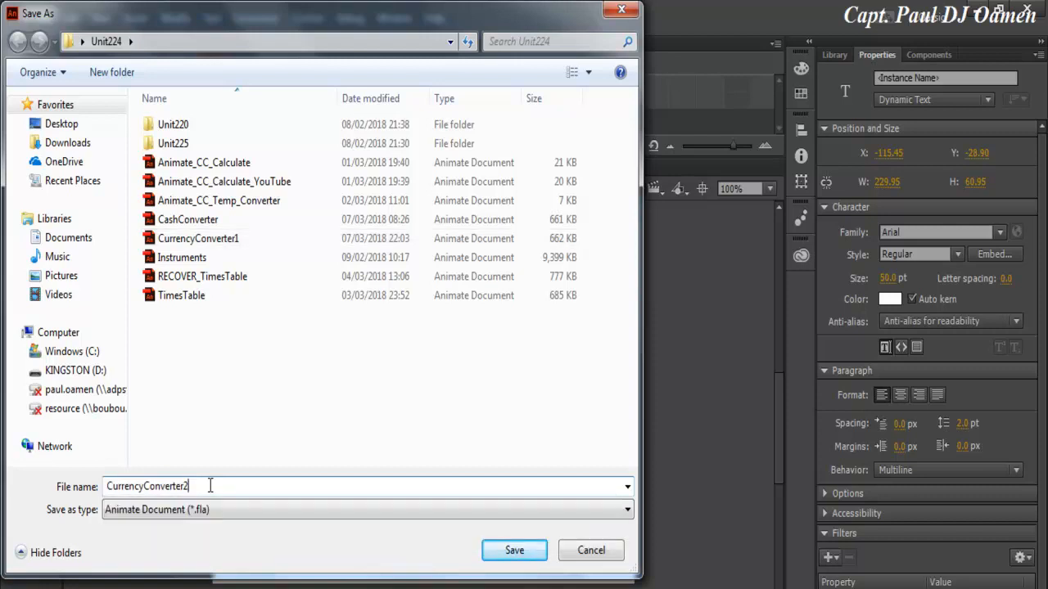
click(532, 555)
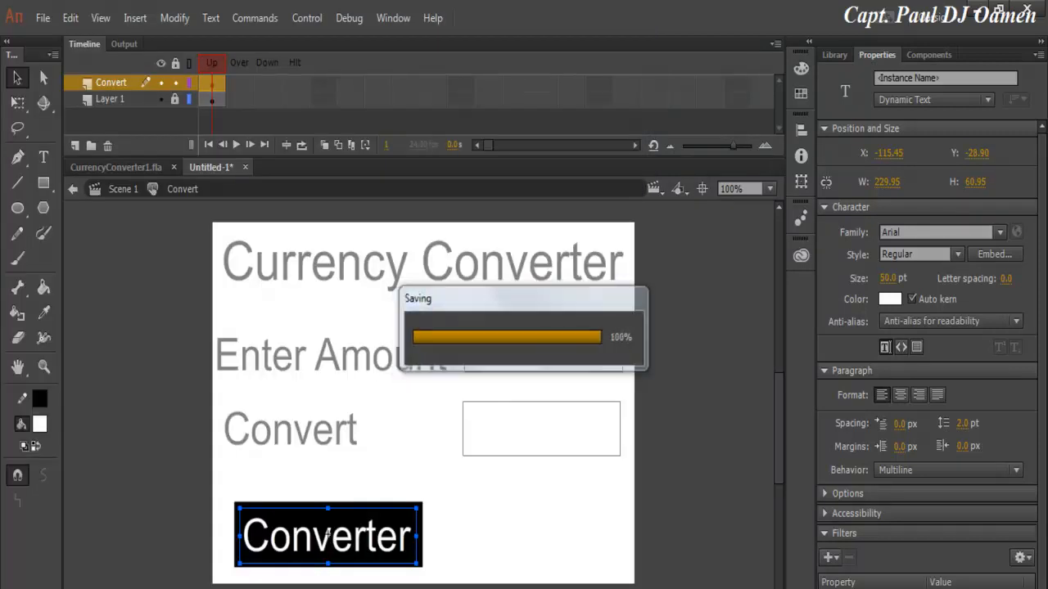
click(487, 563)
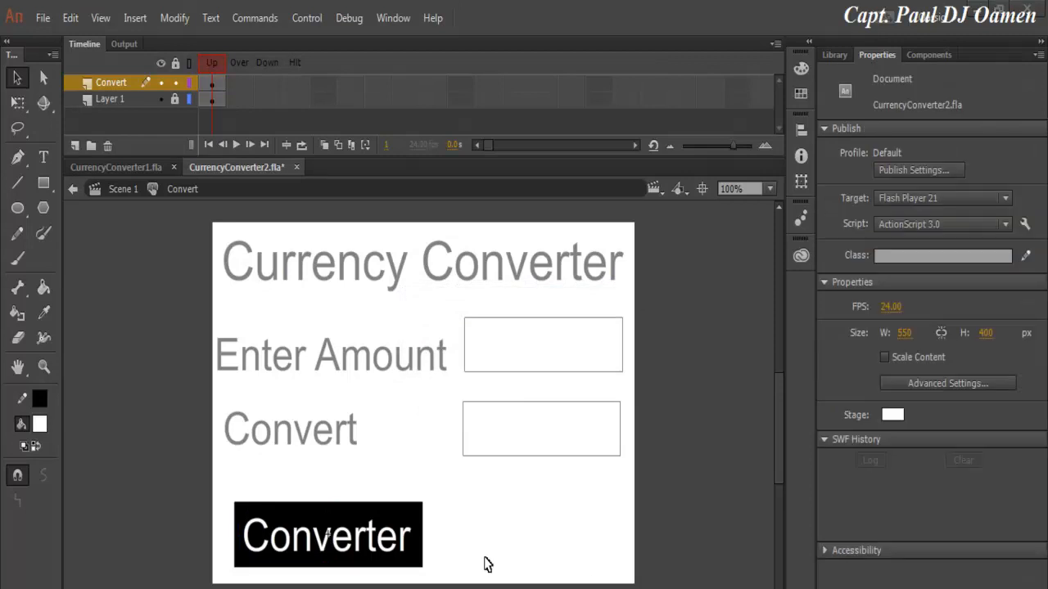
Step: Unlock Layer 1 of the button, insert a keyframe in its Over frame and fill the rectangle with dark grey #333333
click(363, 536)
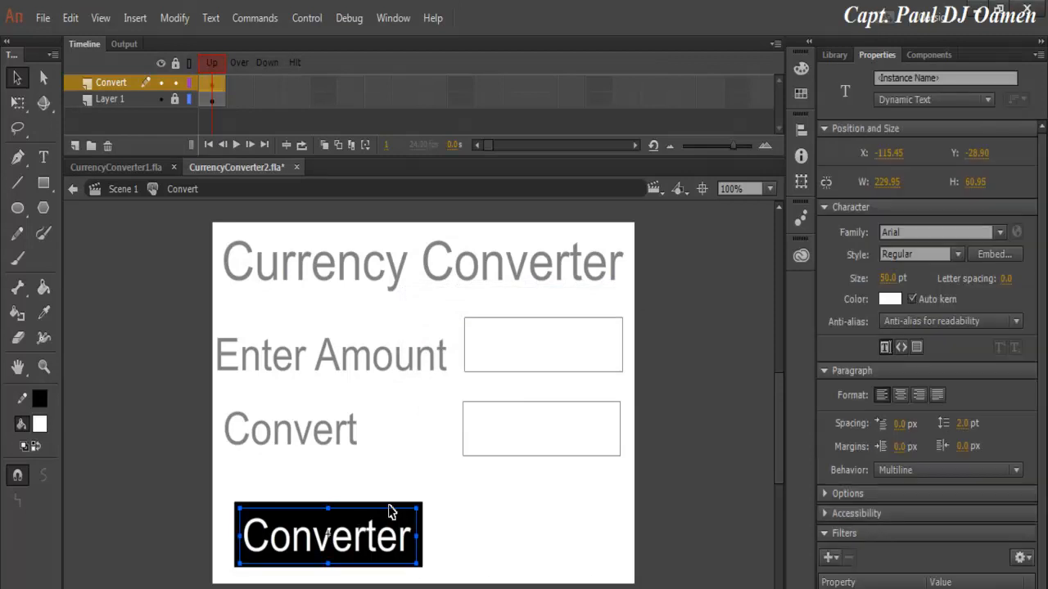
click(389, 505)
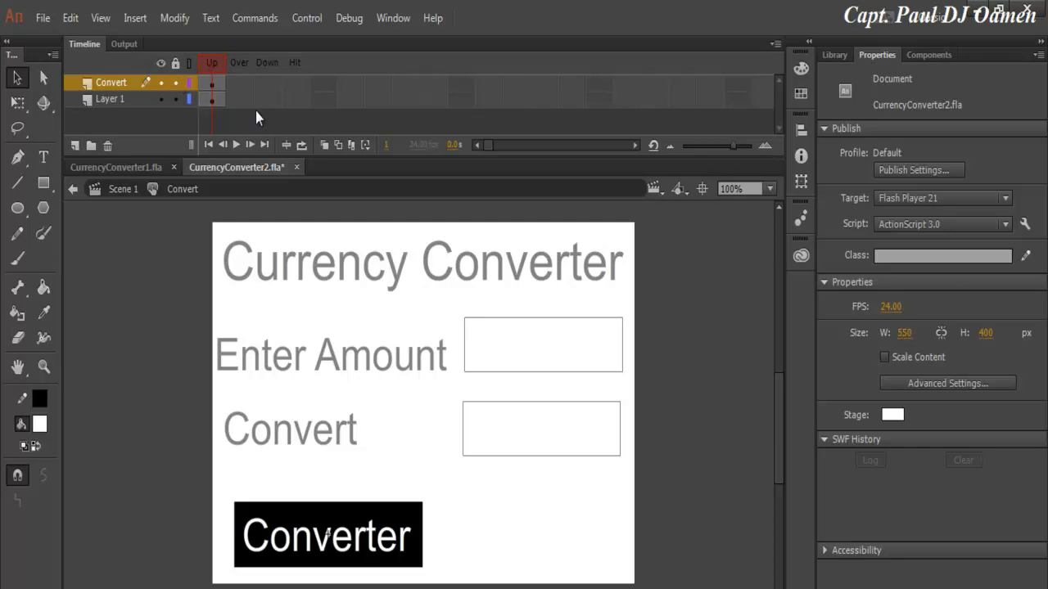
click(243, 100)
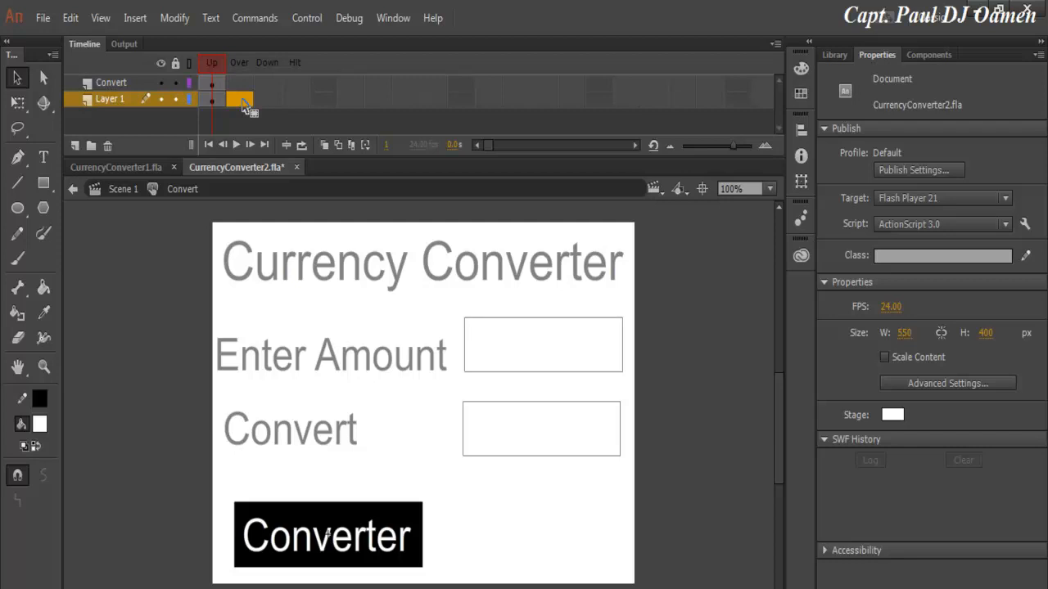
key(F6)
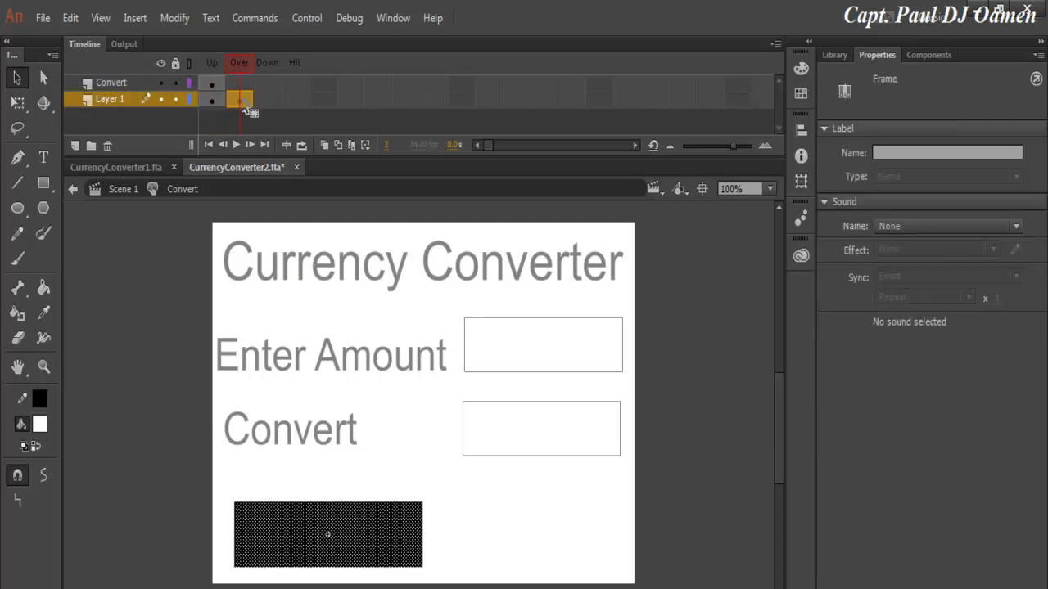
click(40, 430)
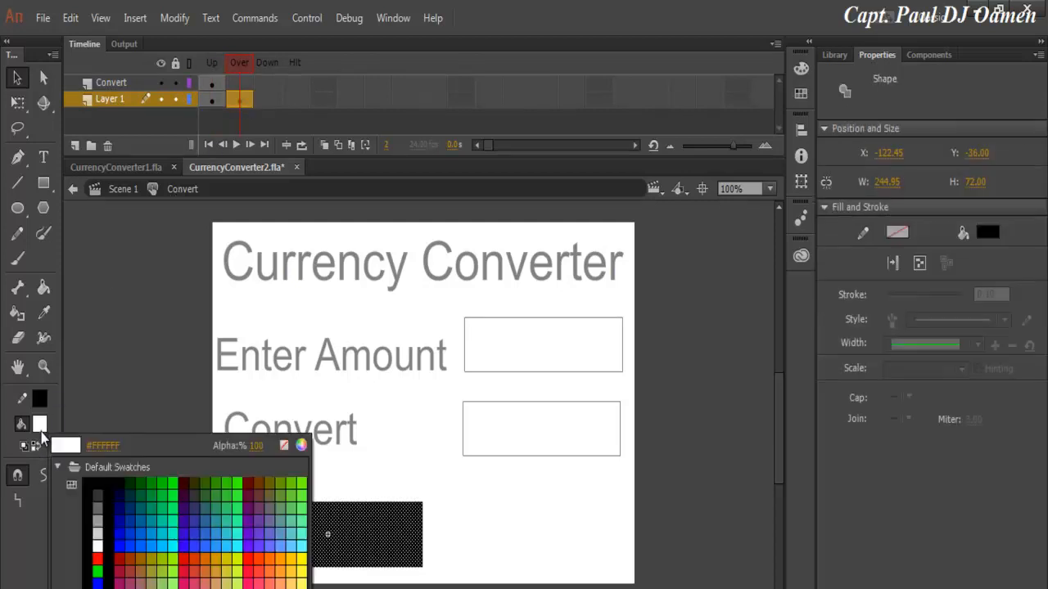
click(100, 491)
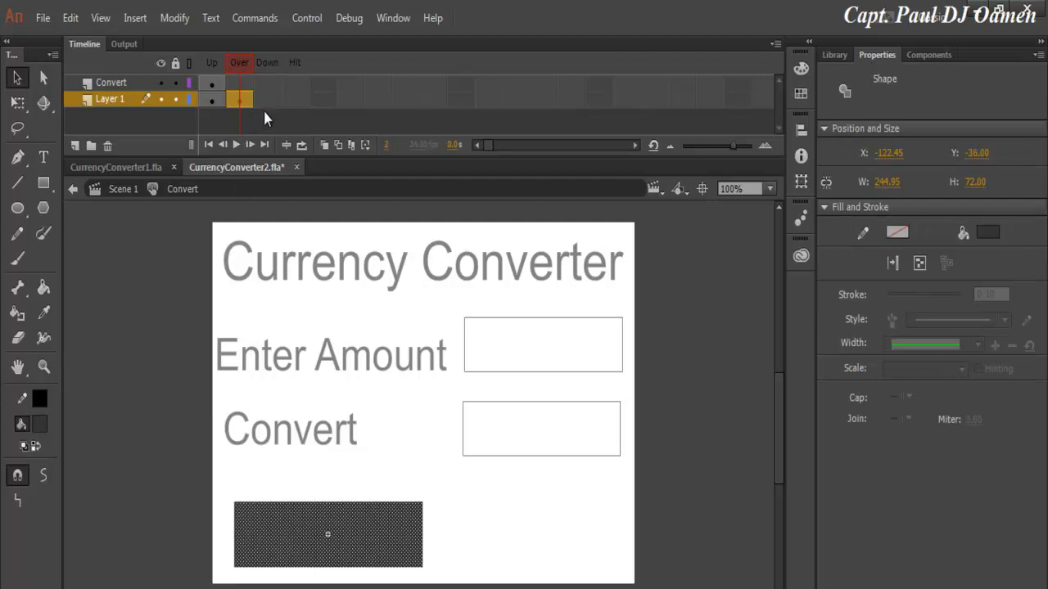
Step: Insert a keyframe in the Down frame of Layer 1 and fill the rectangle with a lighter grey
click(267, 99)
key(F6)
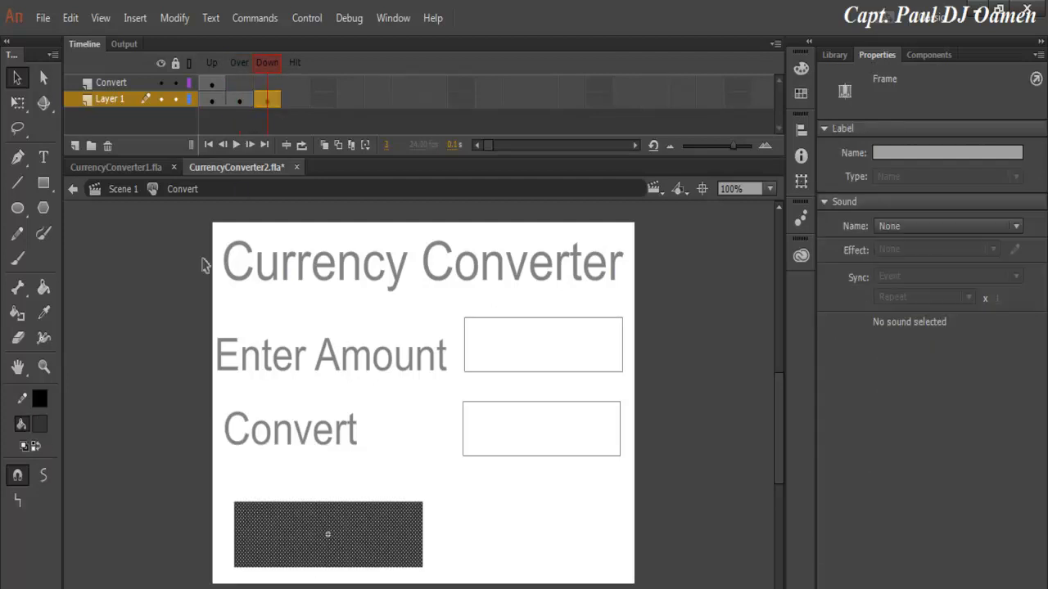
click(39, 426)
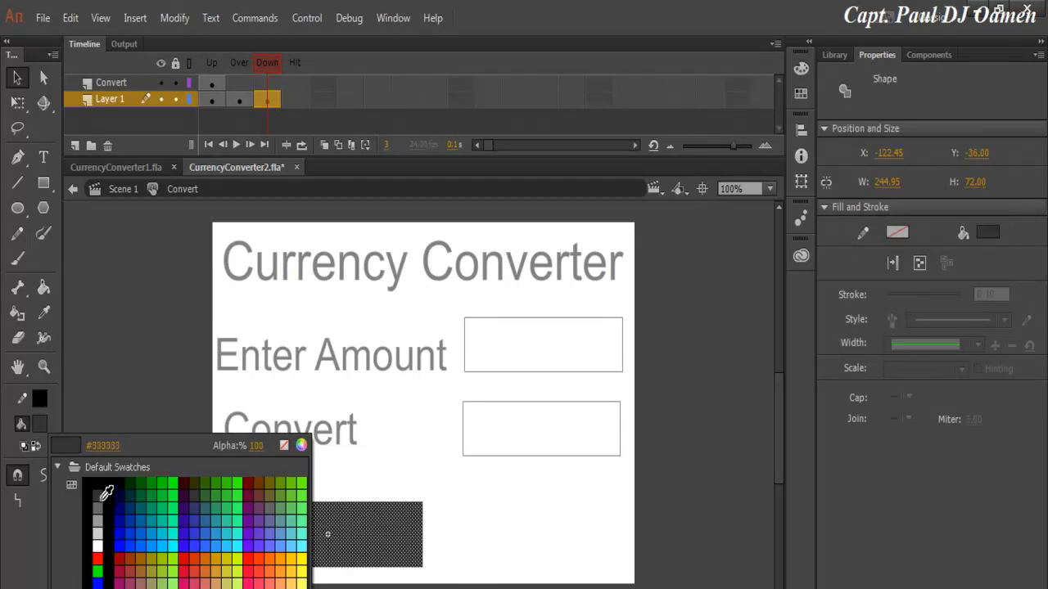
click(100, 501)
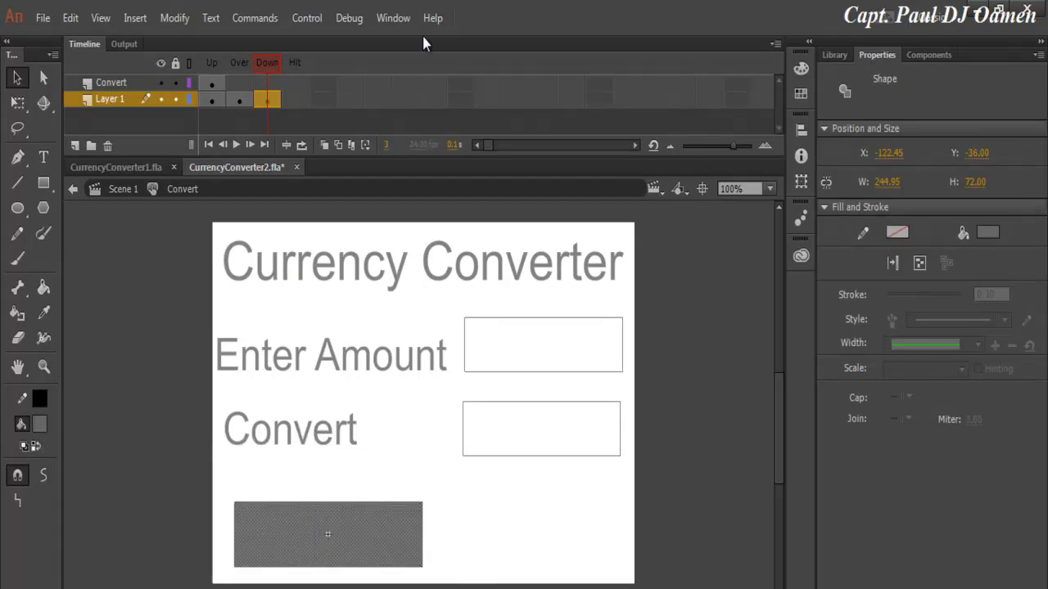
Step: Extend the Convert layer through the Down frame so the Converter text spans all three button states
click(270, 83)
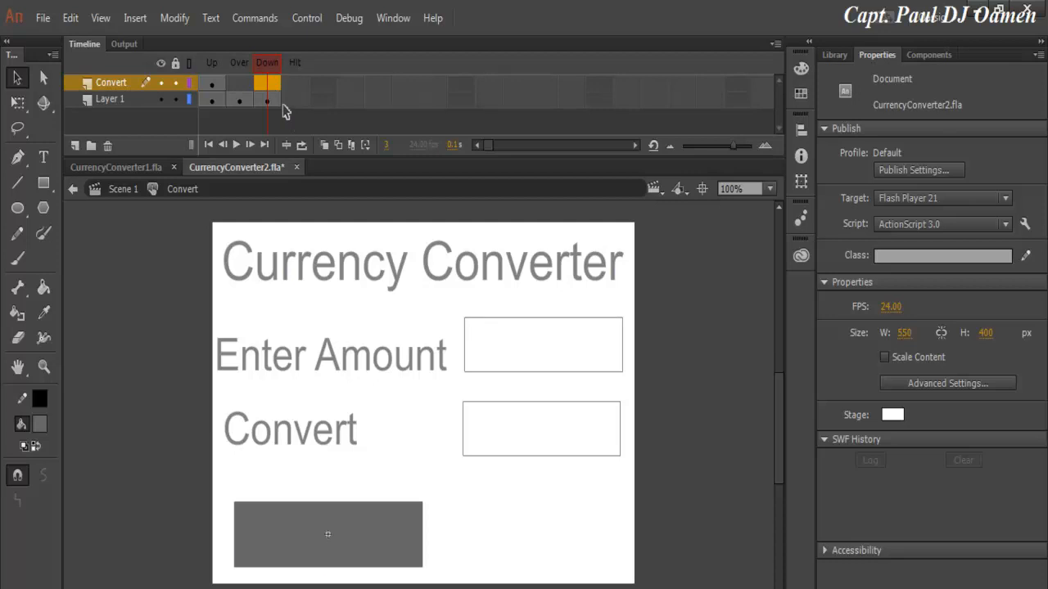
key(F6)
click(475, 505)
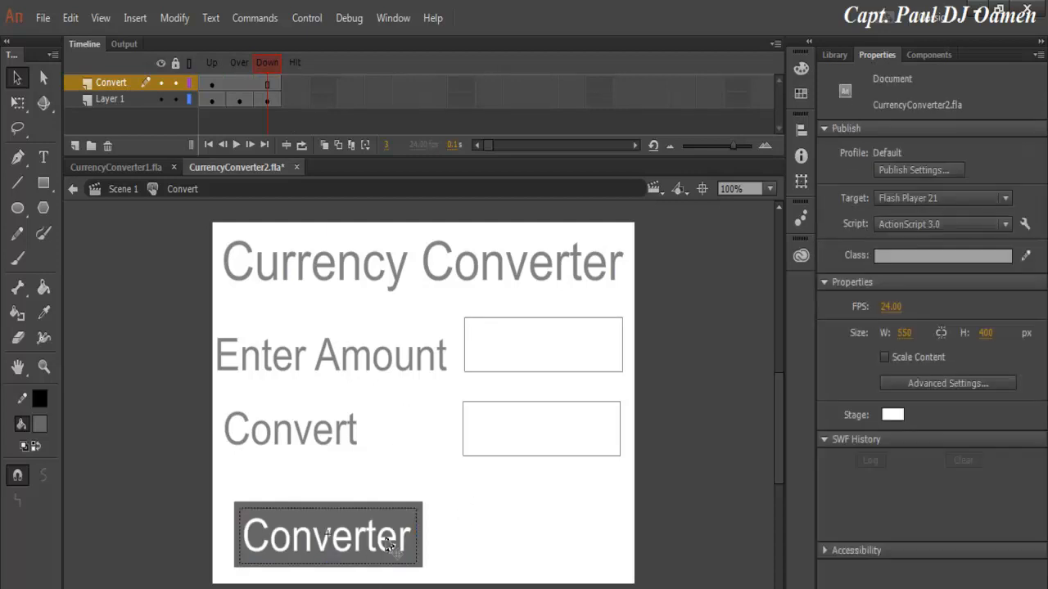
Step: Check the button's Over and Up frames on Layer 1 and lock the Convert layer
click(241, 103)
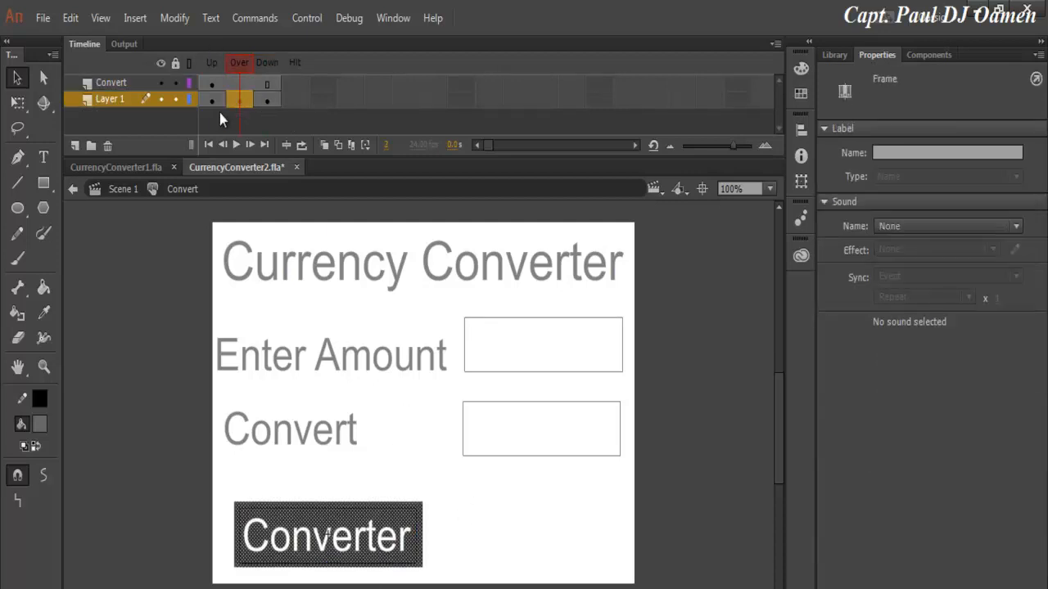
click(374, 474)
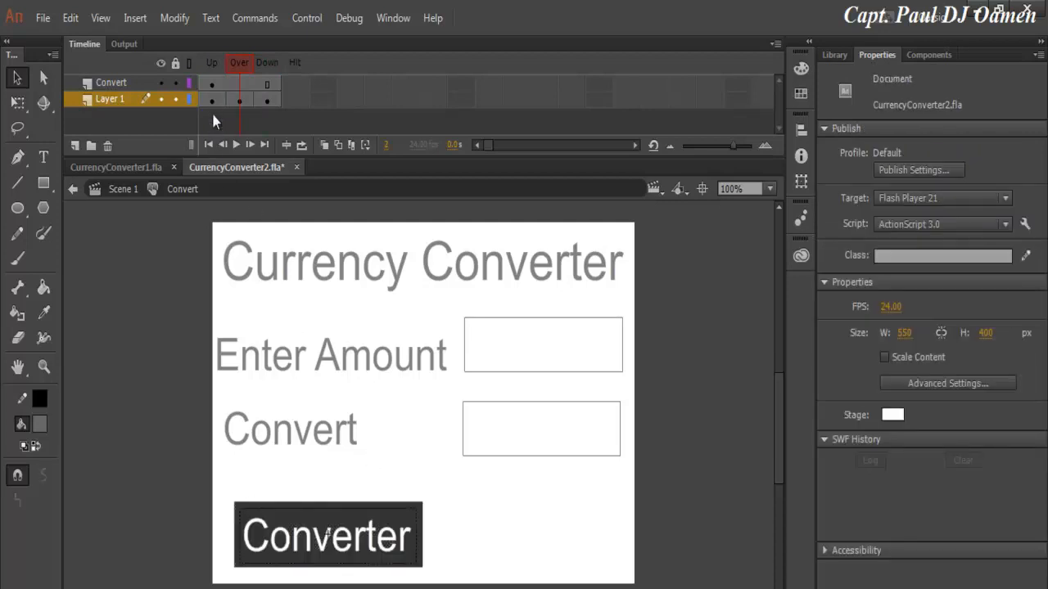
click(214, 100)
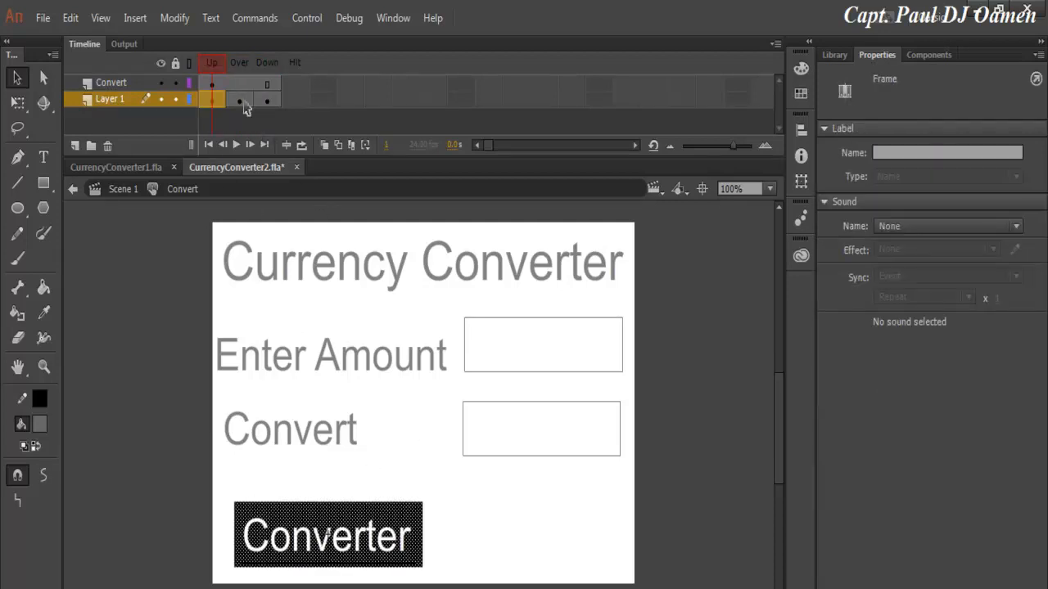
click(243, 101)
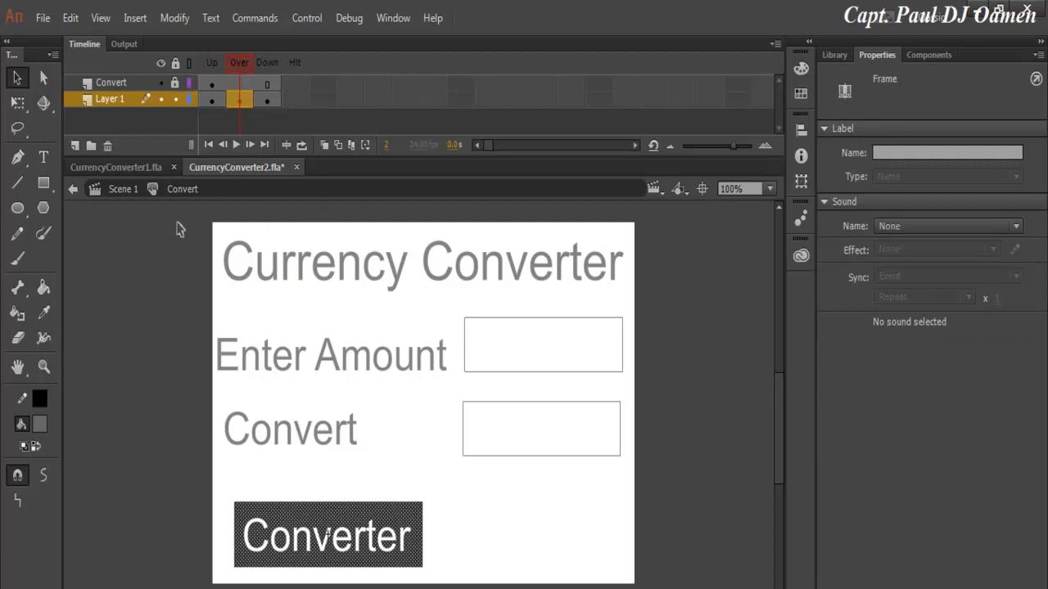
Step: Set the rectangle's fill to #333333 in the Over frame and to a lighter grey in the Down frame, and return to Scene 1
click(41, 425)
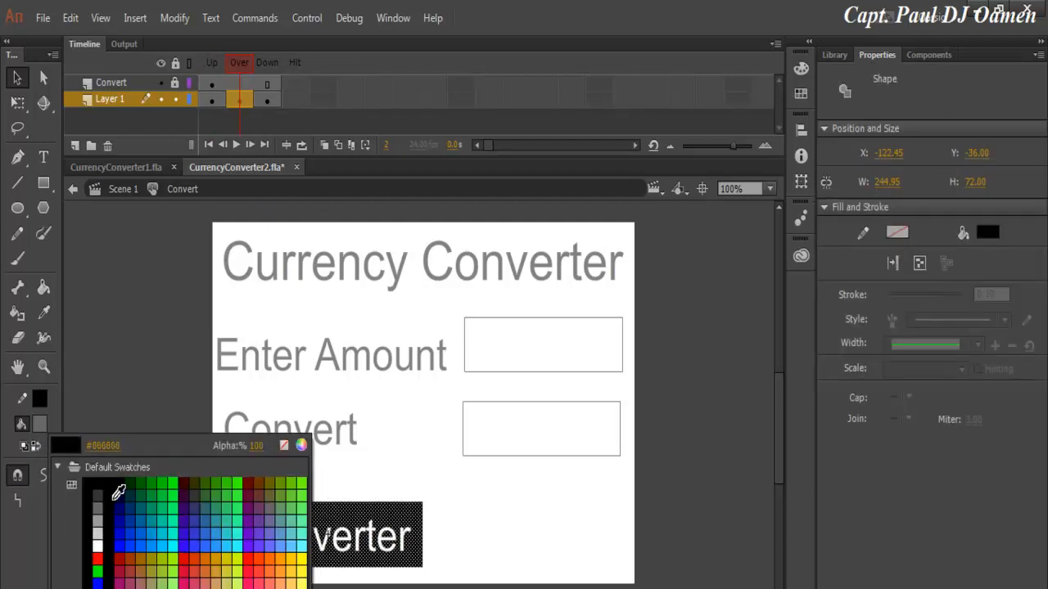
click(98, 495)
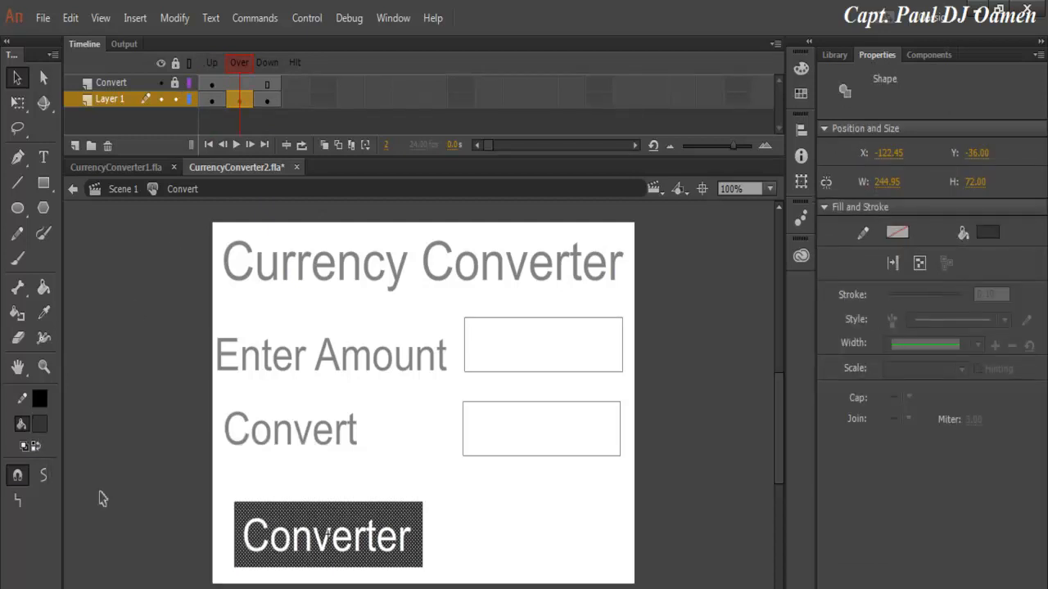
click(268, 100)
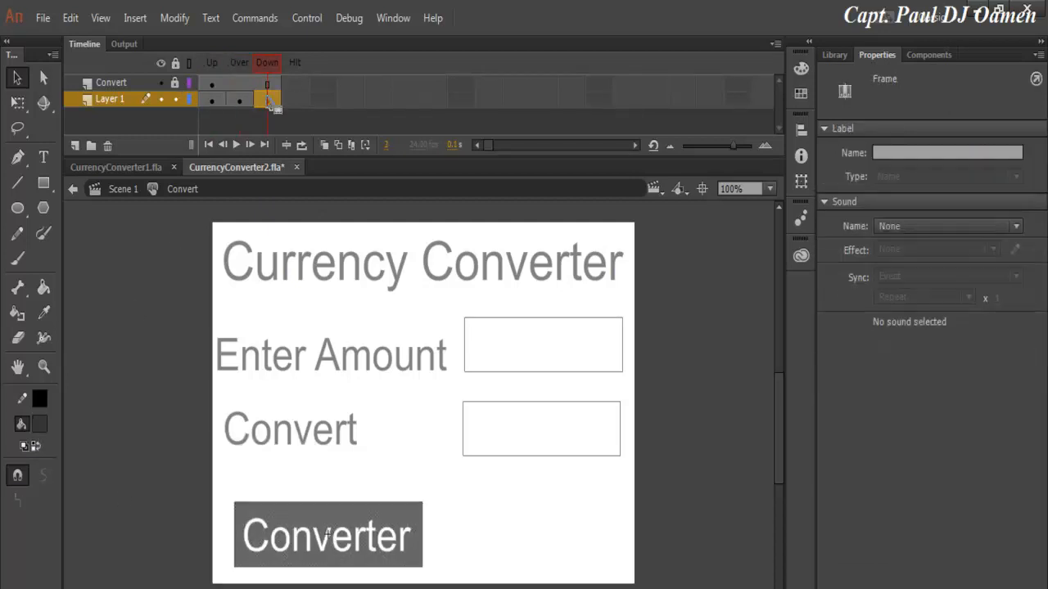
click(39, 422)
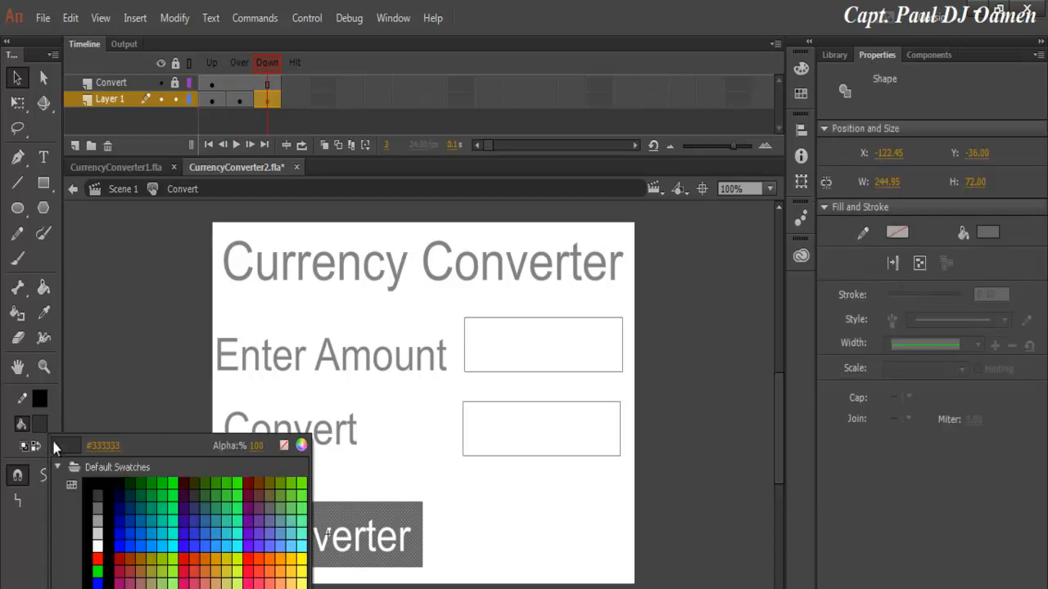
click(99, 501)
click(443, 498)
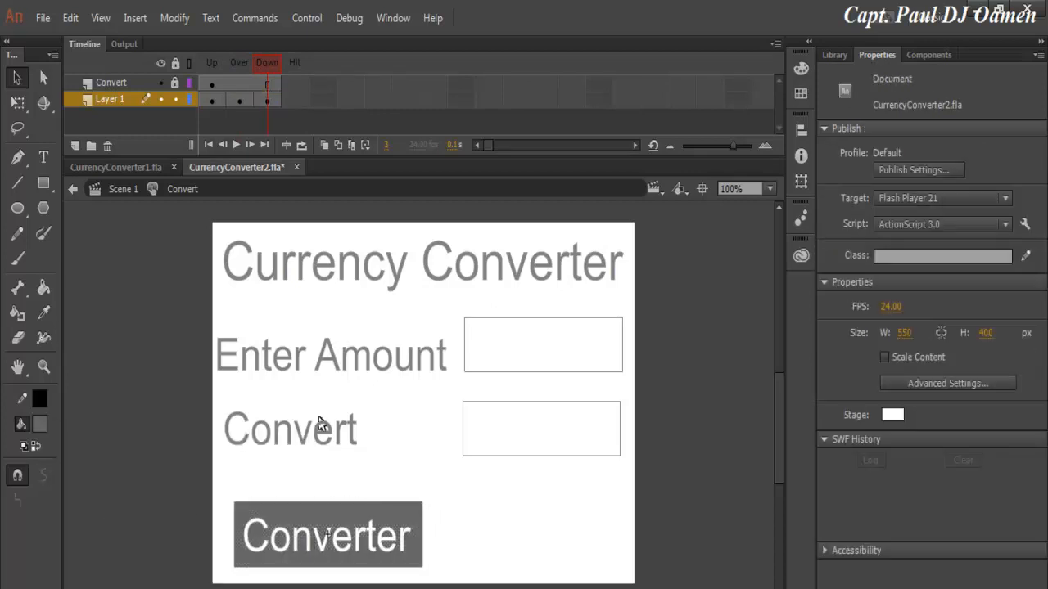
click(119, 191)
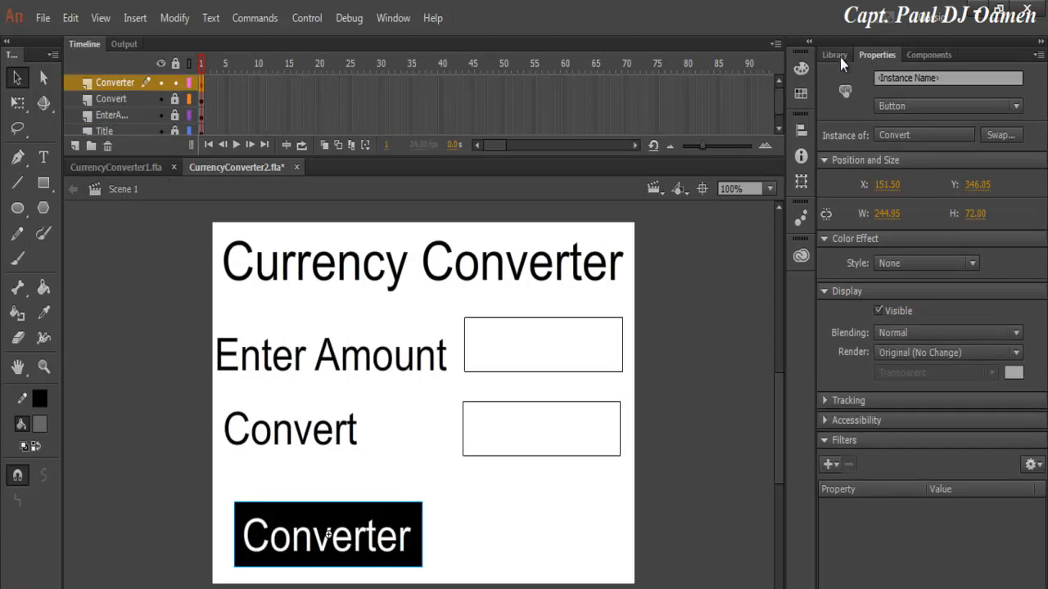
Step: Duplicate the Convert button symbol in the library and name the copy Reset
click(835, 54)
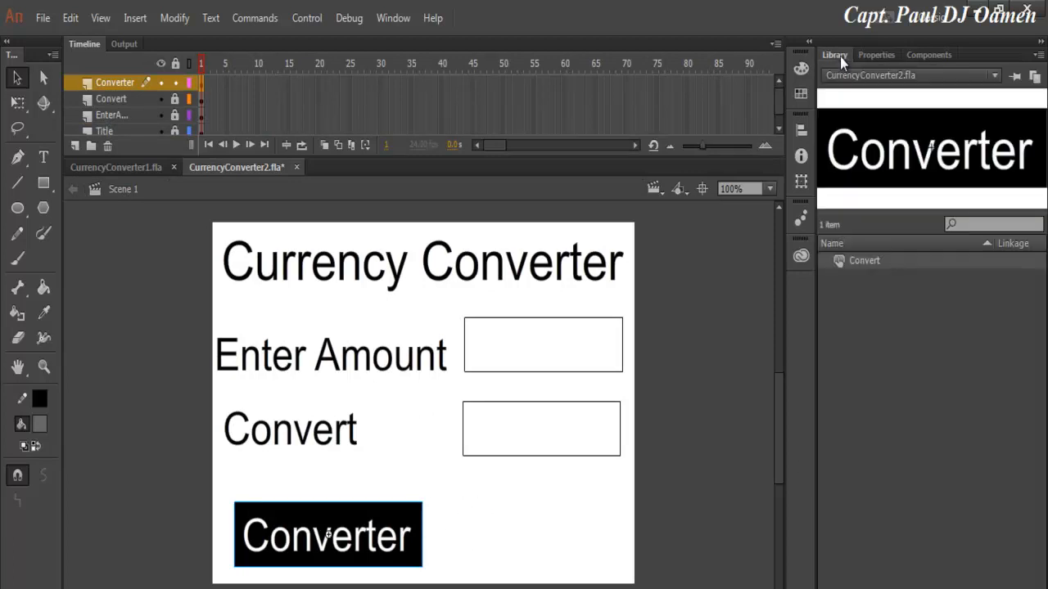
right_click(840, 260)
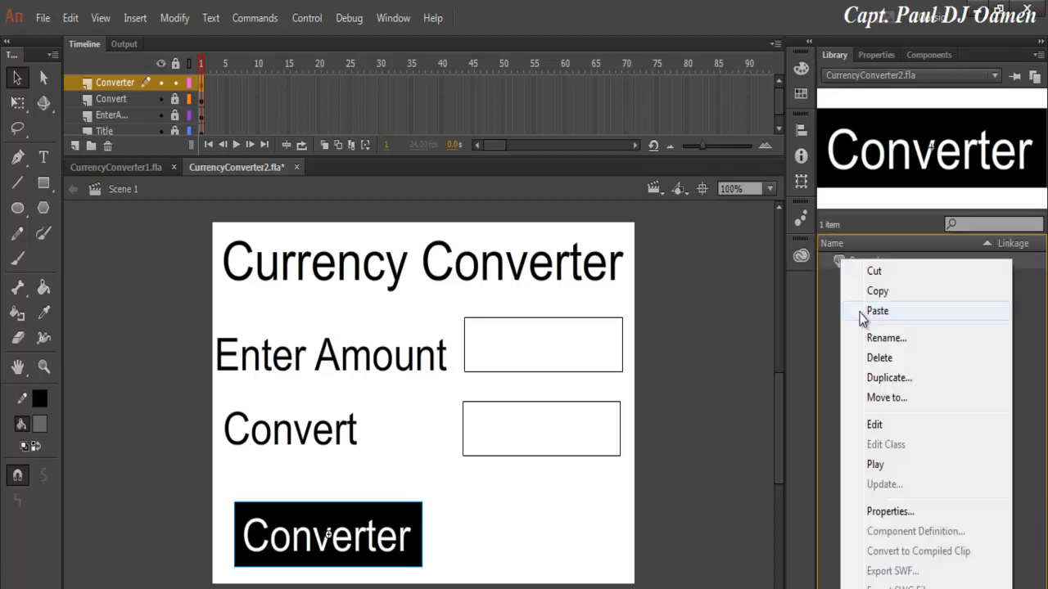
click(881, 379)
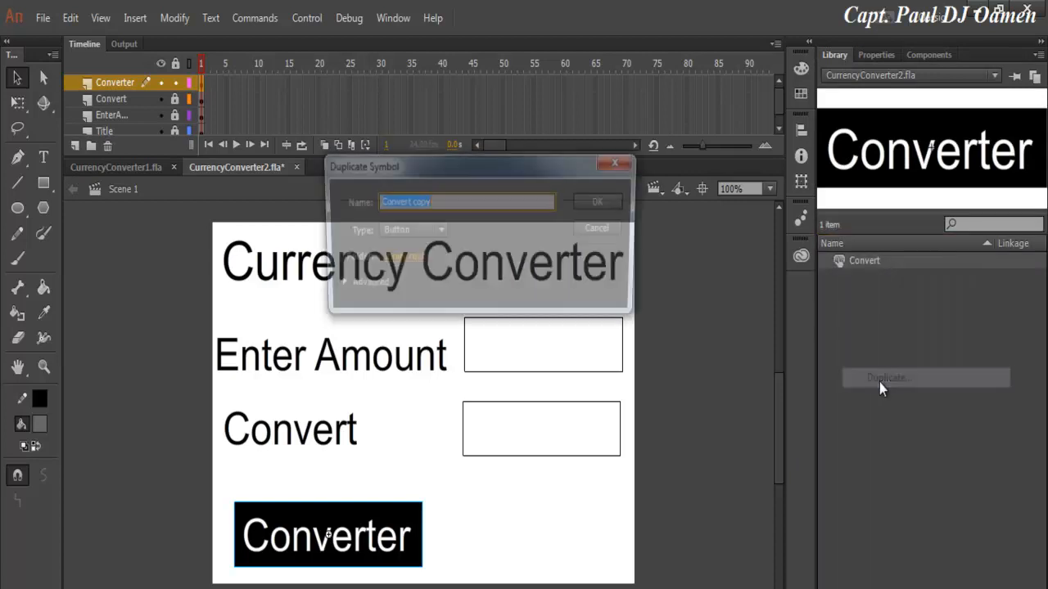
text(Reset)
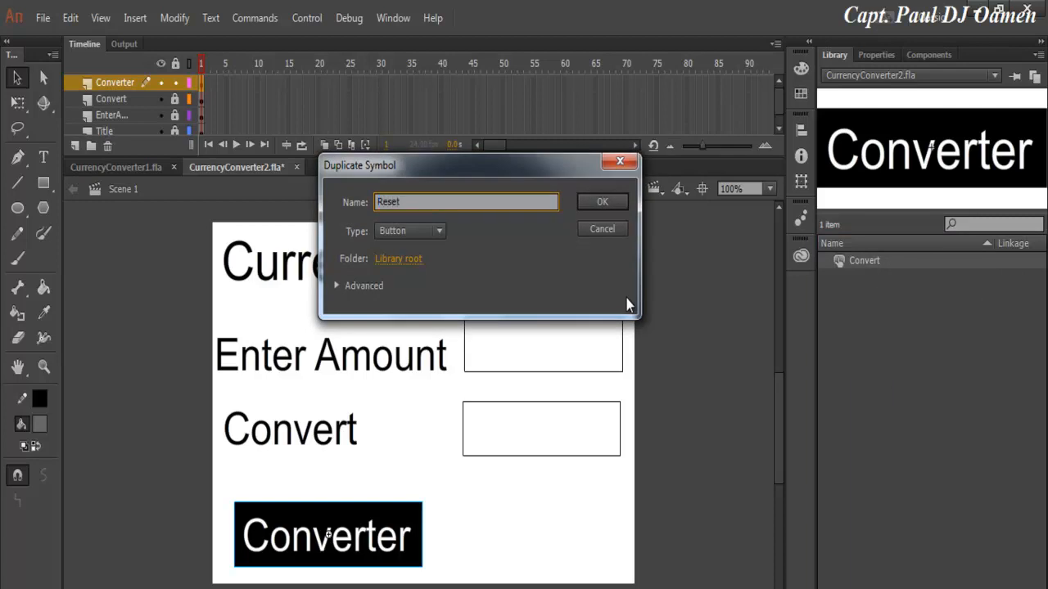
click(601, 202)
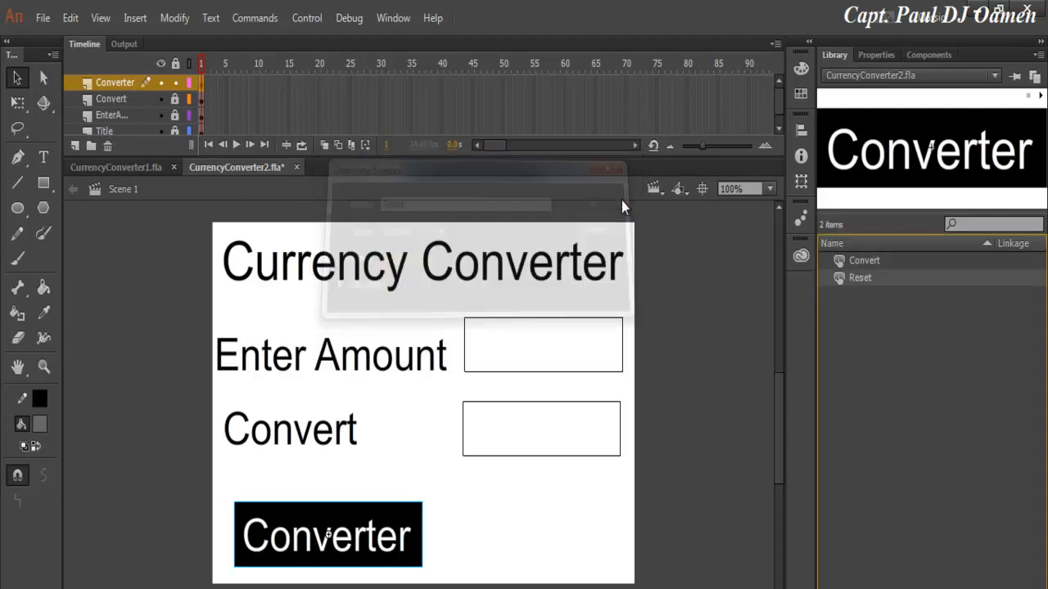
Step: Open the Reset symbol for editing, lock Layer 1, unlock the Convert layer and rename that layer Reset
double_click(839, 278)
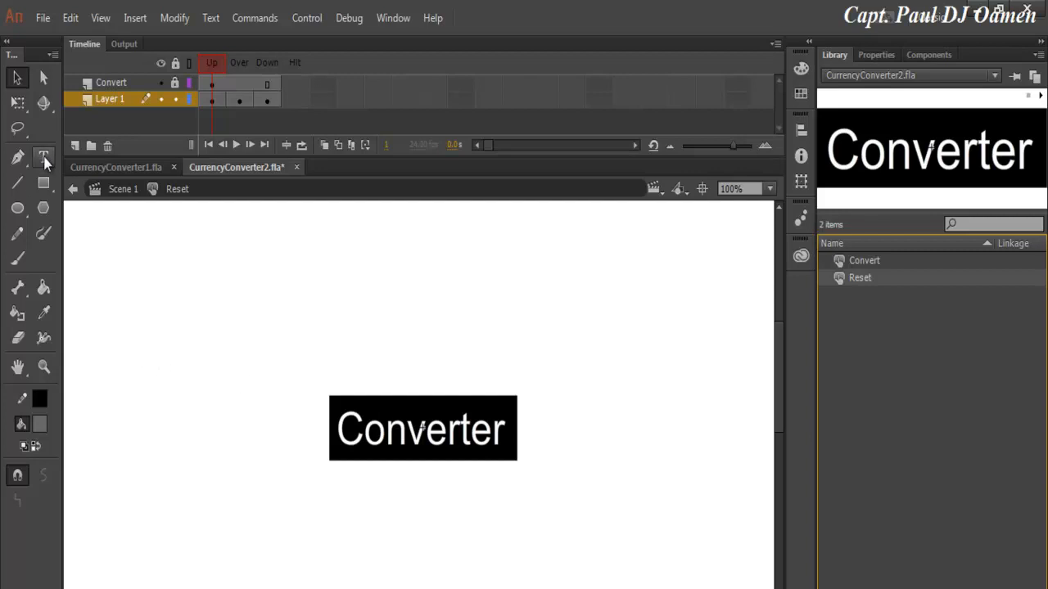
click(176, 99)
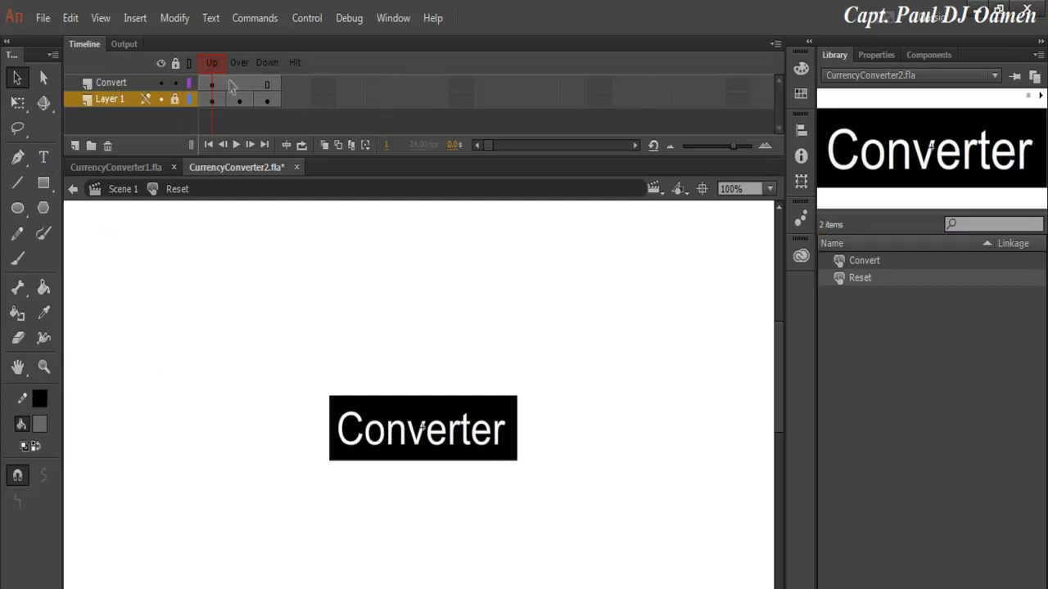
double_click(118, 82)
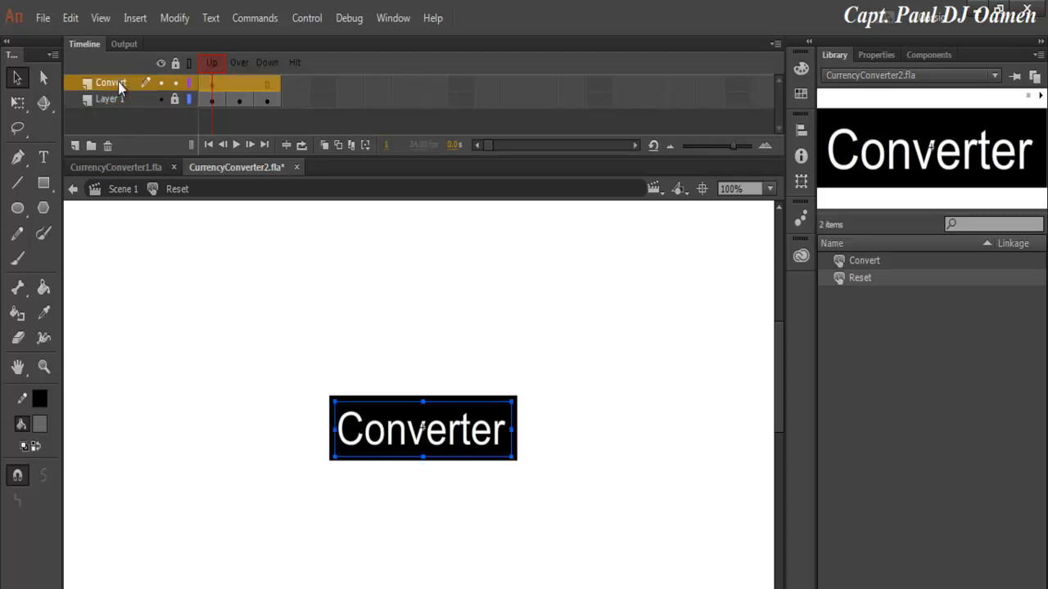
text(Reset)
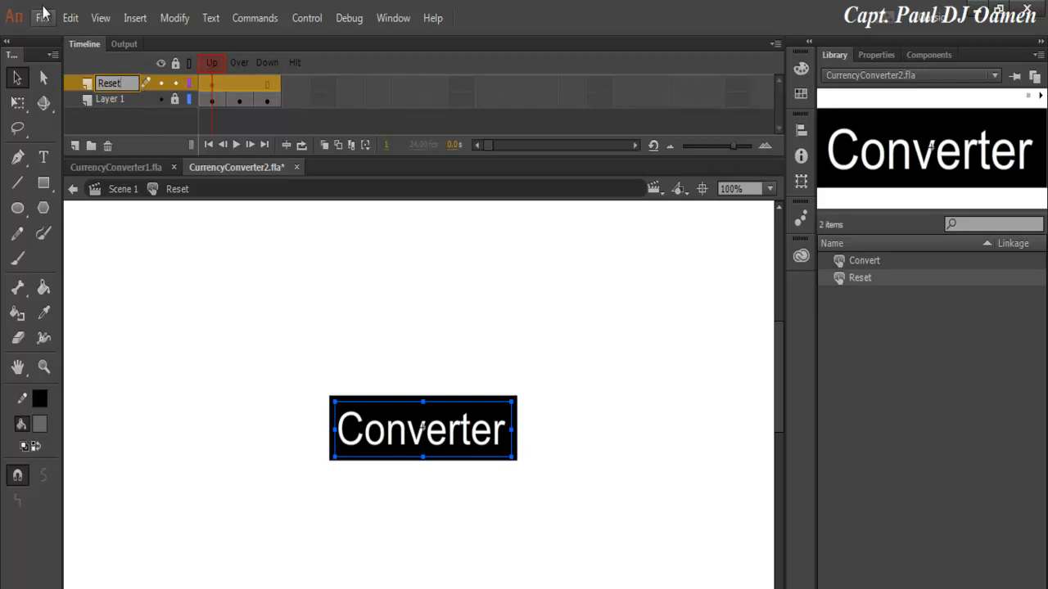
drag(127, 82, 96, 84)
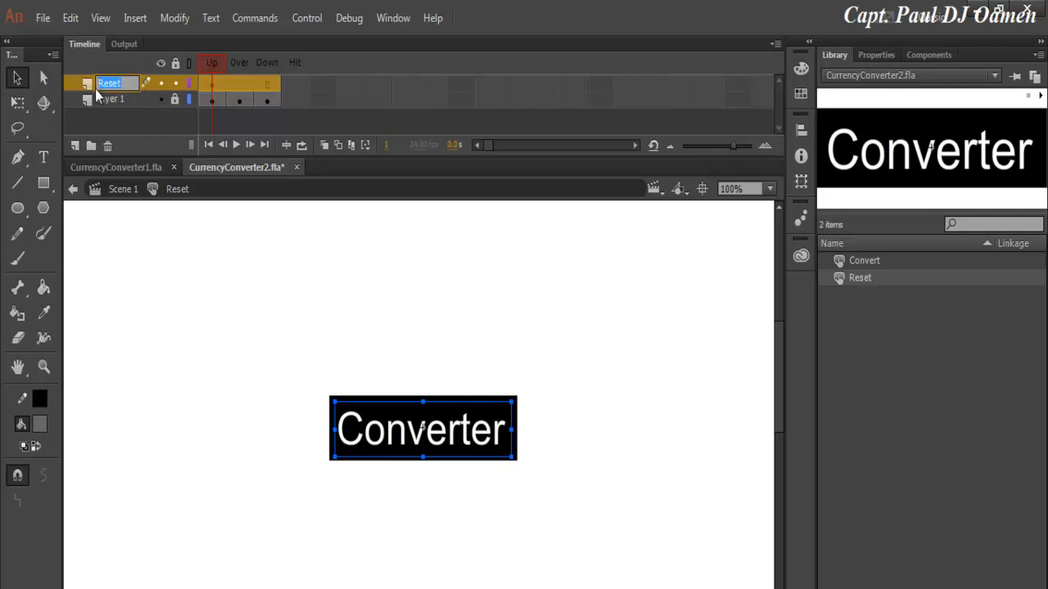
Step: Replace the button text Converter with Reset and narrow the text box to fit the word
double_click(456, 445)
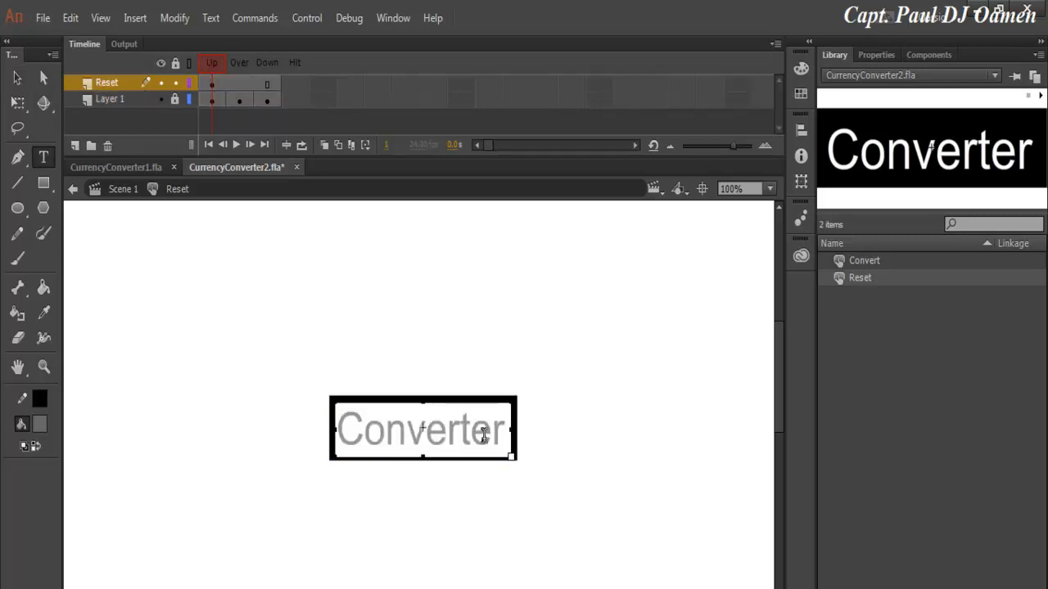
drag(501, 432, 341, 438)
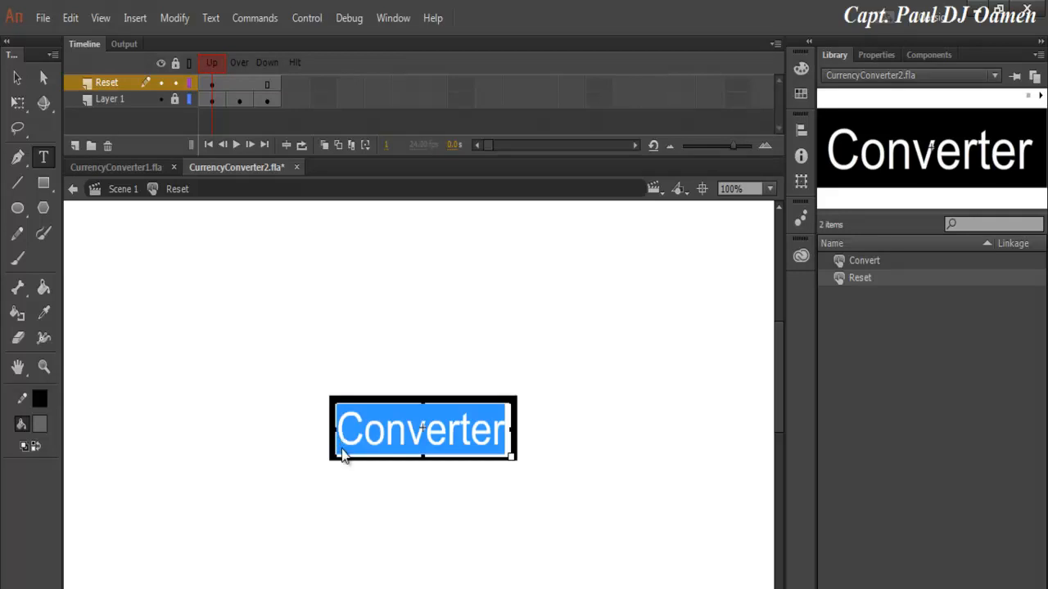
text(Reset)
drag(511, 434, 444, 438)
click(16, 80)
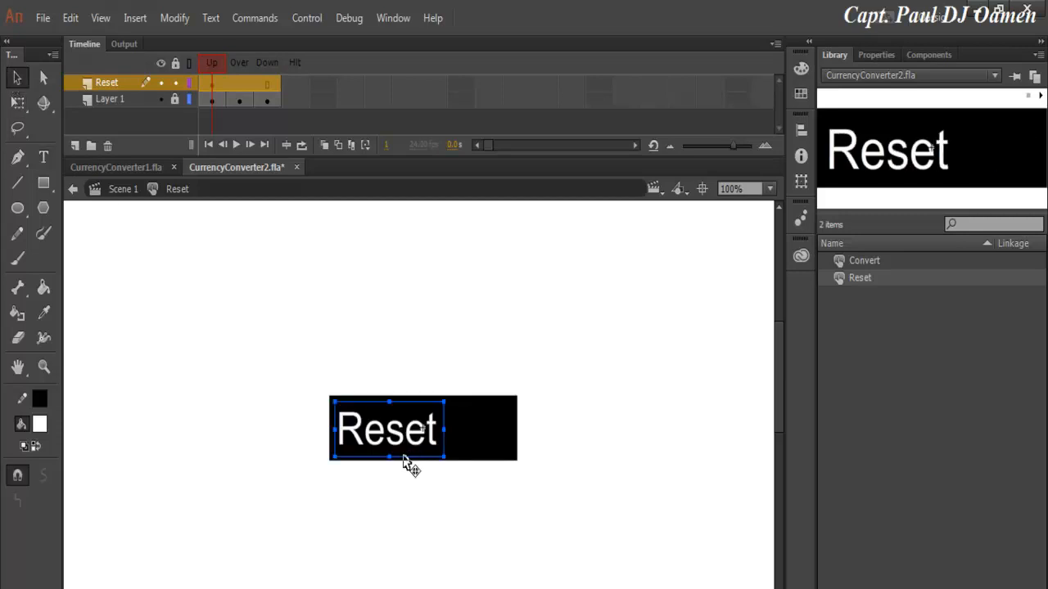
Step: Shift the Reset text to the right until it is centred on the black rectangle
key(Right)
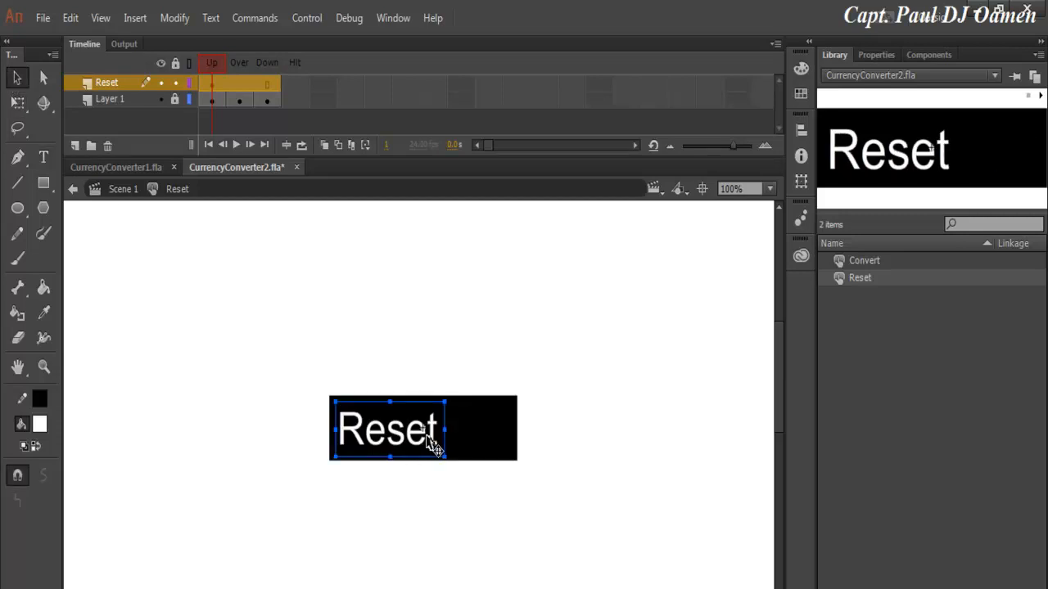
key(Right)
key(Right)
key(Right)
key(Right)
key(Right)
key(Right)
key(Right)
key(Right)
key(Right)
key(Right)
key(Right)
key(Right)
key(Right)
key(Right)
key(Right)
key(Right)
key(Right)
key(Right)
key(Right)
key(Right)
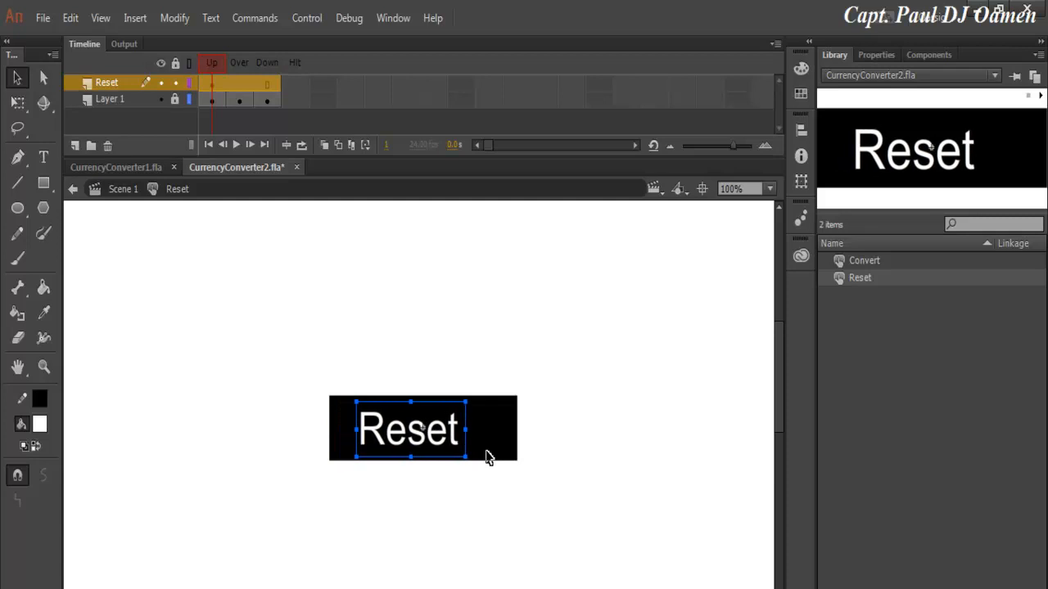
key(Right)
key(Right)
key(Right)
key(Right)
key(Right)
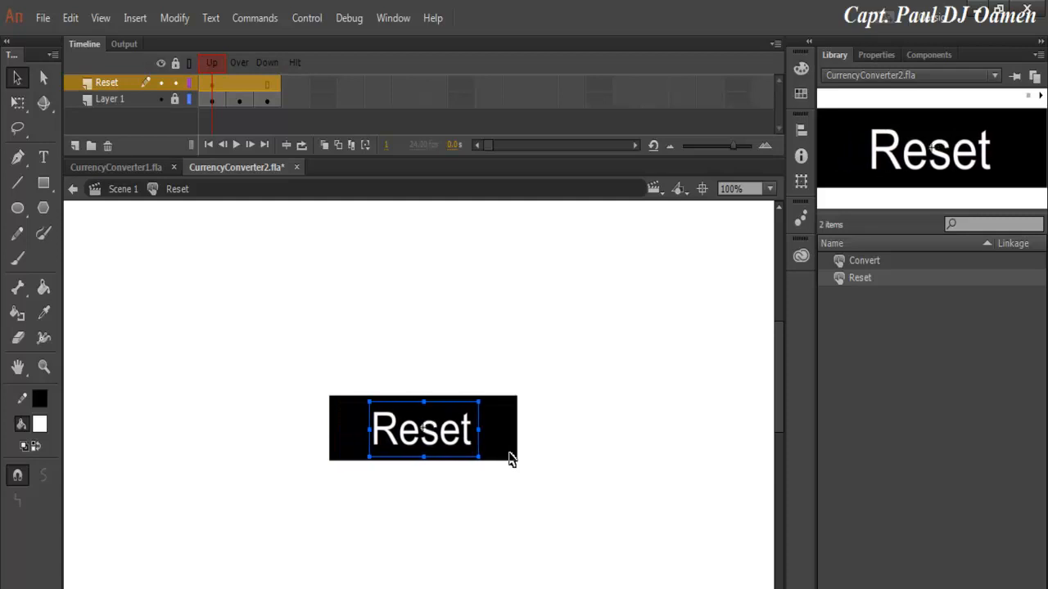
click(542, 452)
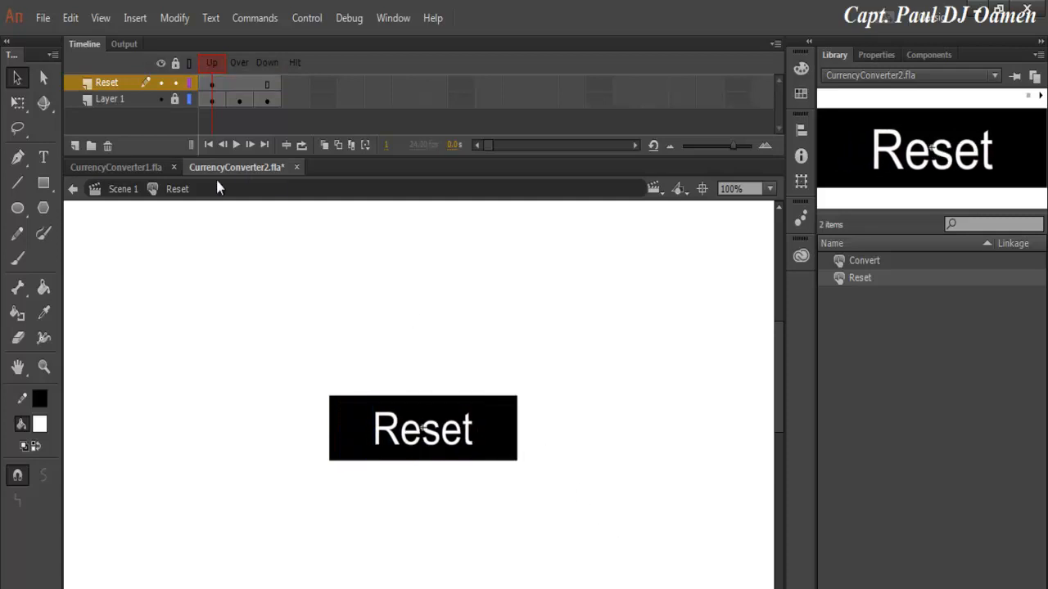
Step: In Scene 1, add a layer named Reset, lock the Converter layer and place the Reset button to the right of the Converter button
click(121, 190)
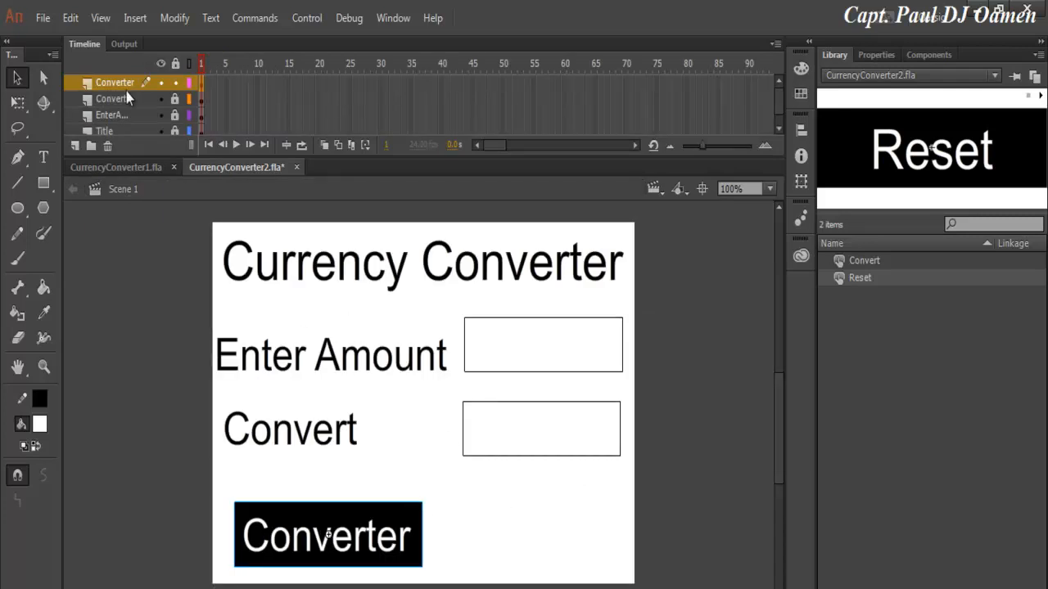
click(73, 145)
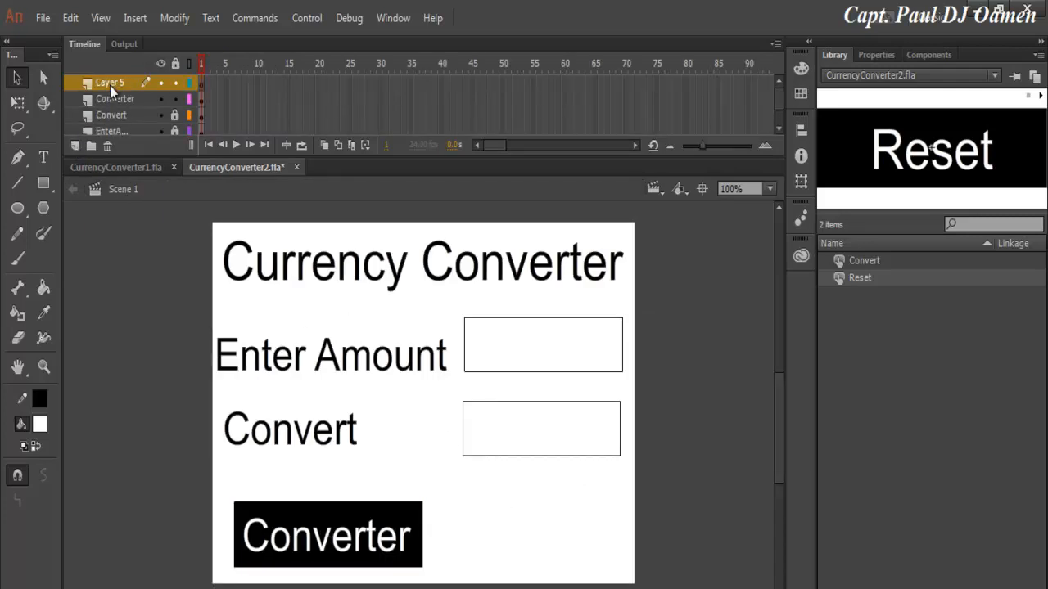
double_click(110, 82)
text(Reset)
click(175, 104)
click(842, 279)
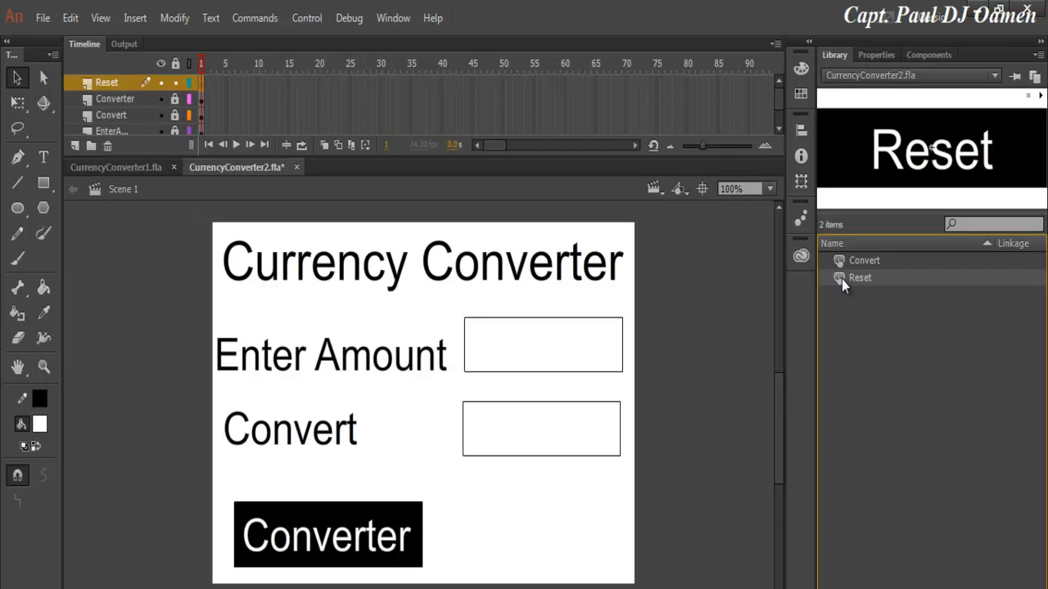
drag(841, 279, 538, 543)
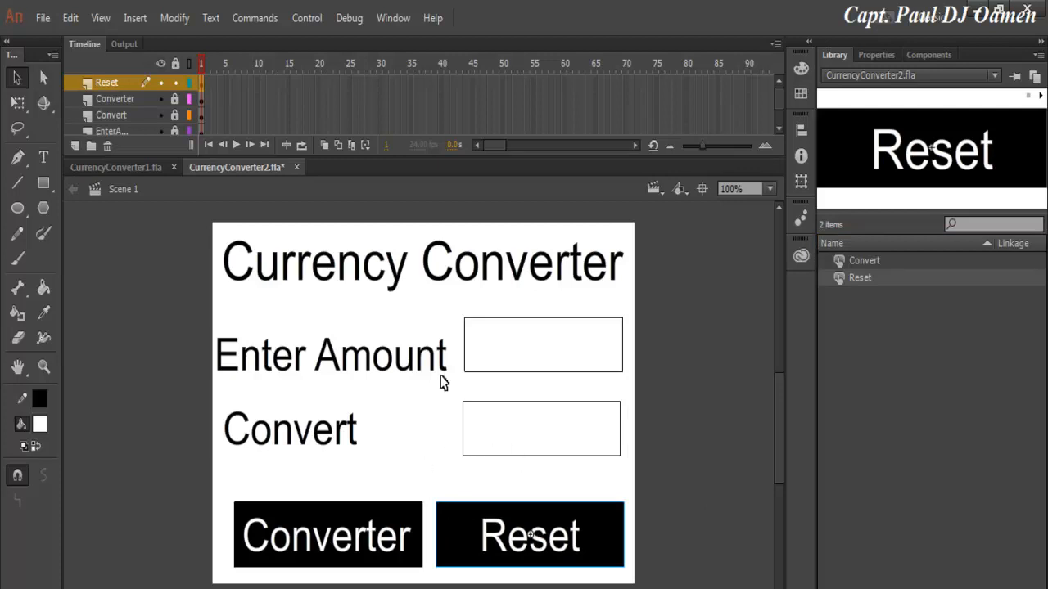
Step: Unlock all layers and move the Enter Amount and Convert labels together with their two fields down towards the buttons
click(175, 65)
drag(562, 484, 318, 342)
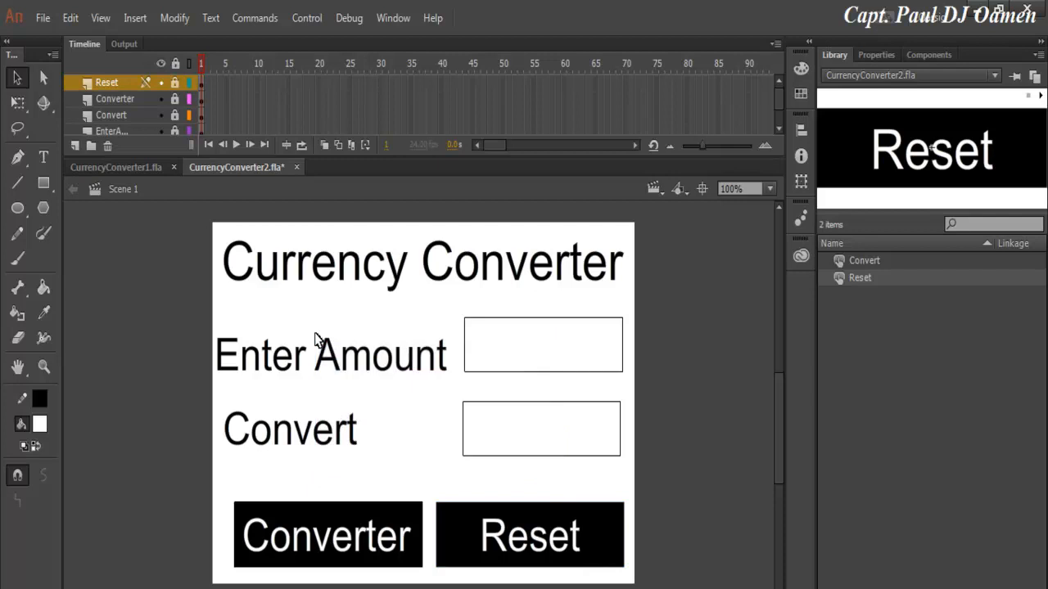
click(175, 64)
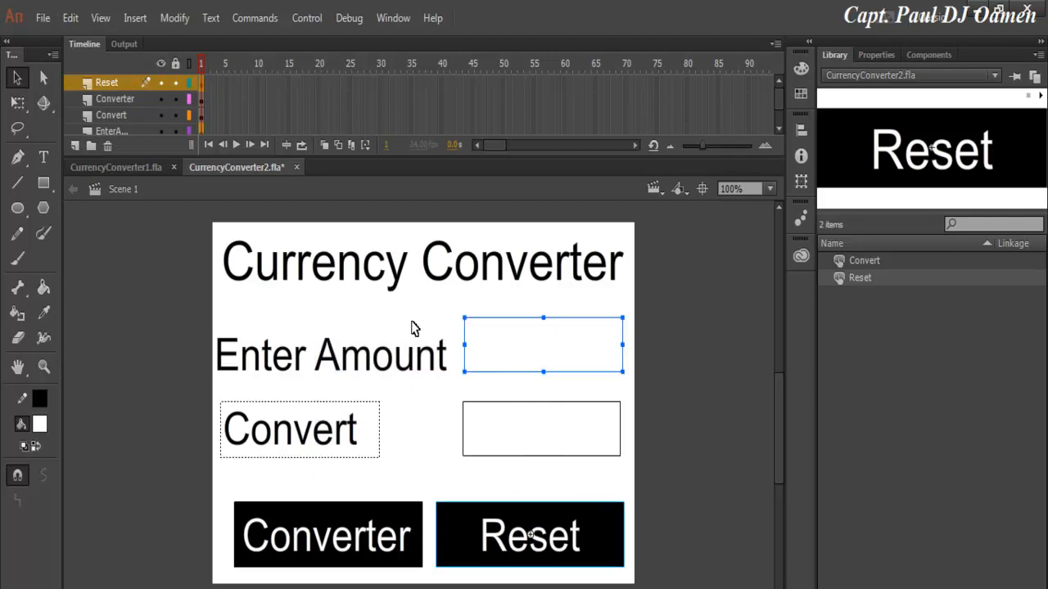
drag(544, 465, 275, 322)
shift+click(519, 367)
shift+click(529, 438)
key(shift+Down)
key(shift+Down)
key(Down)
key(Down)
key(Down)
key(Down)
key(Down)
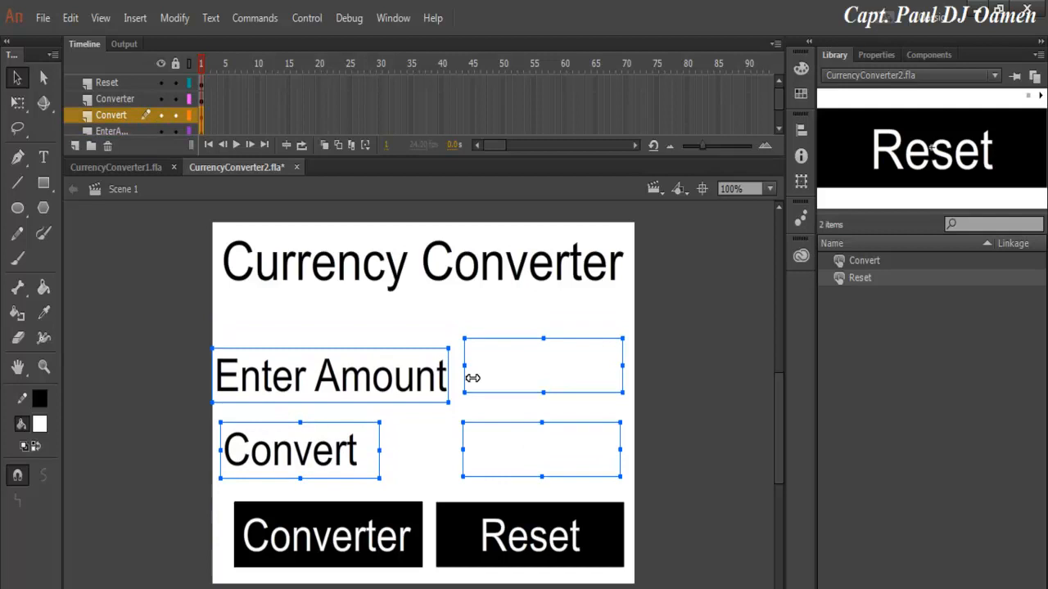
click(401, 335)
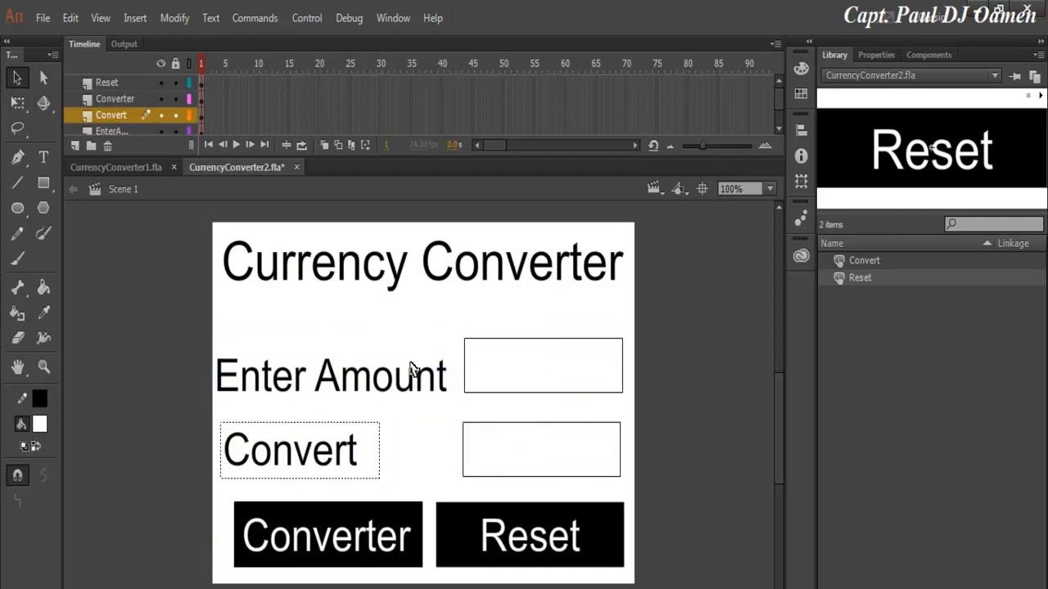
Step: Move the amount field down until it lines up with the Enter Amount label
click(483, 376)
key(Down)
key(Down)
key(Down)
key(Down)
key(Down)
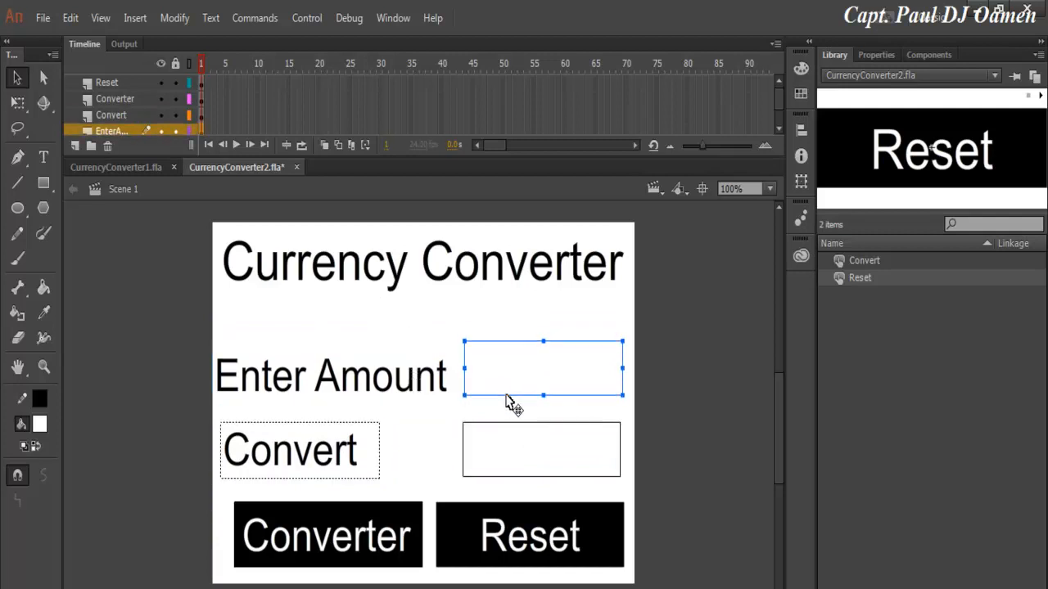
key(Down)
key(Down)
key(Down)
key(Down)
key(Down)
key(Down)
key(Down)
key(Down)
key(Down)
key(Down)
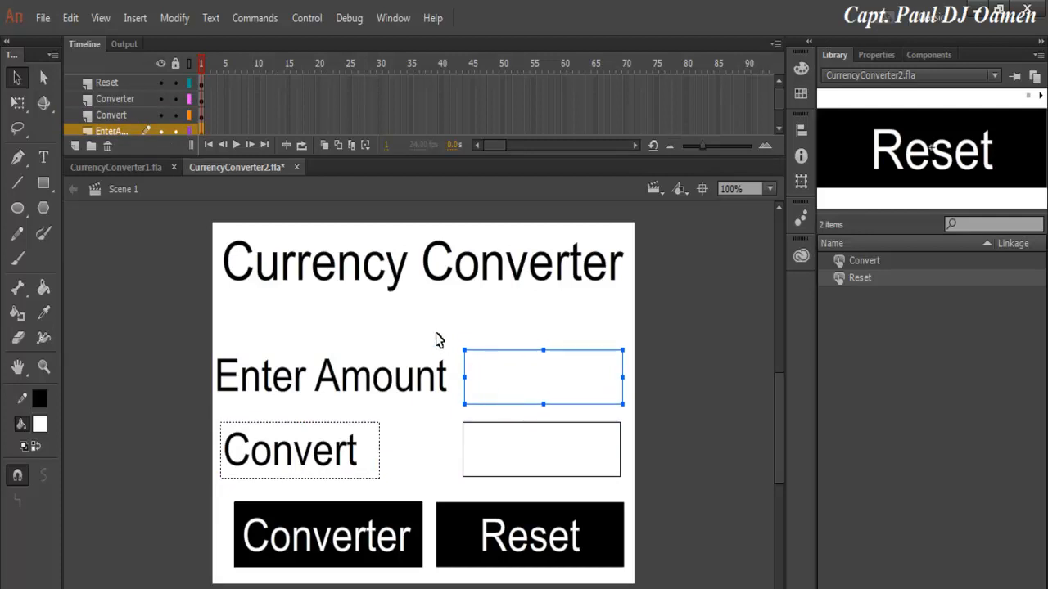
Step: Move the Currency Converter title up to the top edge of the stage
click(463, 271)
key(Up)
key(Up)
key(Up)
key(Up)
key(Up)
key(Up)
key(Up)
key(Up)
key(Up)
key(Up)
key(Up)
key(Up)
key(Up)
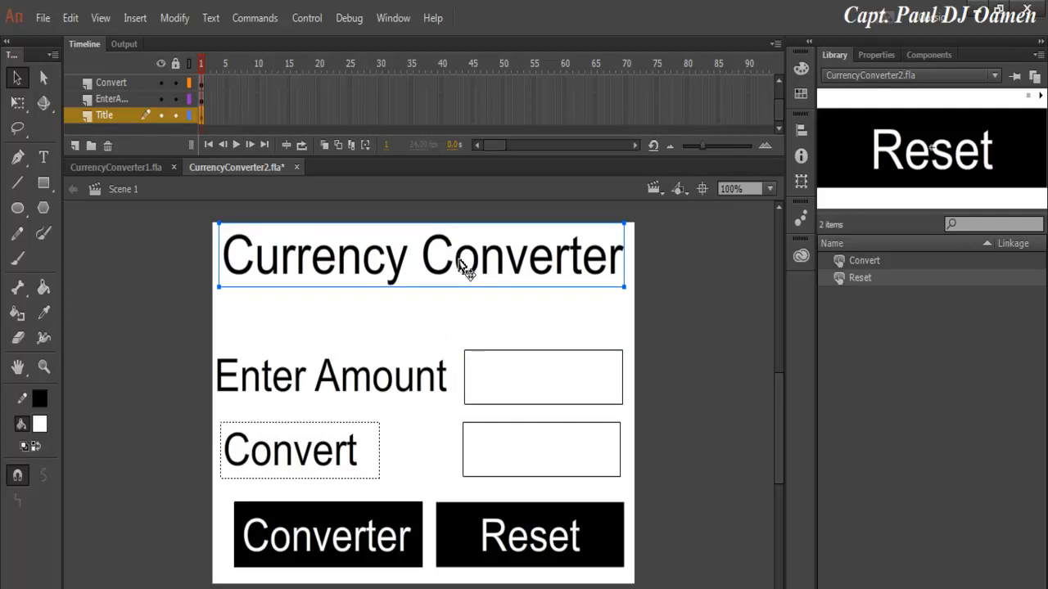
click(470, 302)
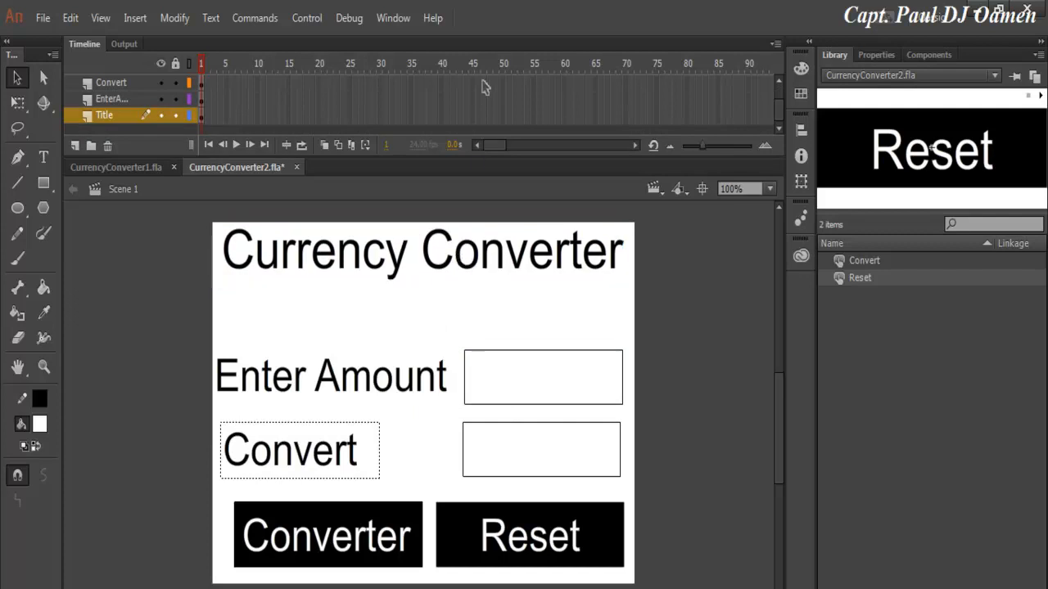
Step: Lock all existing layers and add a new layer named Country directly above the Convert layer
click(177, 64)
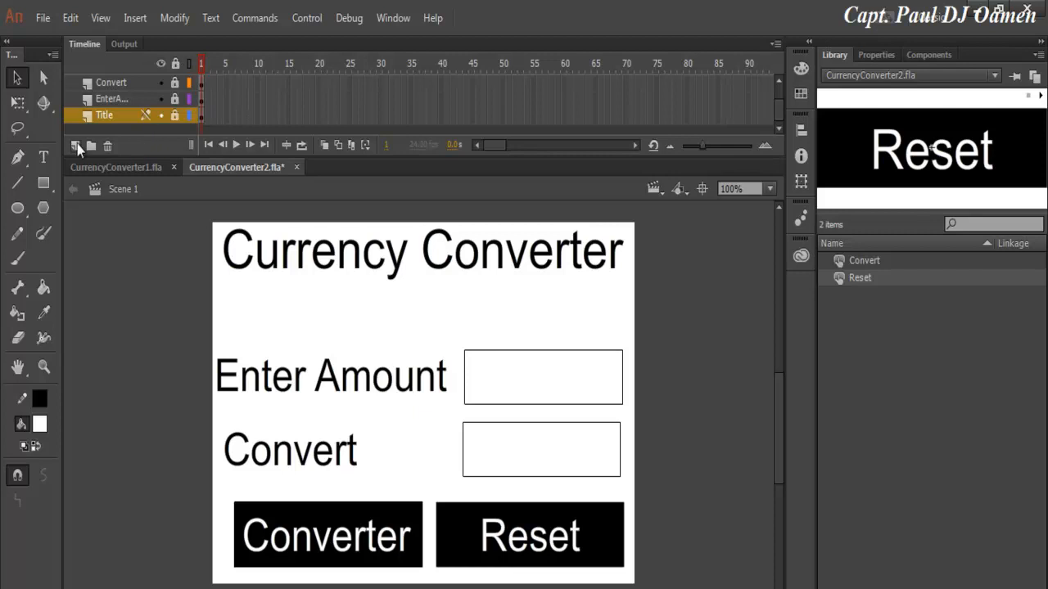
click(112, 82)
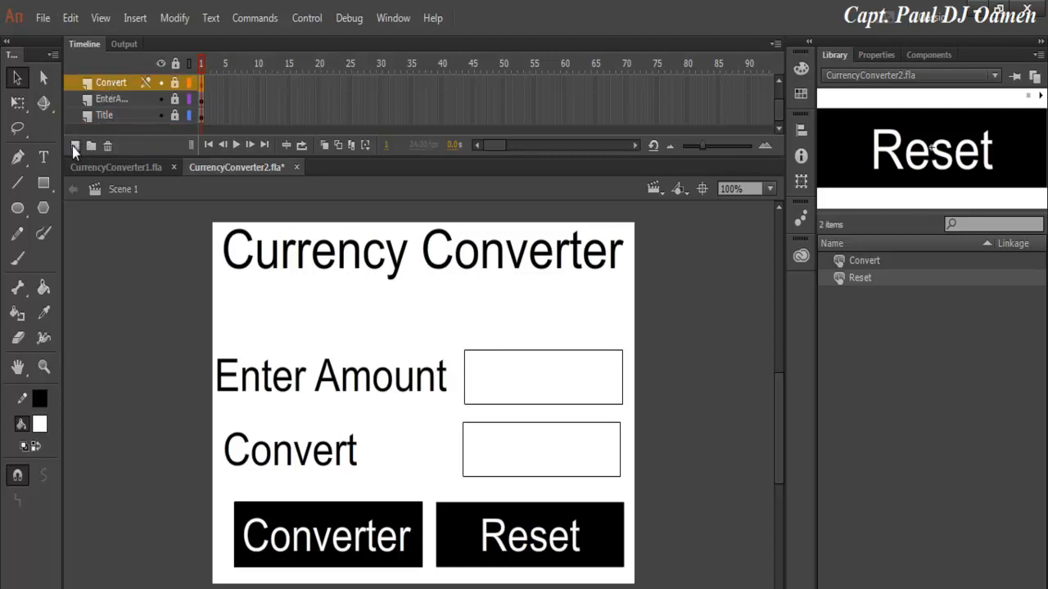
click(74, 146)
double_click(118, 84)
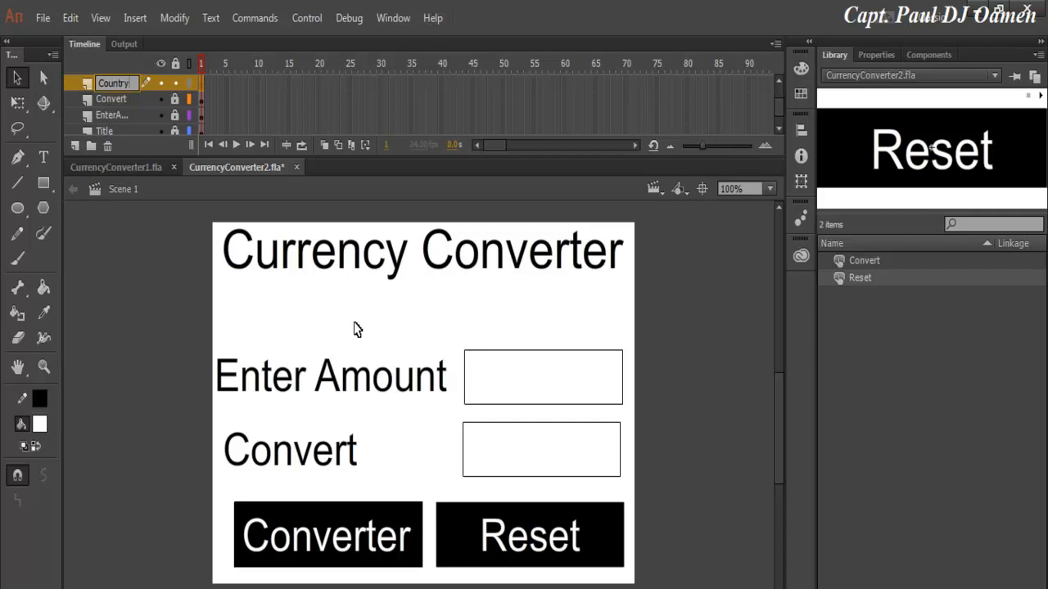
key(Return)
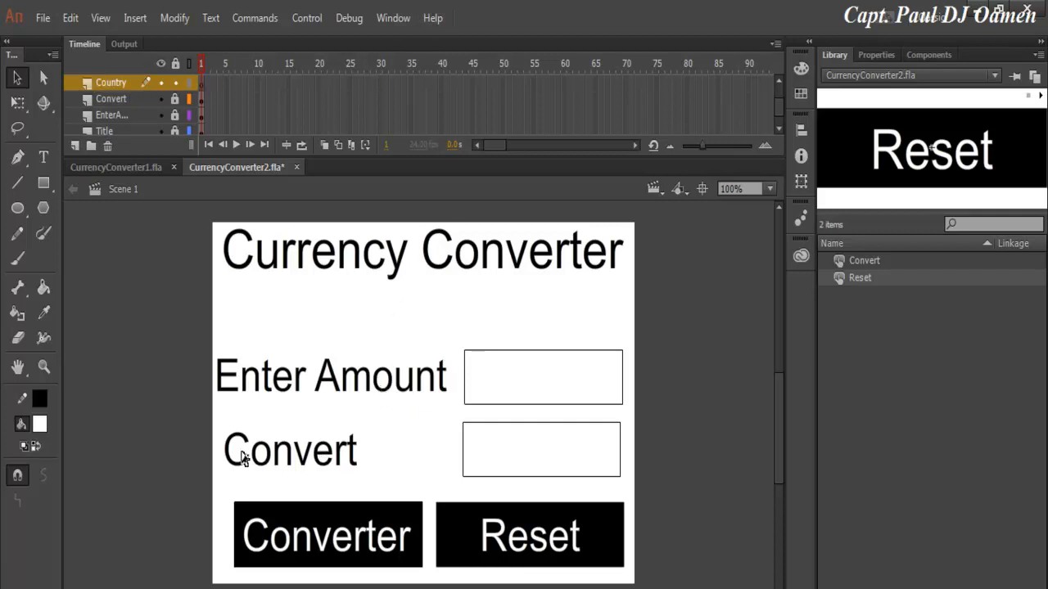
Step: Unlock all layers and move the Convert label left until it lines up with the start of the Enter Amount label
click(174, 82)
click(175, 64)
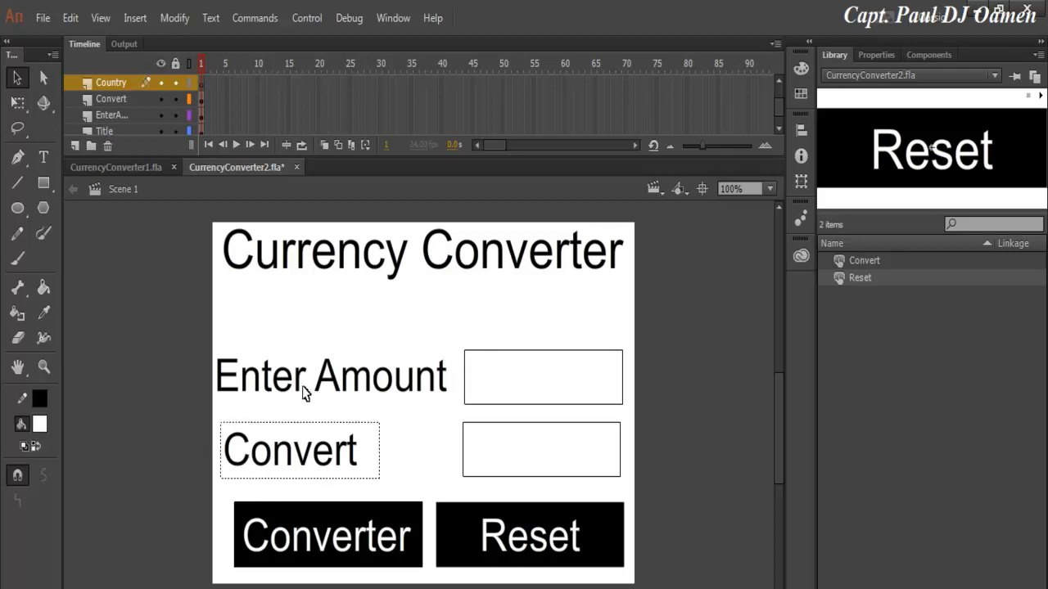
drag(292, 463, 283, 465)
click(427, 426)
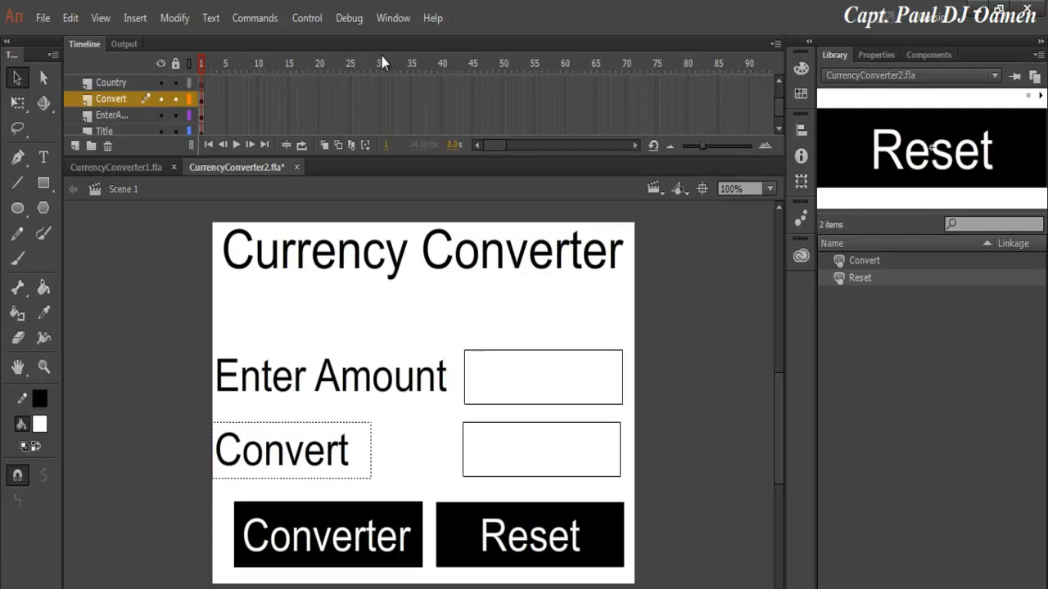
Step: Lock every layer except Country and place a ComboBox component on that layer, below the Currency Converter title
click(175, 64)
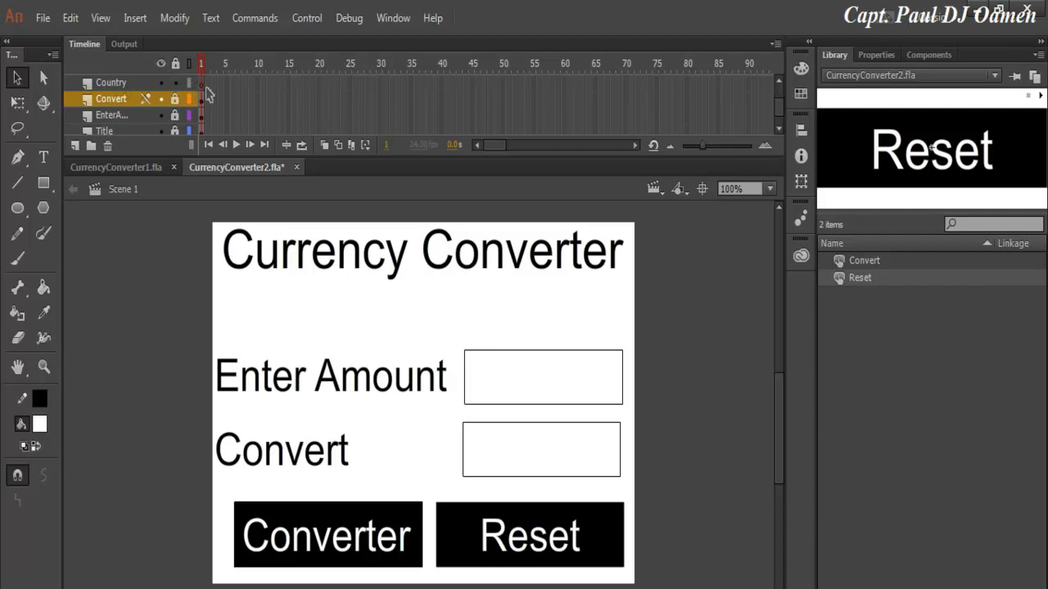
click(204, 82)
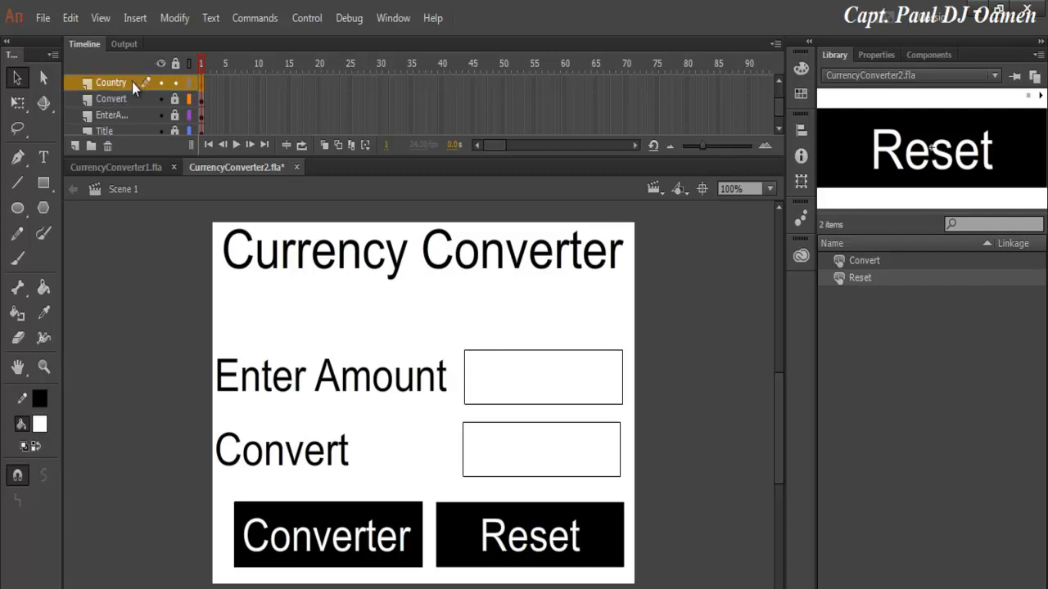
click(386, 20)
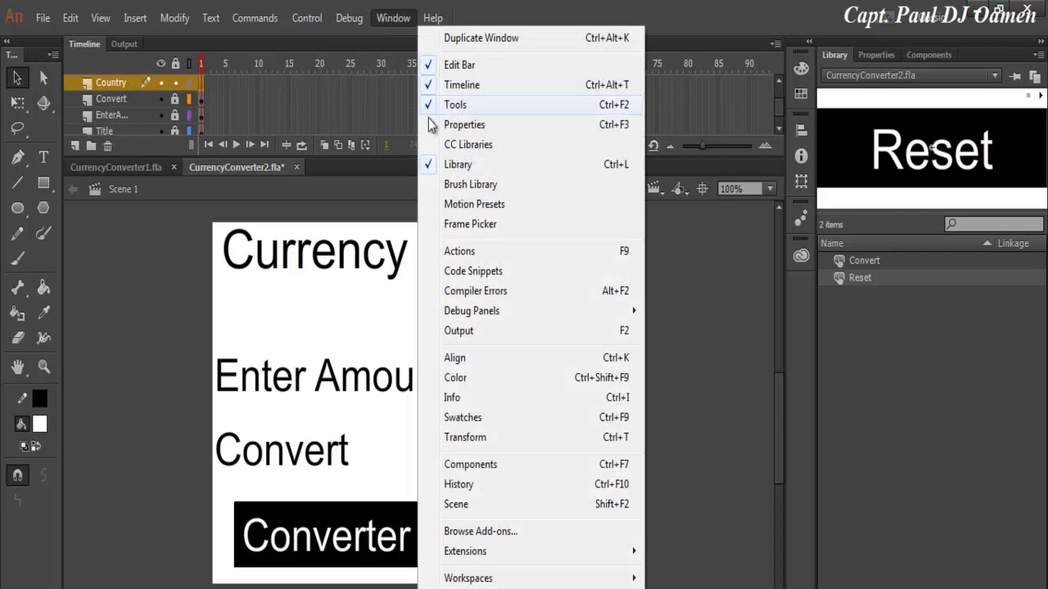
click(471, 465)
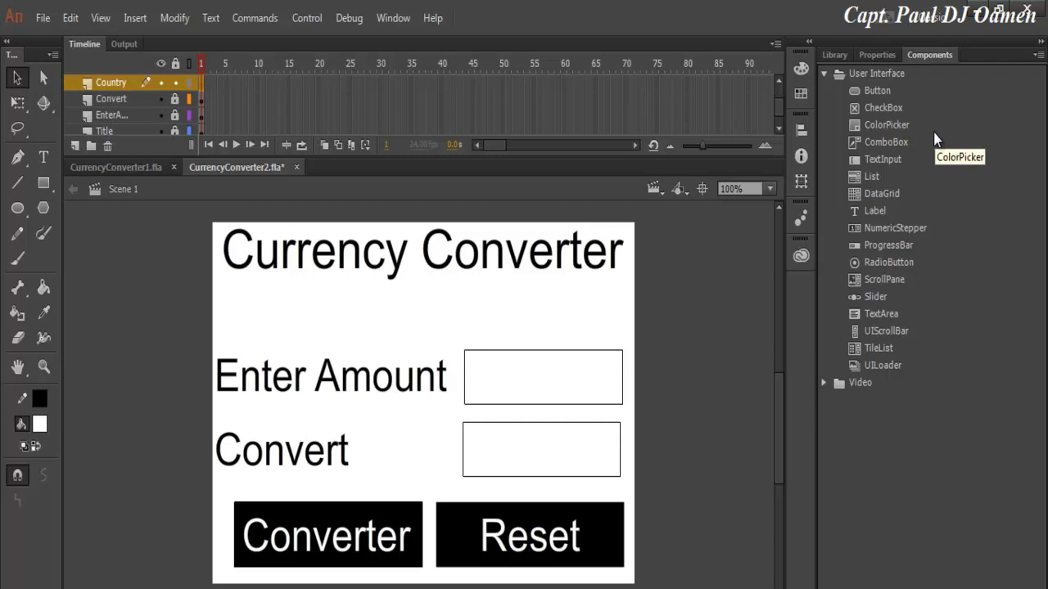
click(882, 141)
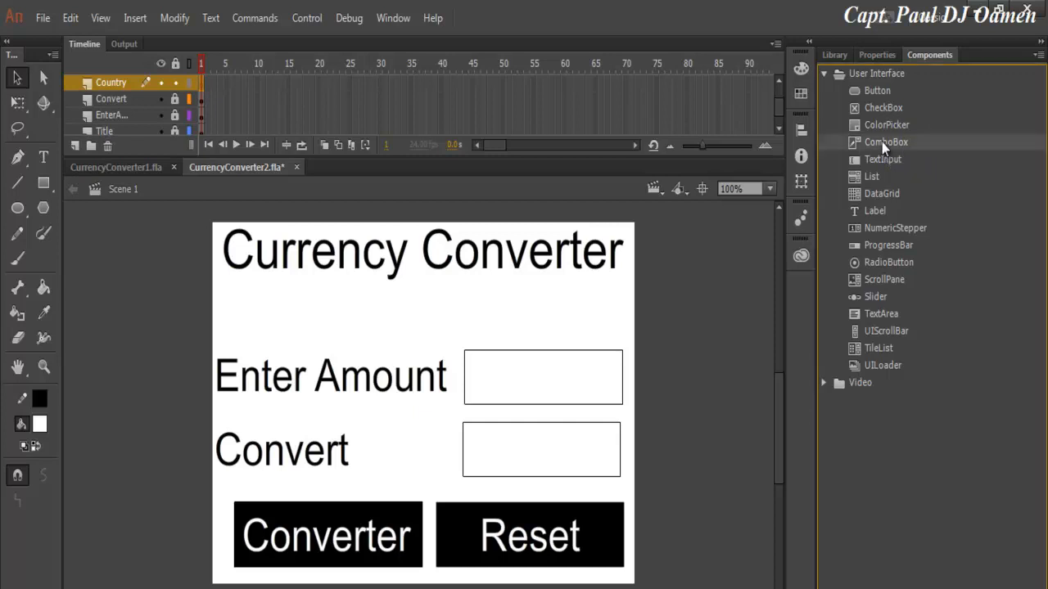
drag(867, 151, 386, 303)
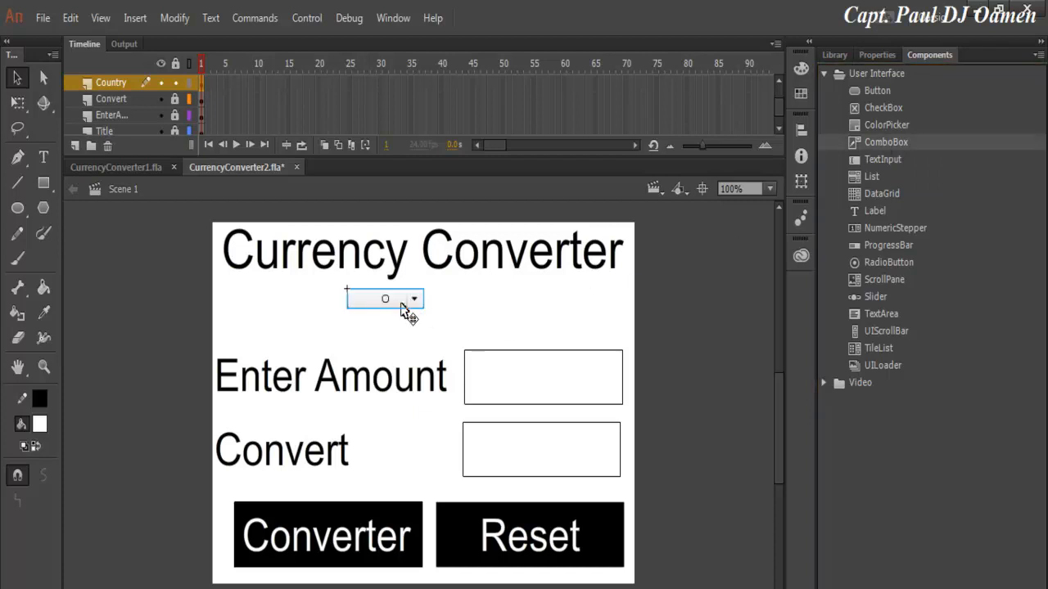
Step: Enlarge the ComboBox to about 240 wide by 44 high and center it between the title and the Enter Amount row
click(19, 104)
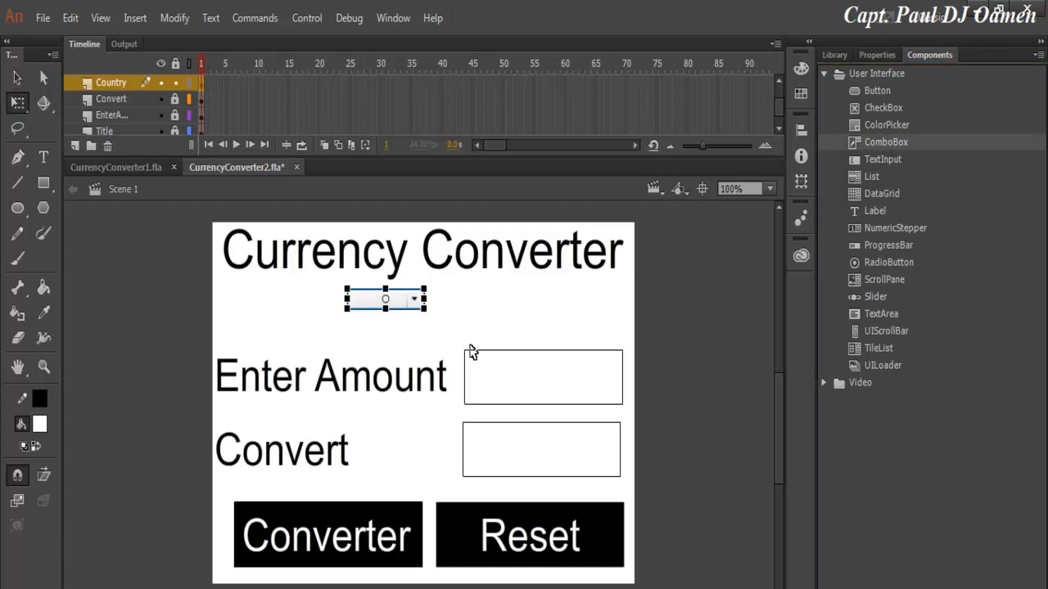
drag(422, 298, 479, 299)
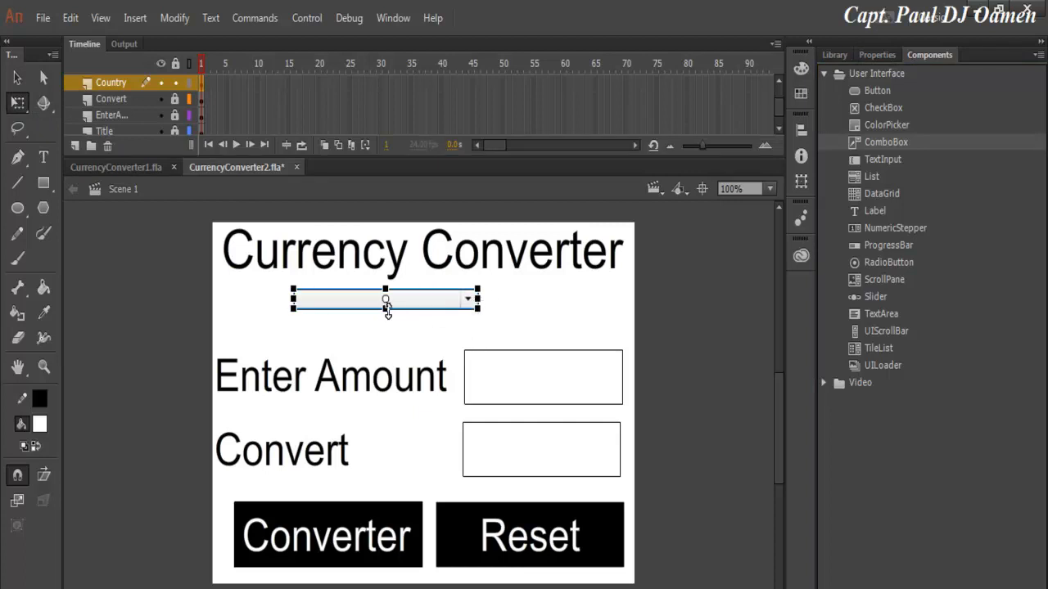
drag(386, 308, 391, 320)
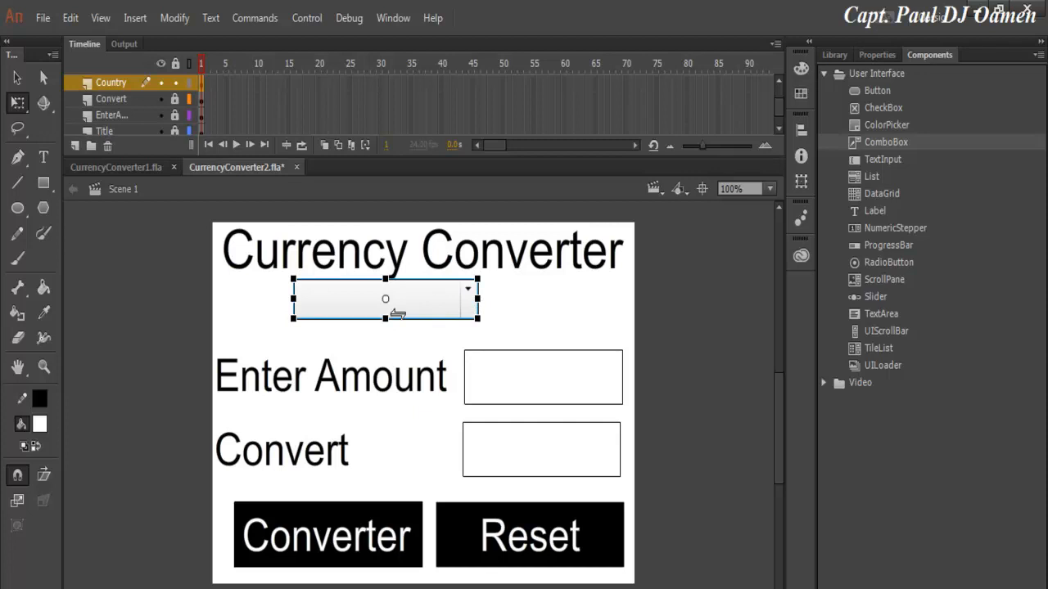
click(44, 80)
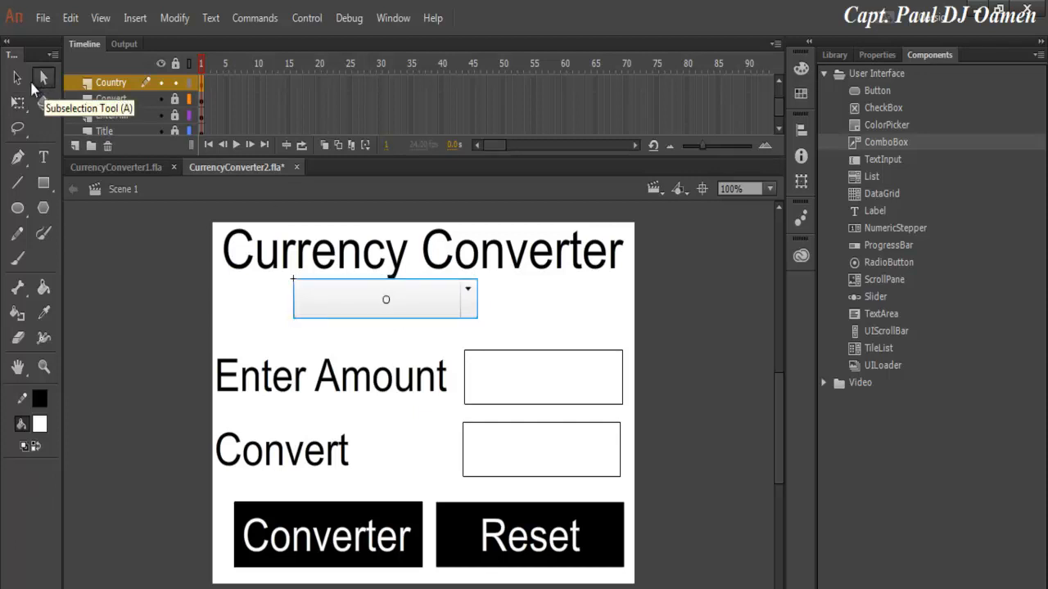
click(16, 78)
drag(427, 293, 456, 304)
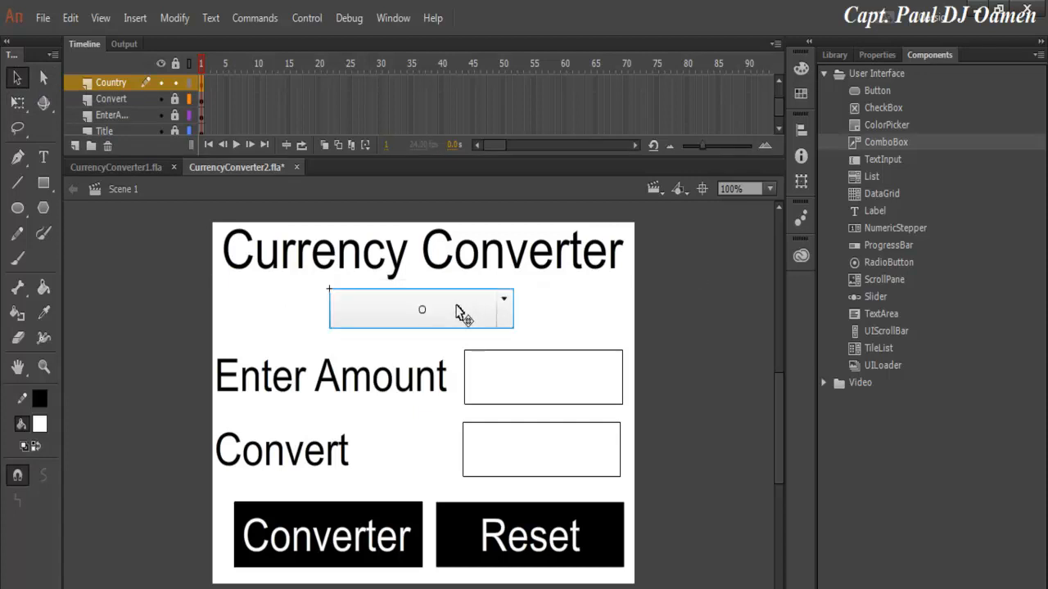
Step: Add a first entry with the default label to the ComboBox's dataProvider values
click(877, 54)
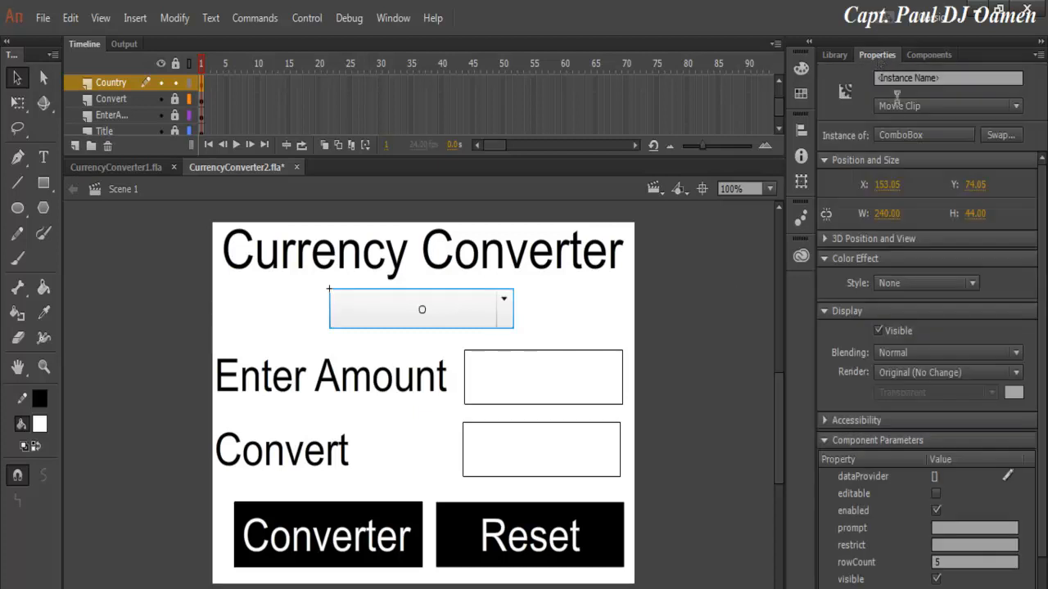
click(827, 442)
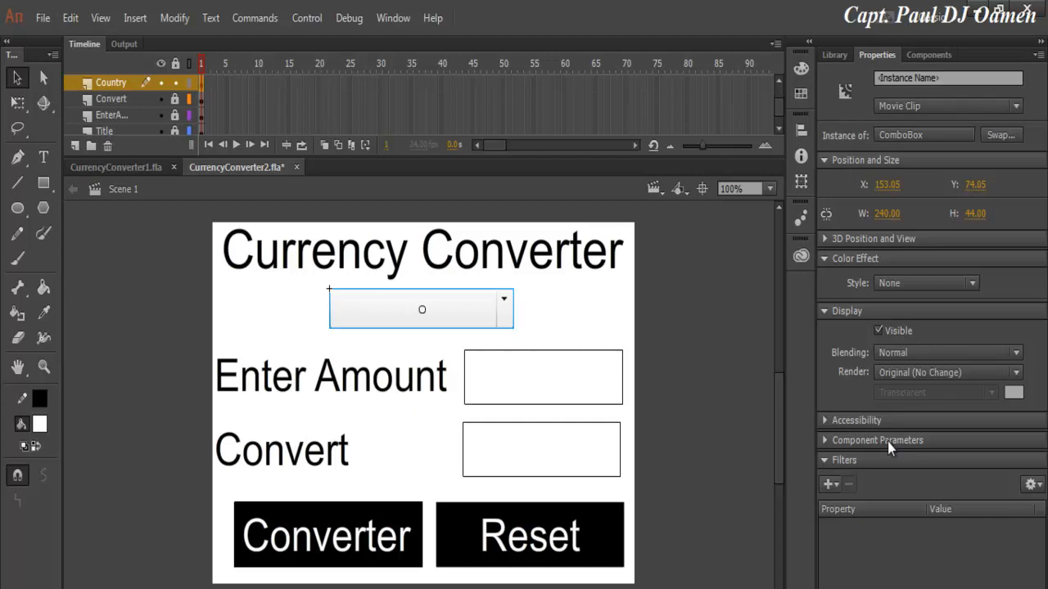
click(826, 442)
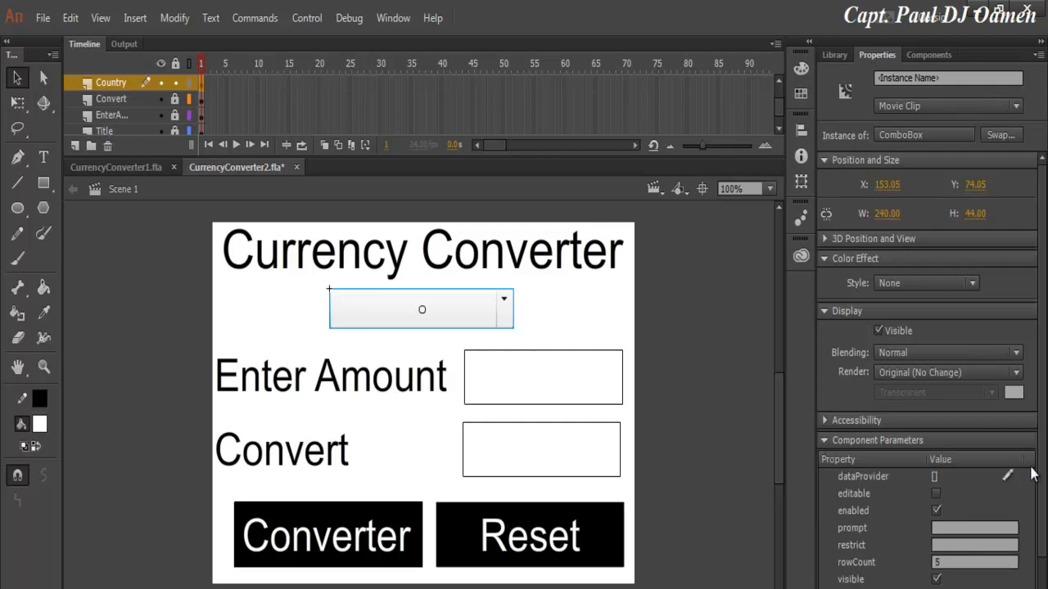
scroll(997, 492, down, 1)
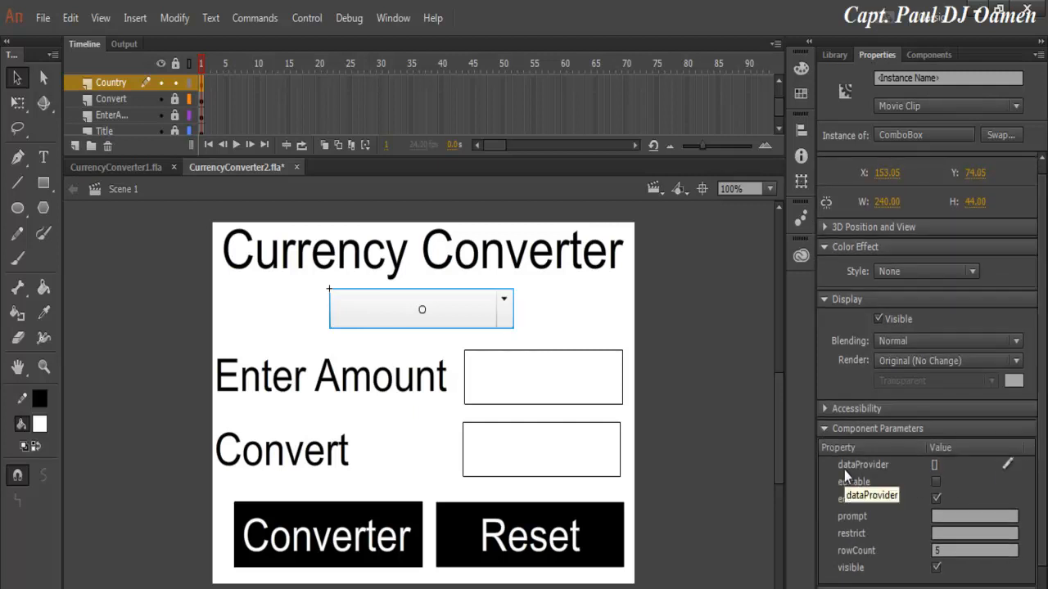
click(1007, 465)
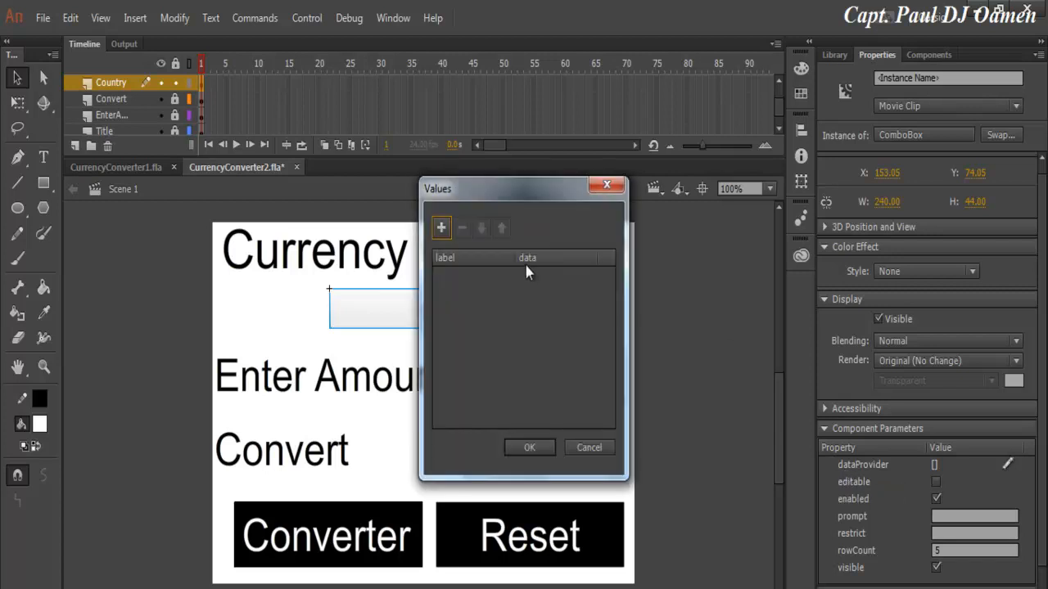
click(444, 232)
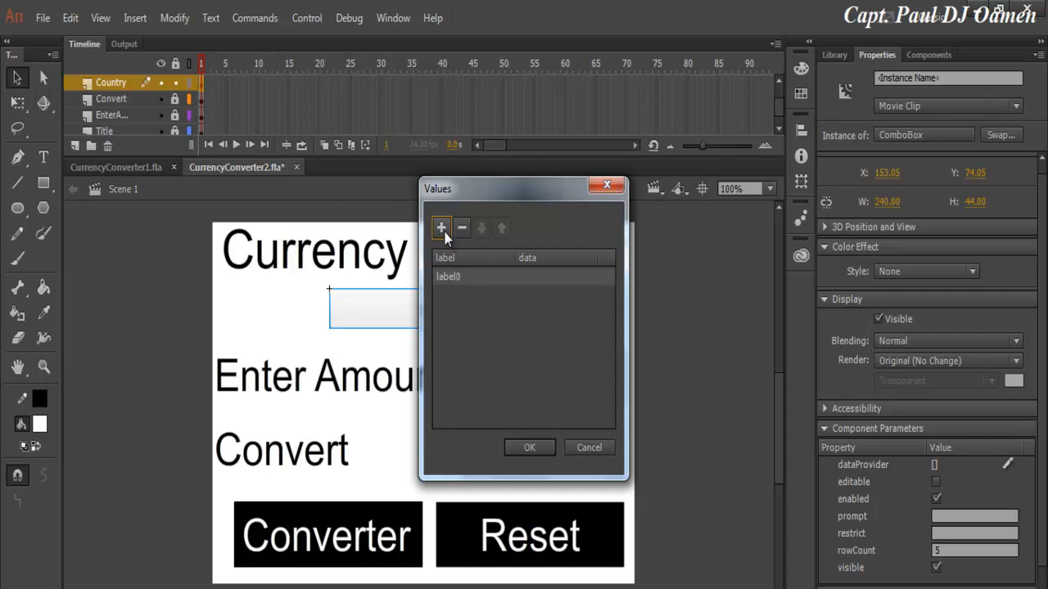
click(455, 279)
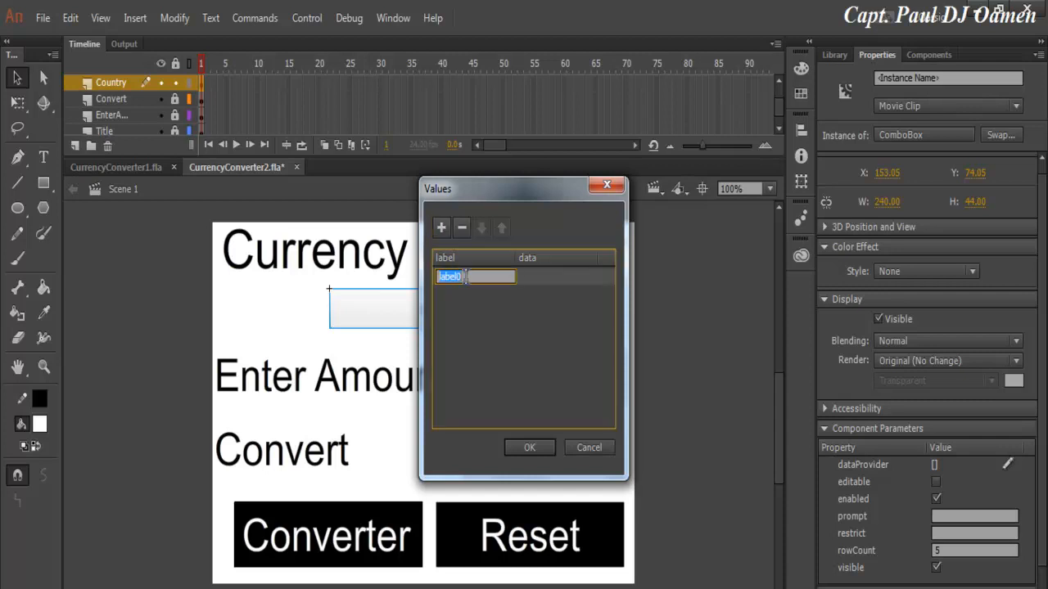
click(537, 447)
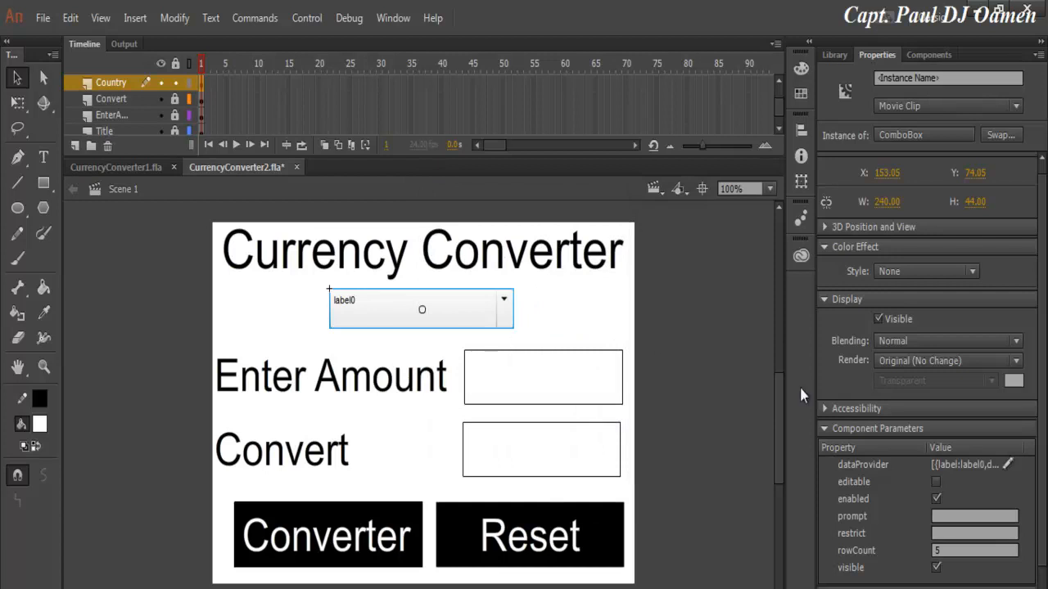
Step: Reopen the ComboBox's dataProvider values and change the first entry's label to Brazil
click(1007, 465)
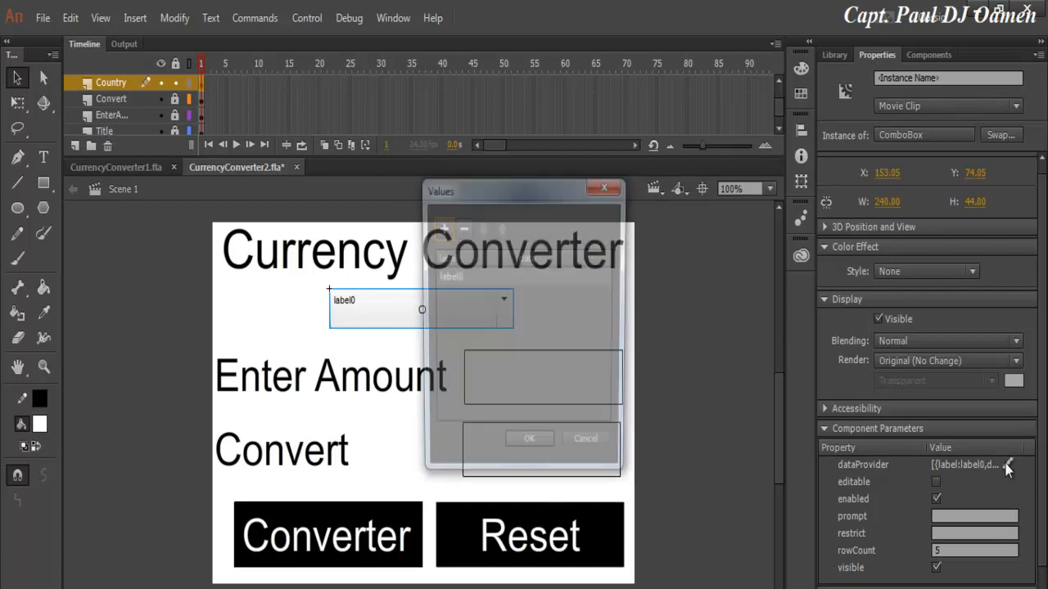
click(451, 281)
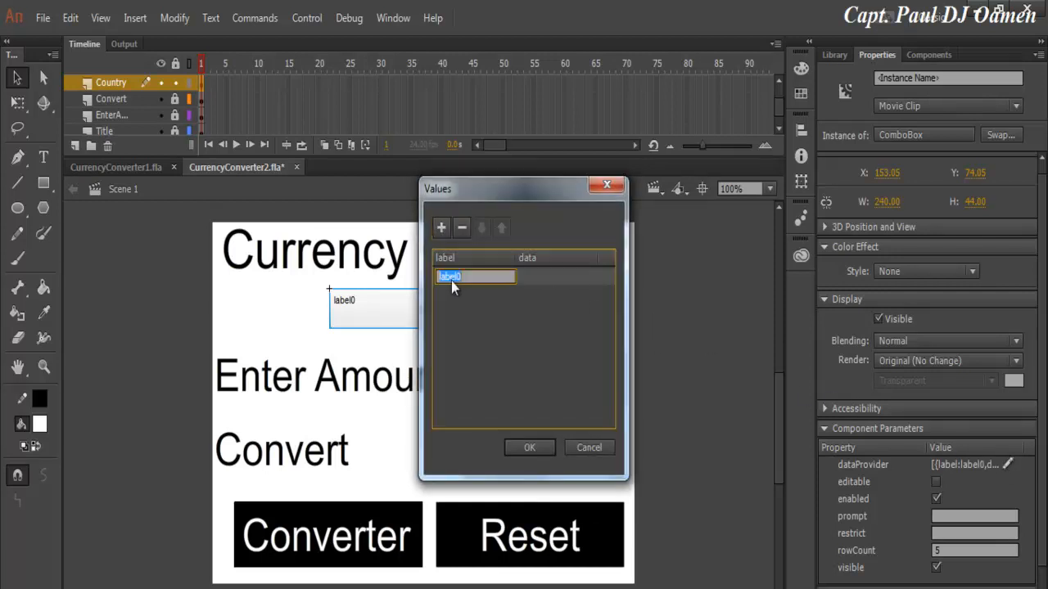
key(alt+Tab)
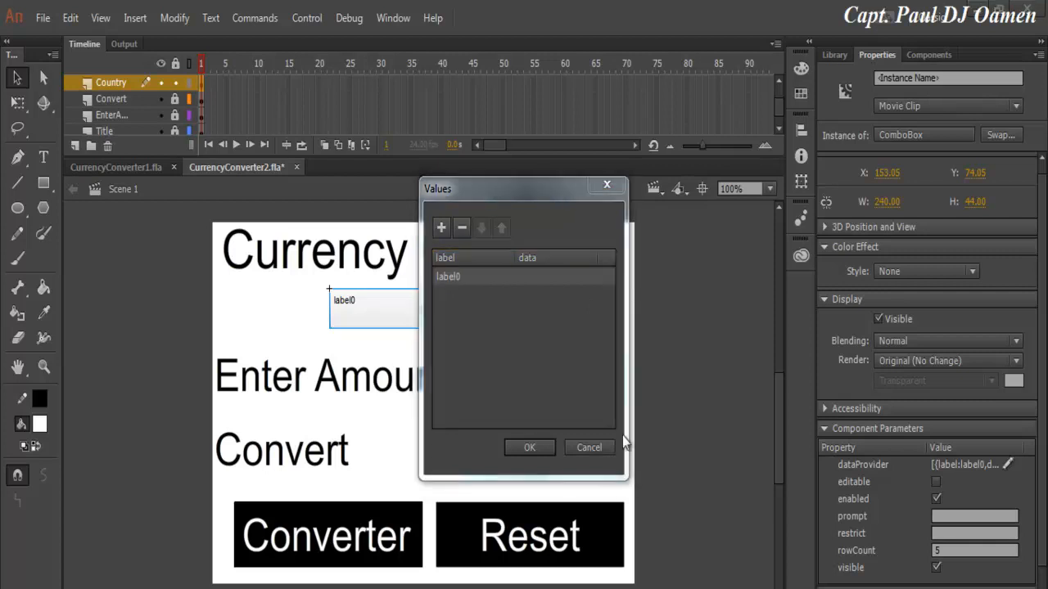
click(454, 279)
drag(466, 277, 420, 278)
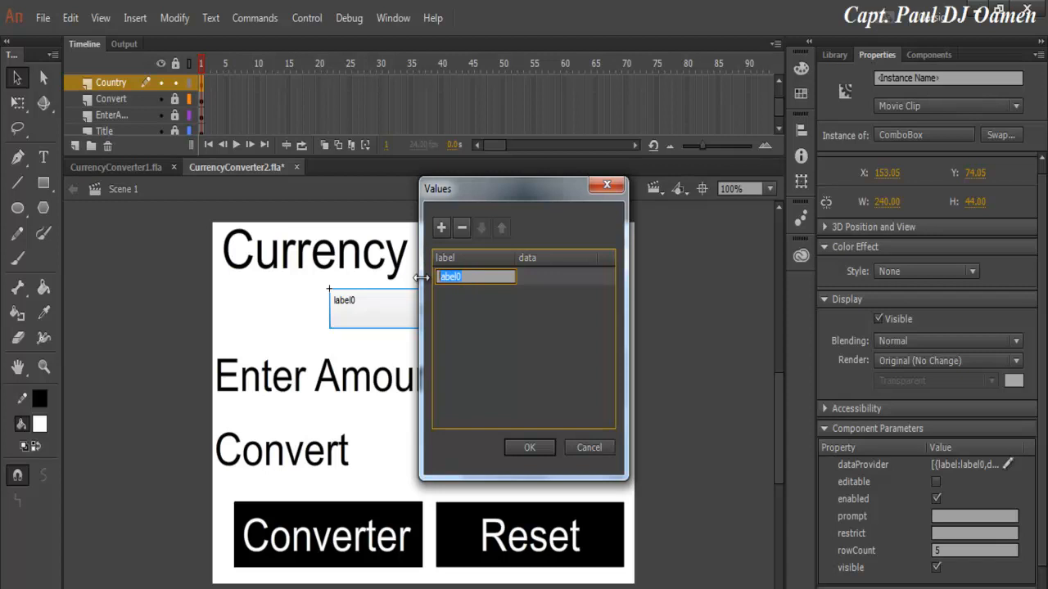
text(Brazil)
Step: Add two more dataProvider entries below Brazil, labelled Canada and India
click(442, 230)
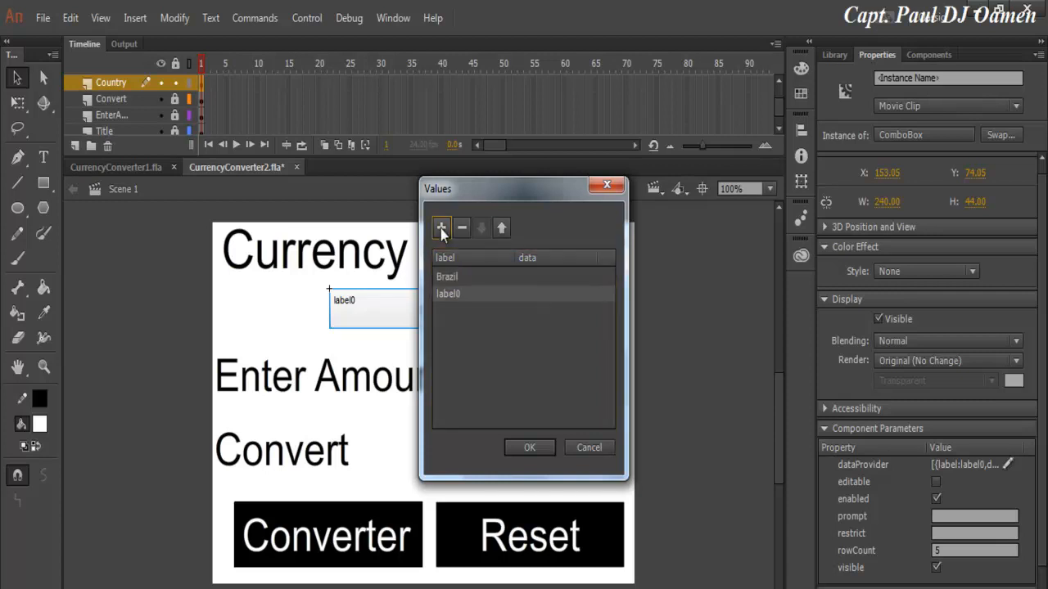
click(454, 292)
drag(472, 296, 427, 293)
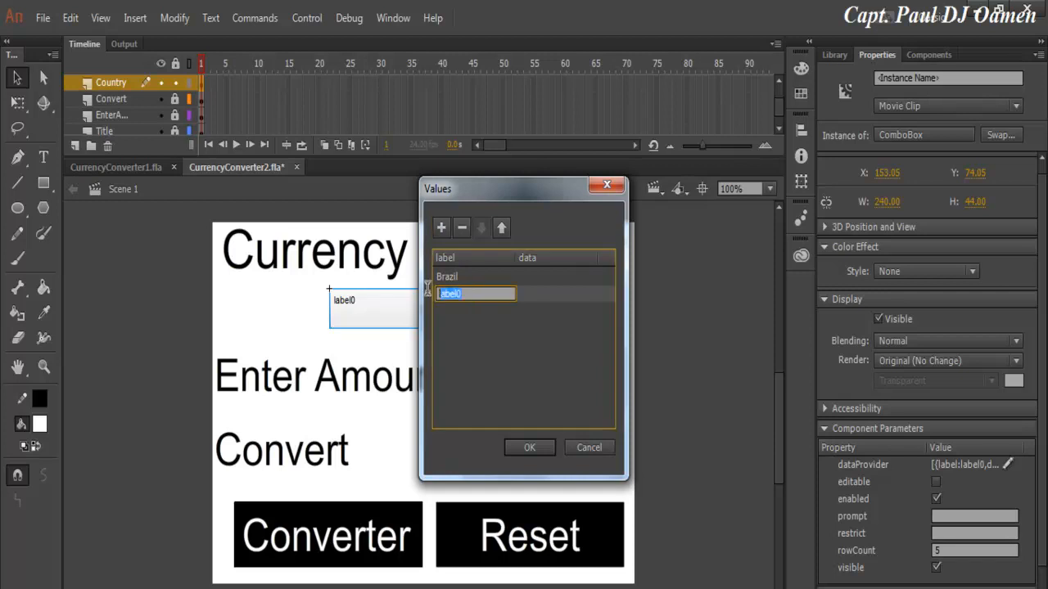
text(Canada)
click(441, 228)
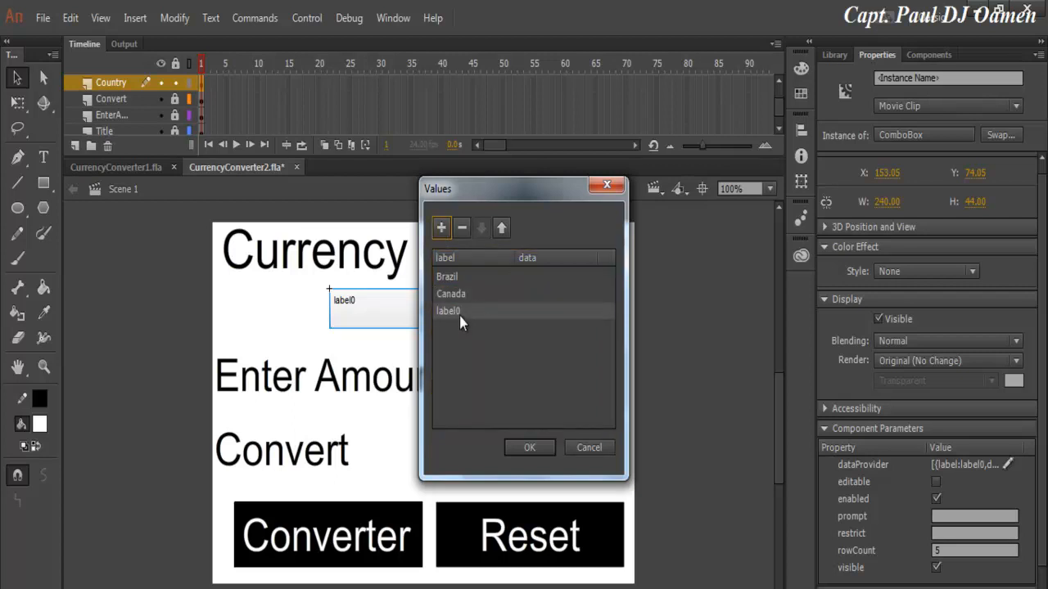
click(459, 322)
drag(474, 311, 432, 316)
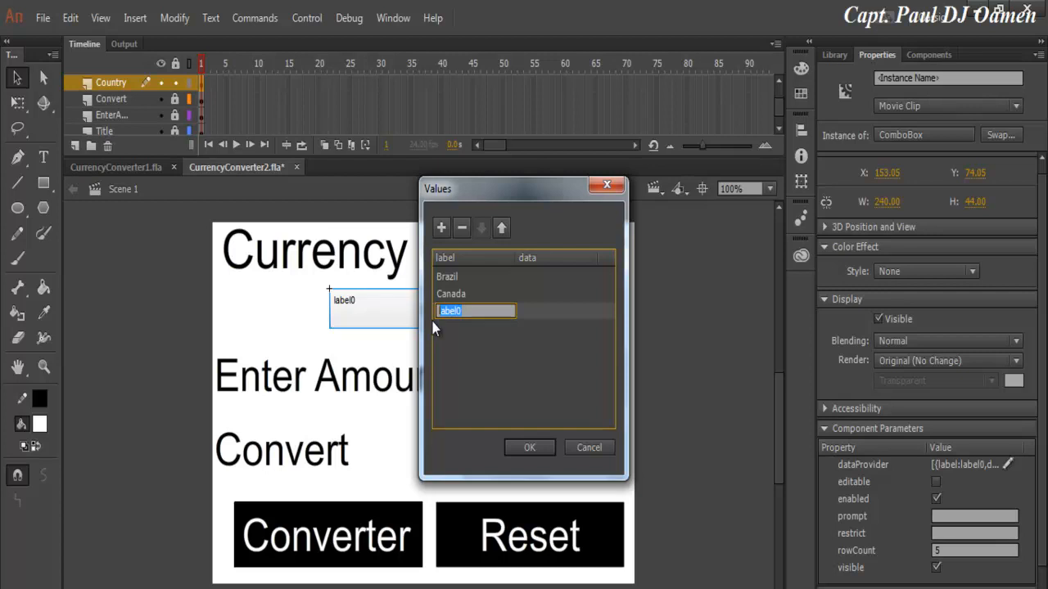
text(India)
Step: Add two more dataProvider entries below India, labelled Kenyan and Philippine
click(441, 227)
click(461, 328)
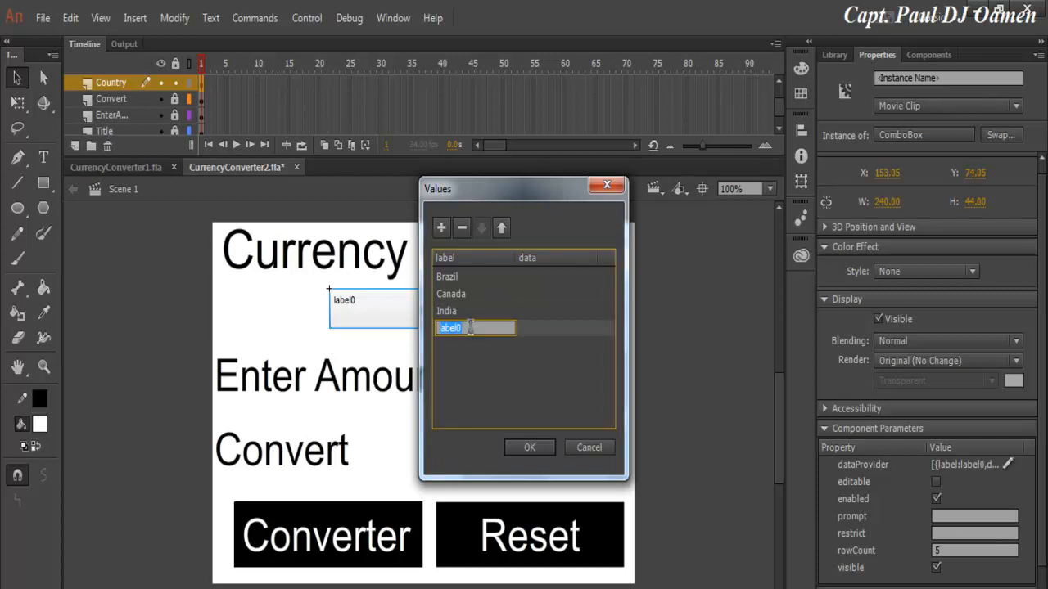
text(Kenyan)
click(441, 228)
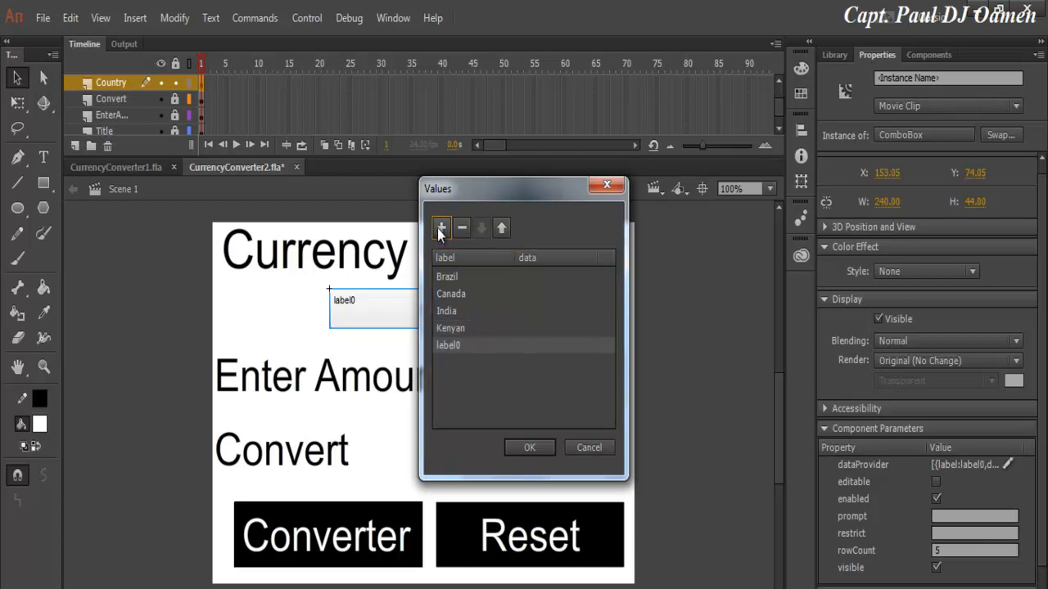
click(450, 347)
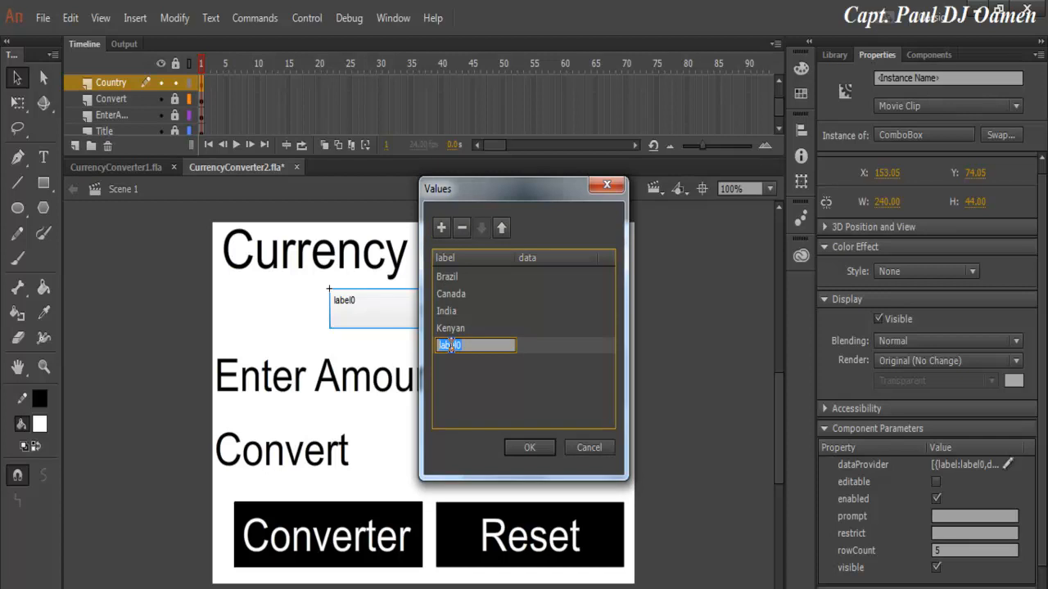
text(Philippine)
Step: Add two further dataProvider entries below Philippine, labelled Nigeria and USA
click(442, 228)
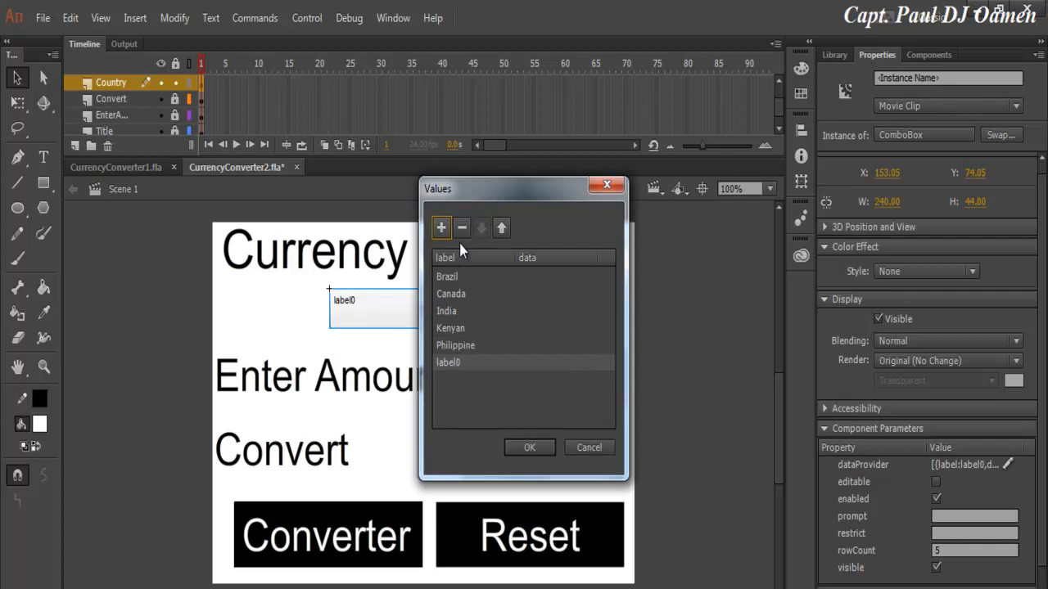
click(454, 362)
text(N)
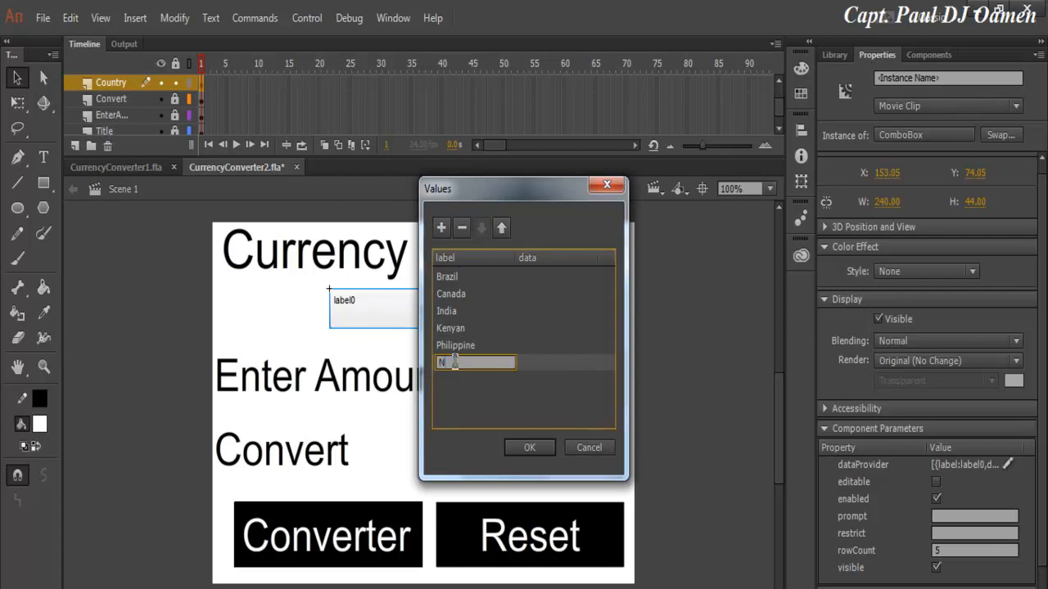
text(igeria)
click(441, 228)
click(465, 376)
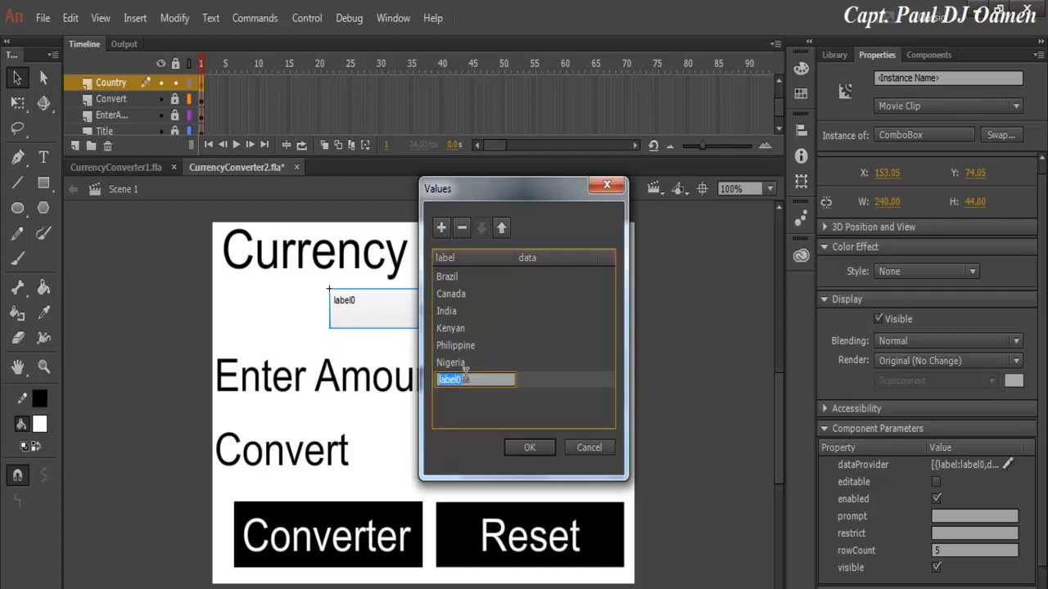
text(USA)
Step: Move the Nigeria entry up above Philippine and apply the dataProvider values
click(464, 364)
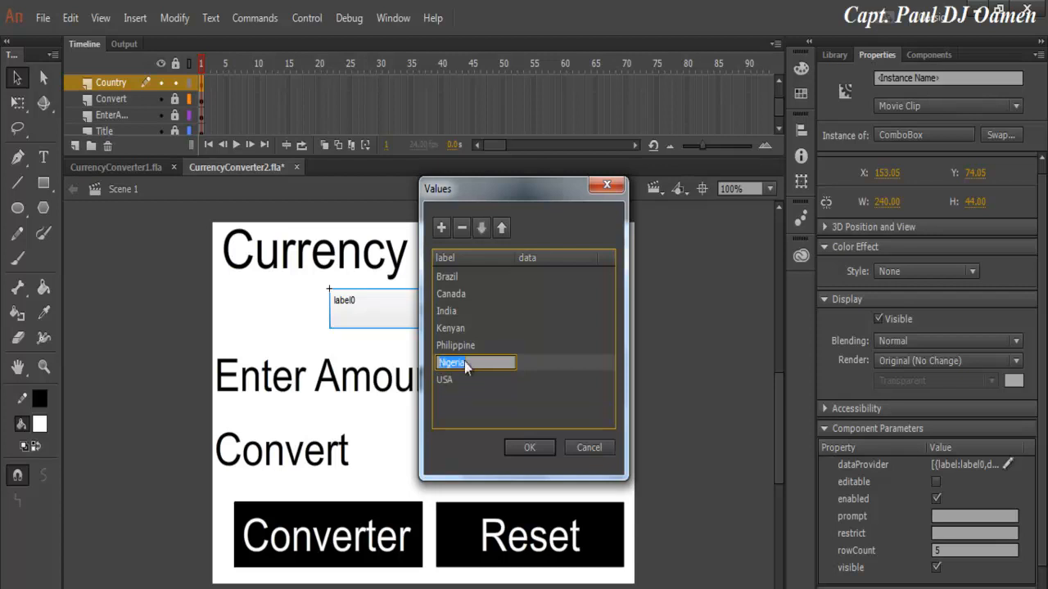
click(501, 227)
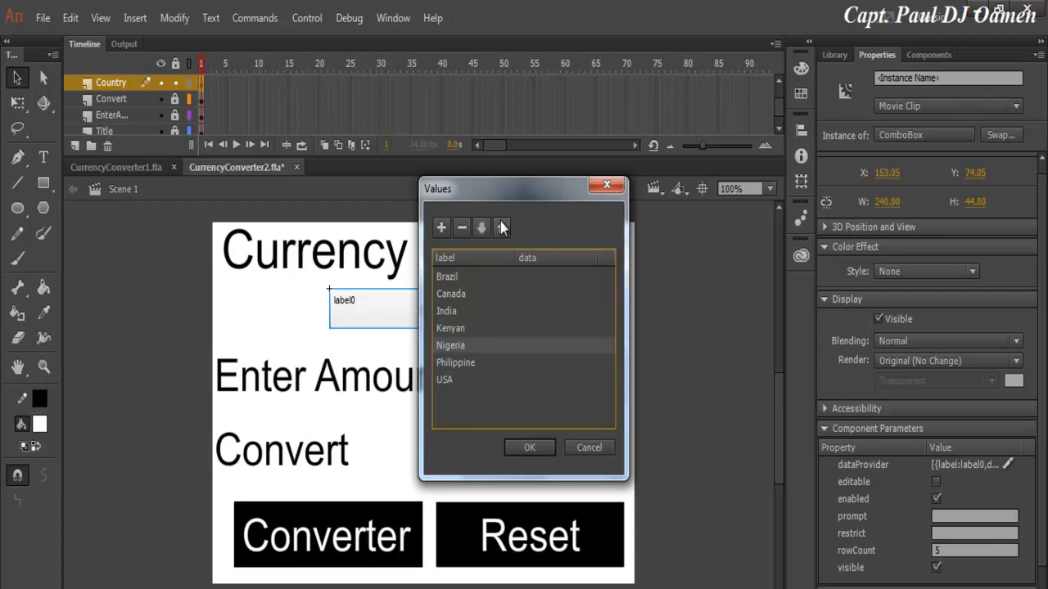
click(526, 449)
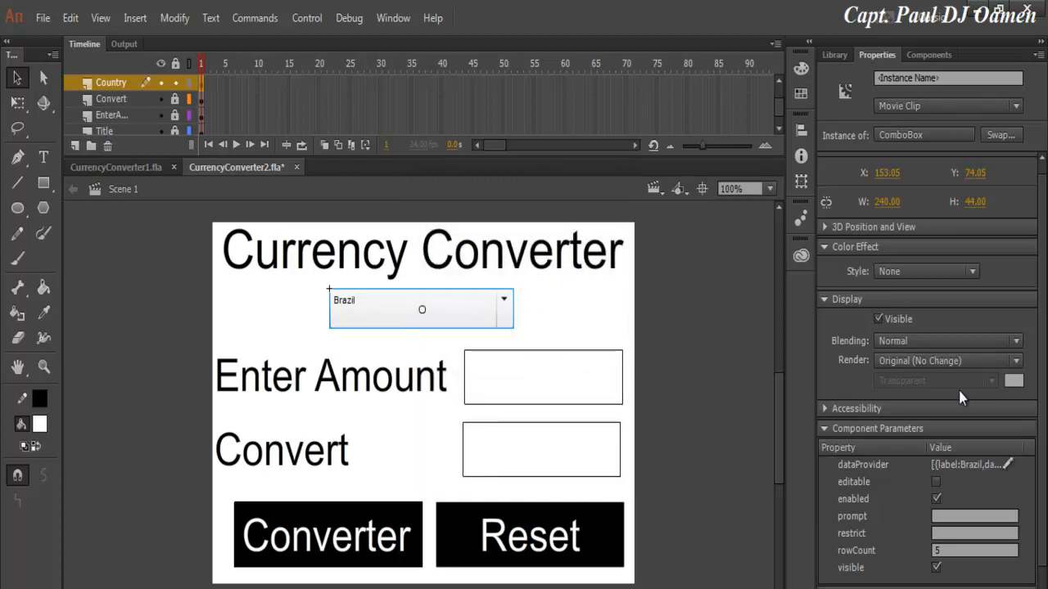
Step: Reopen the ComboBox's dataProvider values and add an entry labelled Make a Selection below USA
click(1006, 466)
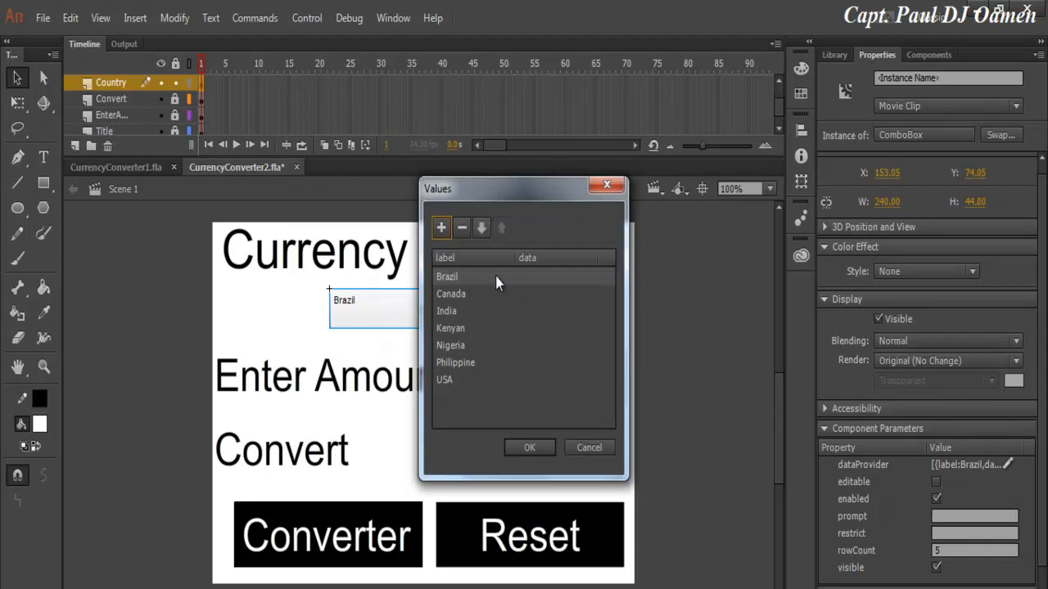
click(440, 231)
double_click(465, 395)
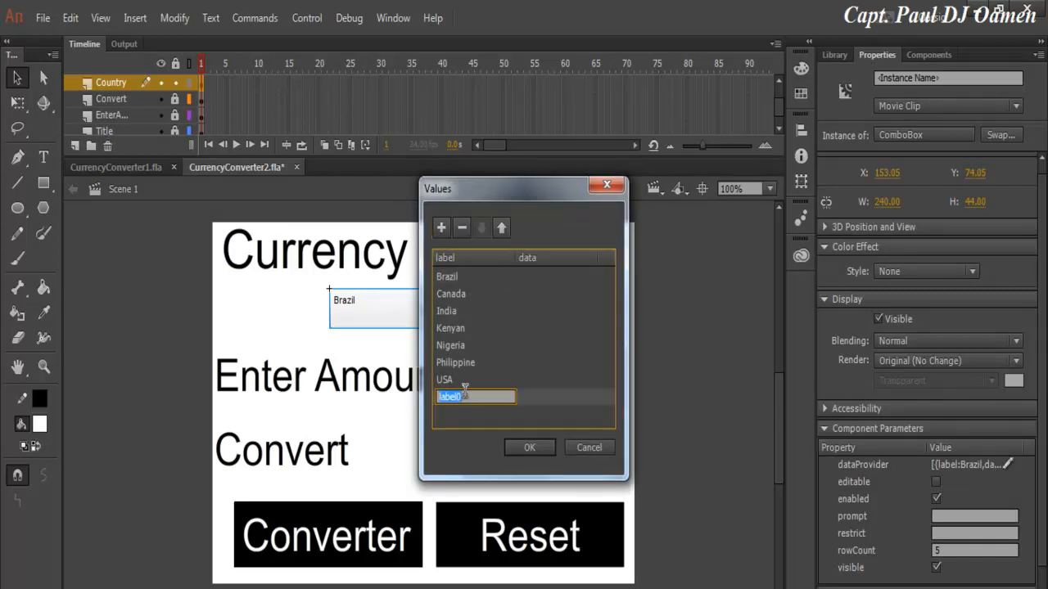
text(Make a Selection)
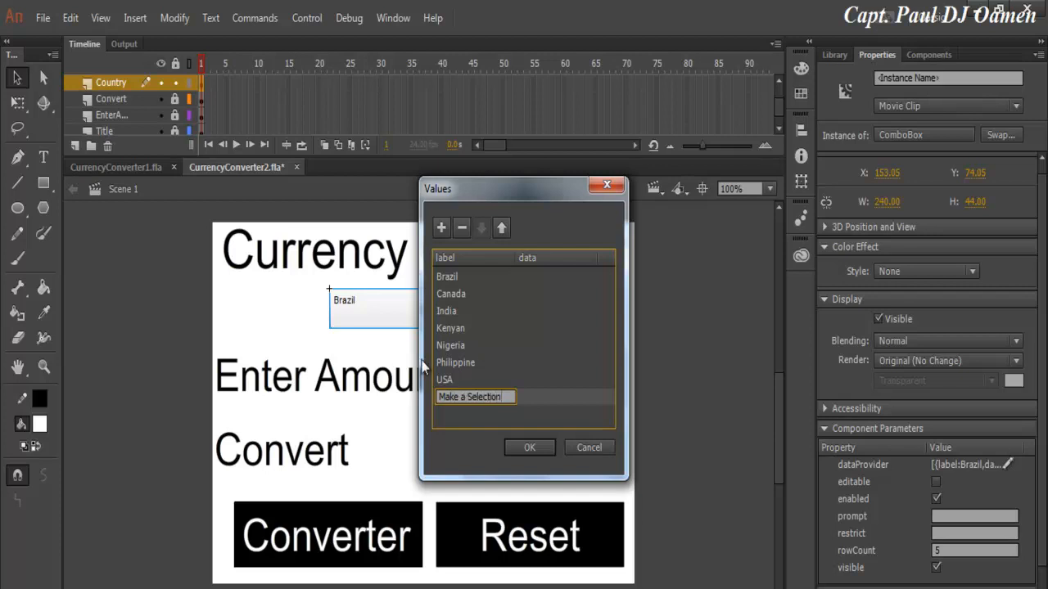
Step: Move the Make a Selection entry up to first place above Brazil and apply the dataProvider values
click(451, 424)
click(451, 400)
click(503, 228)
click(503, 228)
click(503, 227)
click(503, 228)
click(502, 228)
click(502, 227)
click(503, 227)
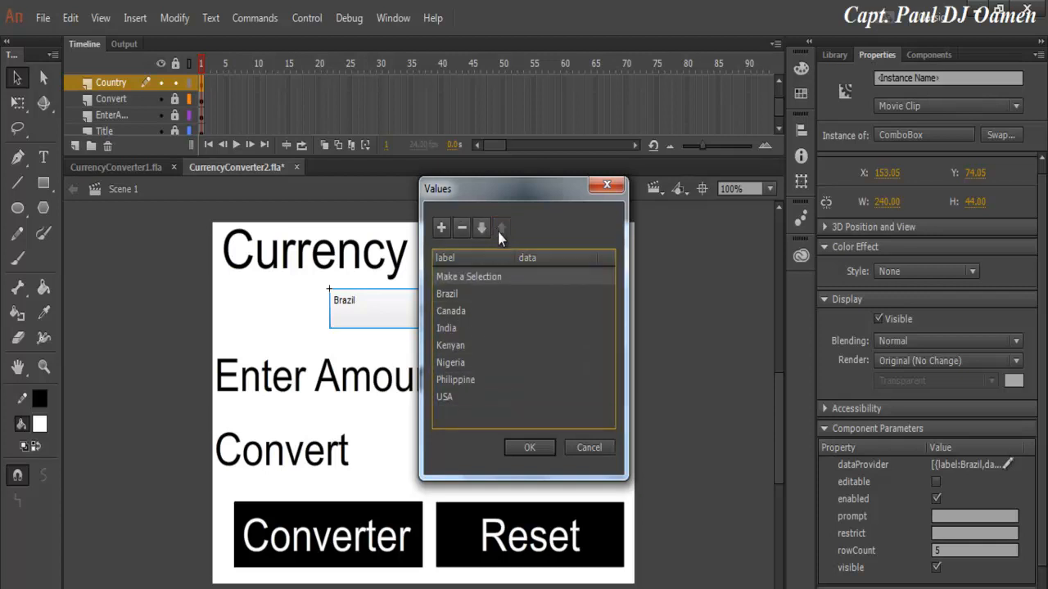
click(520, 449)
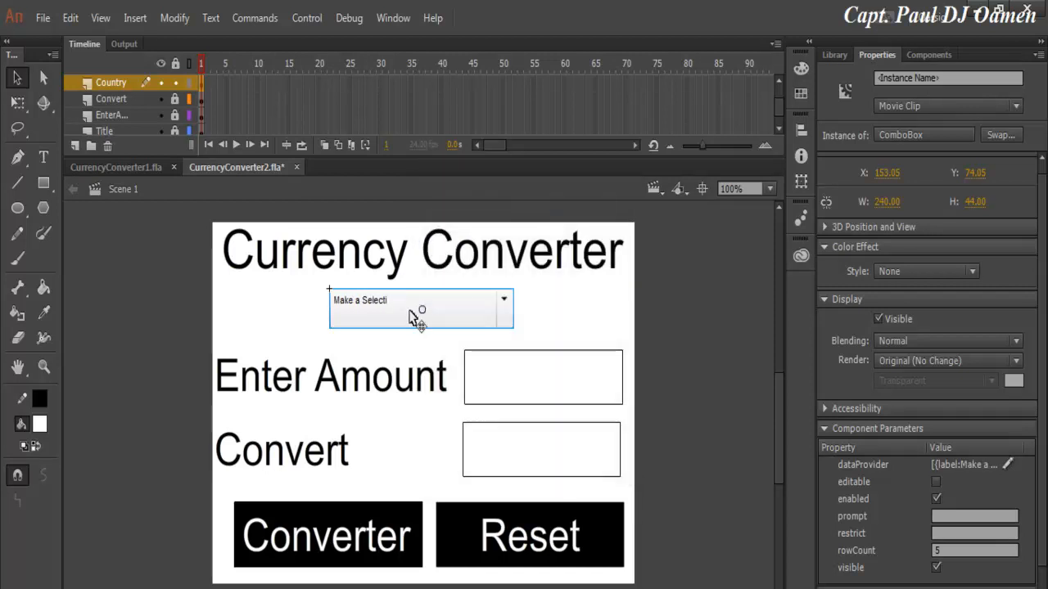
Step: Test the movie, choose Brazil, Nigeria and Philippine in turn in the country ComboBox, and close the preview
click(307, 17)
click(354, 198)
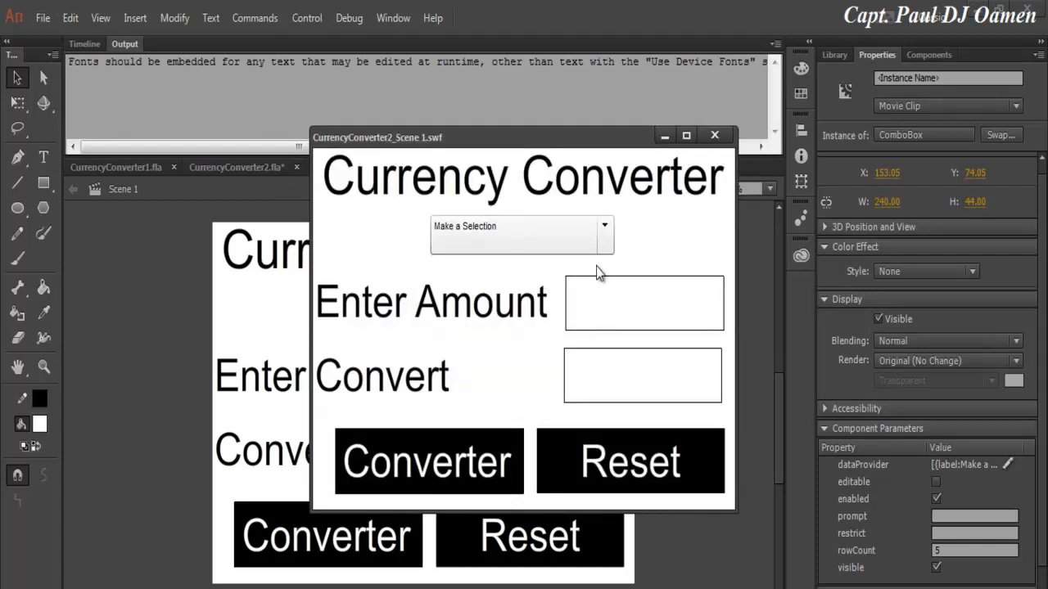
click(608, 237)
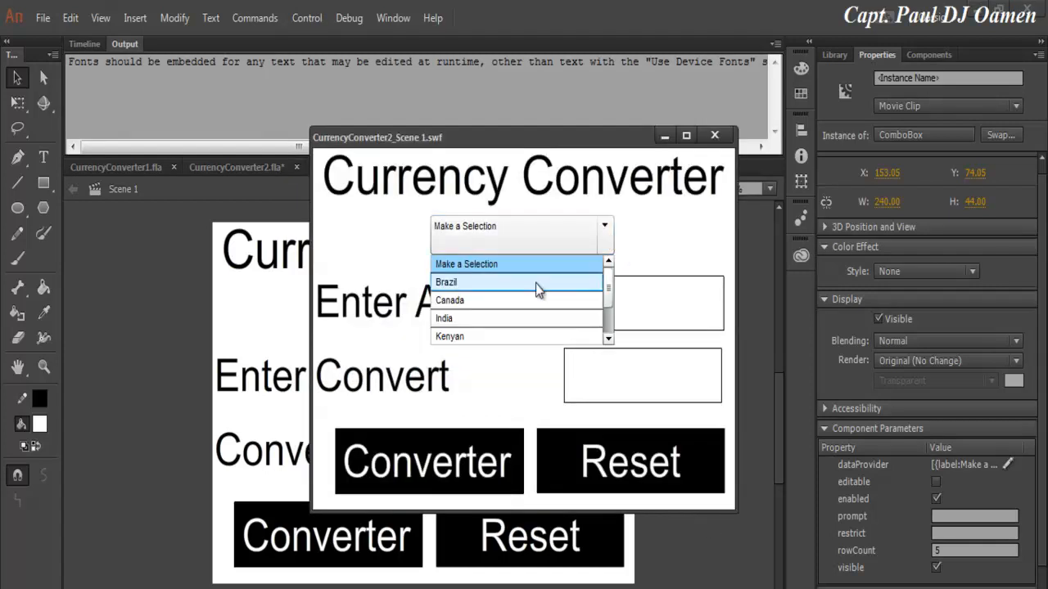
click(535, 283)
click(610, 246)
scroll(610, 299, down, 3)
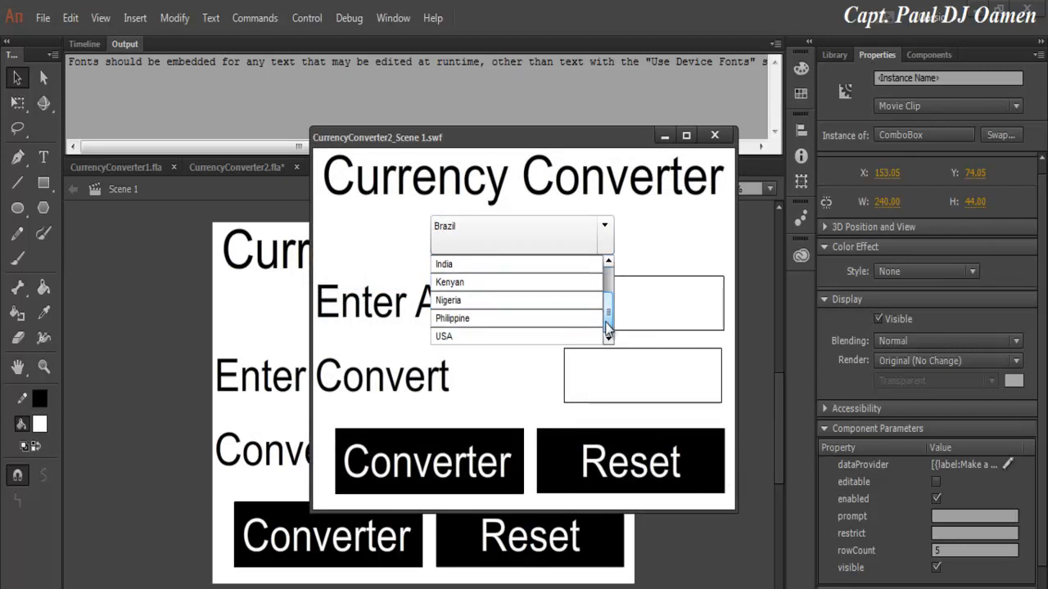
click(573, 301)
click(606, 231)
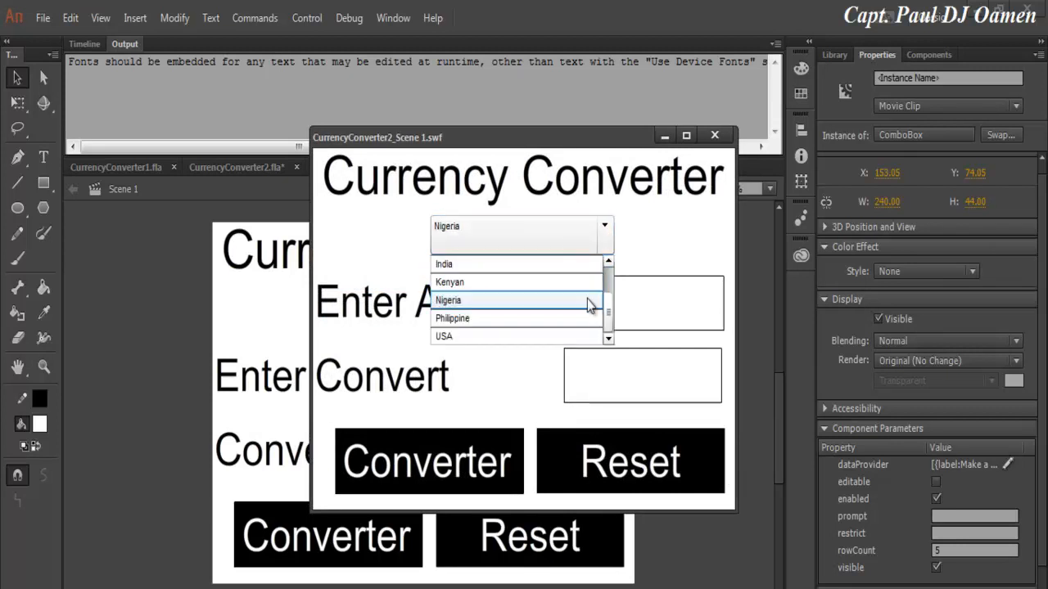
click(562, 316)
click(714, 136)
Step: Deselect the ComboBox, bring back the Timeline and unlock all layers
click(573, 311)
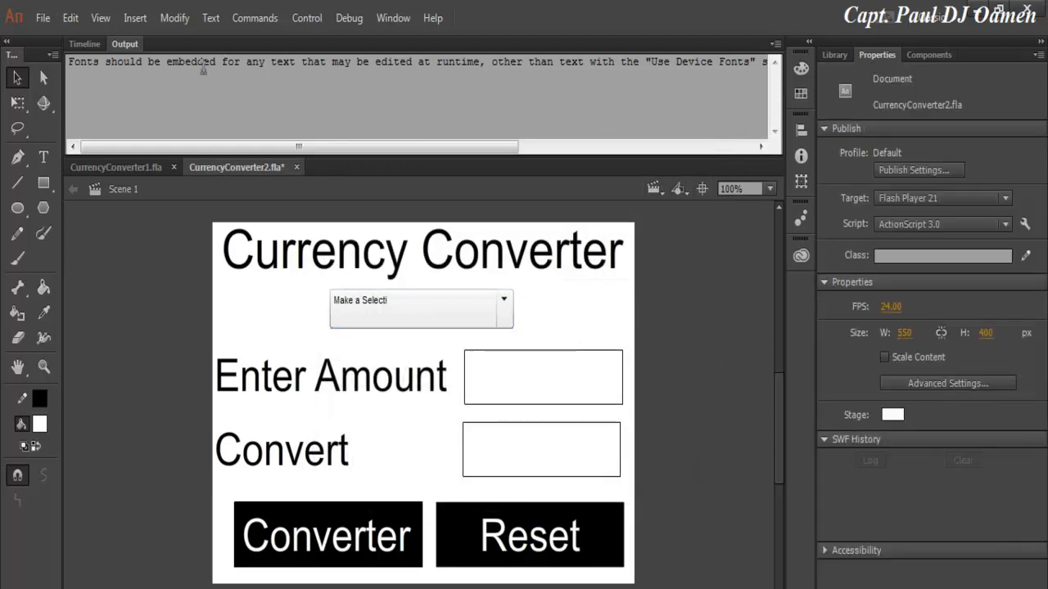
click(84, 44)
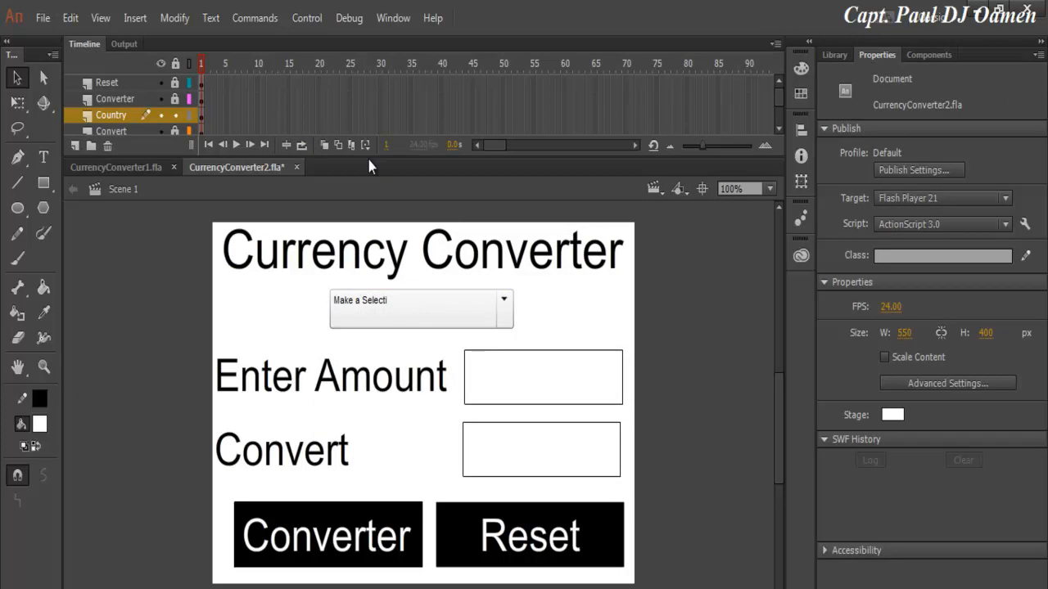
click(175, 66)
click(175, 66)
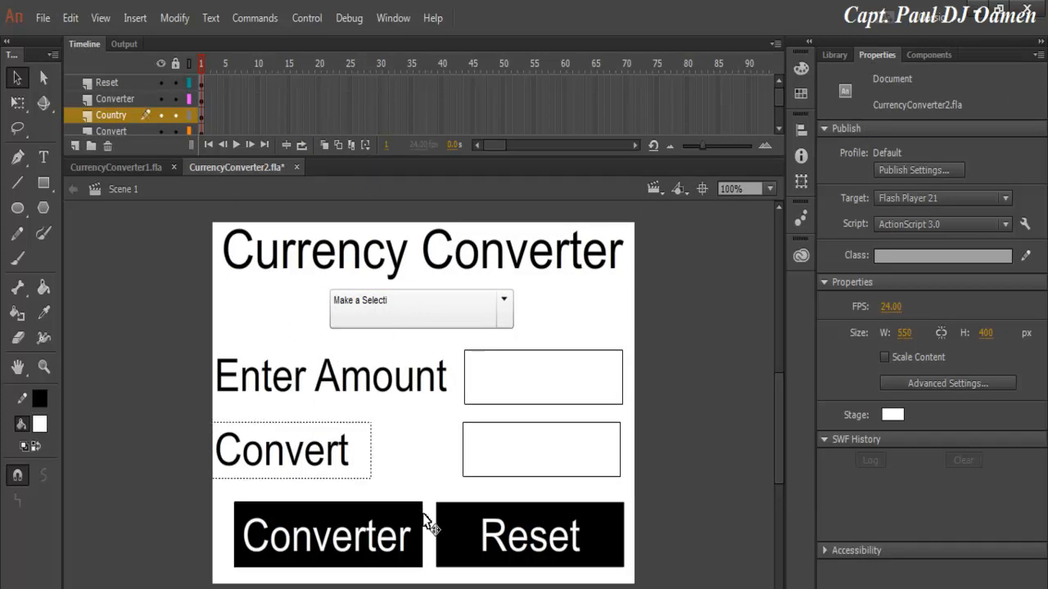
Step: Select the country ComboBox on the stage and open its instance name for editing
click(507, 385)
click(513, 447)
click(450, 303)
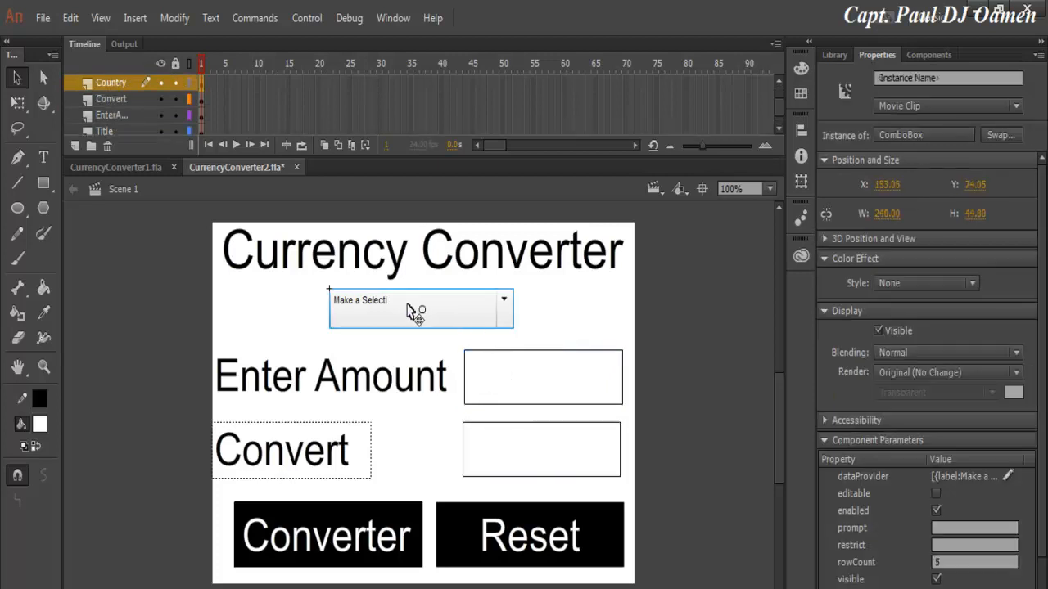
click(901, 78)
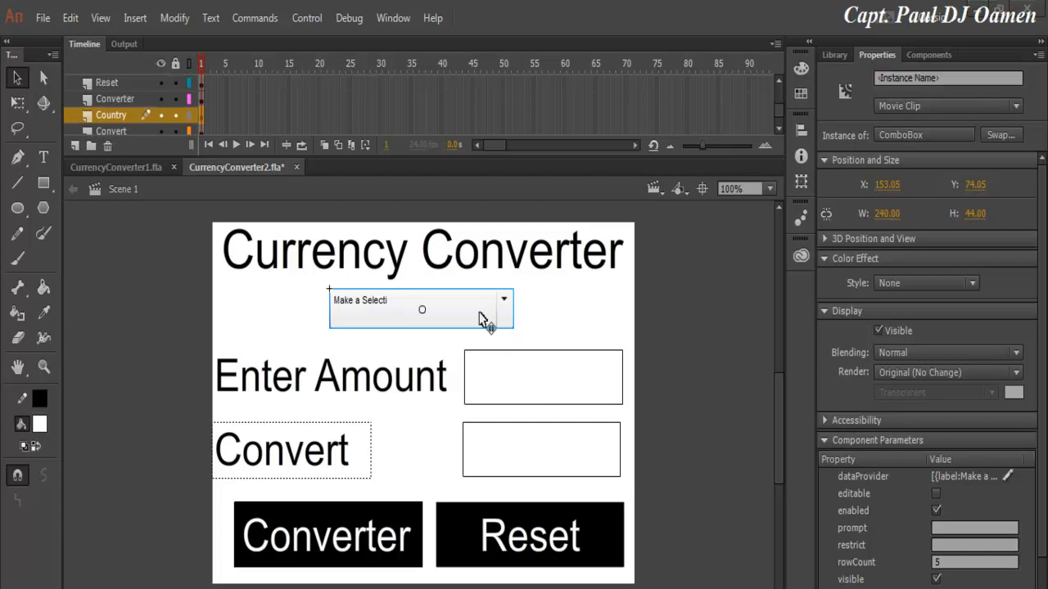
Step: Give the country combo box the instance name chk and check the instance names of the amount and conversion result fields
click(922, 77)
text(chk)
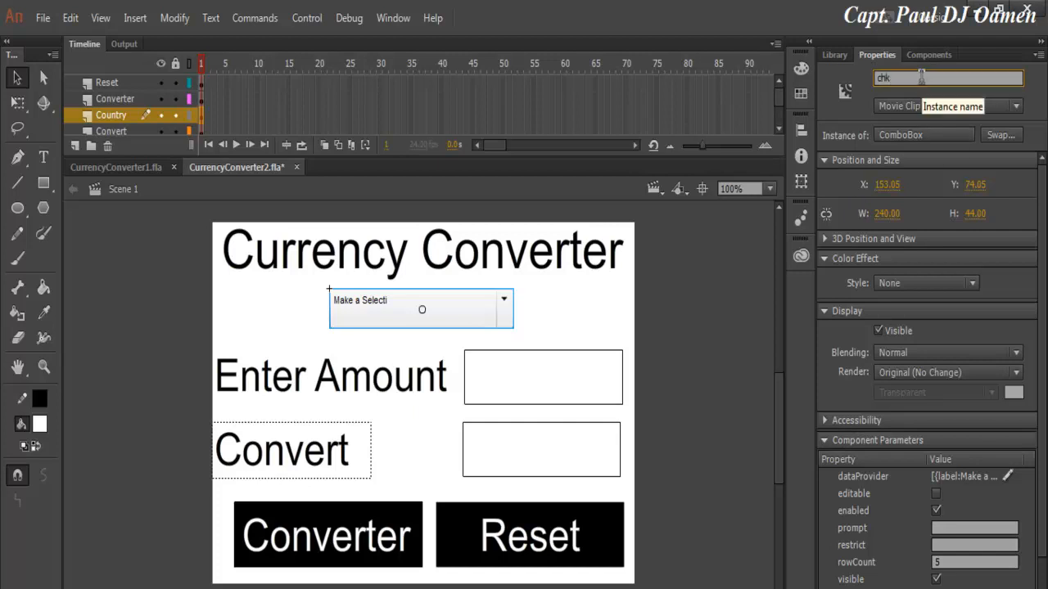
click(529, 374)
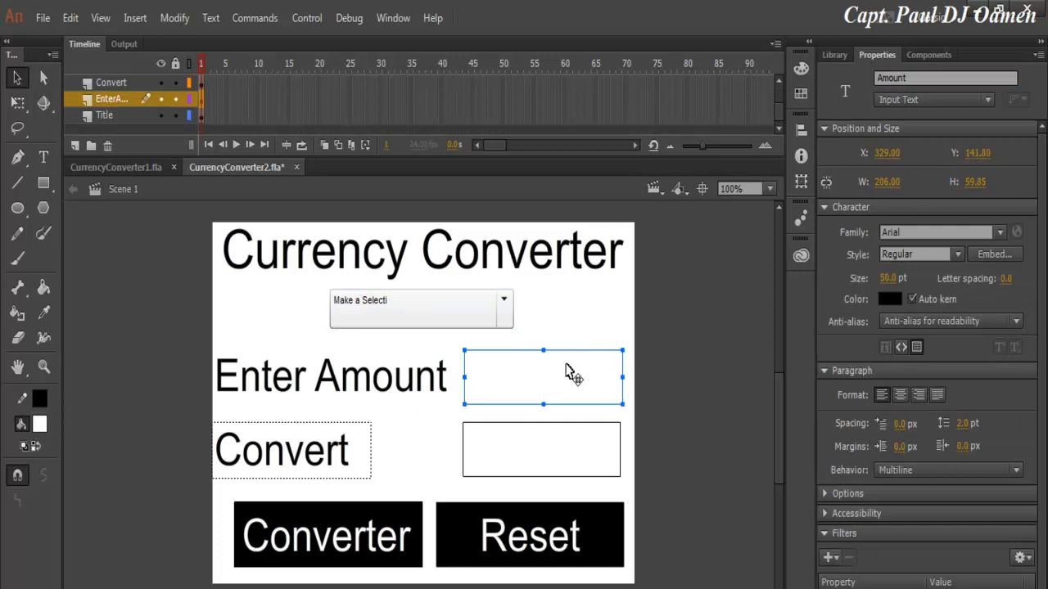
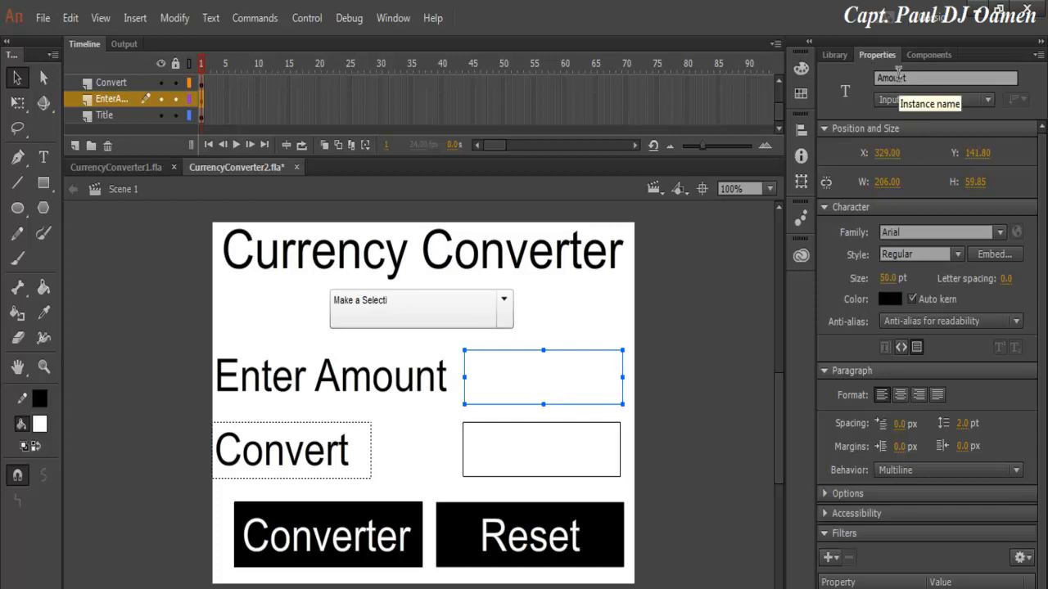
click(573, 461)
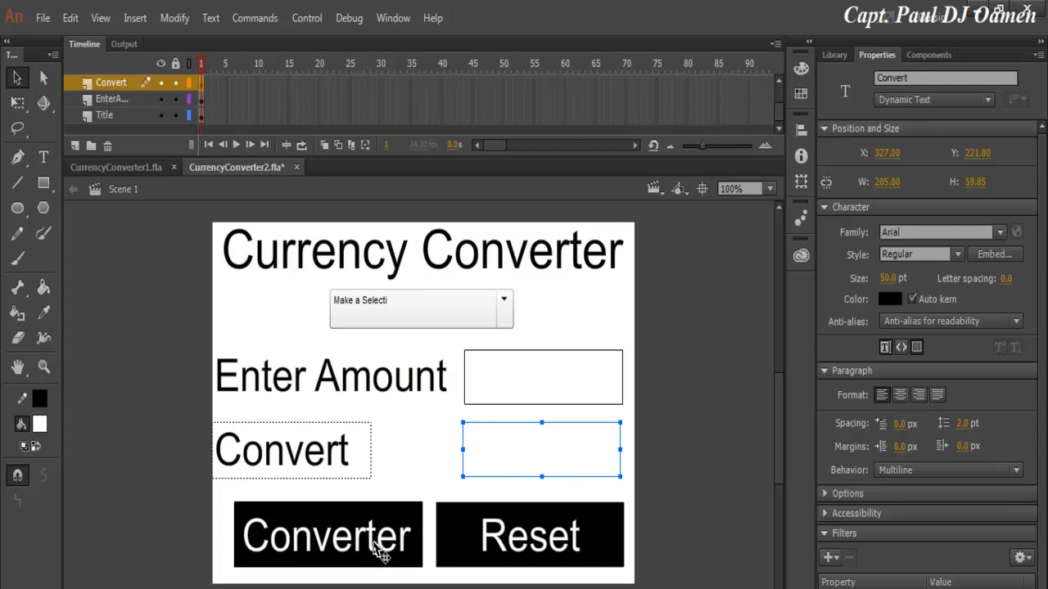
Step: Give the Converter button on the stage the instance name Converter
click(379, 550)
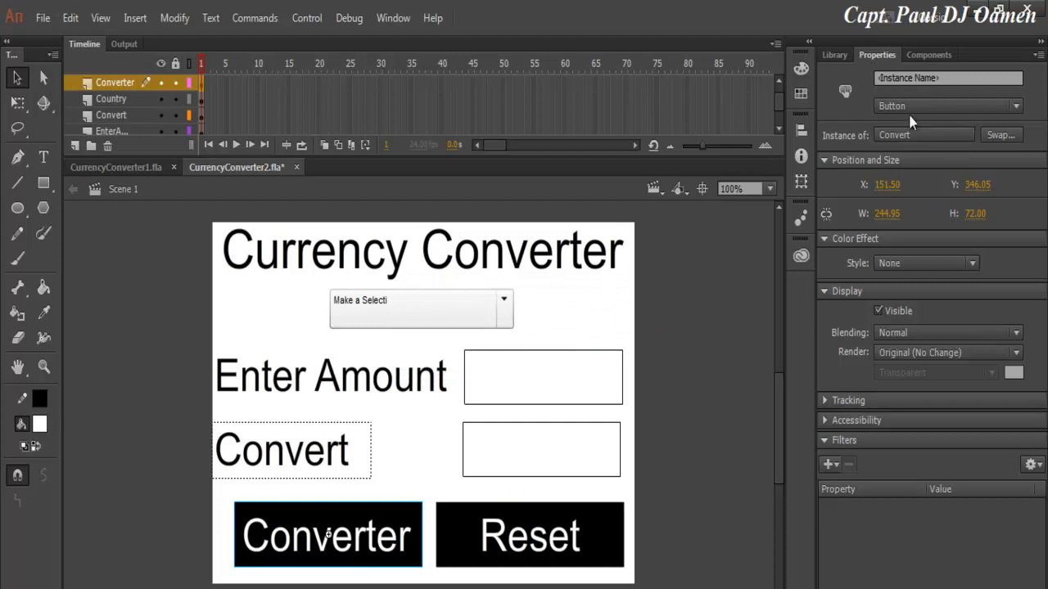
click(922, 77)
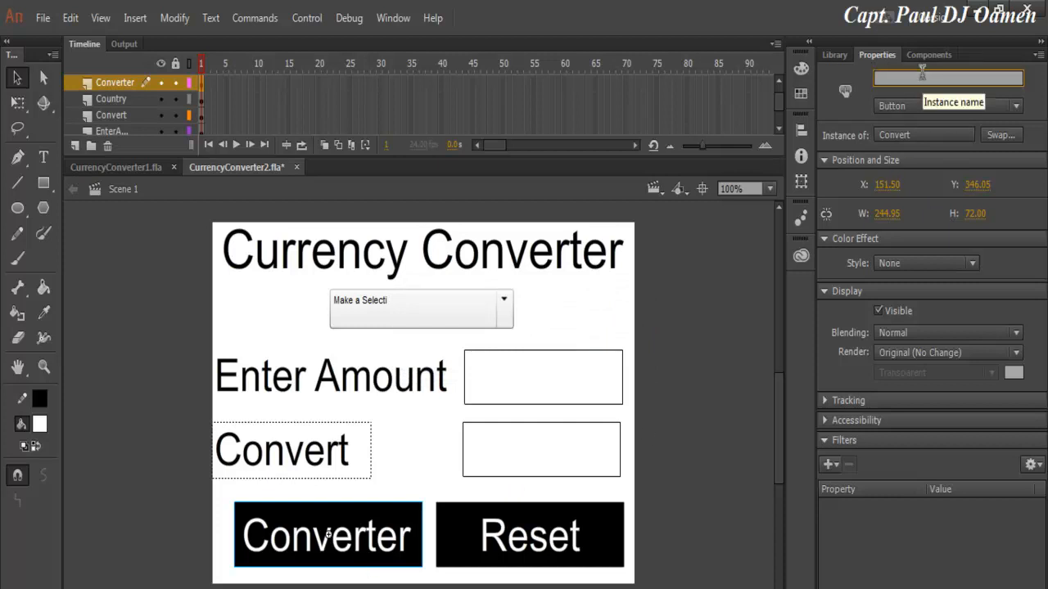
text(Co)
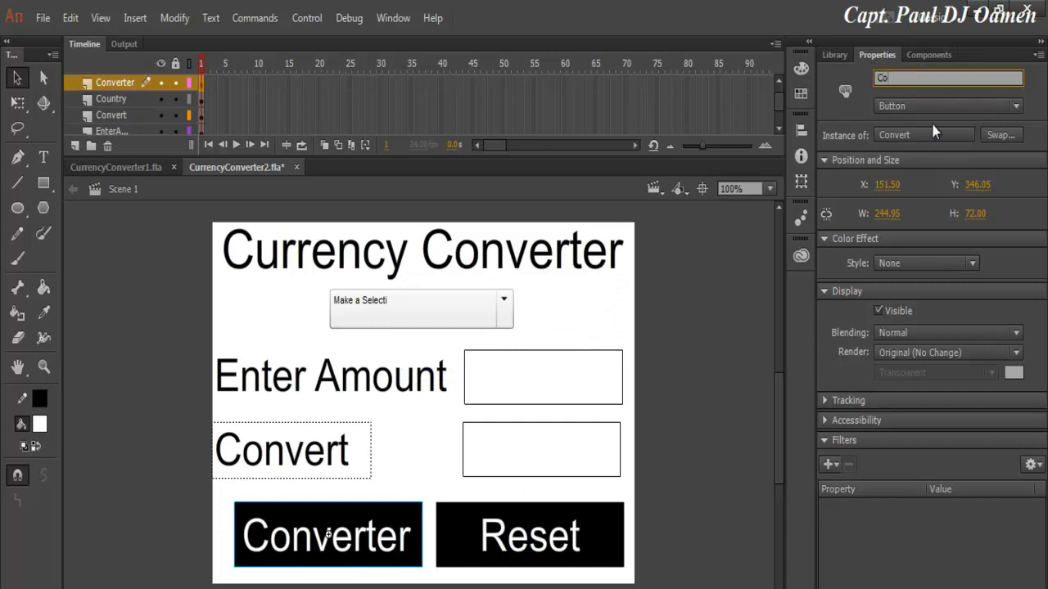
text(nverter)
Step: Give the Reset button on the stage the instance name Reset
click(567, 536)
click(930, 76)
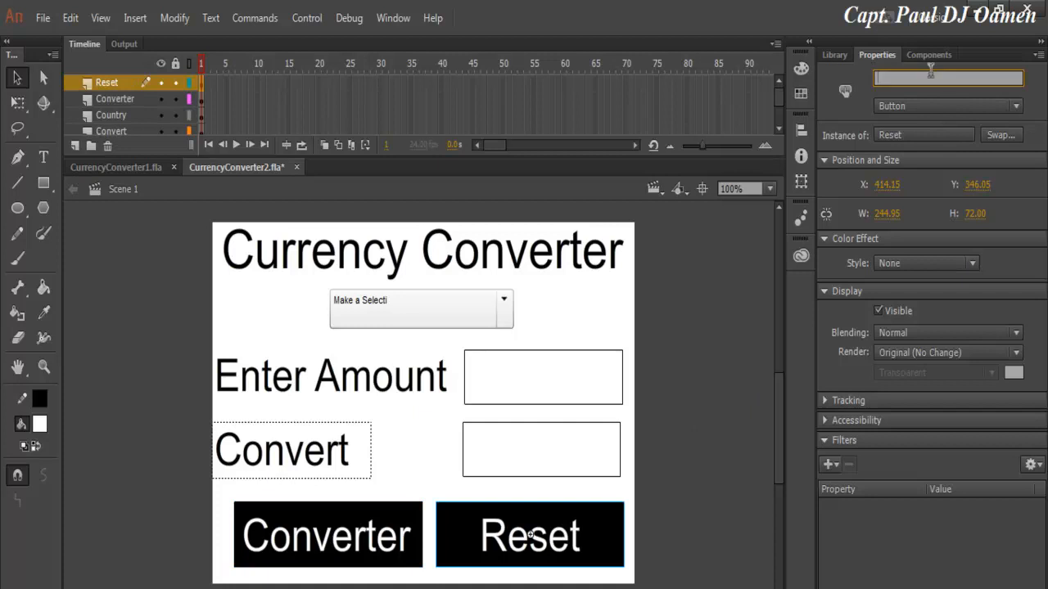
text(Reset)
click(559, 538)
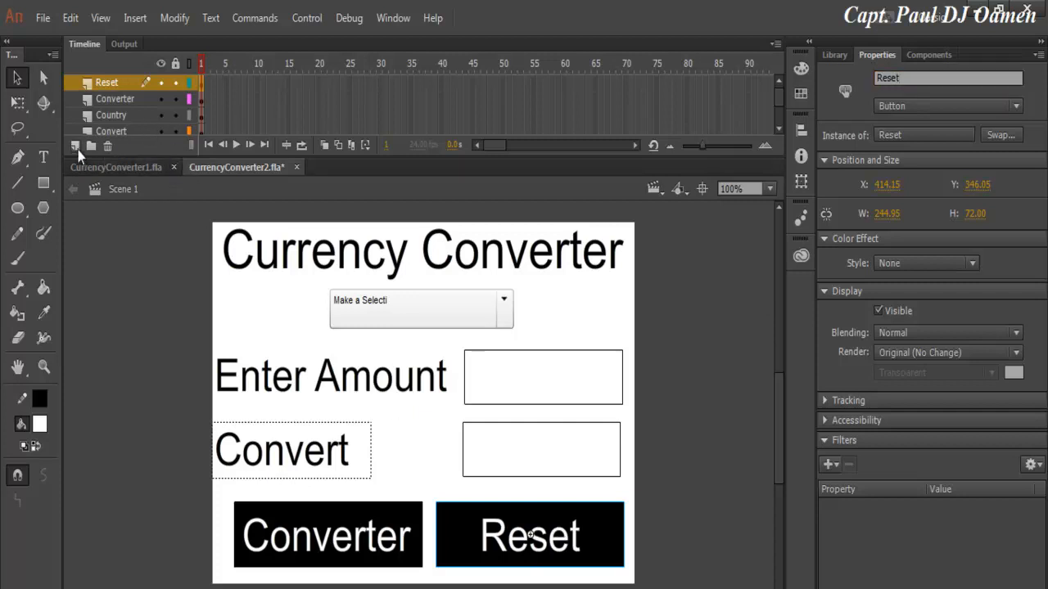
Step: Lock all existing layers and add a new layer named Action above the Reset layer
click(174, 64)
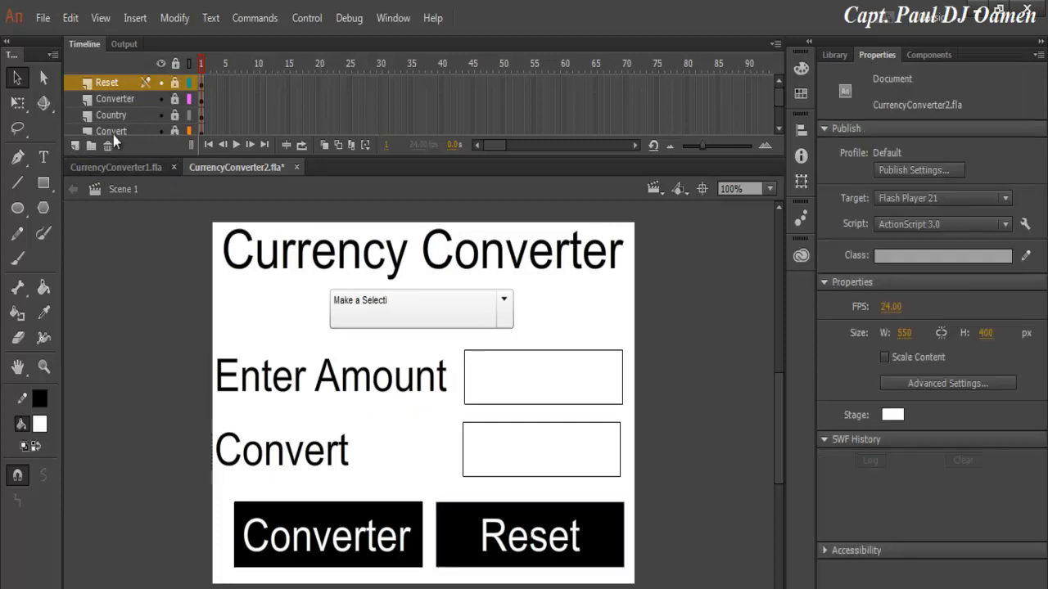
click(74, 145)
double_click(107, 82)
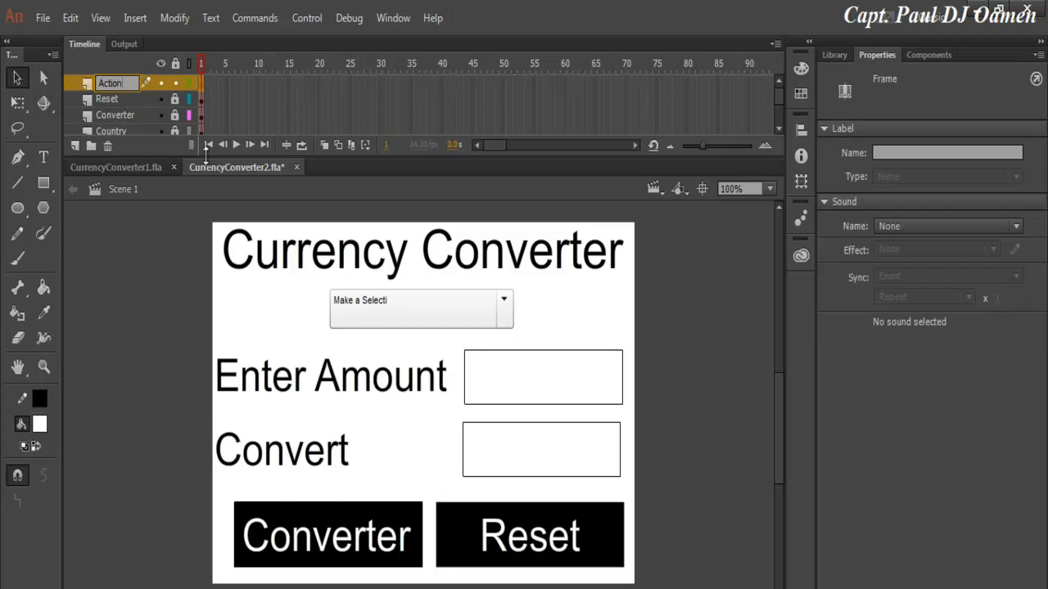
click(115, 250)
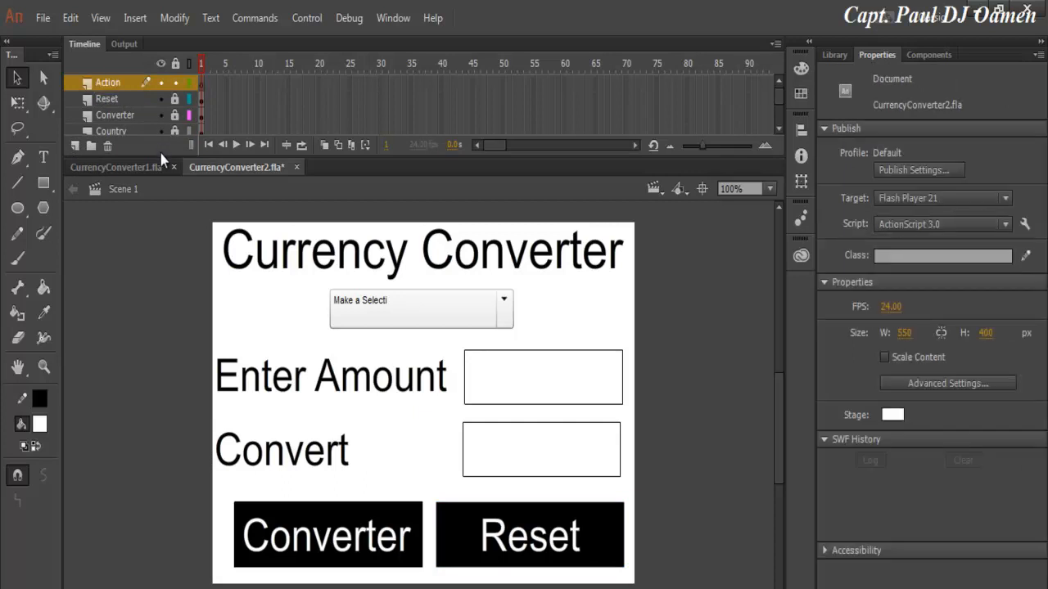
drag(160, 156, 160, 244)
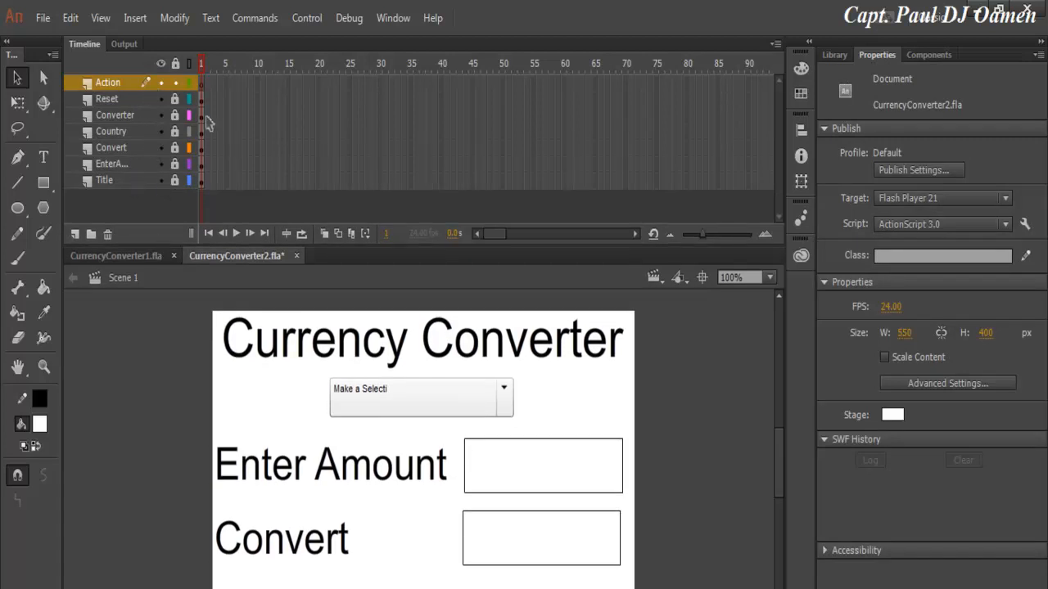
Step: Open the Actions code editor for frame 1 of the Action layer
click(202, 83)
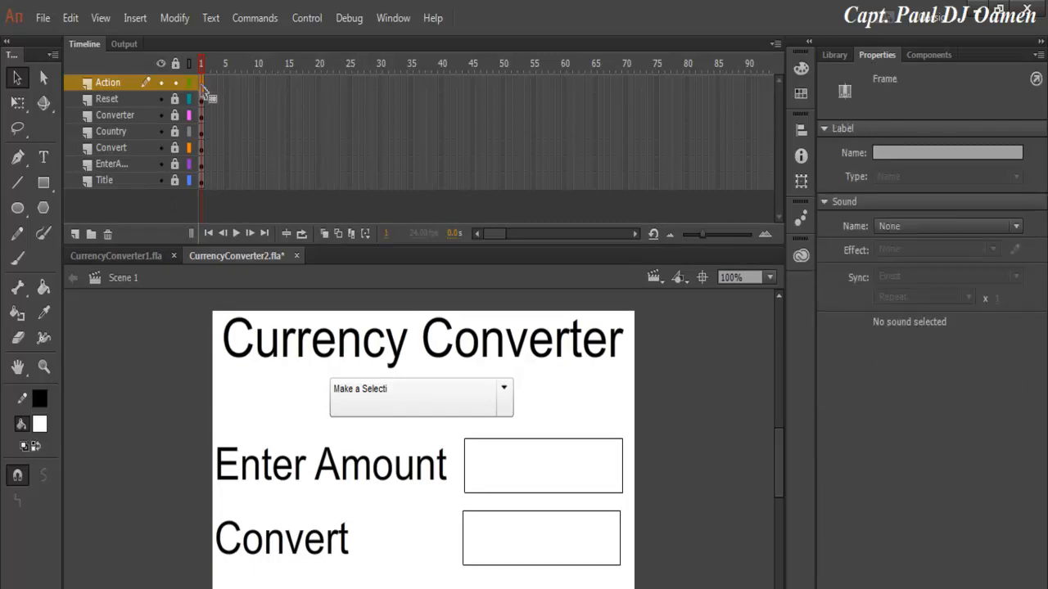
right_click(203, 92)
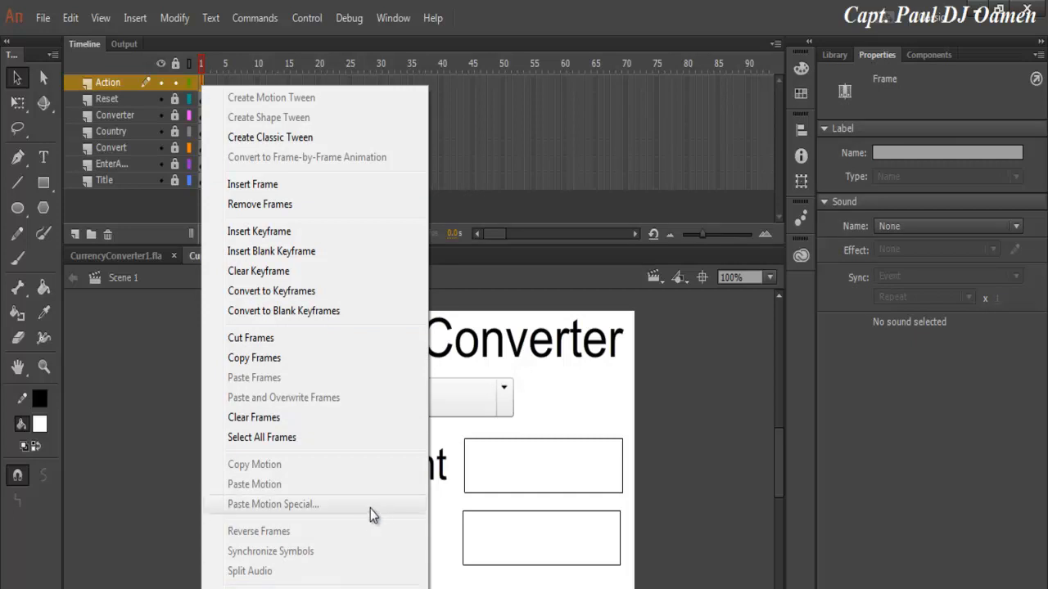
click(202, 81)
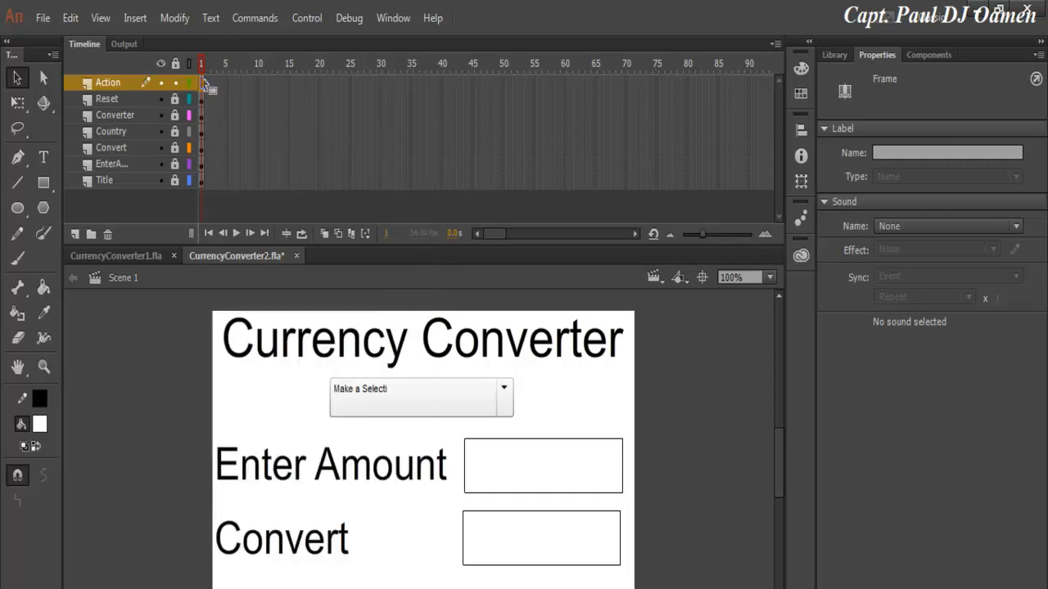
click(390, 19)
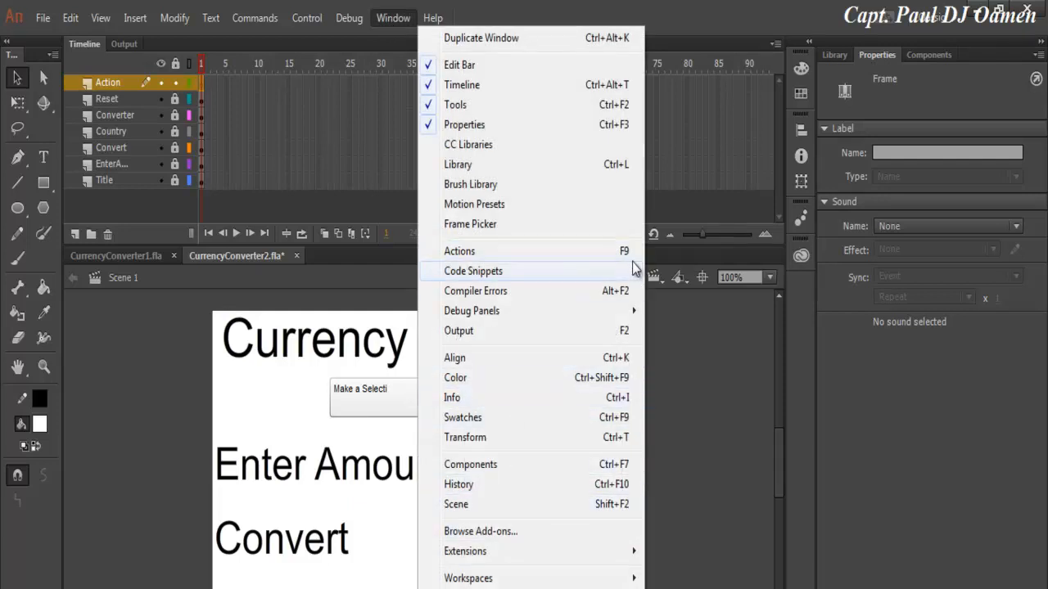
click(513, 252)
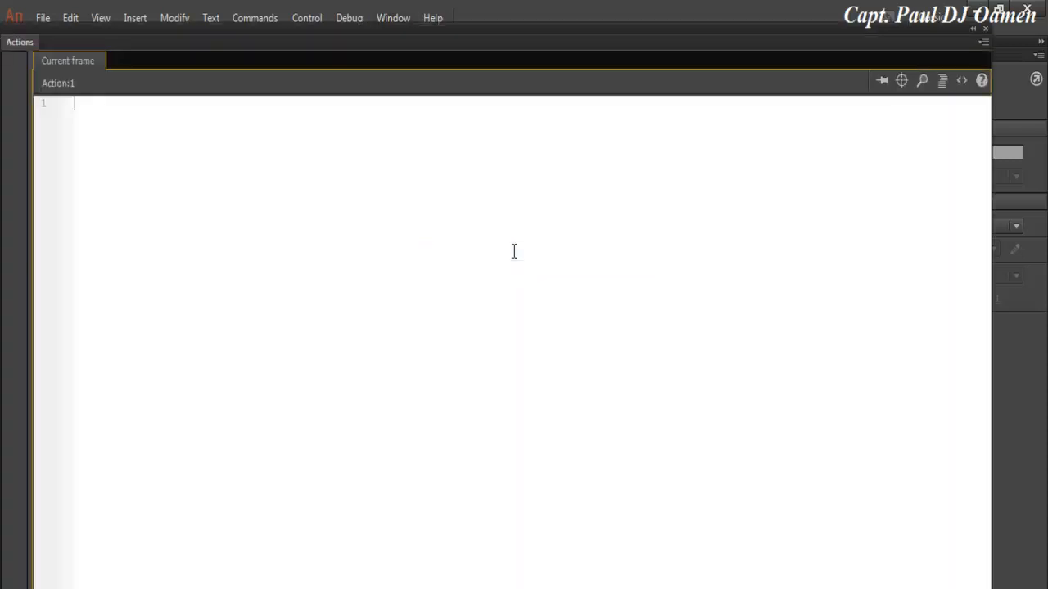
Step: Insert the ActionScript Timeline Navigation code snippet "Stop at this Frame" into the frame's script
click(963, 82)
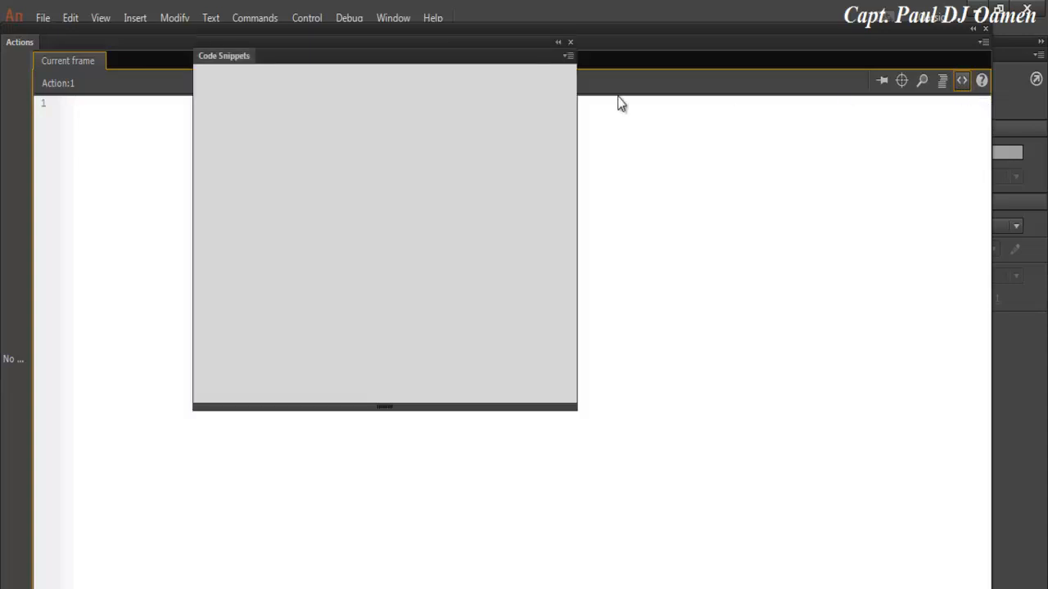
click(571, 41)
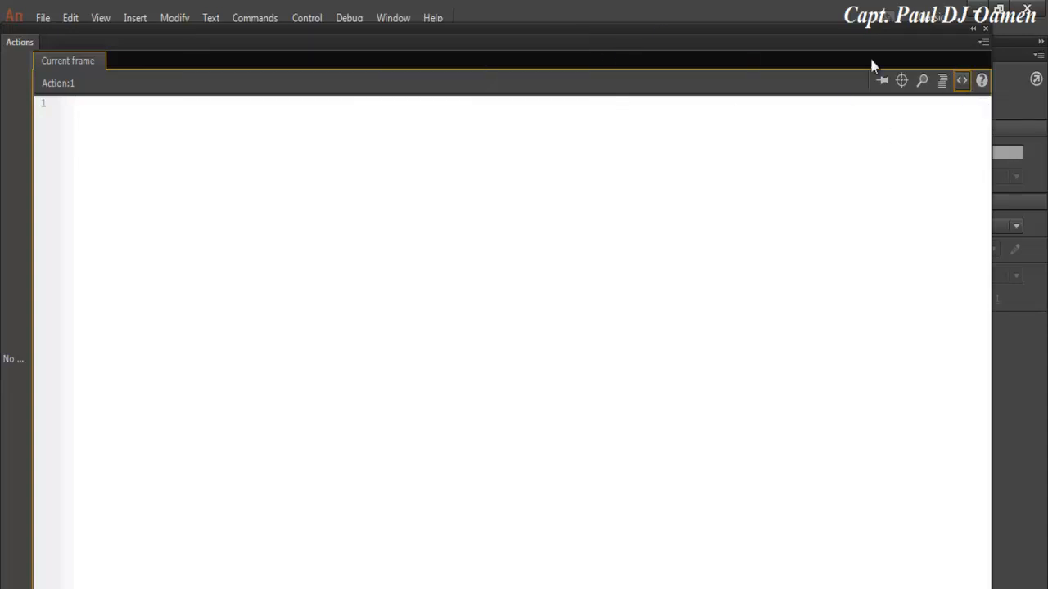
click(962, 83)
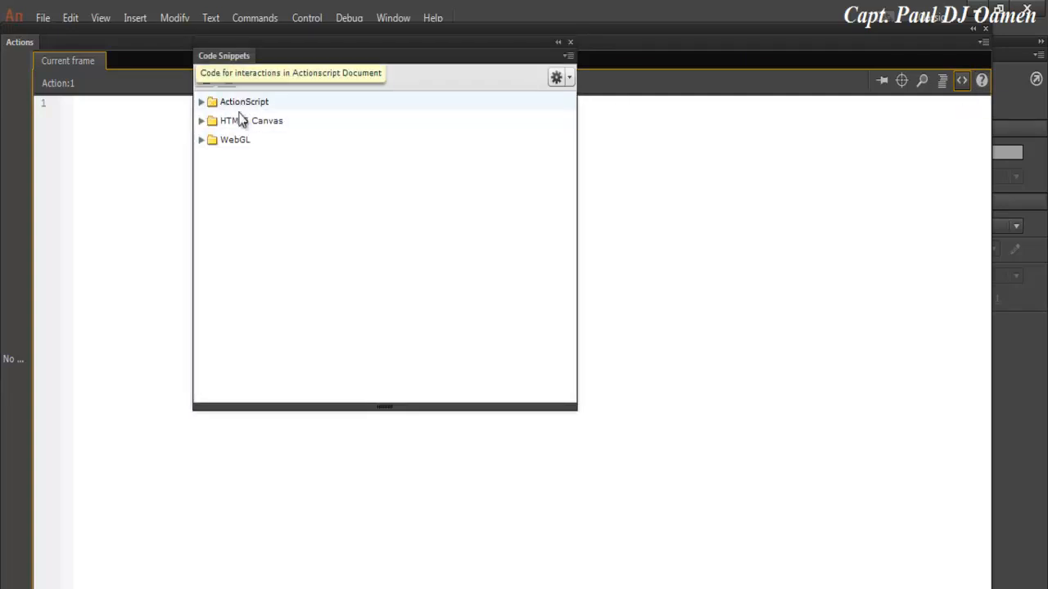
click(203, 105)
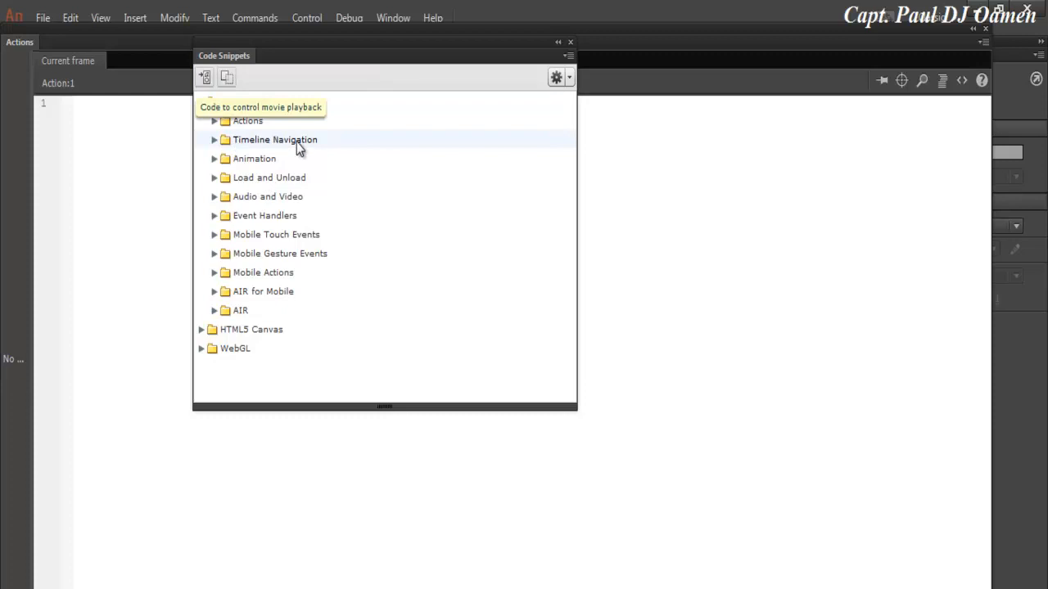
click(216, 141)
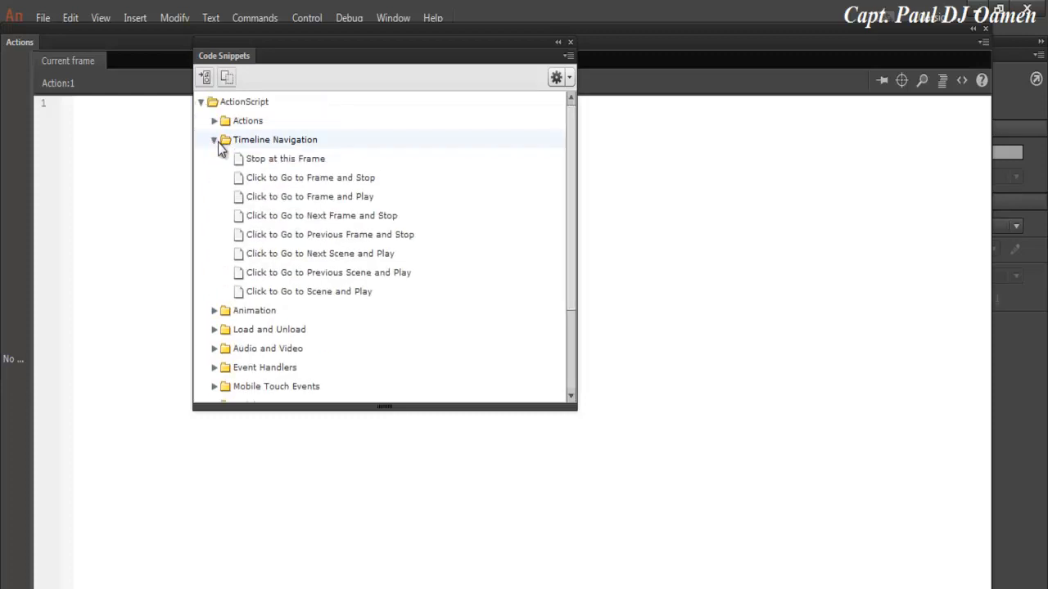
double_click(273, 166)
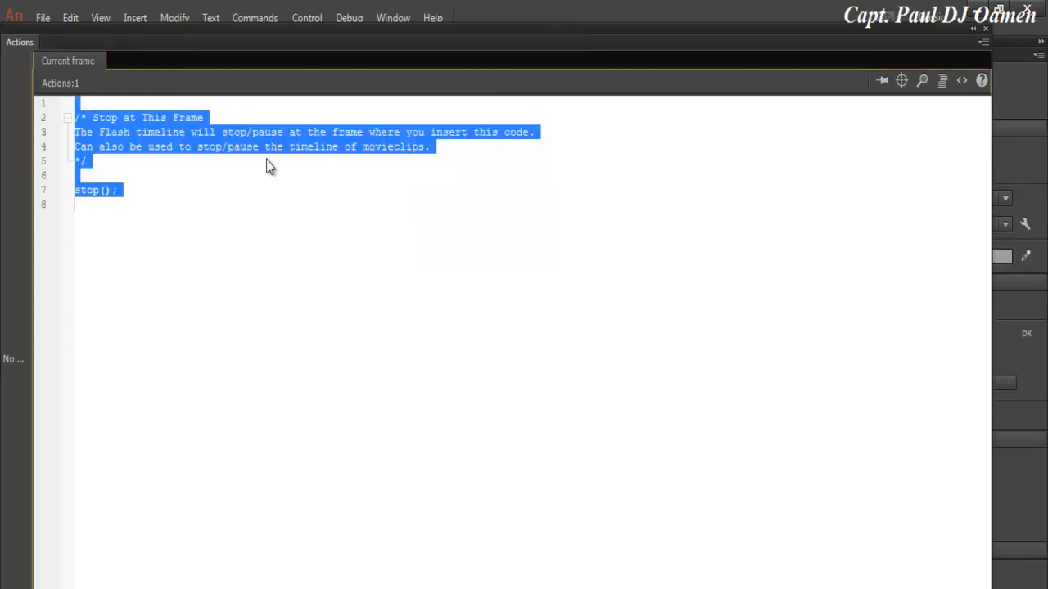
Step: Delete the snippet's explanatory comment block above the stop(); line
click(191, 181)
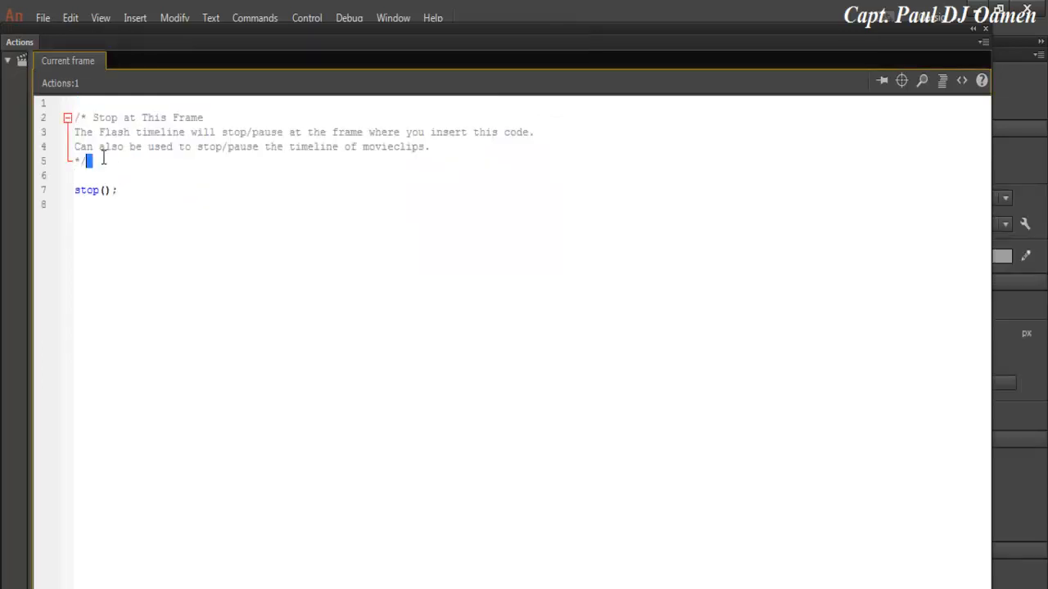
drag(113, 171, 63, 99)
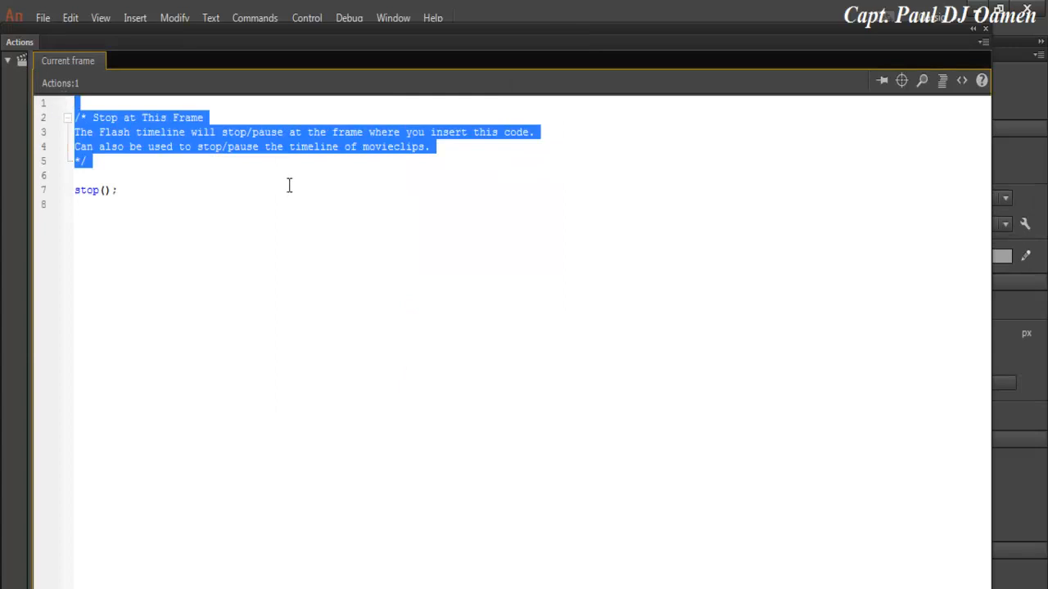
key(BackSpace)
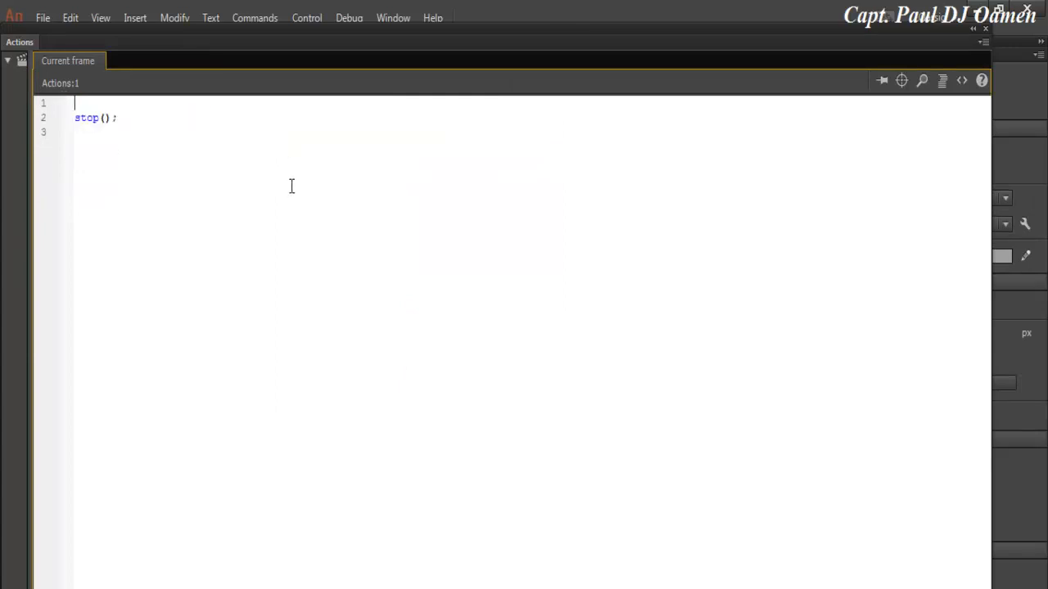
Step: Add blank lines above stop(); and declare the variable with var Nigeria:Number; on line 2
key(Return)
key(Return)
click(79, 104)
key(Return)
text(var Nig)
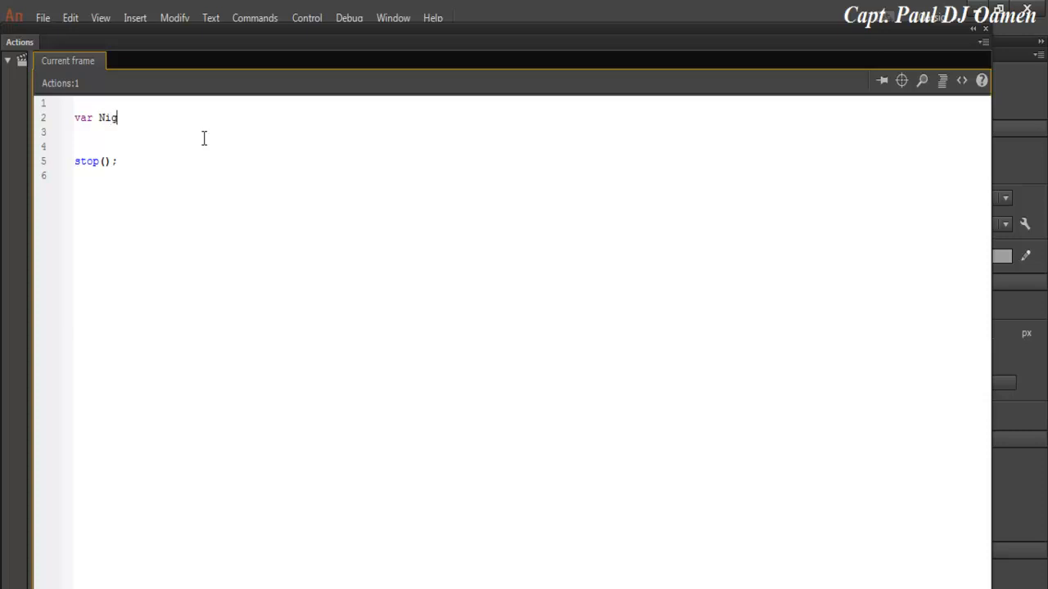
text(eria)
text(:Num)
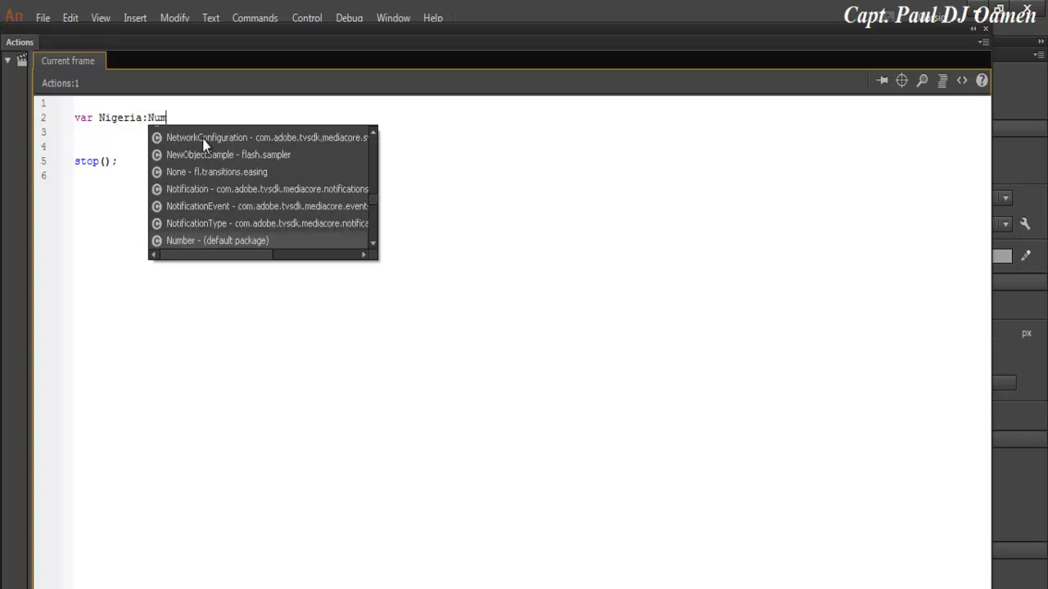
text(ber;)
key(Return)
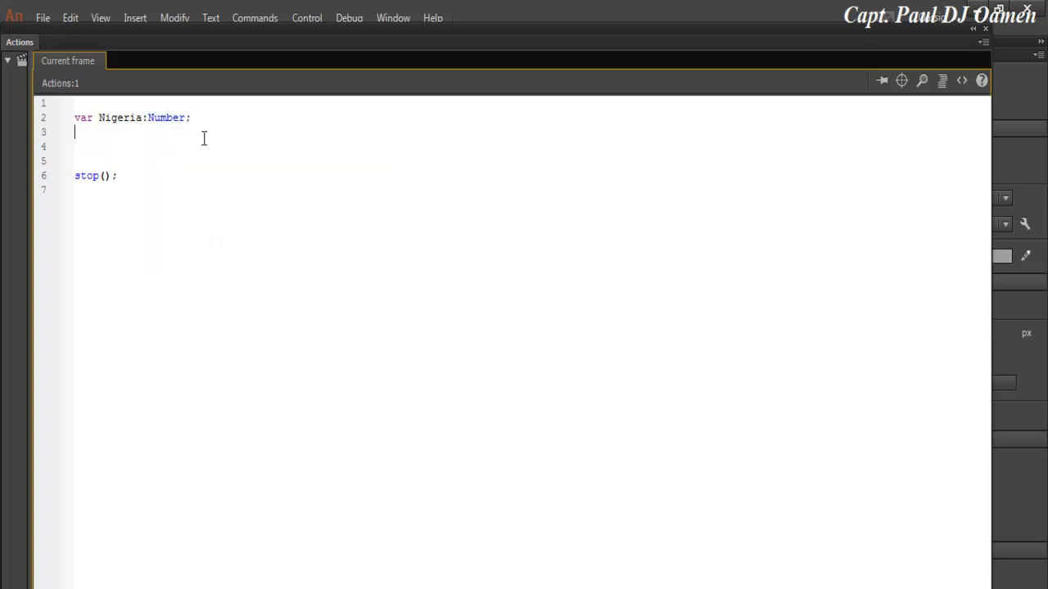
Step: Copy the var Nigeria:Number; declaration and paste it four times on the lines directly below it
drag(203, 117, 70, 129)
key(ctrl+c)
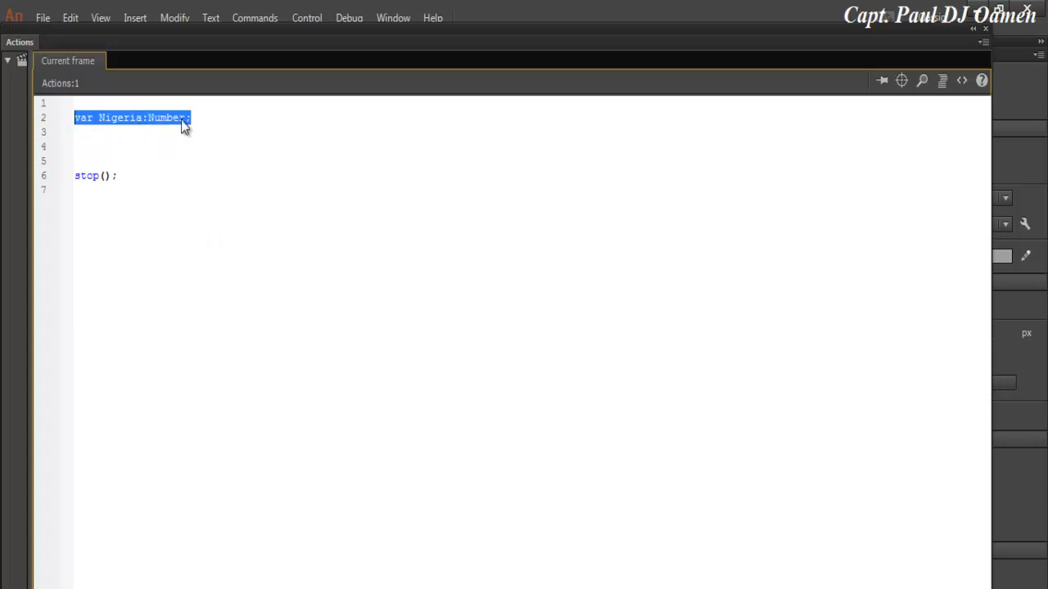
click(207, 116)
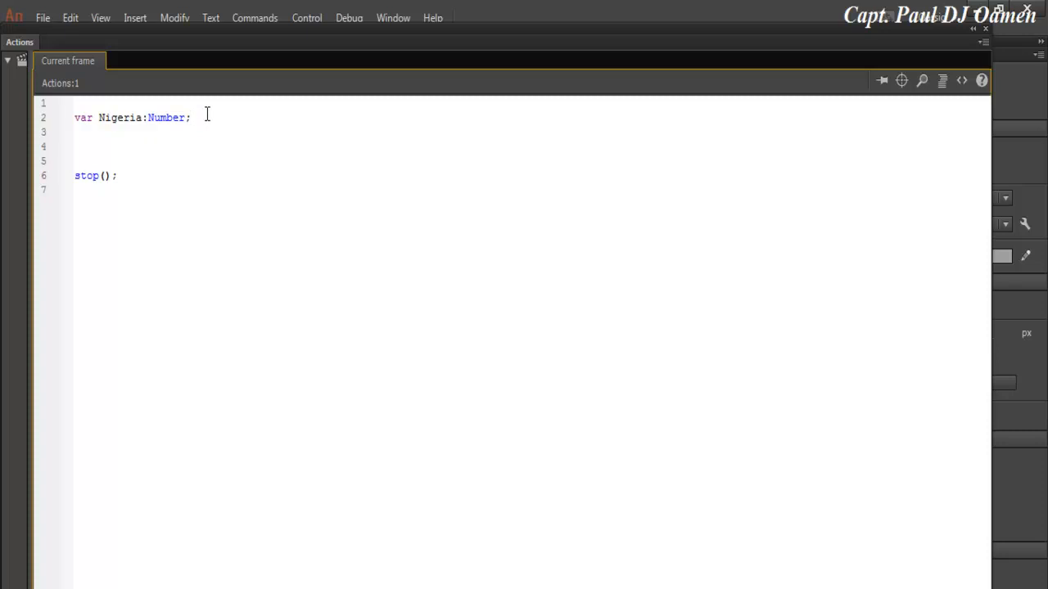
key(Return)
key(ctrl+v)
key(Return)
key(ctrl+v)
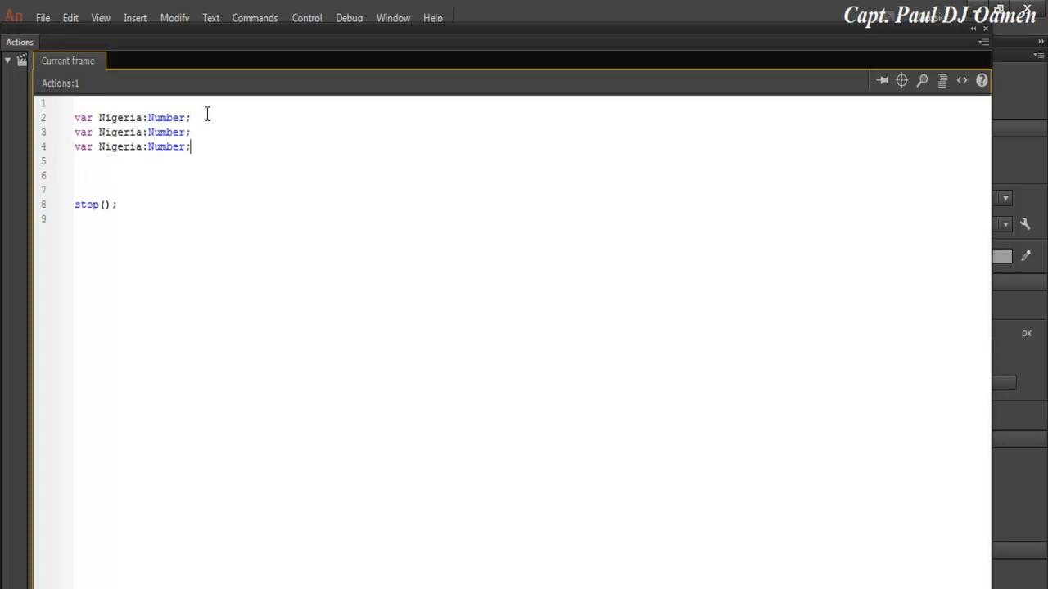
key(Return)
key(ctrl+v)
key(Return)
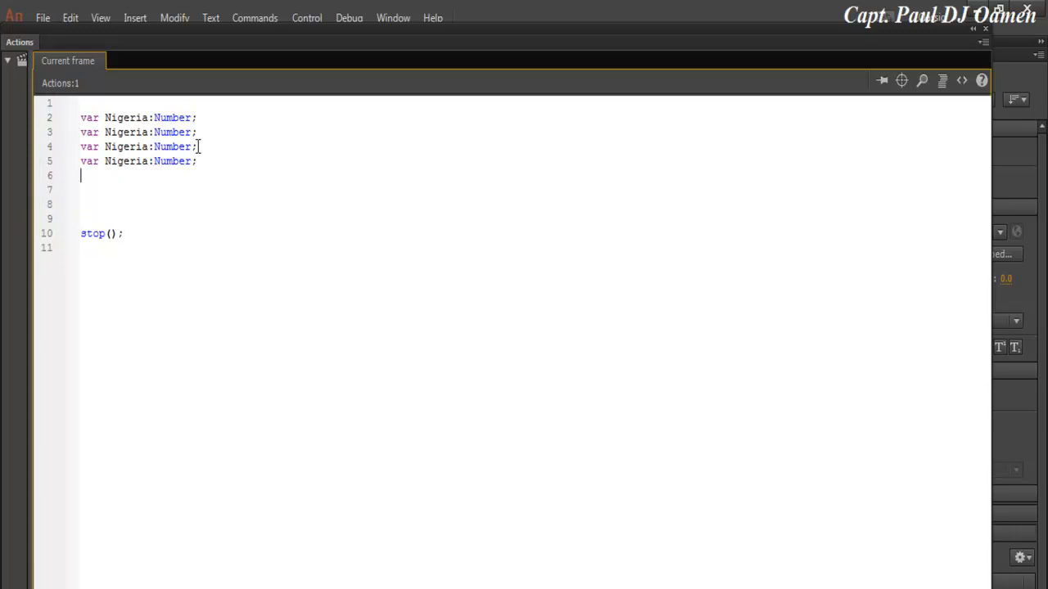
key(ctrl+v)
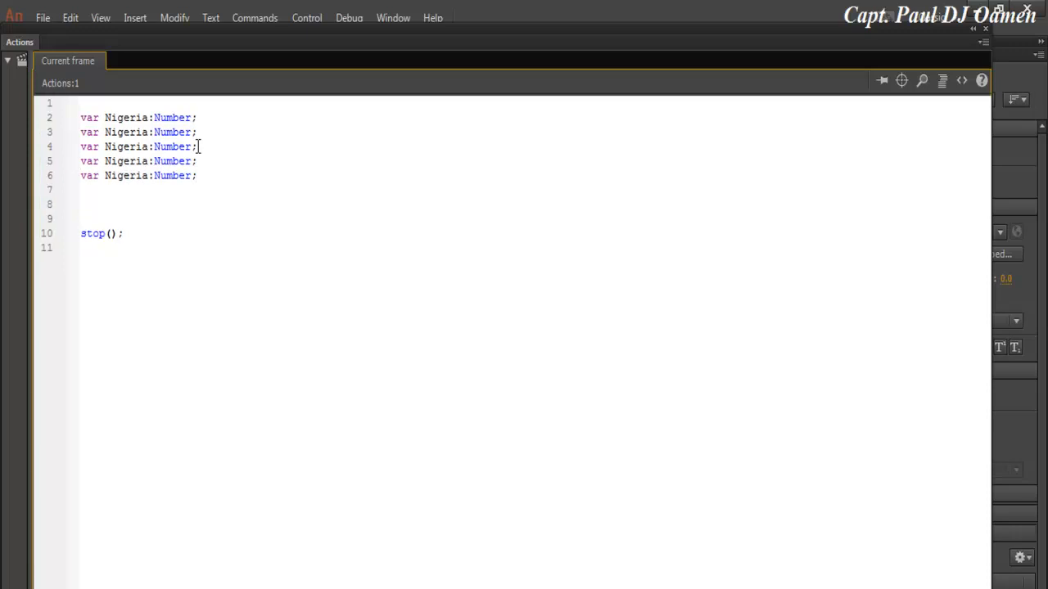
Step: Paste two more copies of the var Nigeria:Number; declaration on lines 7 and 8
key(Return)
key(ctrl+v)
key(Return)
key(ctrl+v)
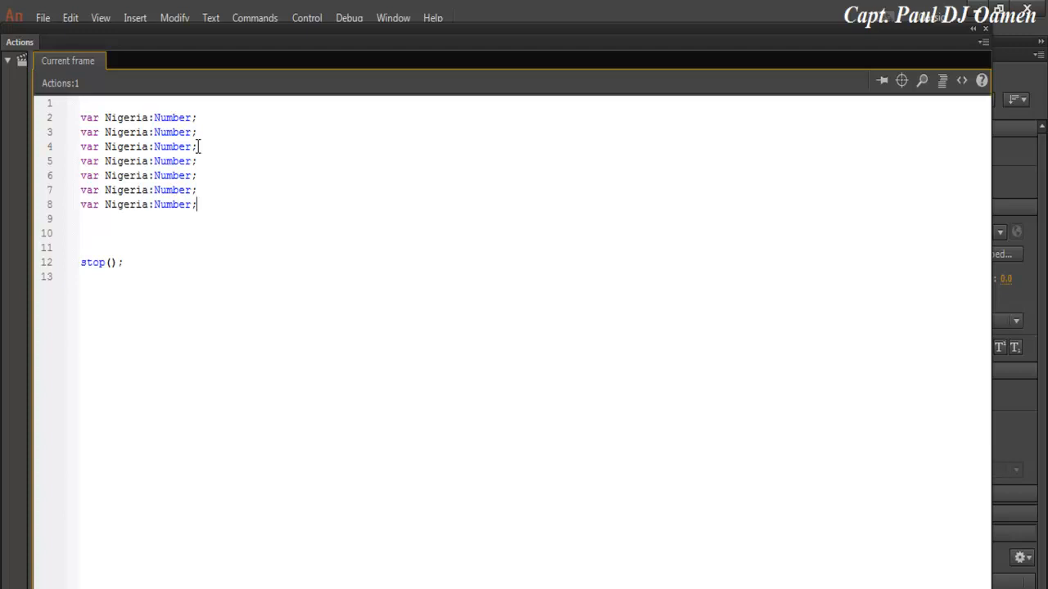
Step: Rename the variables declared on lines 3 and 4 to Canada and India
drag(149, 132, 105, 130)
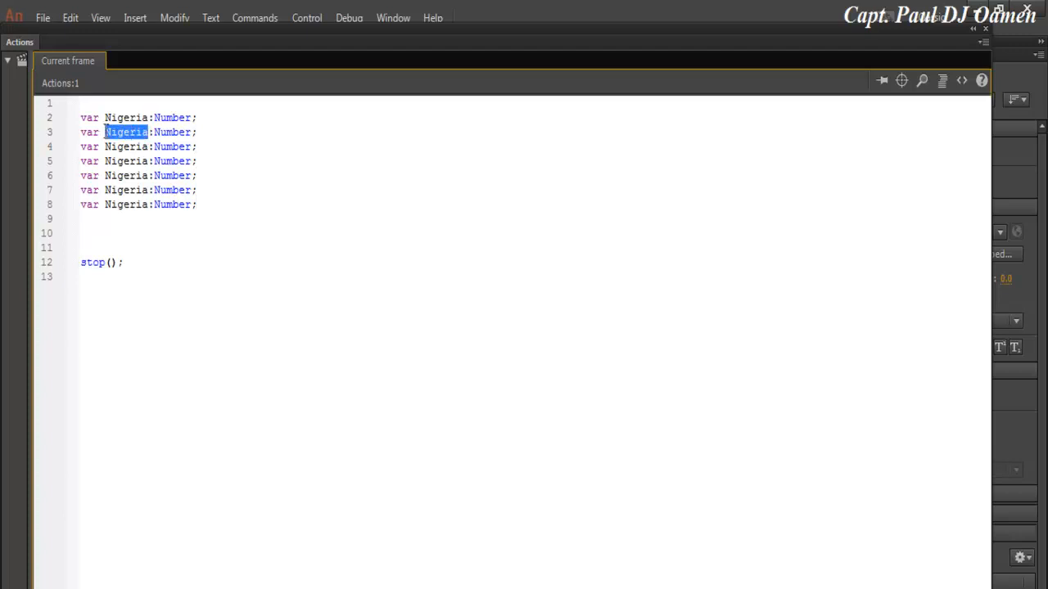
text(Cand)
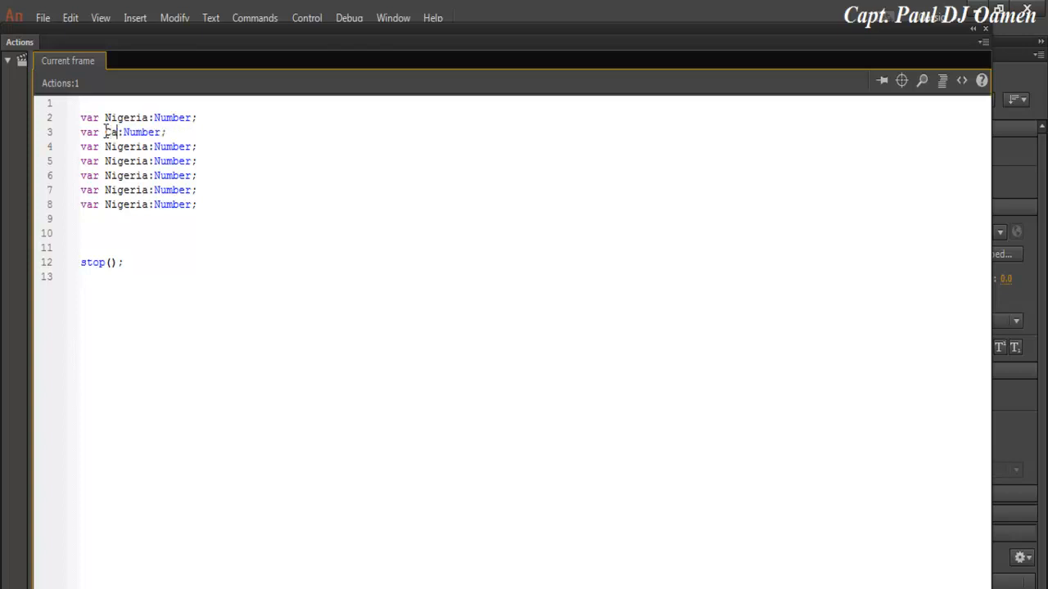
key(BackSpace)
text(ada)
drag(148, 147, 106, 146)
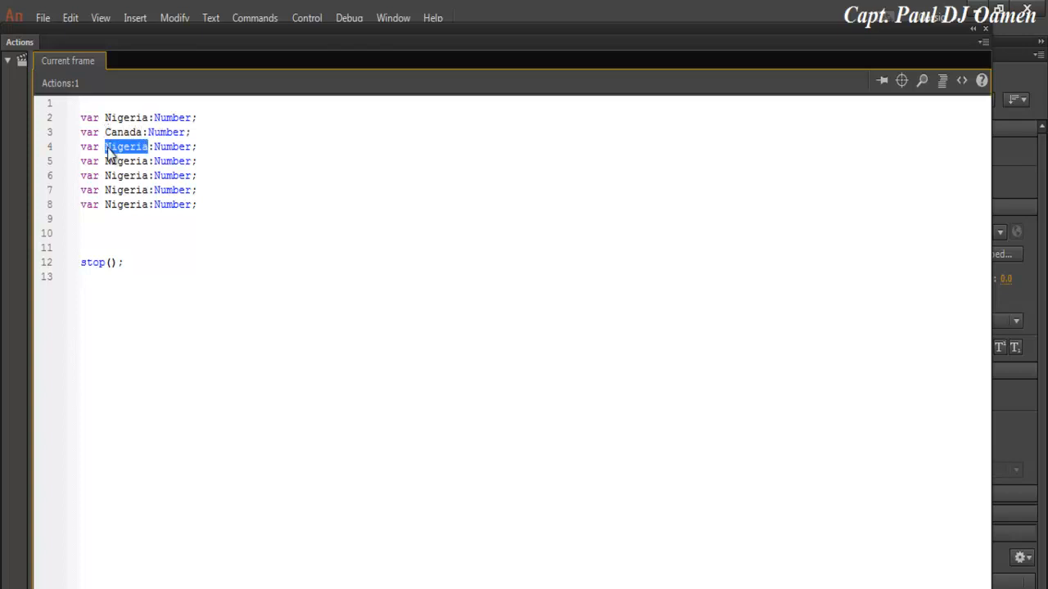
text(Tndia)
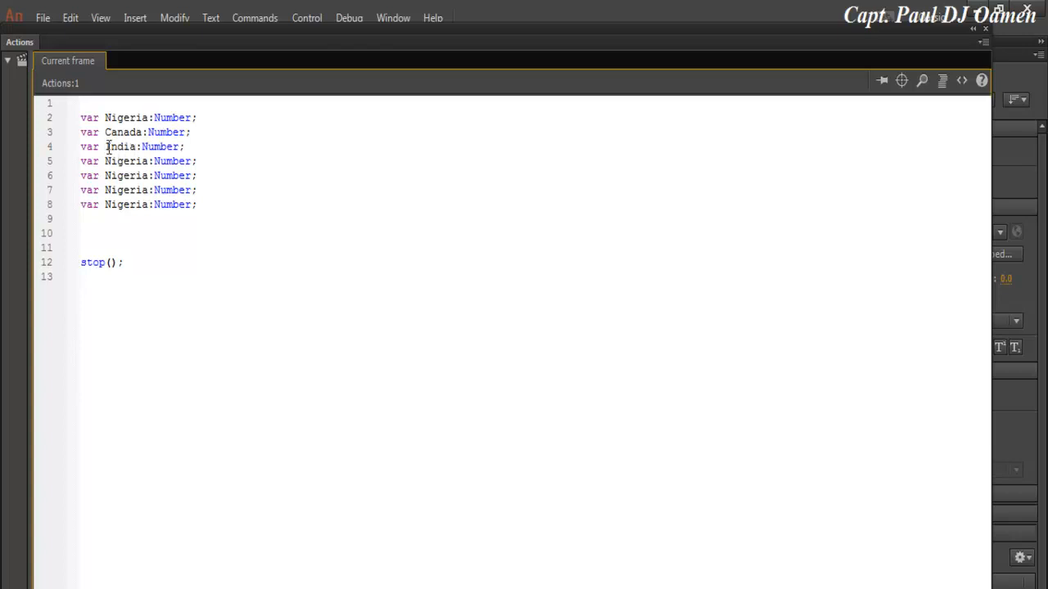
Step: Rename the variables declared on lines 5 and 6 to Kenyan and Brazil
drag(150, 160, 106, 163)
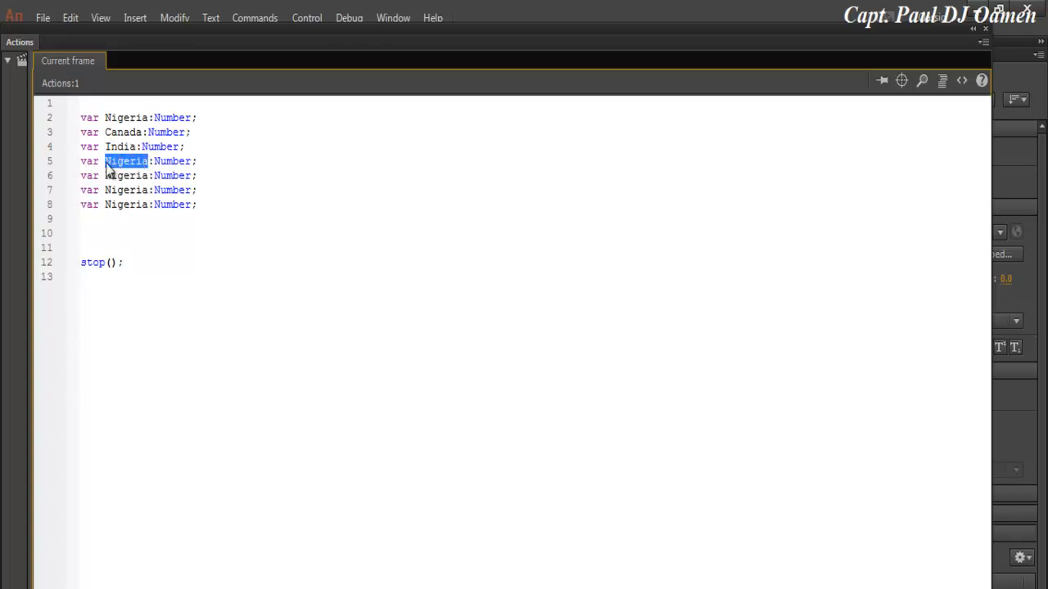
text(K)
text(eny)
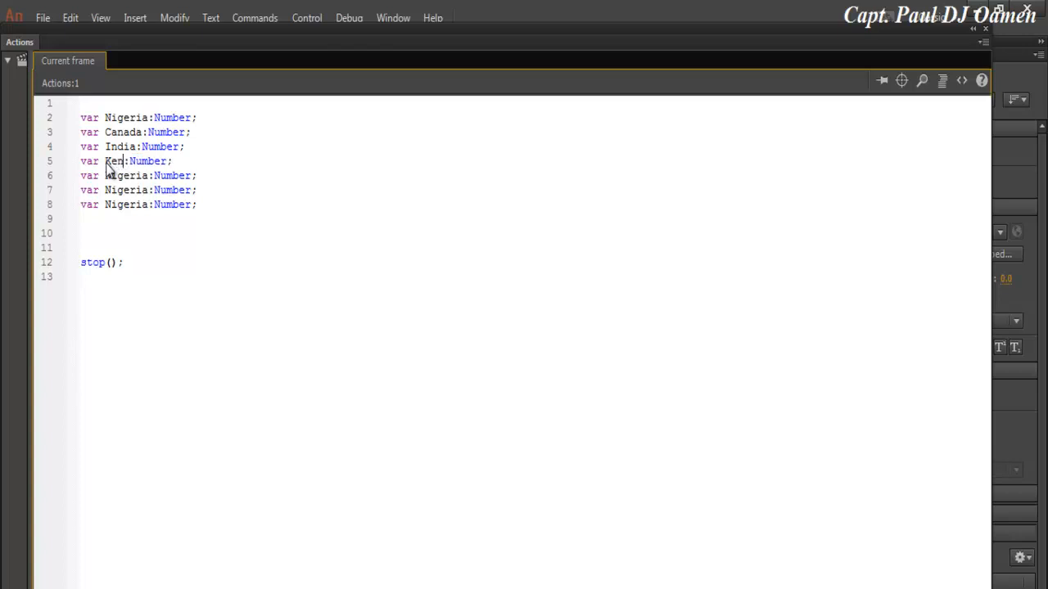
text(an)
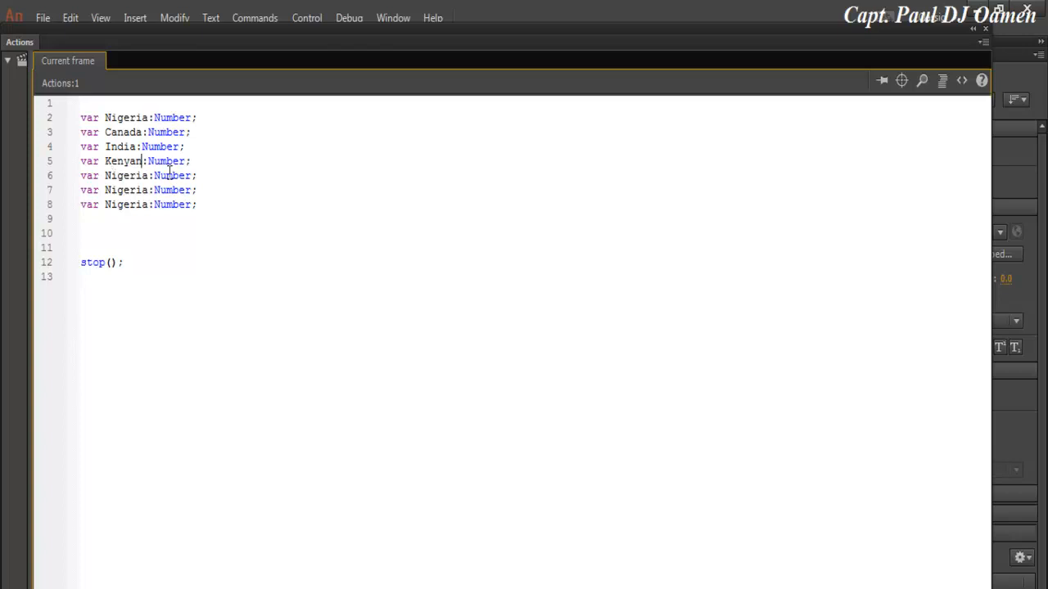
drag(149, 175, 109, 183)
text(R)
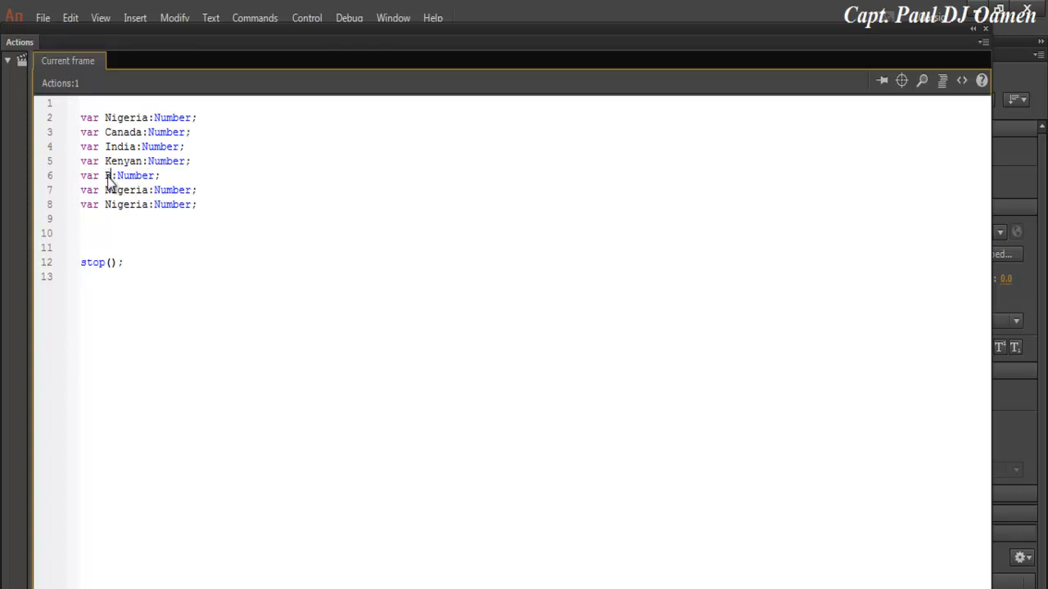
text(razil)
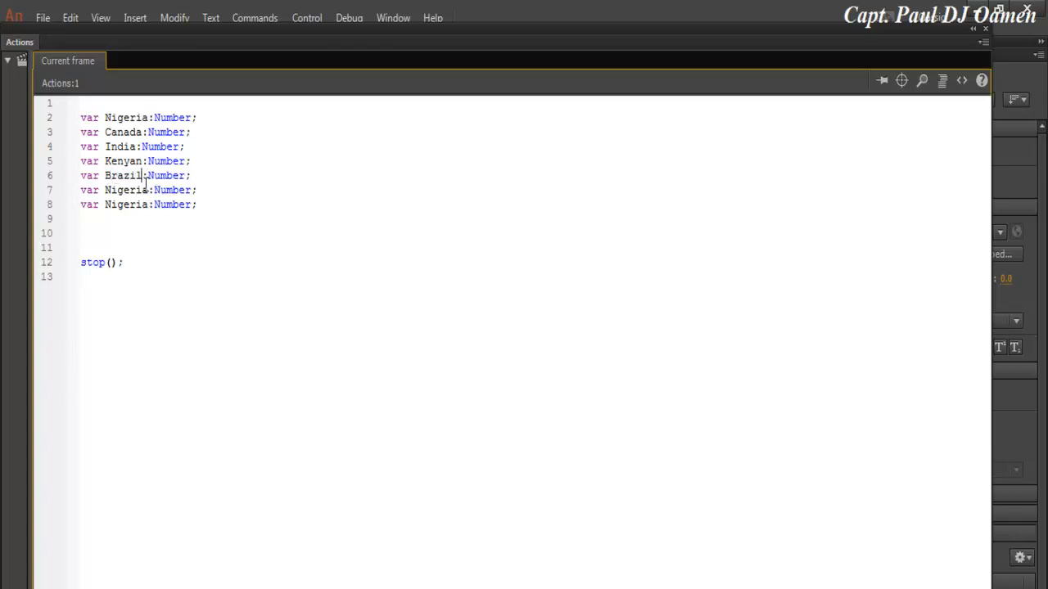
Step: Rename the variables declared on lines 7 and 8 to Philippine and USA
drag(148, 193, 105, 194)
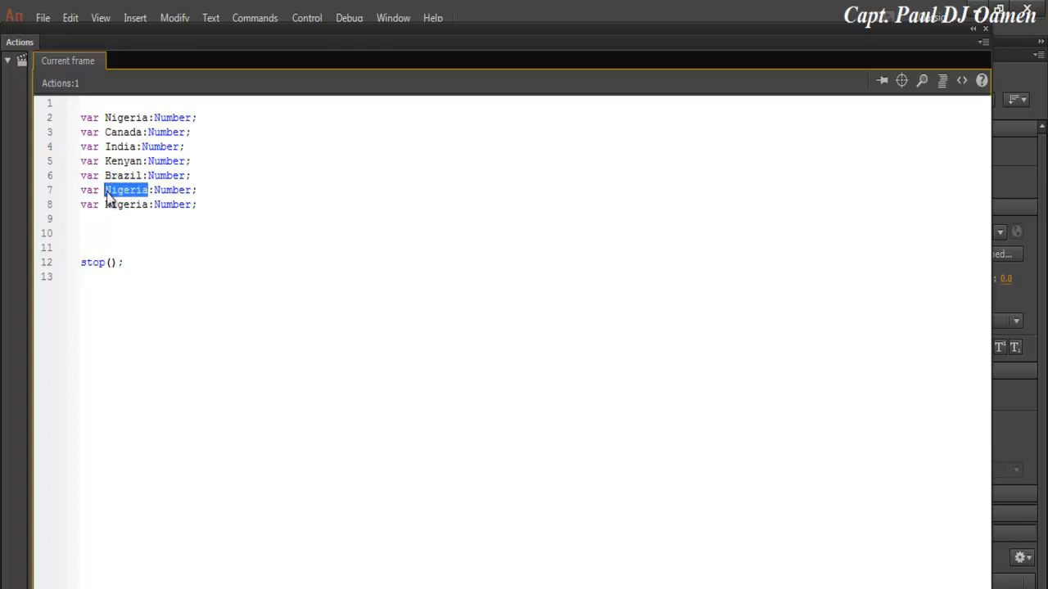
text(Fhili)
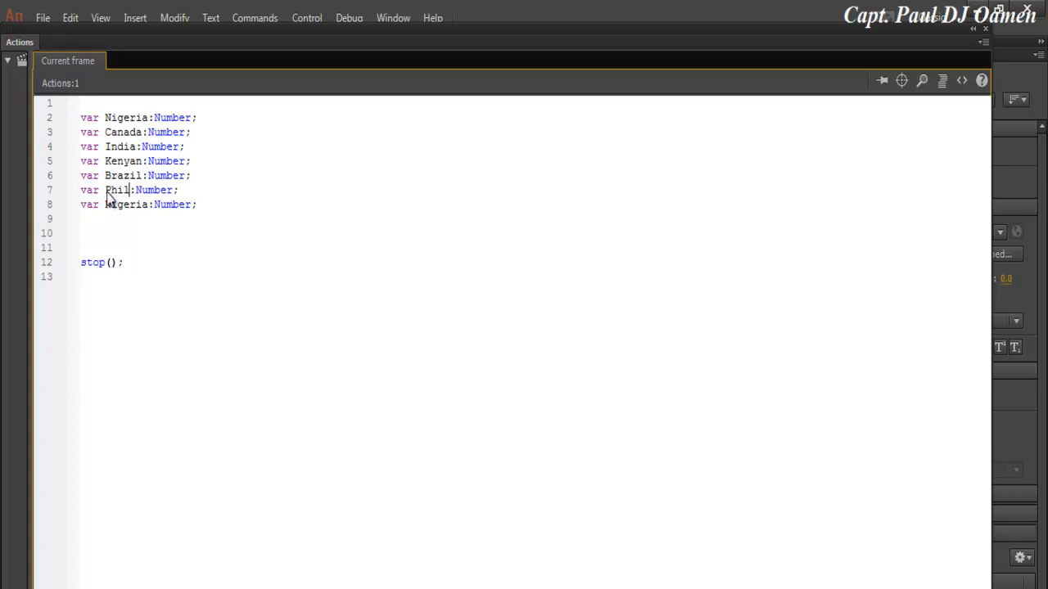
text(ppine)
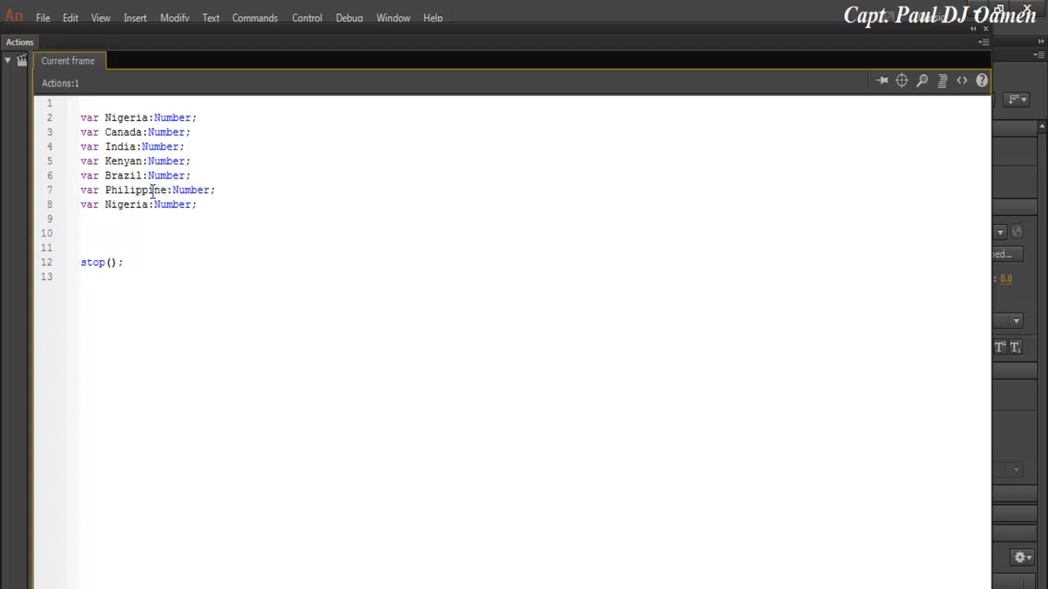
drag(148, 205, 106, 210)
text(USA)
Step: Declare var Britian_Pound; and var iAmount; below the USA declaration, leaving one blank line between, and close the script editor
click(187, 204)
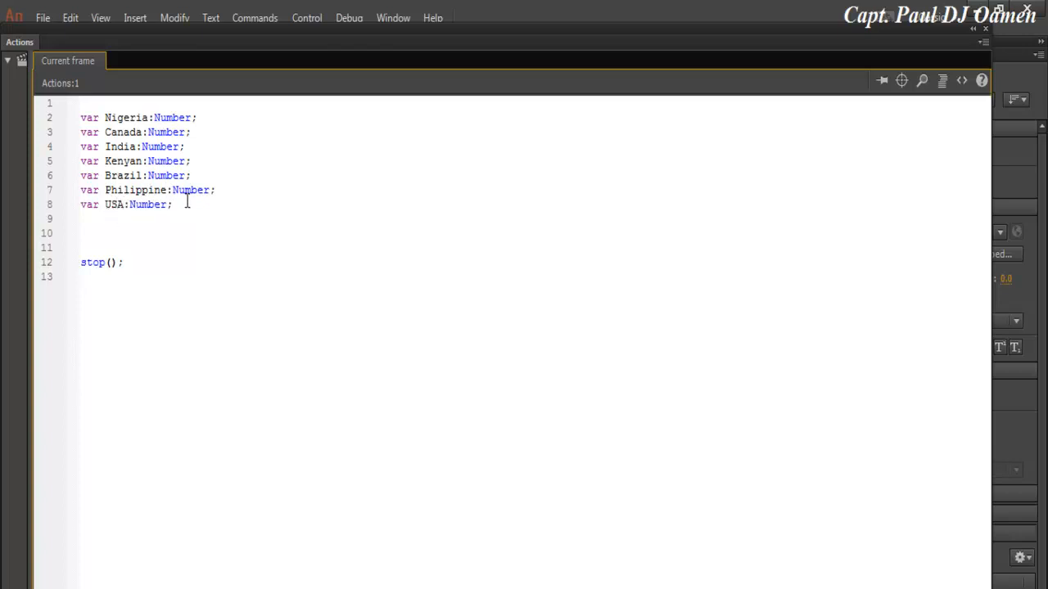
key(Return)
key(Return)
text(var )
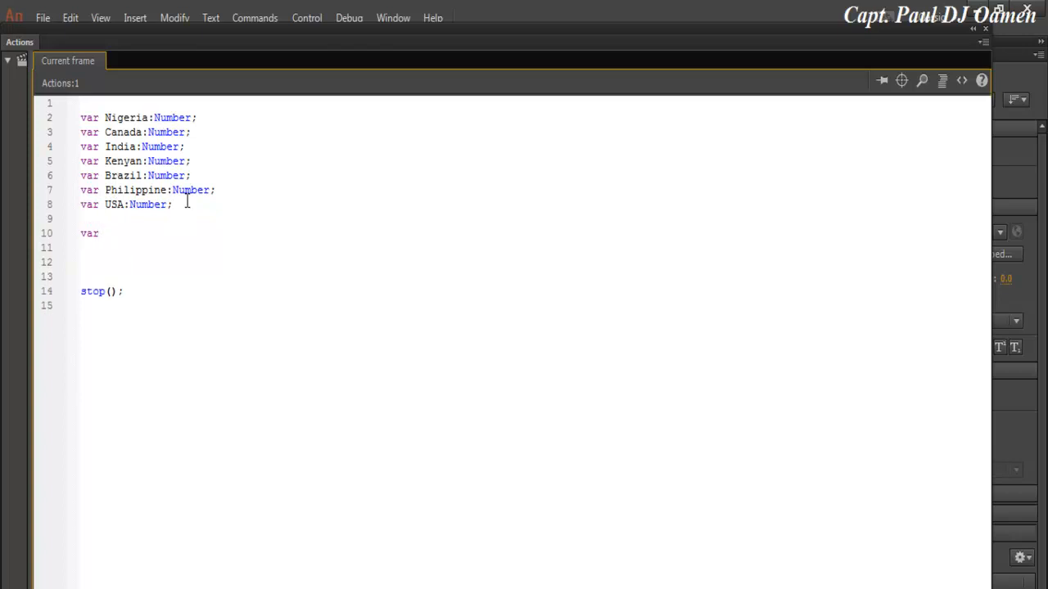
text(Britian_Pound;)
key(Return)
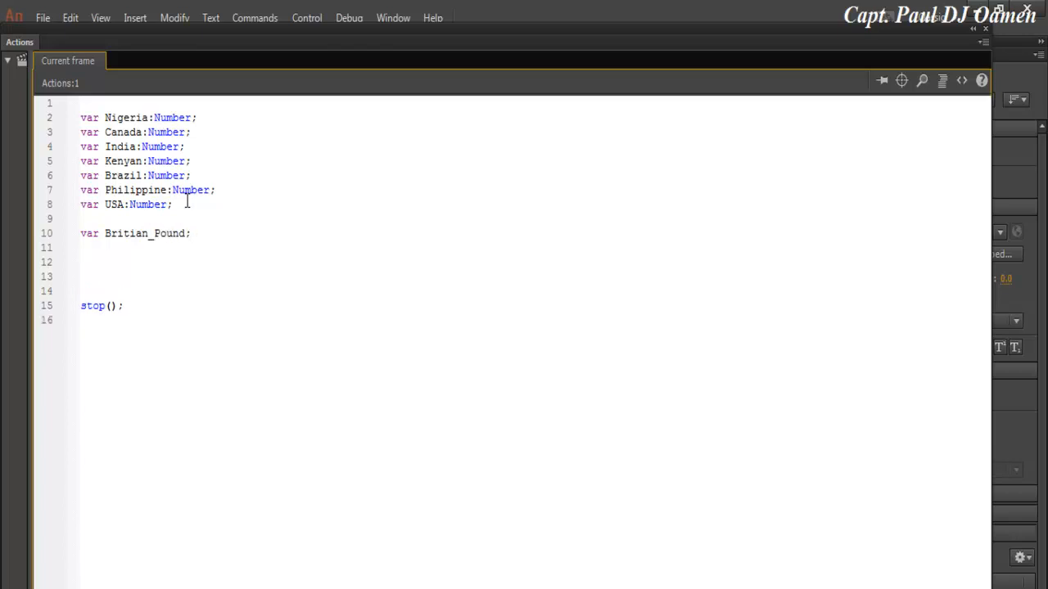
text(var iAmount;)
click(985, 31)
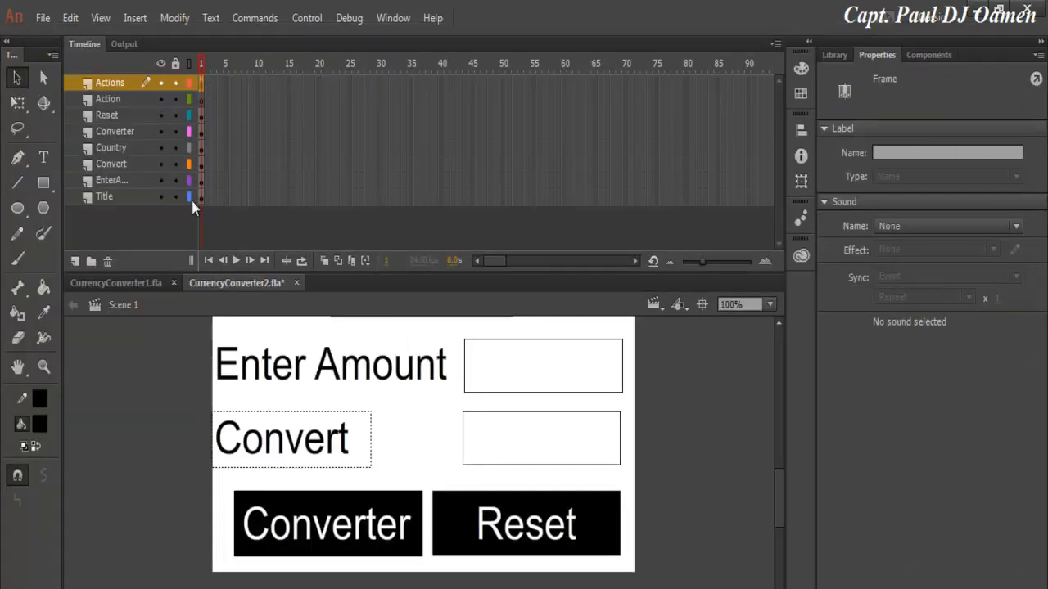
Step: Add the ActionScript Event Handlers snippet "Mouse Click Event" to the Converter button
click(300, 530)
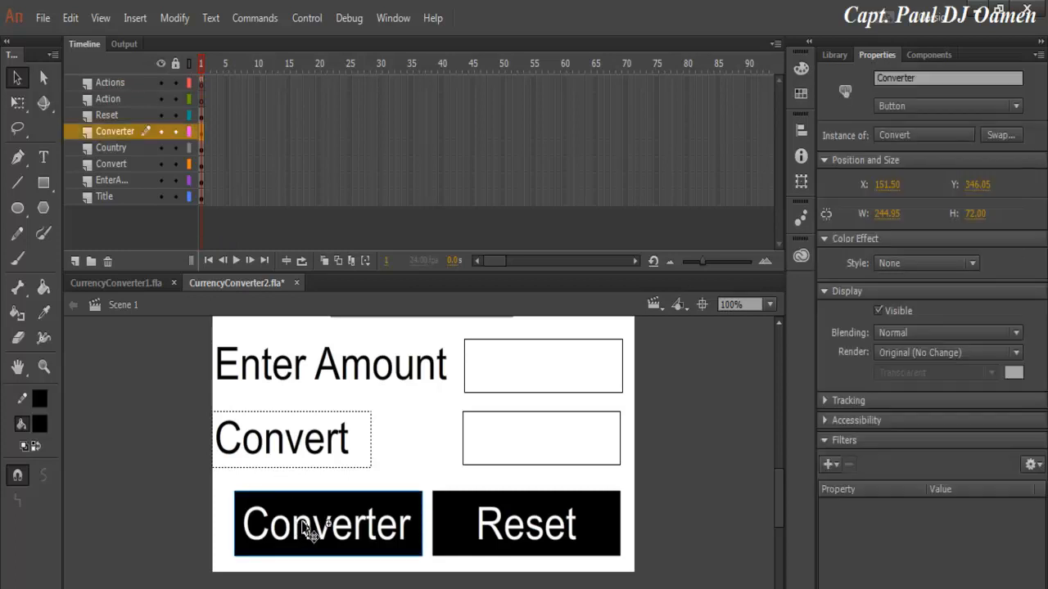
right_click(204, 140)
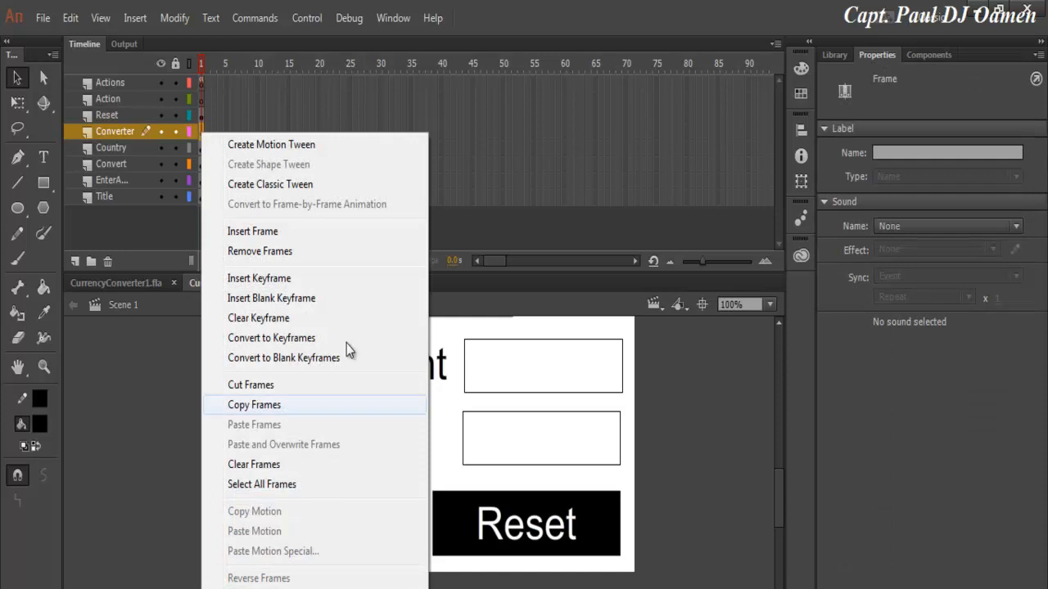
click(386, 20)
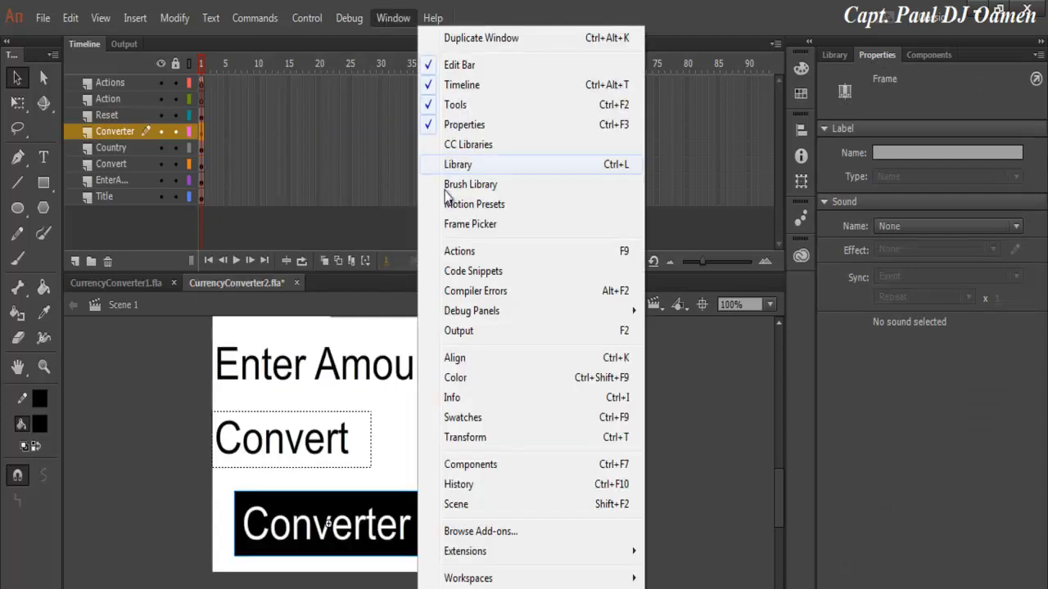
click(459, 252)
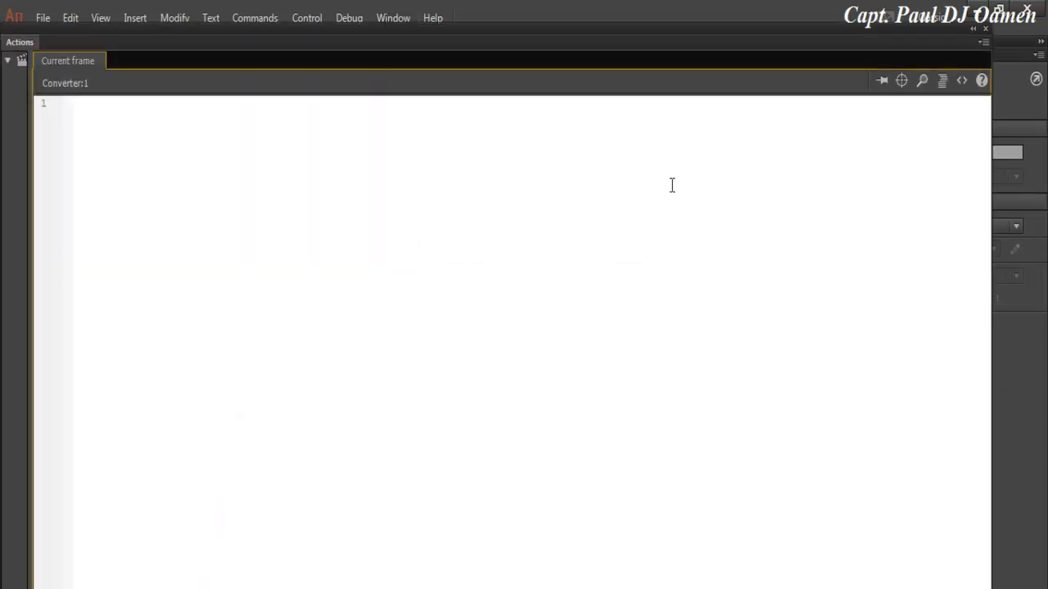
click(962, 81)
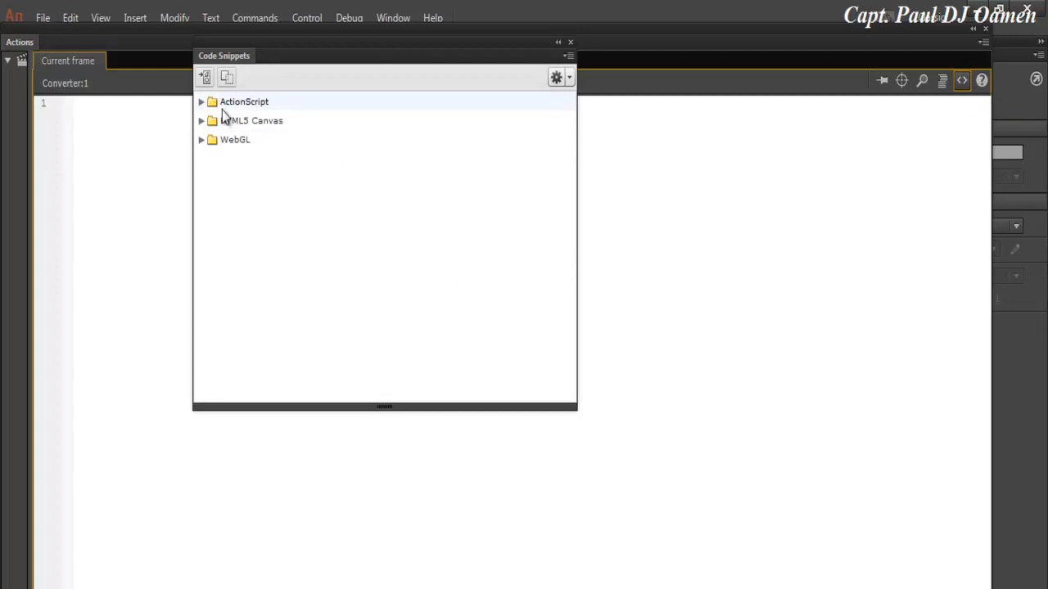
click(202, 102)
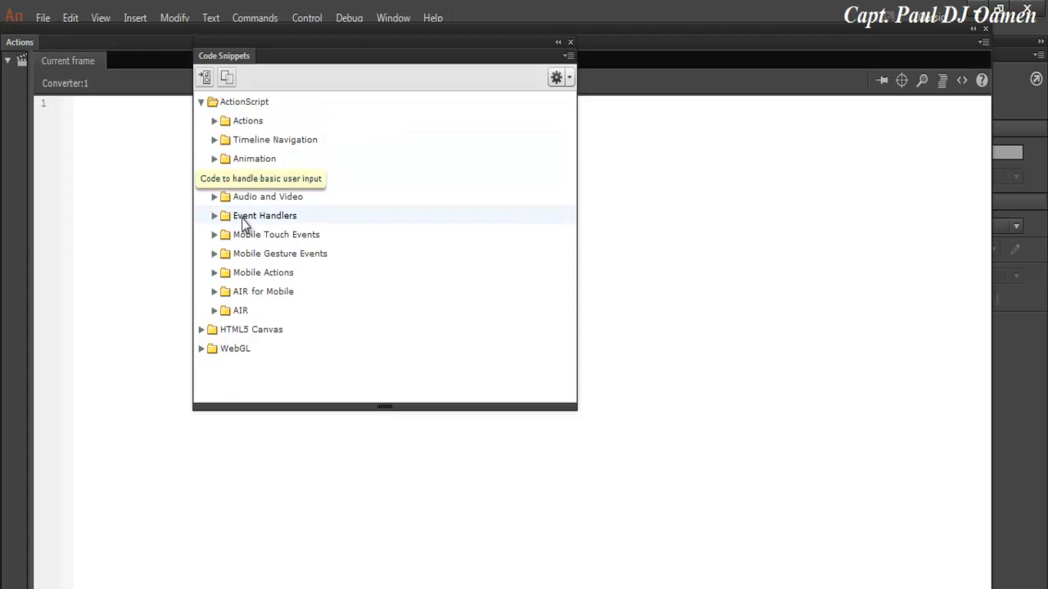
click(273, 217)
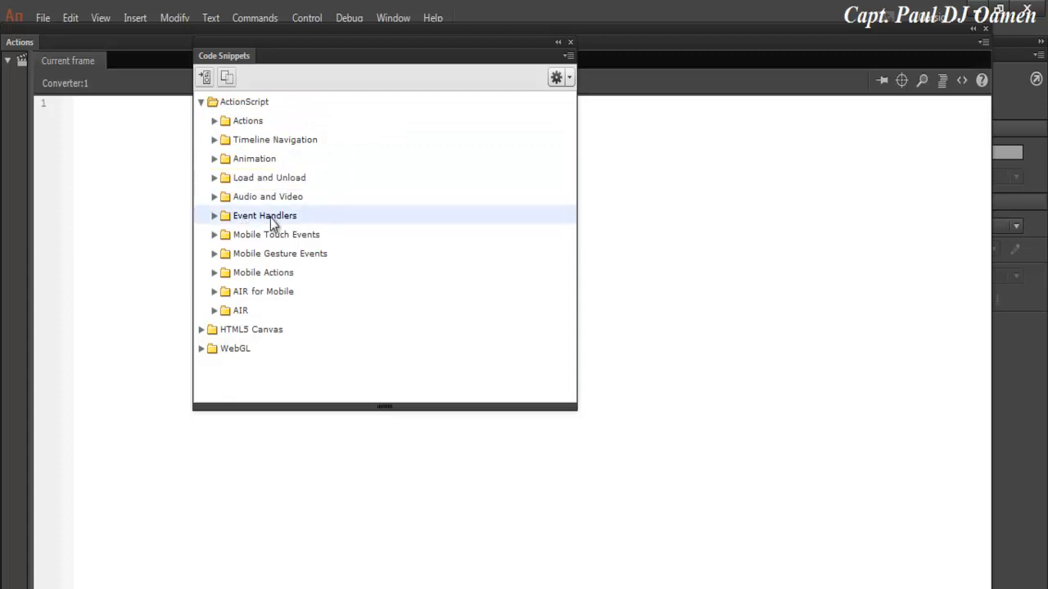
click(215, 217)
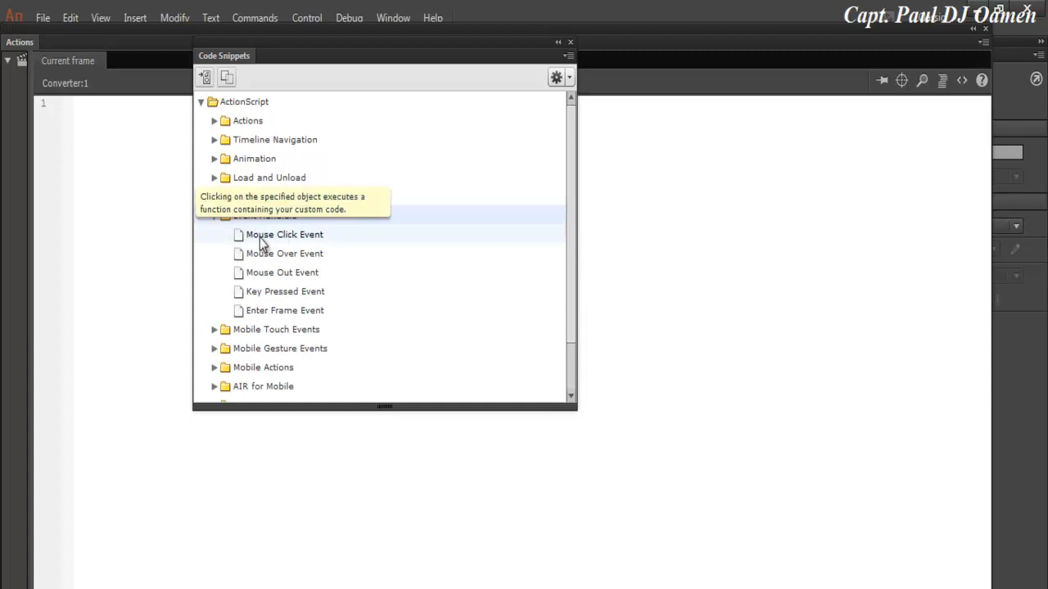
double_click(260, 238)
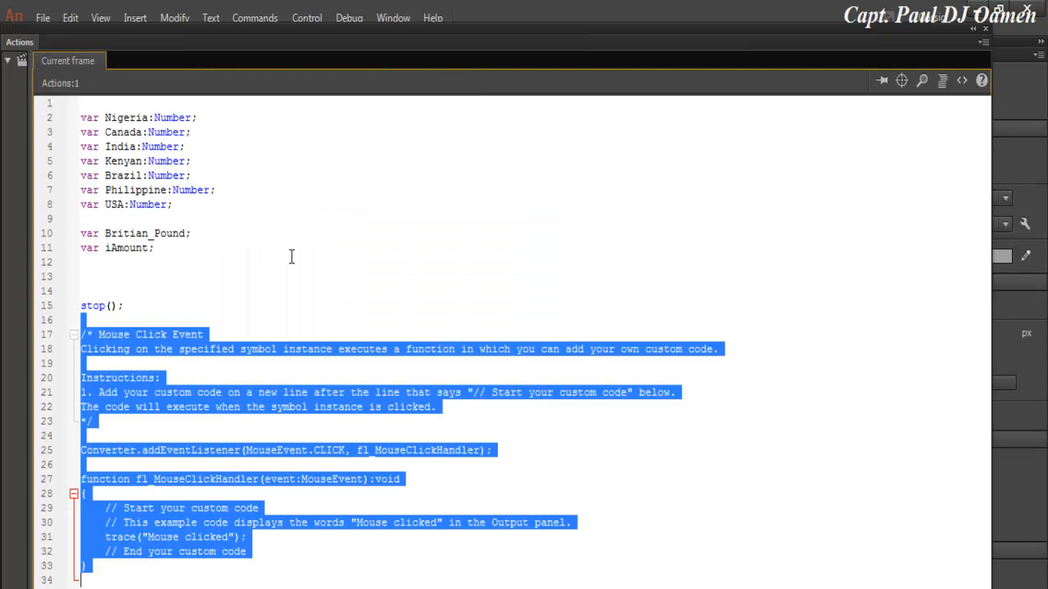
Step: Delete the Mouse Click Event comment block and the placeholder code inside the fl_MouseClickHandler function
click(372, 325)
drag(80, 335, 108, 420)
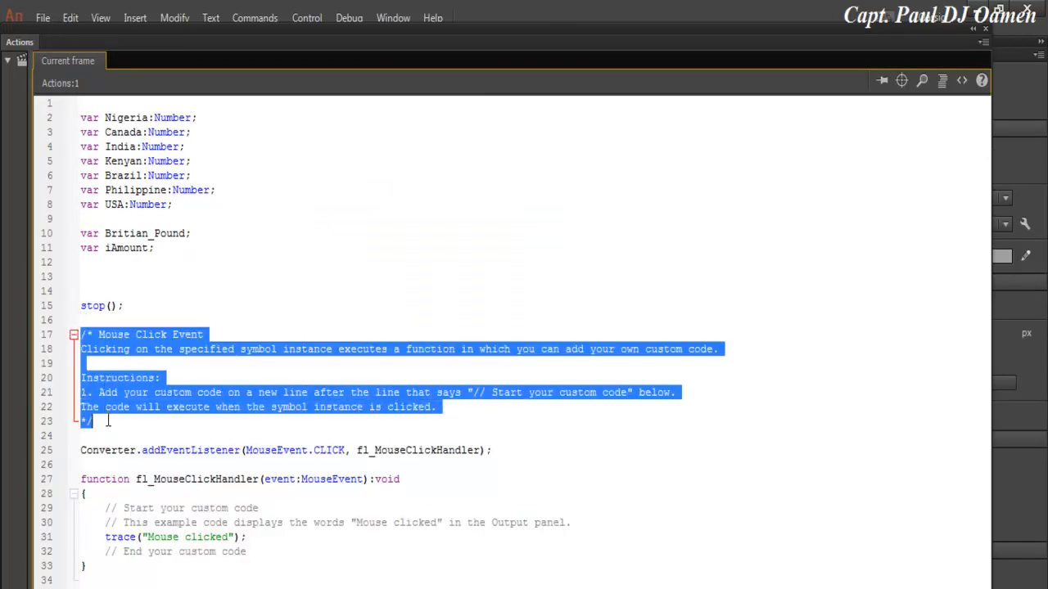
click(204, 368)
drag(80, 337, 110, 421)
key(Delete)
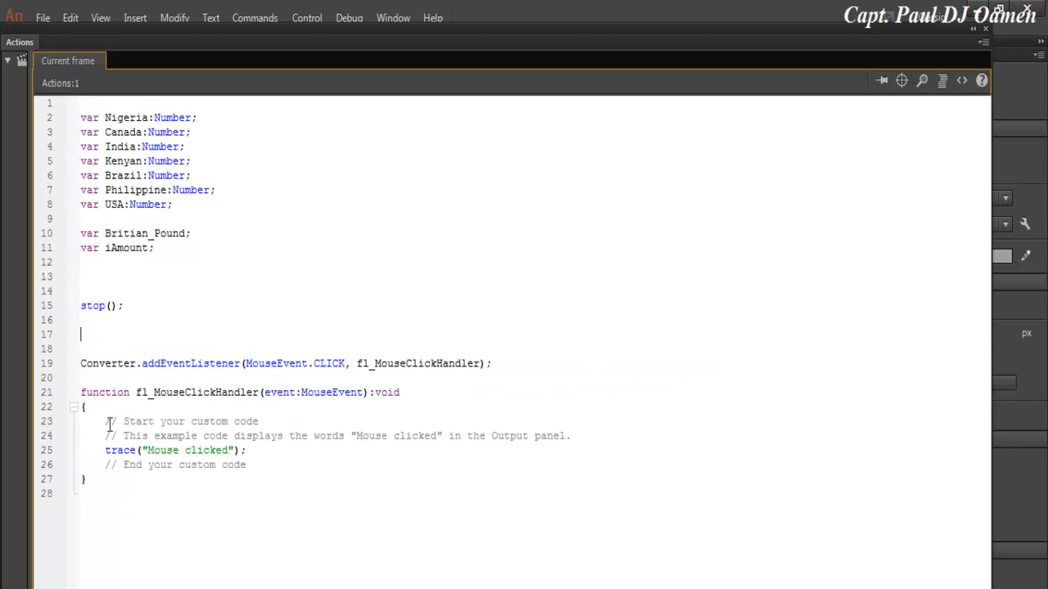
drag(106, 421, 260, 467)
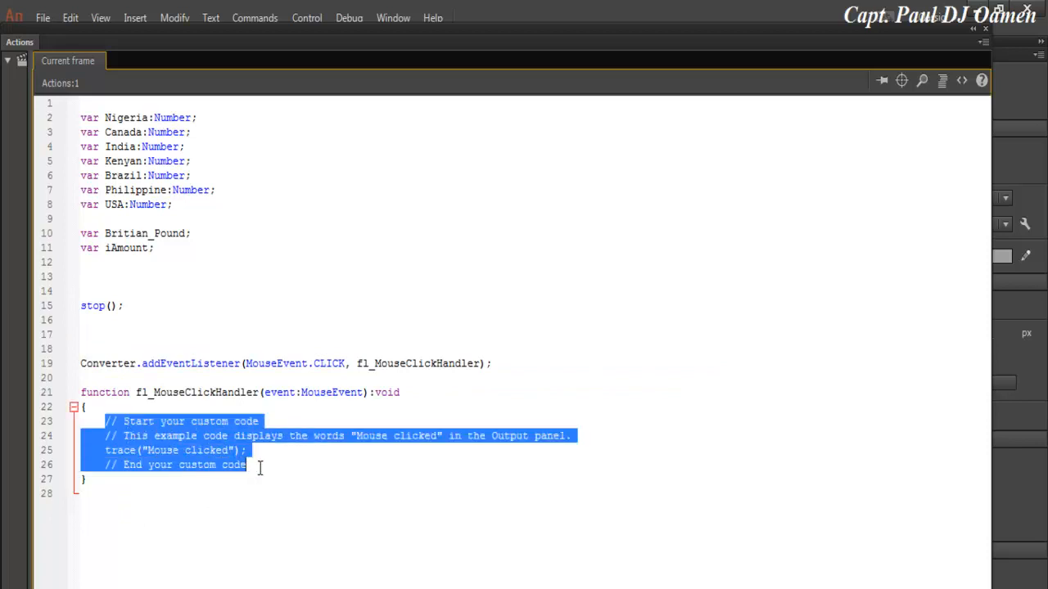
key(Delete)
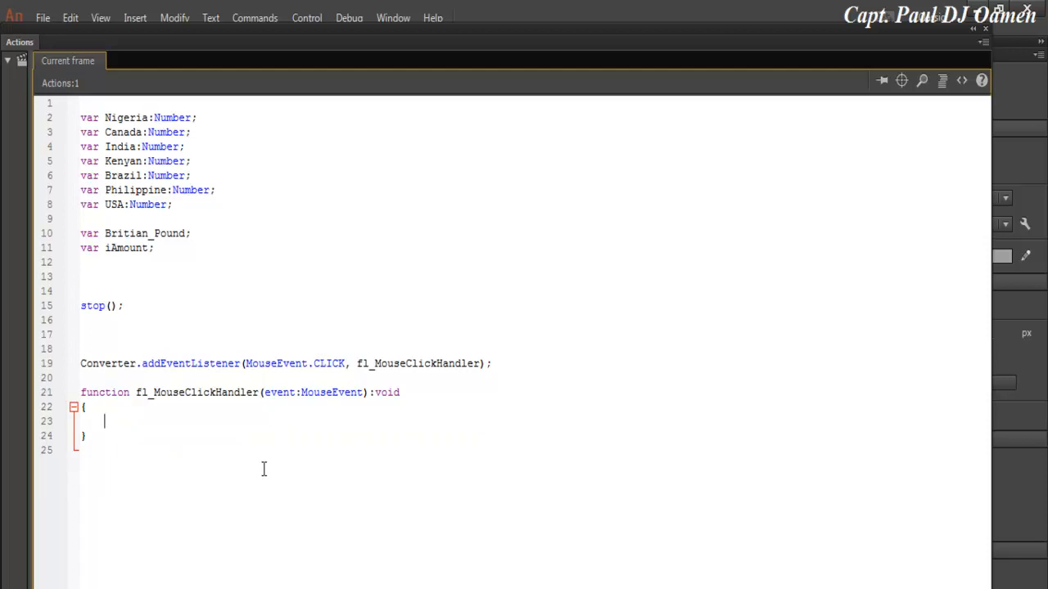
Step: Assign the Canadian rate with Canada = 1.80; inside the fl_MouseClickHandler function and start a new line
text(C)
text(na)
key(BackSpace)
key(BackSpace)
text(anada = 1.80)
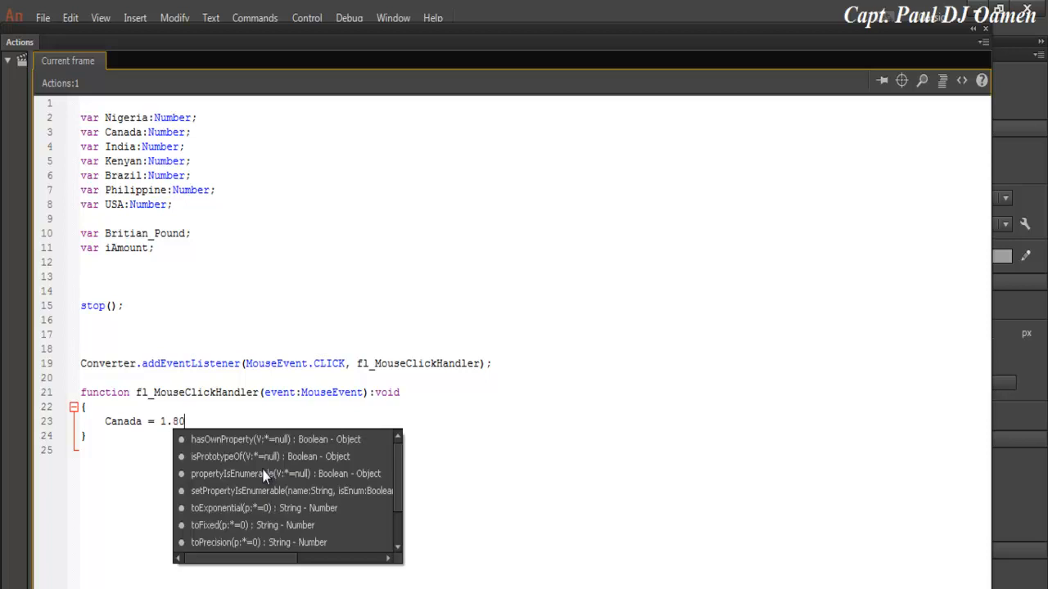
text(;)
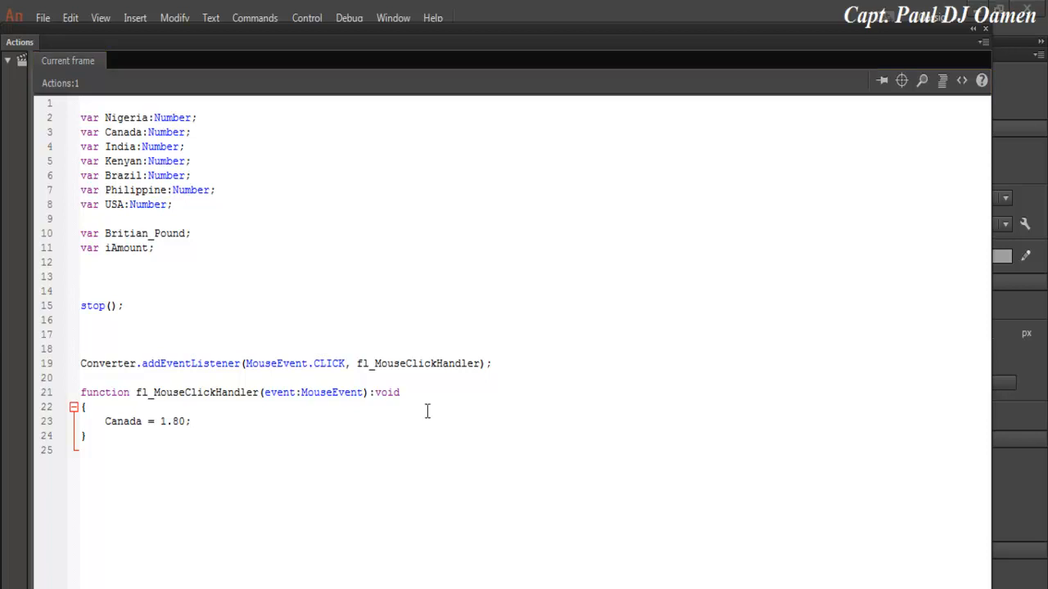
key(Return)
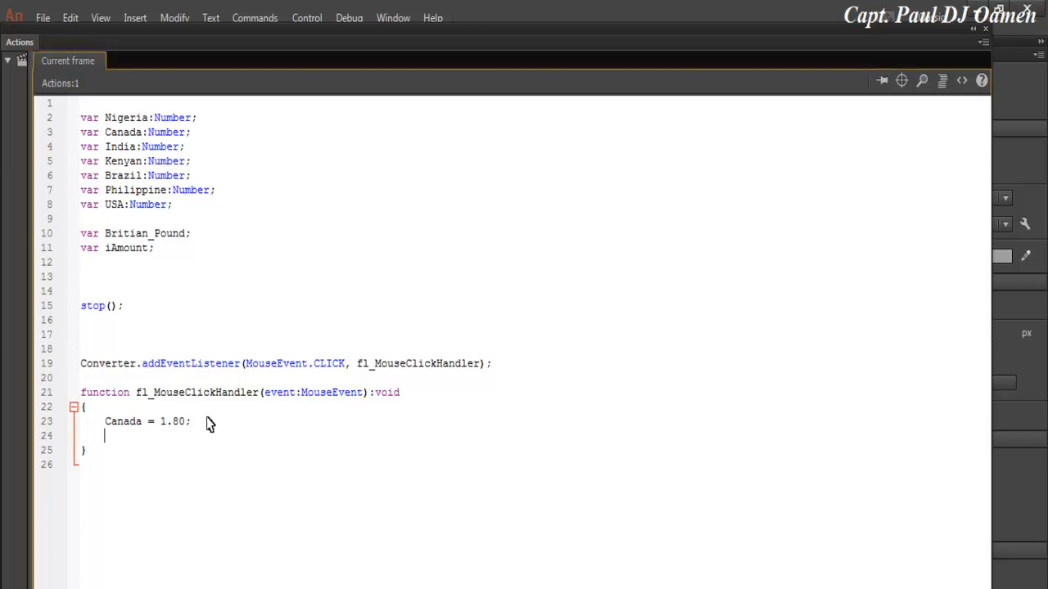
Step: Add rates below Canada: Nigeria = 500.18, Brazil = 4.50, India = 90.14, Kenyan = 140.67, US_Dollar = 1.39, Philippine = 72.29, and select all rate lines
text(Nigeria = 500.18 ;     Brazil = 4.50;     India = 90.14 ;     Kenyan = 140.67 ;     US_Dollar = 1.39 ;     Philippine = 72.29;)
click(130, 436)
key(BackSpace)
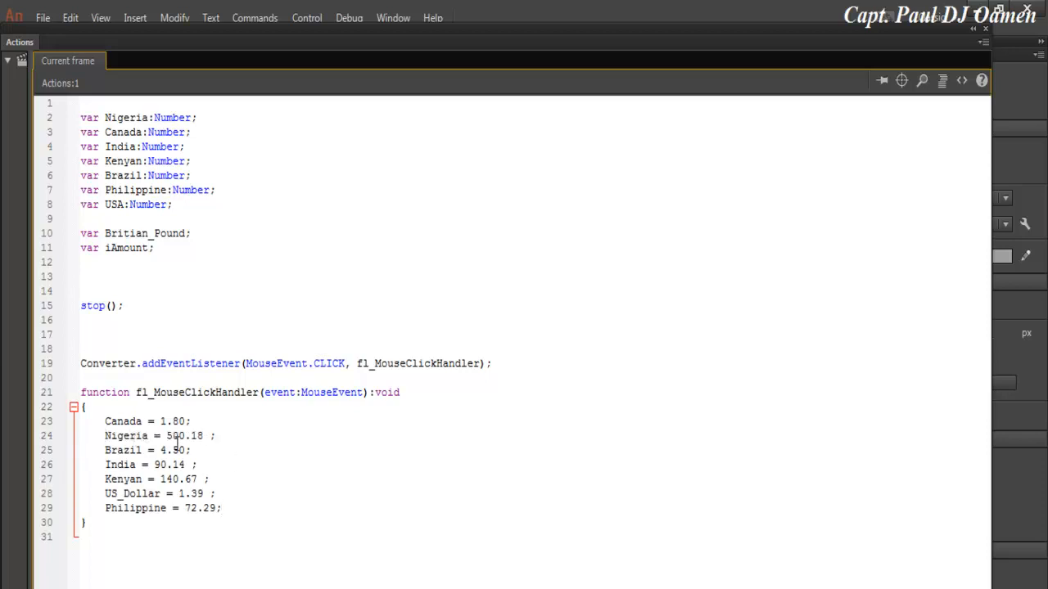
drag(227, 508, 106, 416)
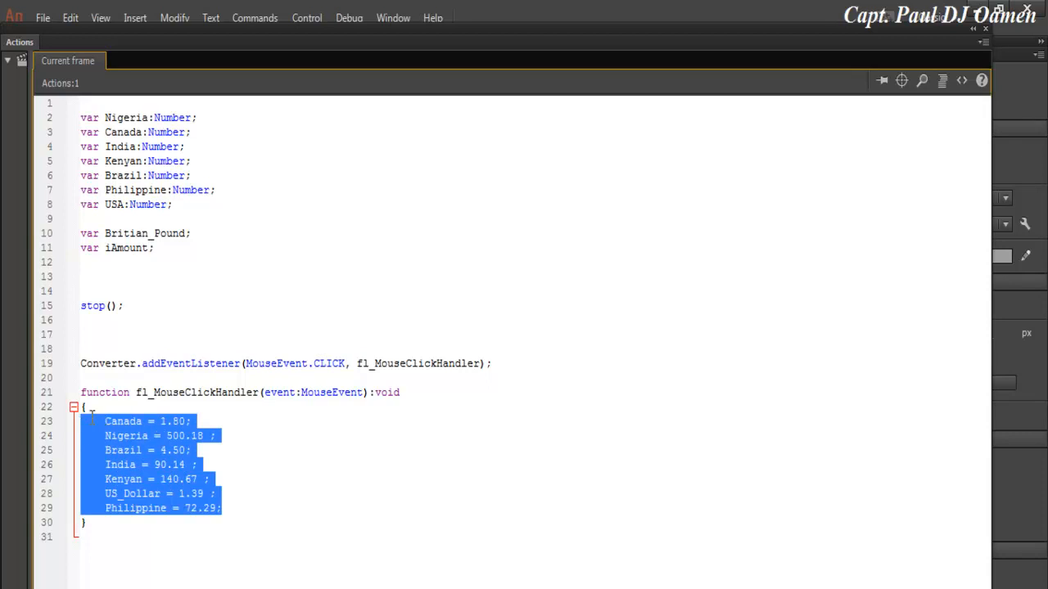
Step: Add the line Britian_Pound = parseInt(Amount.text); below the rate assignments inside the fl_MouseClickHandler function, separated by a blank line
click(275, 474)
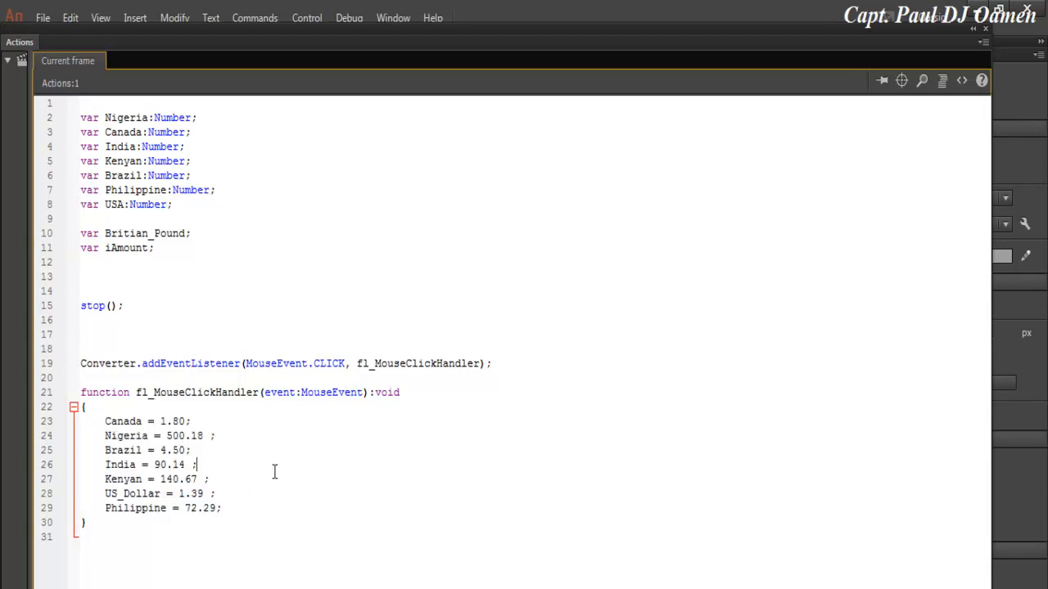
click(245, 507)
key(Return)
key(Return)
double_click(112, 234)
key(ctrl+c)
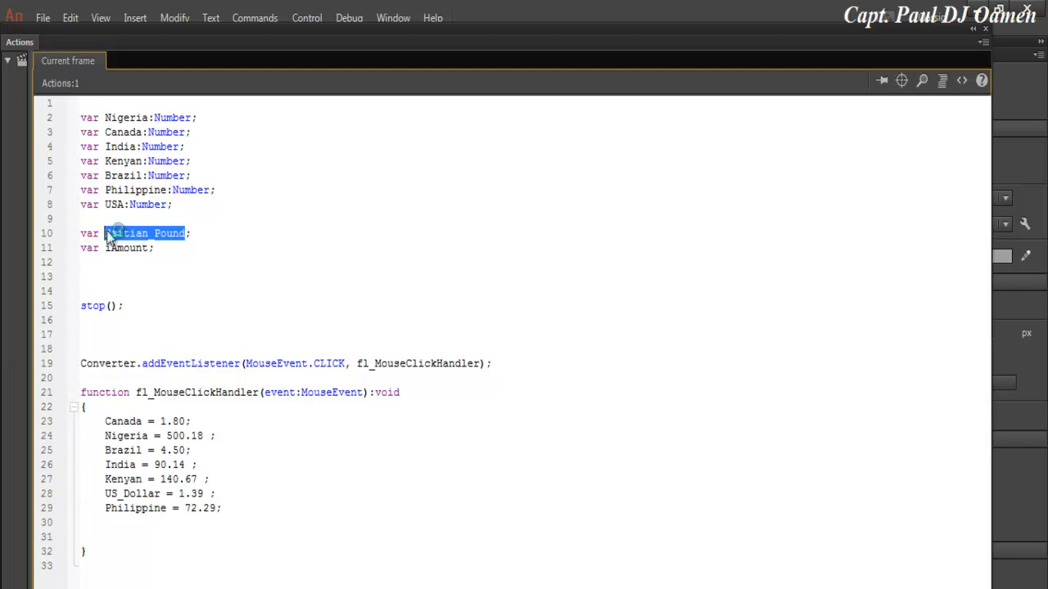
click(118, 537)
key(ctrl+v)
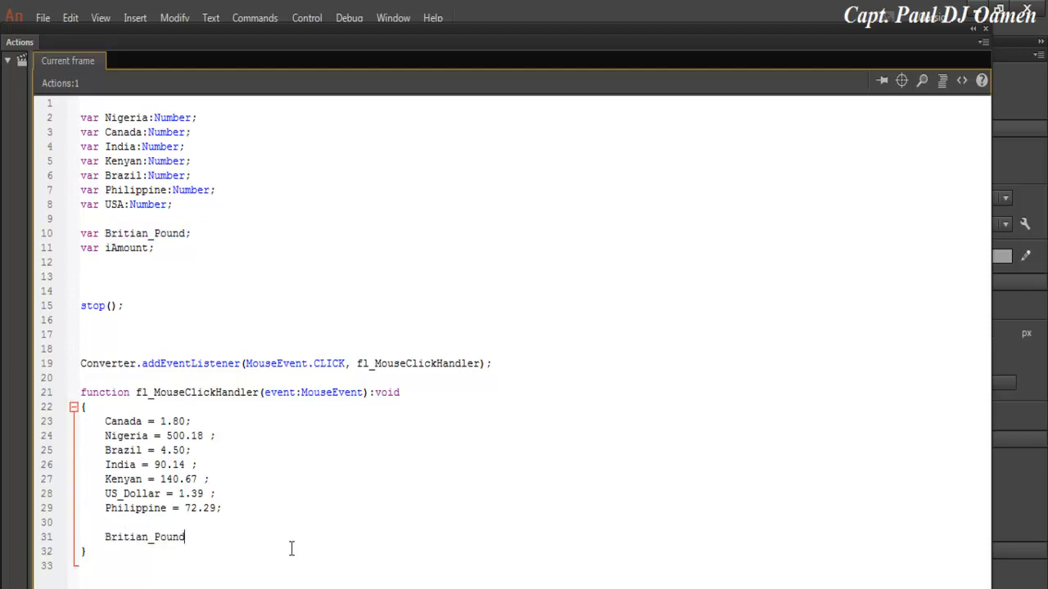
text(= parseInt()
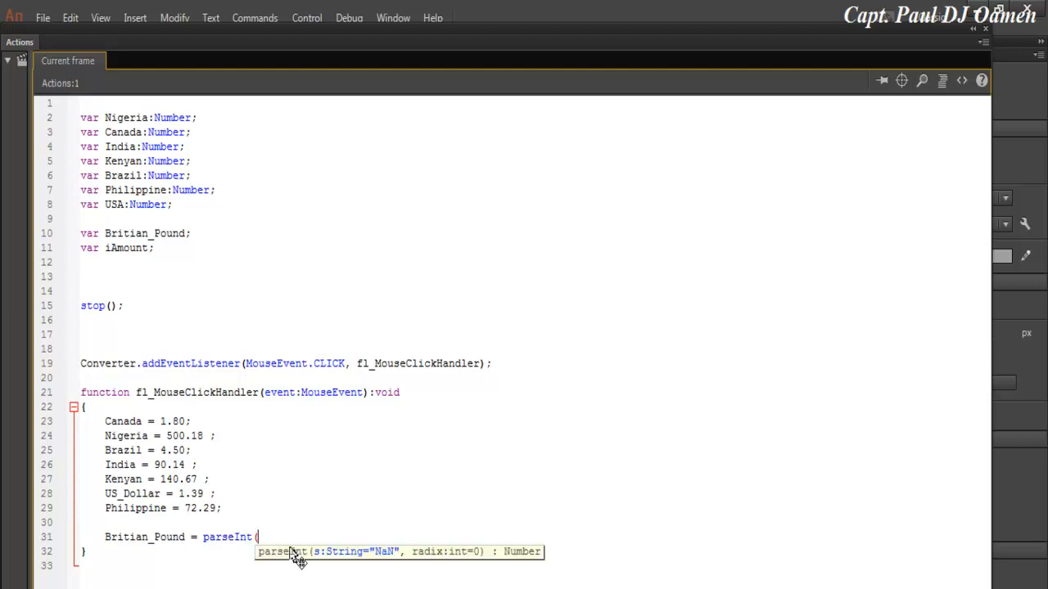
text(Amount.text);)
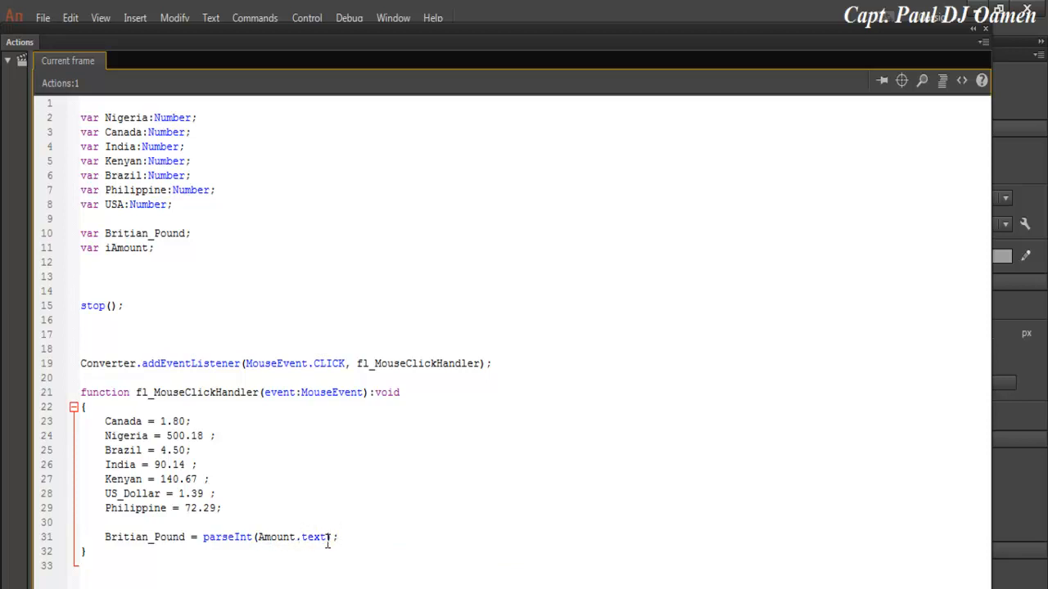
drag(203, 537, 243, 537)
click(248, 537)
Step: Check the instance names of the Enter Amount and Convert boxes on the stage, and reopen the Actions layer's frame 1 code
click(988, 27)
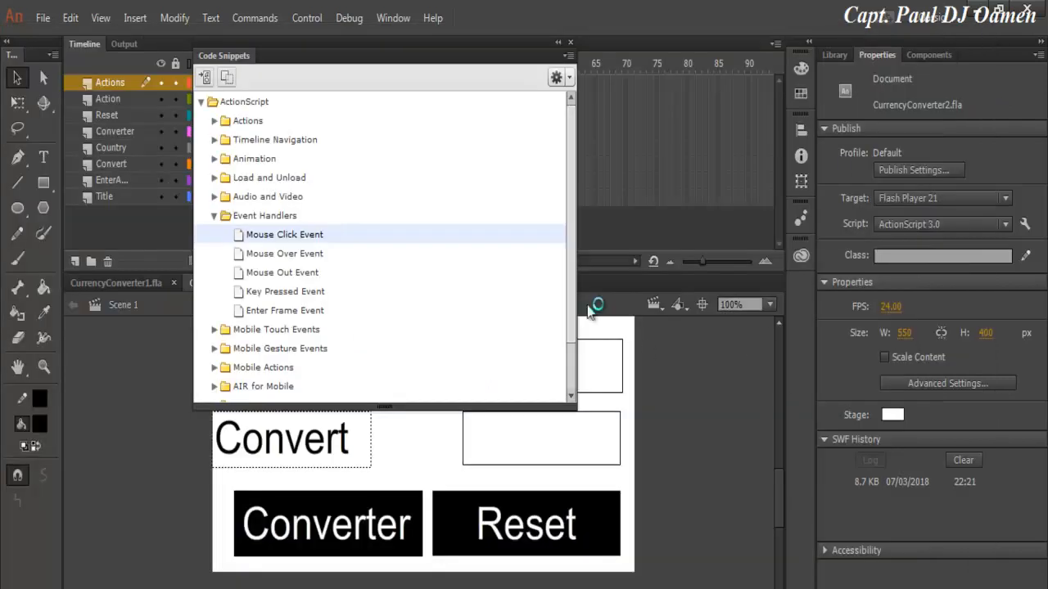
click(570, 41)
click(594, 357)
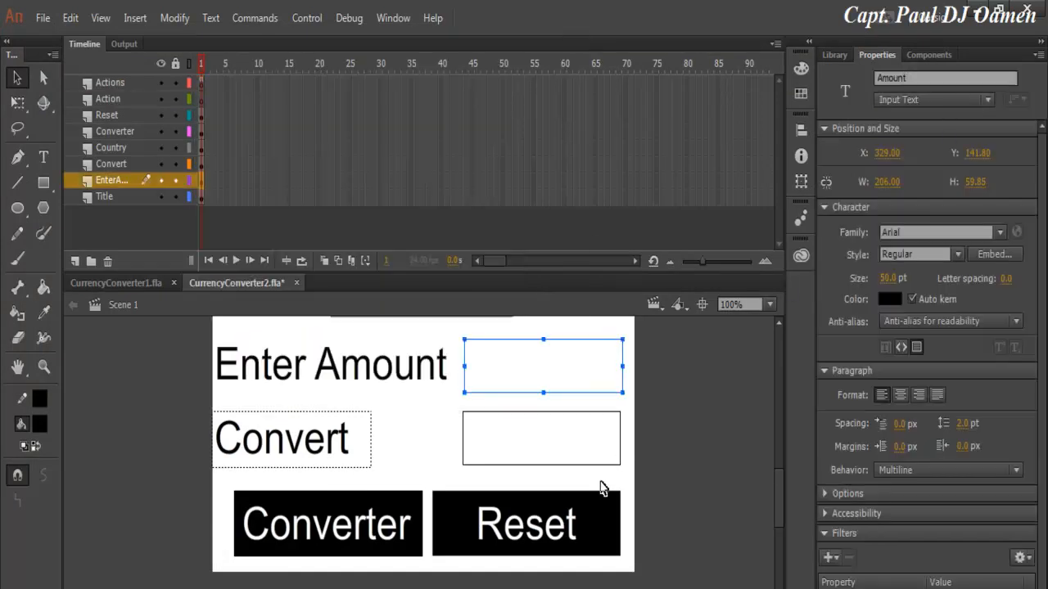
click(582, 449)
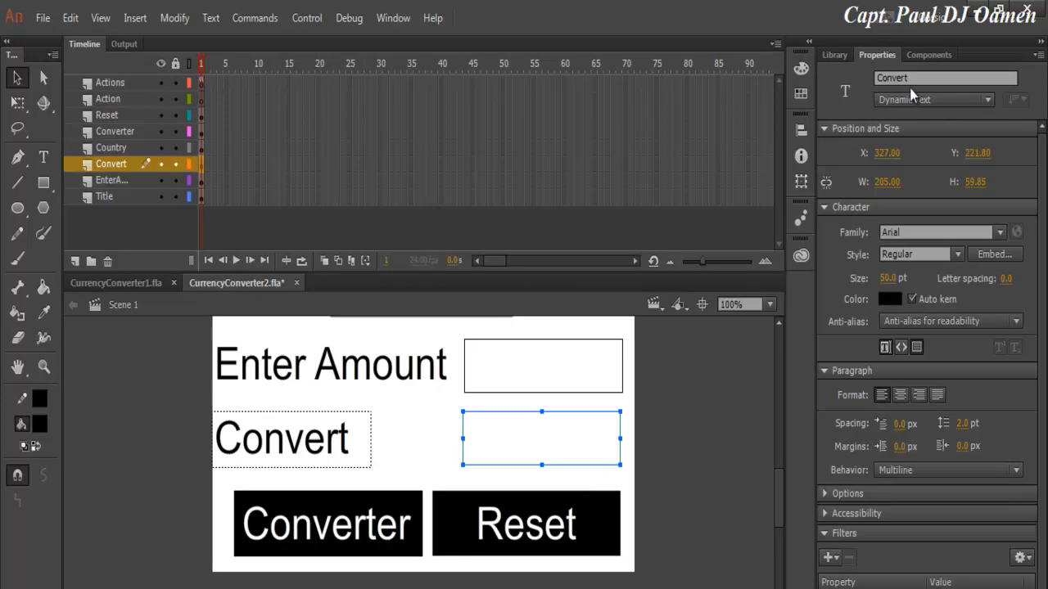
click(568, 353)
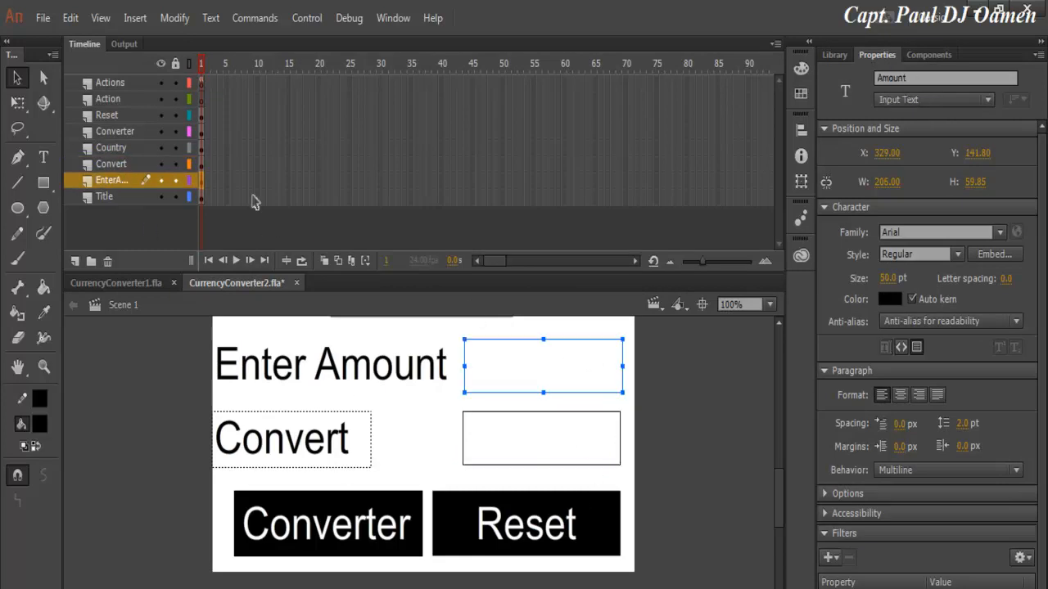
right_click(201, 83)
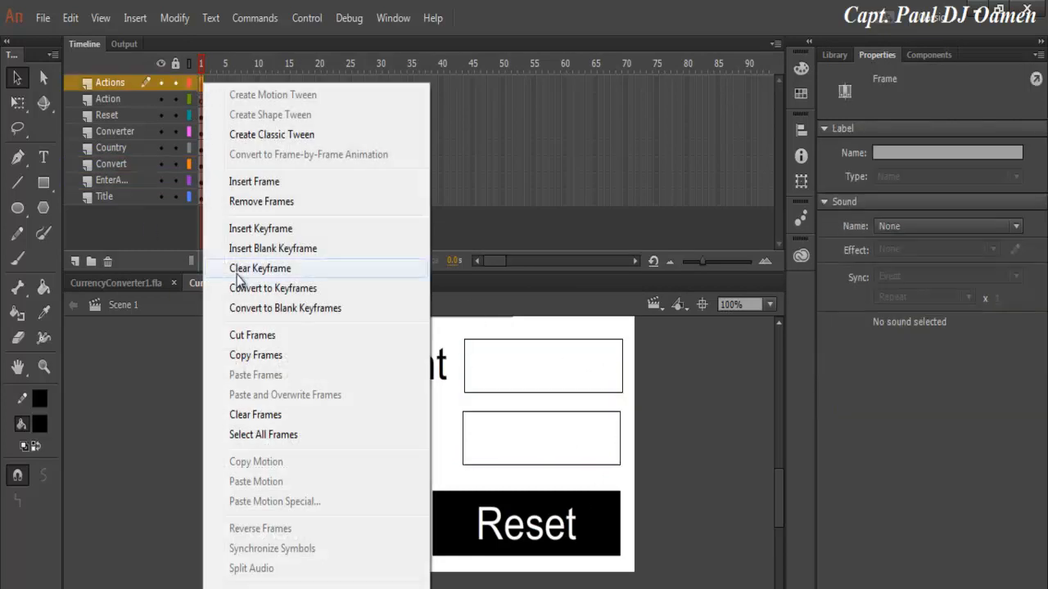
click(273, 585)
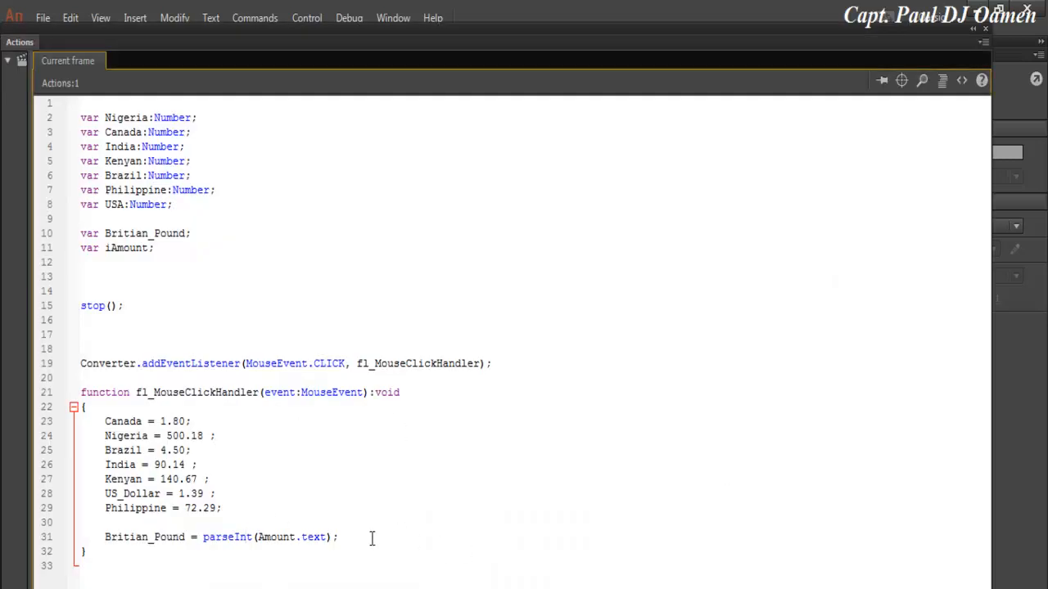
Step: Add a block of blank lines below the closing brace of the fl_MouseClickHandler function
click(171, 581)
key(Return)
key(Return)
key(Return)
key(Return)
key(Return)
key(Return)
key(Return)
key(Return)
key(Return)
key(Return)
key(Return)
key(Return)
key(Return)
key(Return)
key(Return)
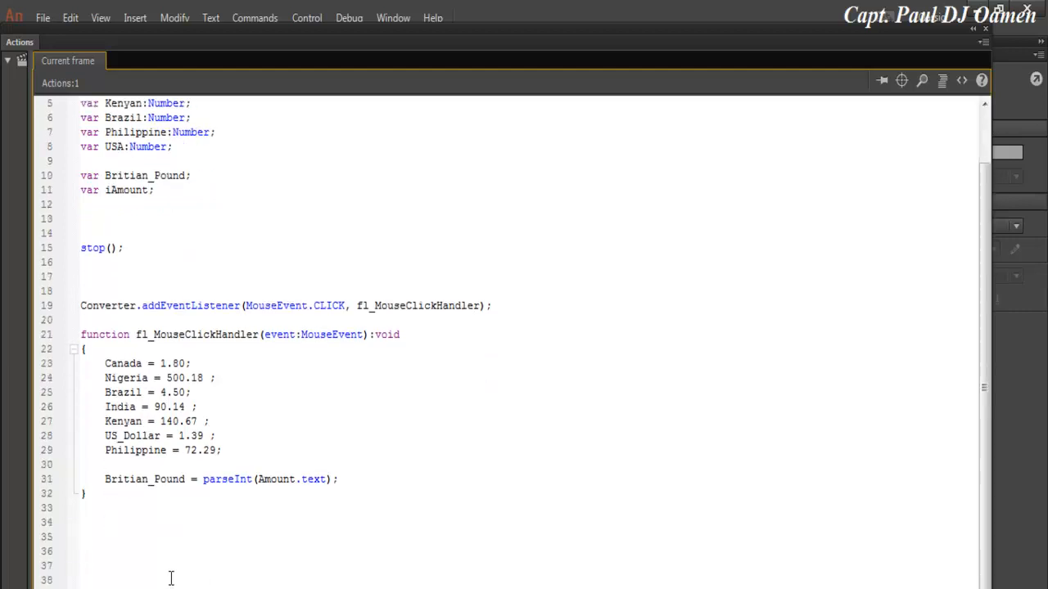
Step: Add an if (chk.text = = "Nigeria") block with braces below the parseInt line
click(368, 331)
key(Return)
key(Return)
text(if ()
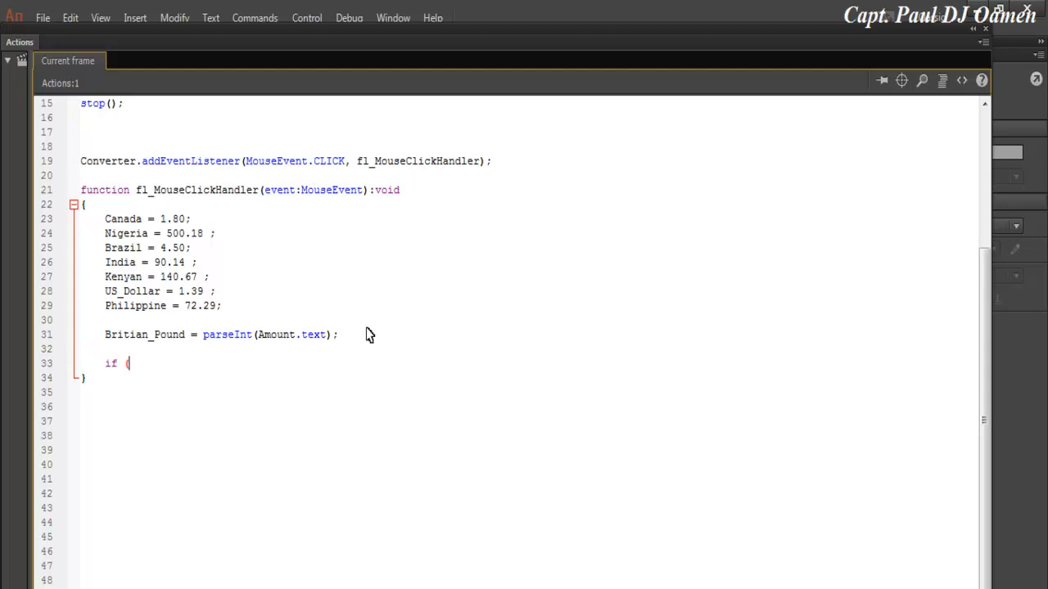
text(chk.text = = "Ni)
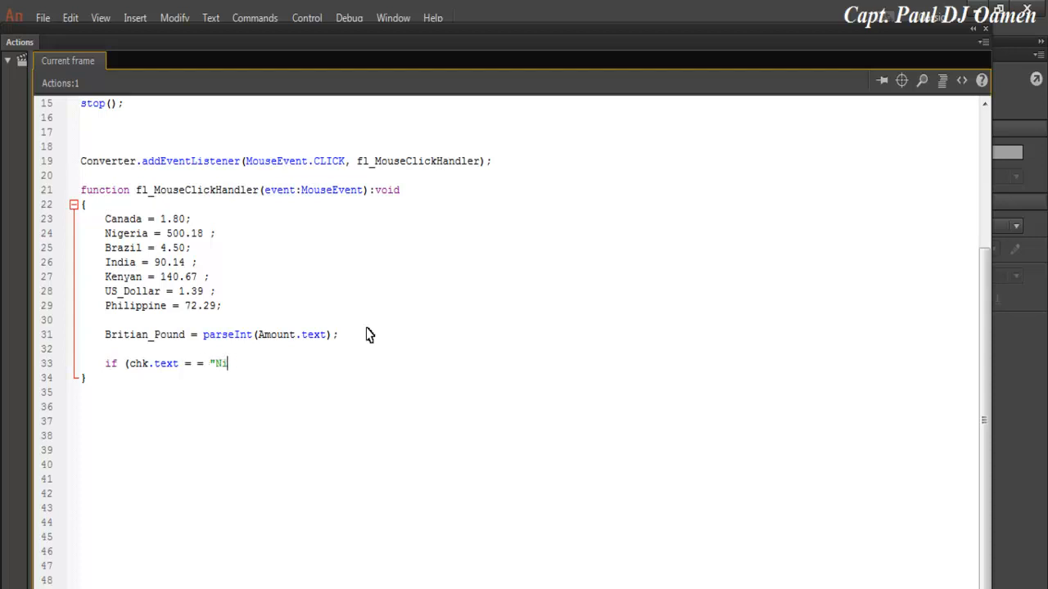
text(geria"))
key(Return)
text({)
key(Return)
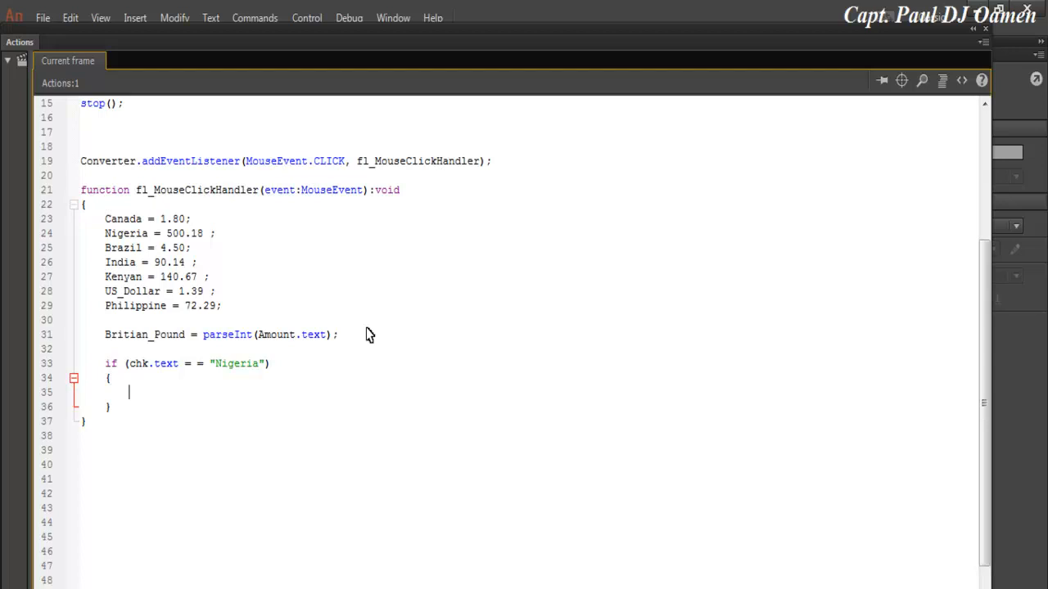
Step: Start the statement iAmount = inside the Nigeria if block
text(iAc)
key(BackSpace)
text(mount =)
Step: Correct the variable name in the parseInt line to British_Pound
drag(185, 335, 106, 334)
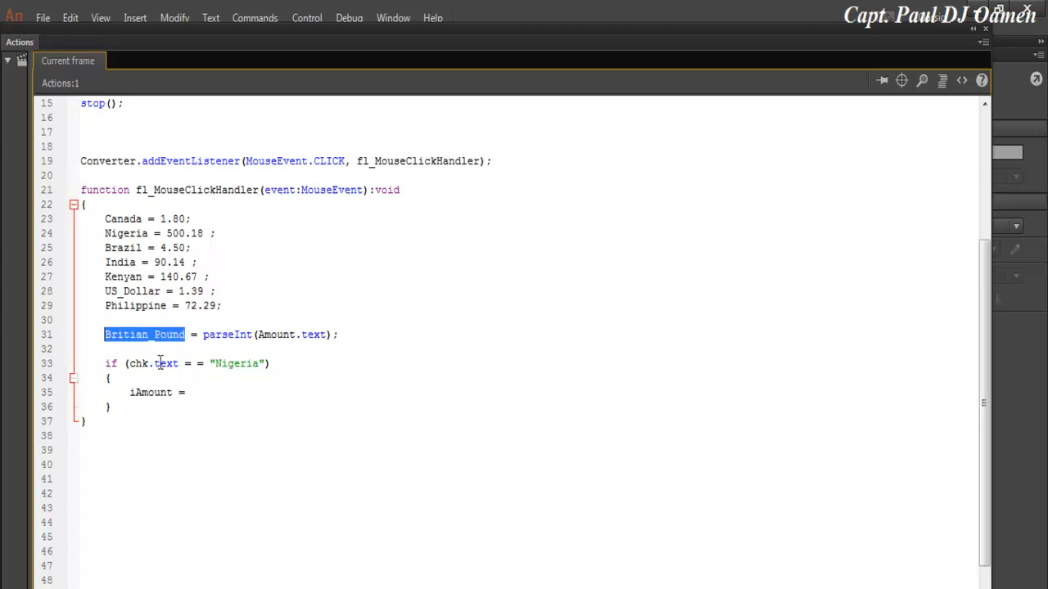
click(151, 337)
double_click(150, 336)
click(151, 334)
drag(150, 334, 136, 335)
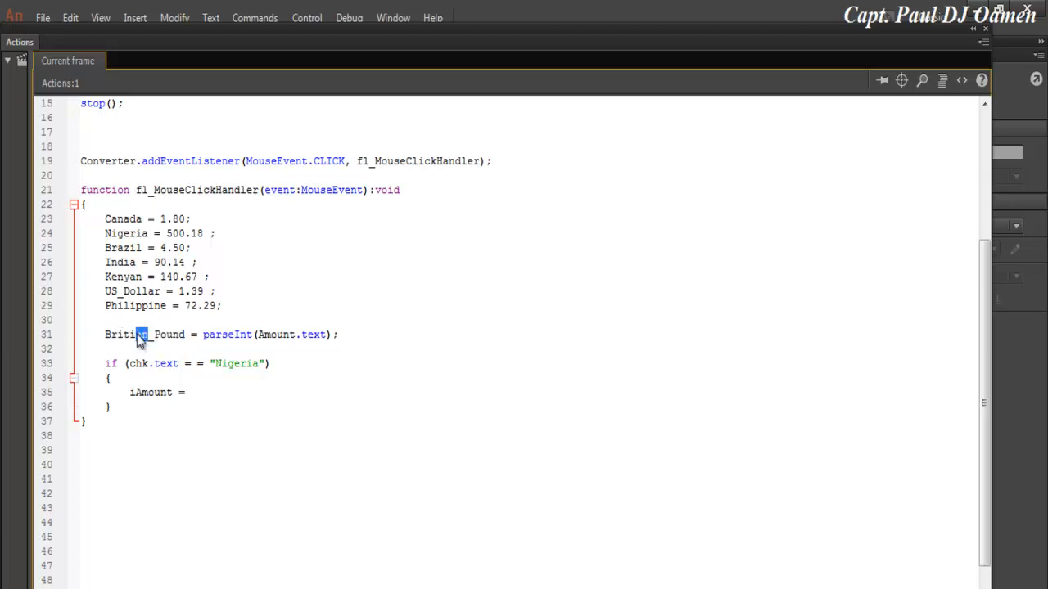
text(sh)
Step: Complete the calculation in the Nigeria block as iAmount = British_Pound * Nigeria; by reusing the existing variable names
drag(187, 335, 106, 330)
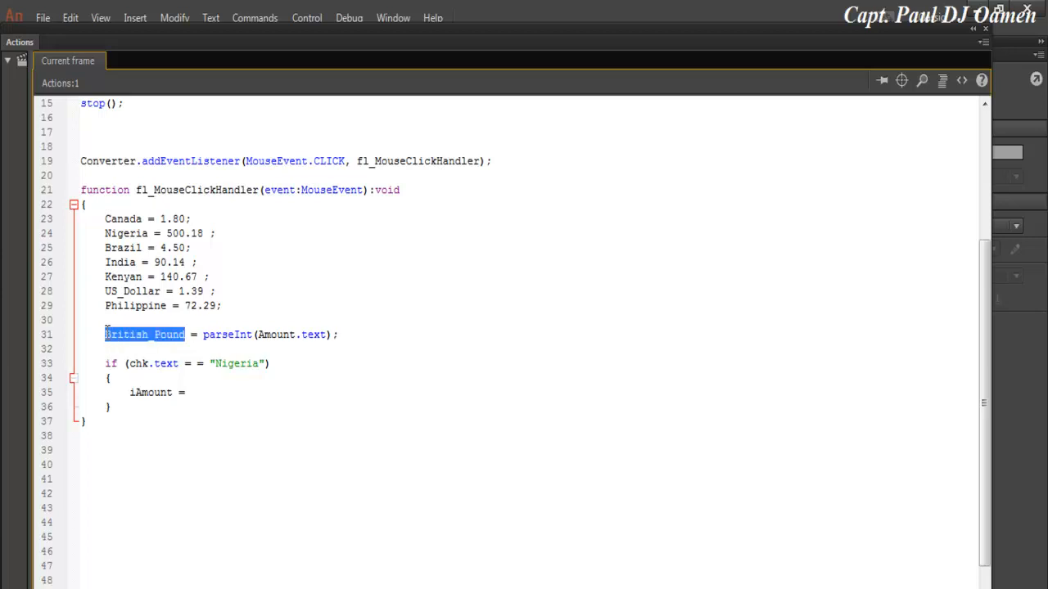
key(ctrl+c)
click(203, 393)
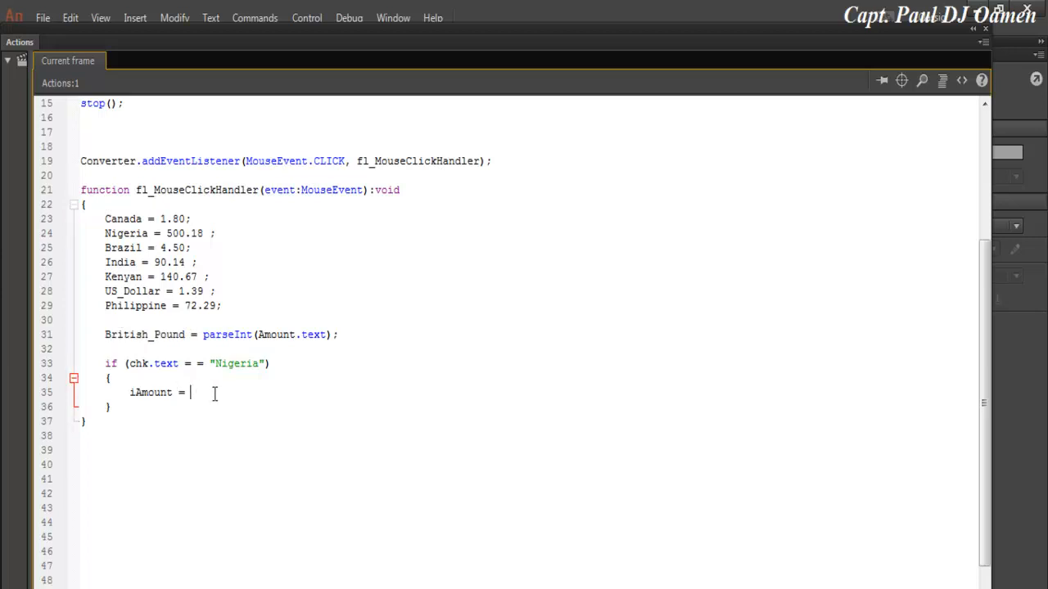
key(ctrl+v)
text(*)
drag(149, 234, 106, 232)
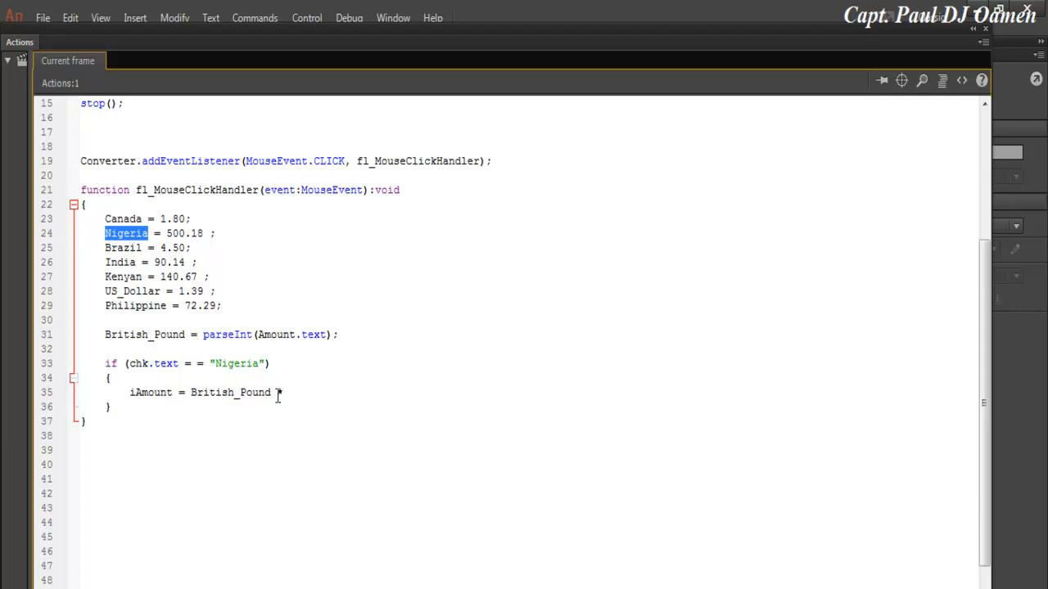
click(304, 392)
key(ctrl+v)
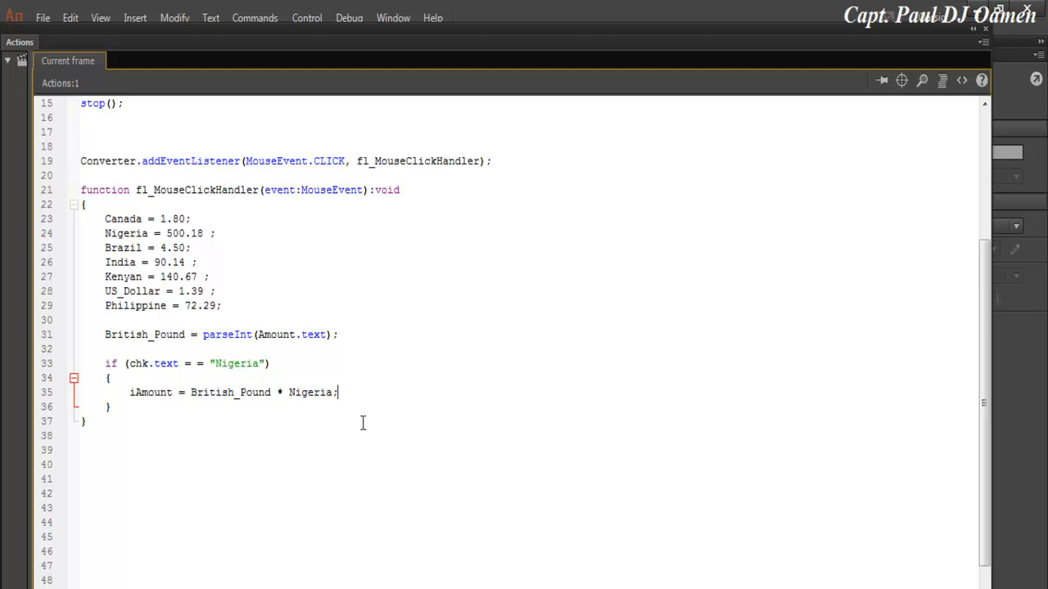
Step: Start the output statement Convert.text = on a new line below the iAmount calculation
scroll(363, 422, up, 2)
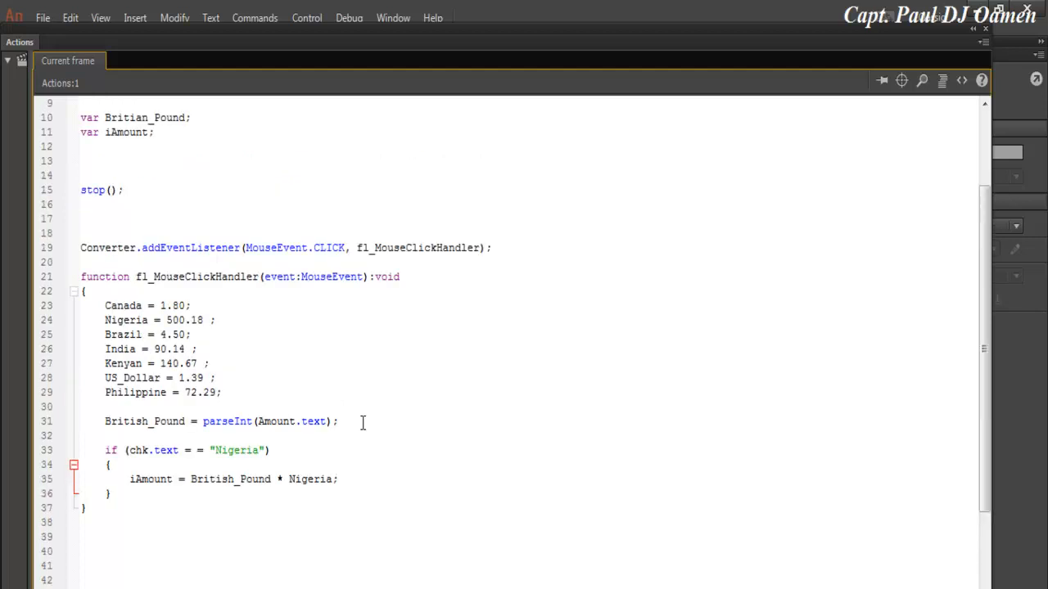
scroll(365, 470, down, 1)
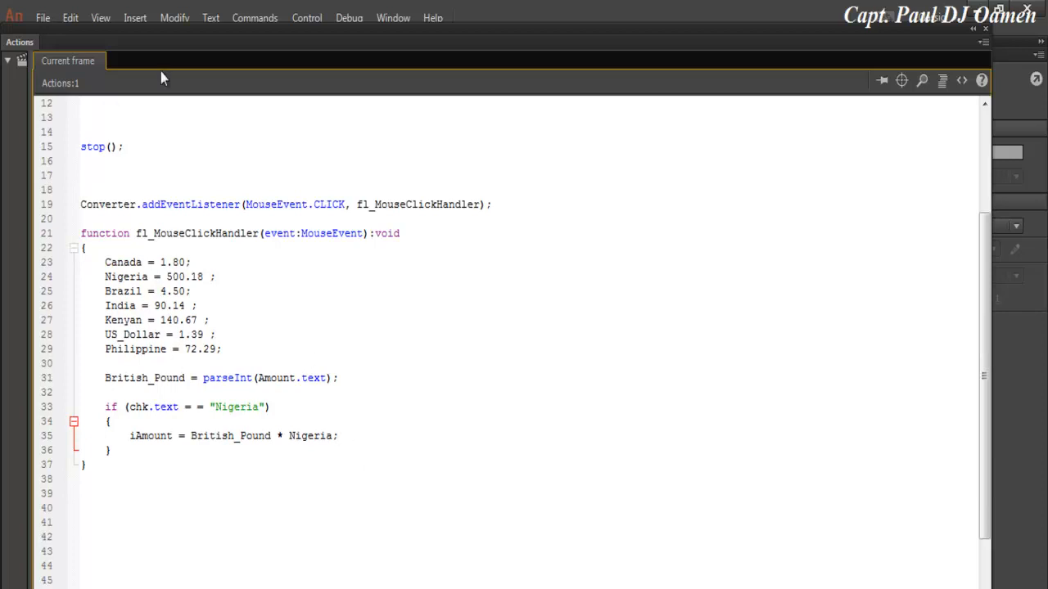
key(Return)
text(Co)
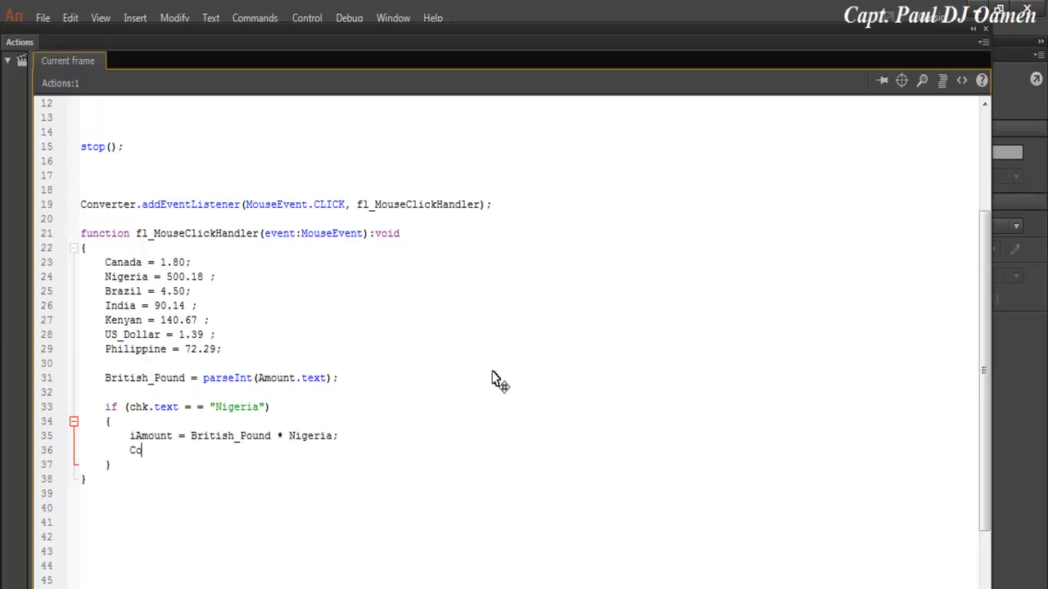
text(nvert.text =)
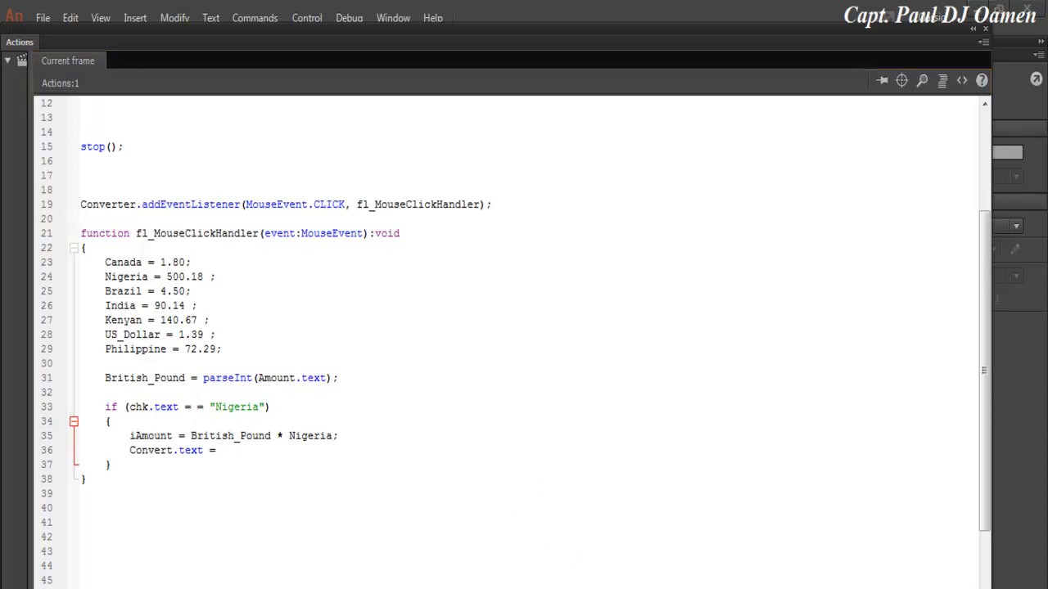
Step: Switch to the Word document and insert the naira symbol ₦ below the existing currency symbols
click(506, 584)
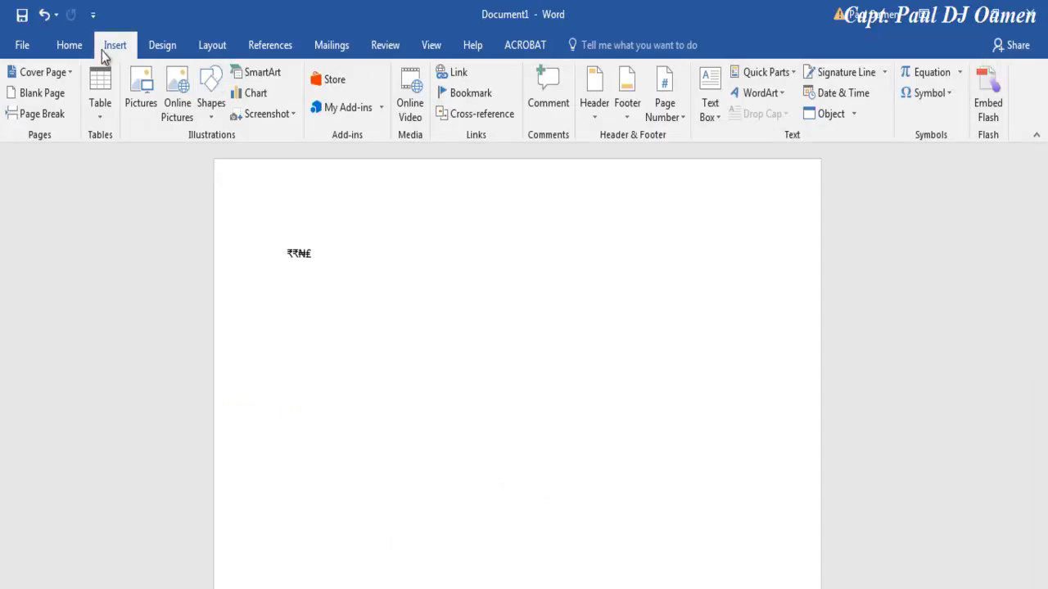
click(948, 93)
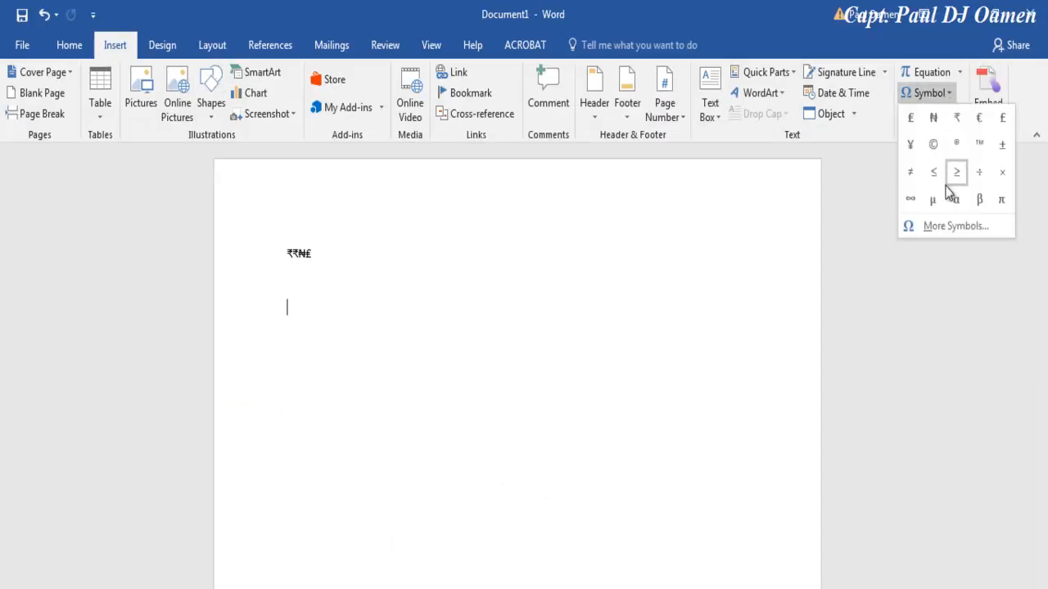
click(933, 118)
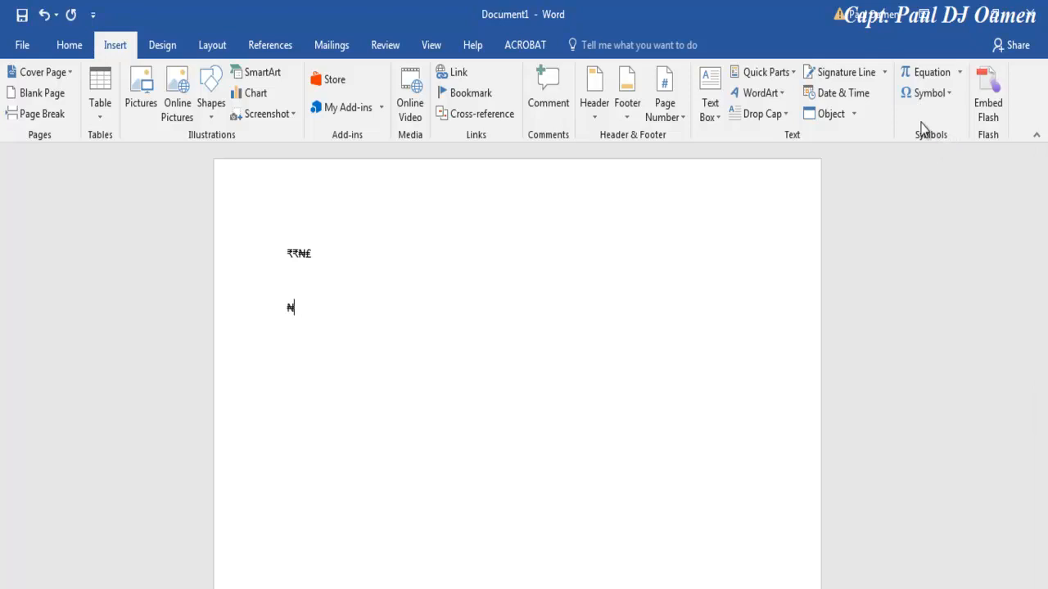
Step: Insert another Naira Sign (character code 20A6) from the full Currency Symbols set, and close the symbol dialog
click(934, 93)
click(950, 227)
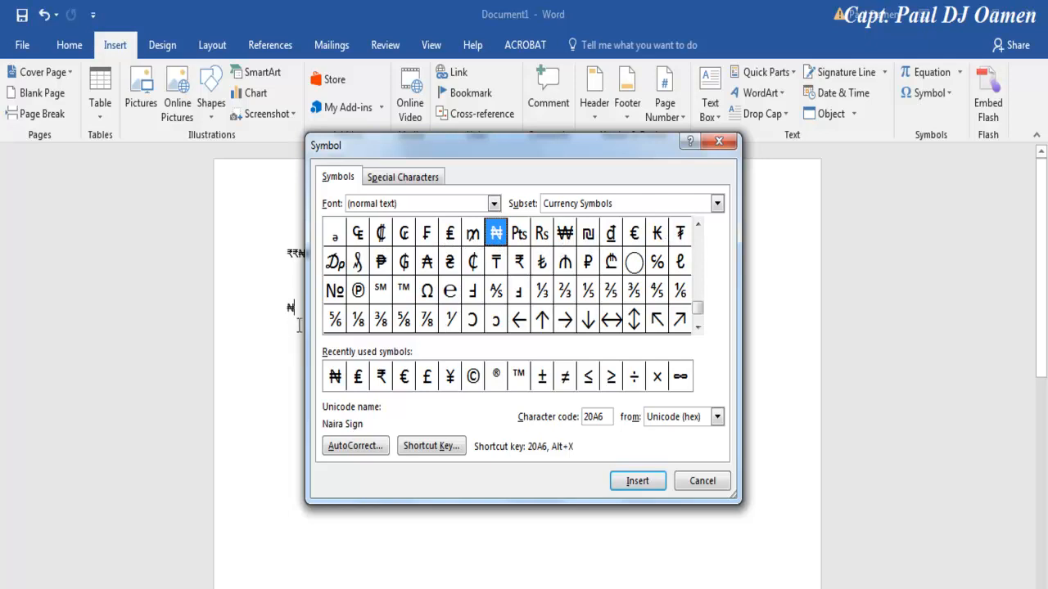
click(295, 305)
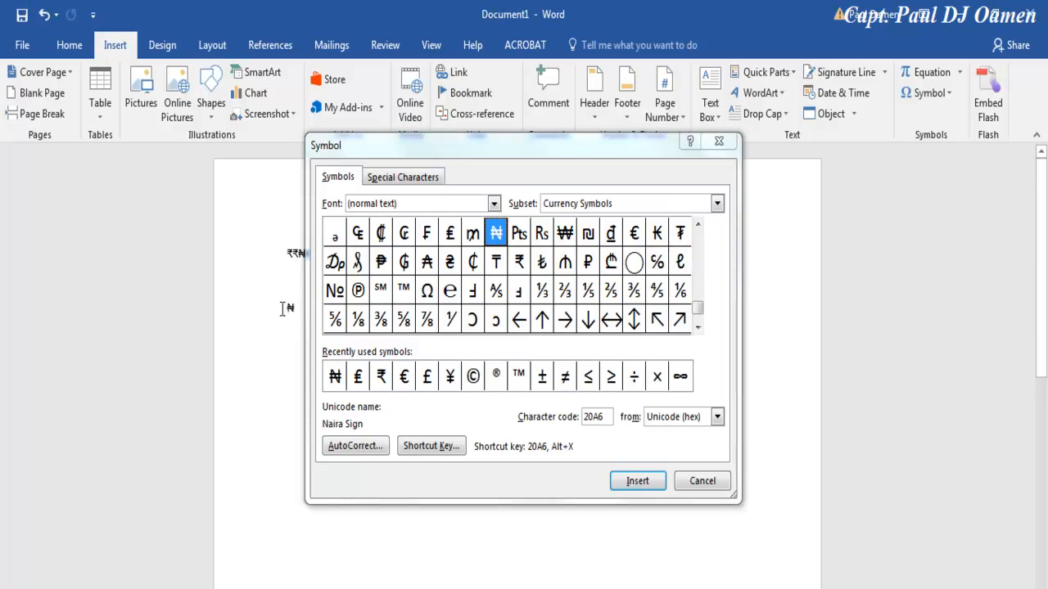
drag(299, 309, 284, 314)
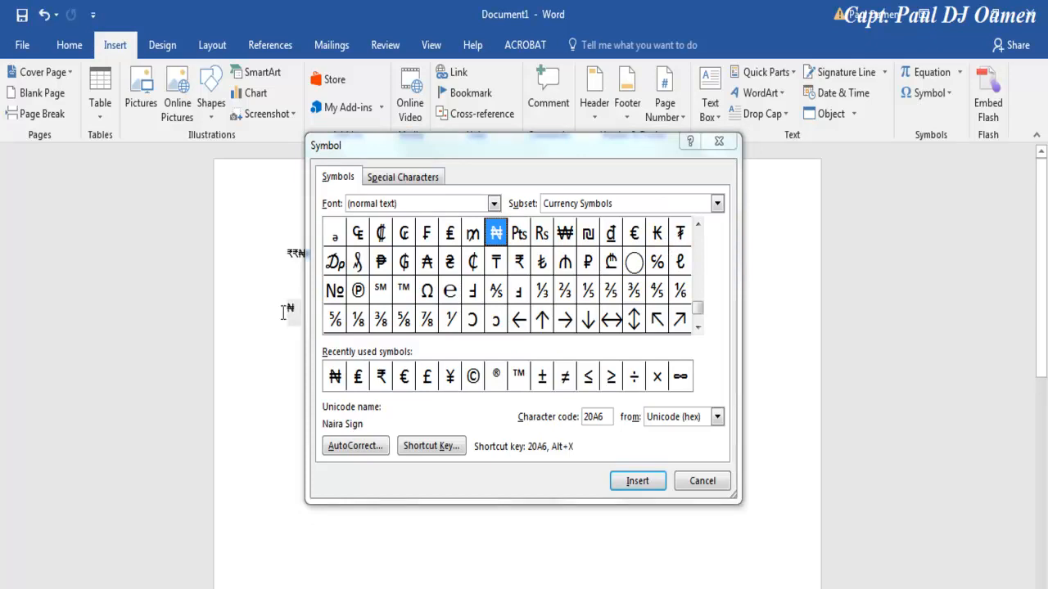
click(638, 482)
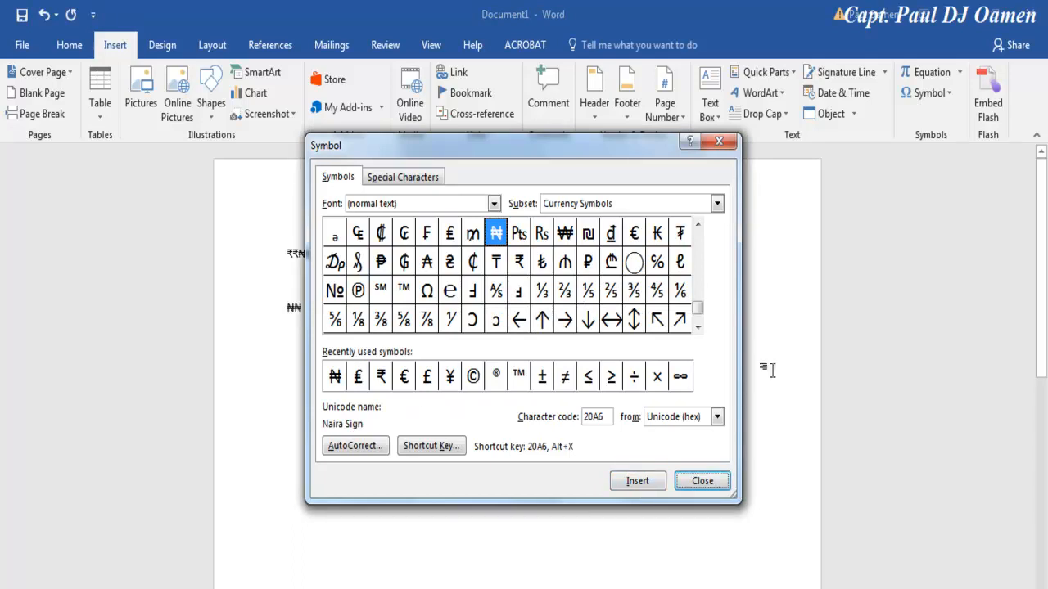
click(723, 486)
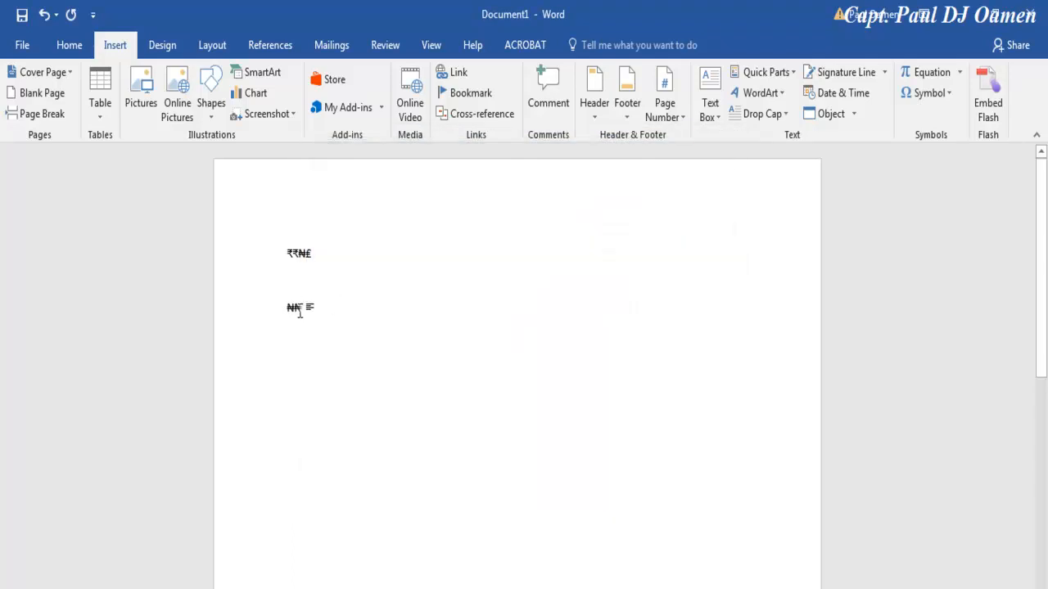
Step: Copy the ₦ symbol from Word and complete the output statement in Animate as Convert.text = "₦" + (iAmount.toString());
drag(301, 312, 294, 312)
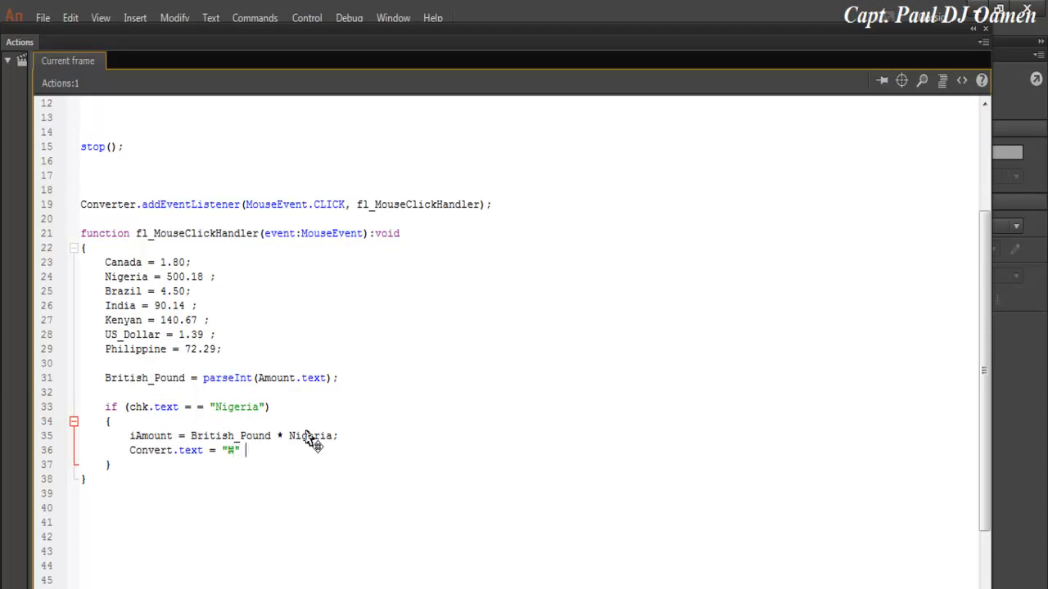
text(+)
text((iAmount.toString)
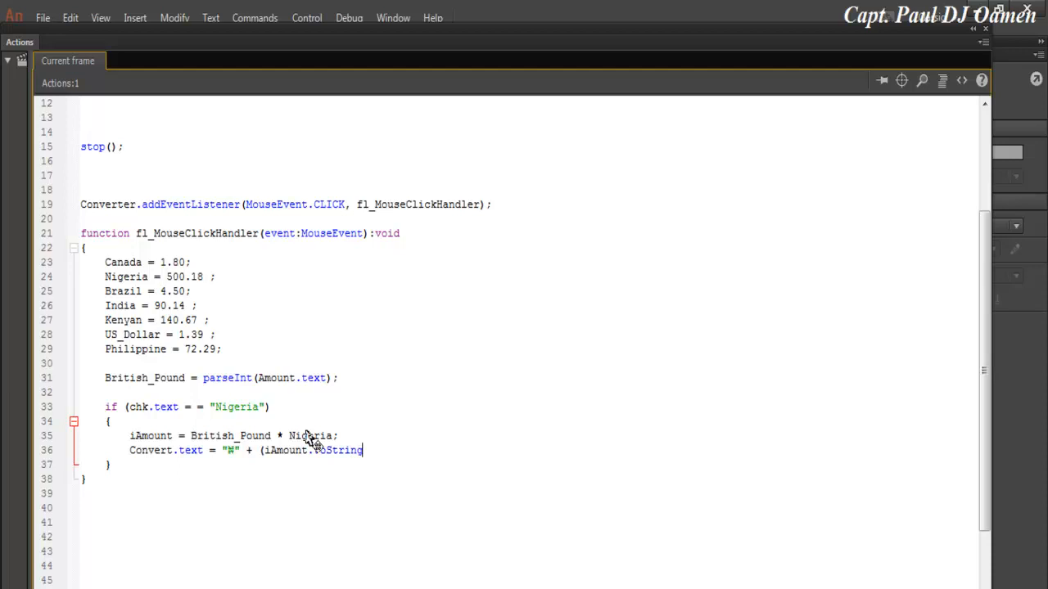
text(());)
click(417, 436)
Step: Close the script editor and test the scene to check the code for compiler errors
click(985, 33)
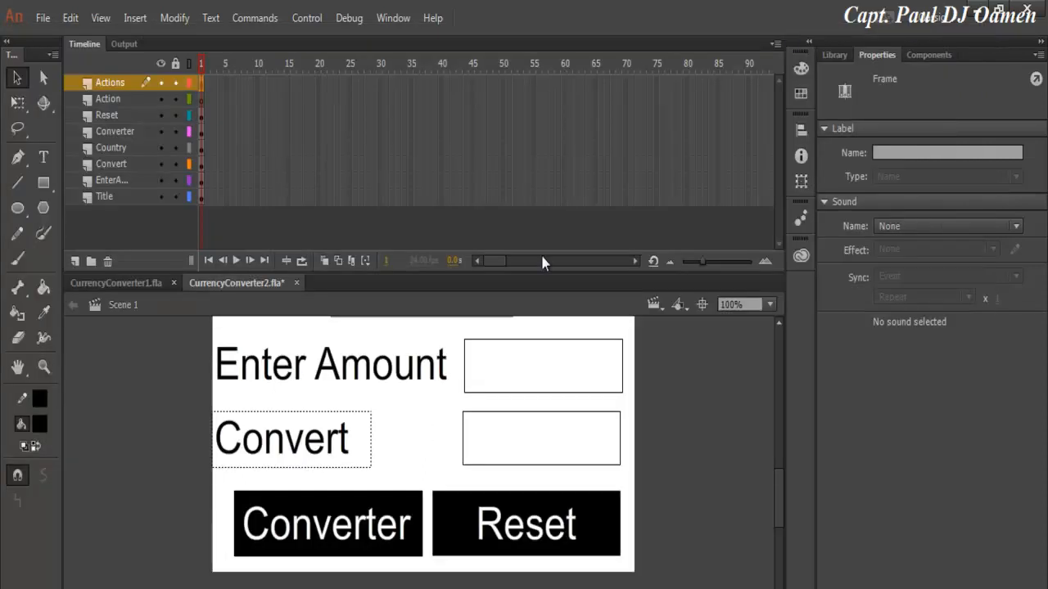
click(308, 18)
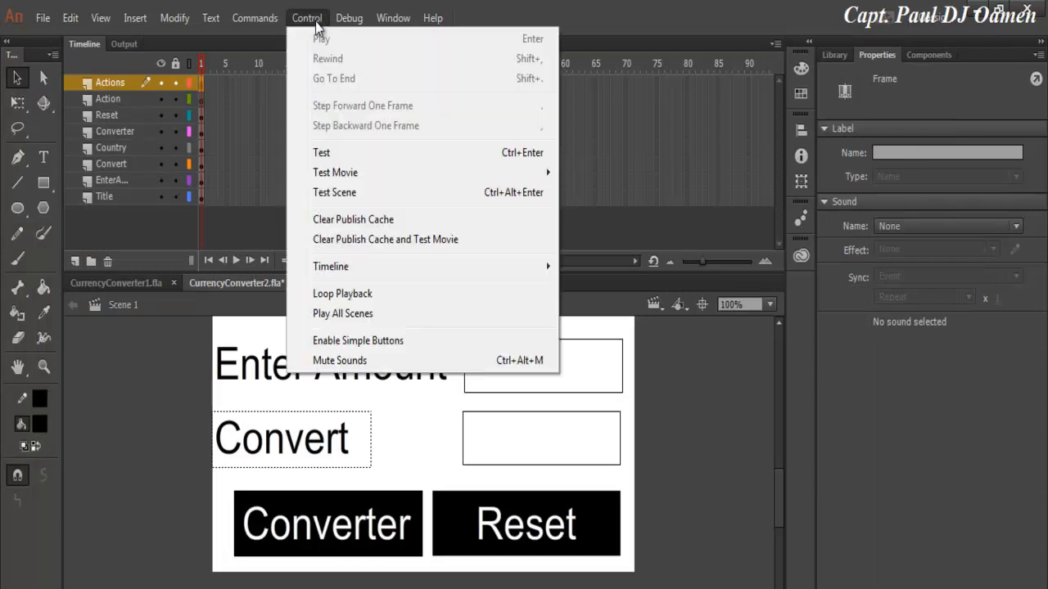
click(341, 193)
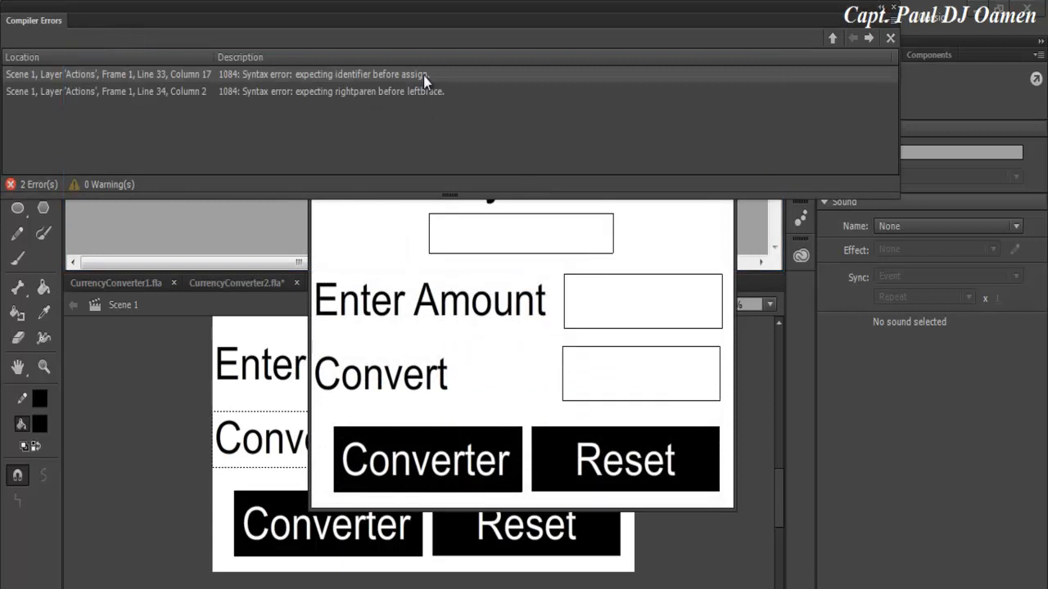
Step: Open the line 33 error, correct the condition to if (chk.text == "Nigeria"), and open the line 34 error
double_click(371, 80)
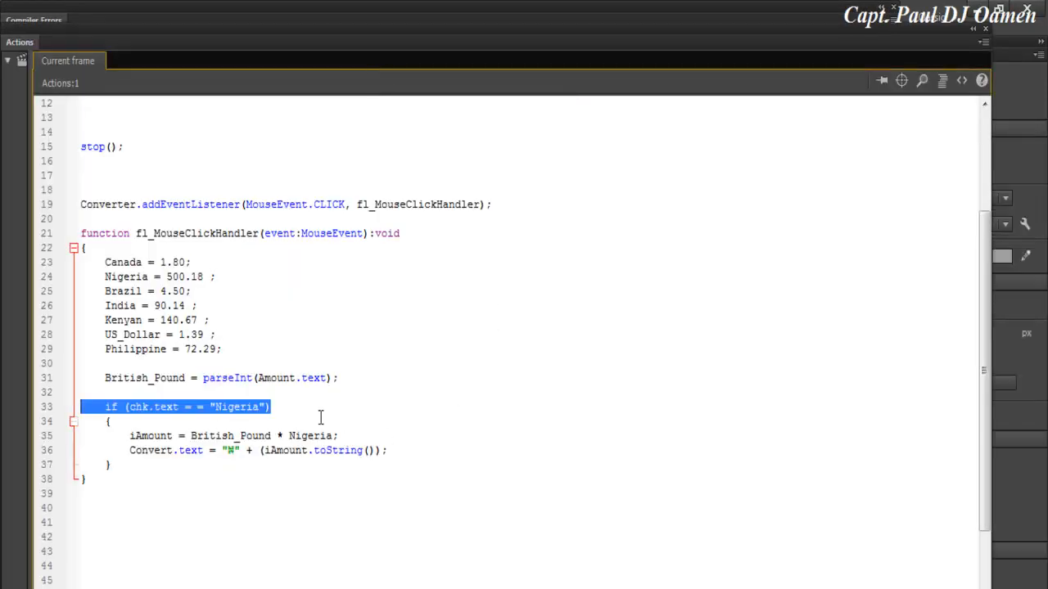
click(312, 409)
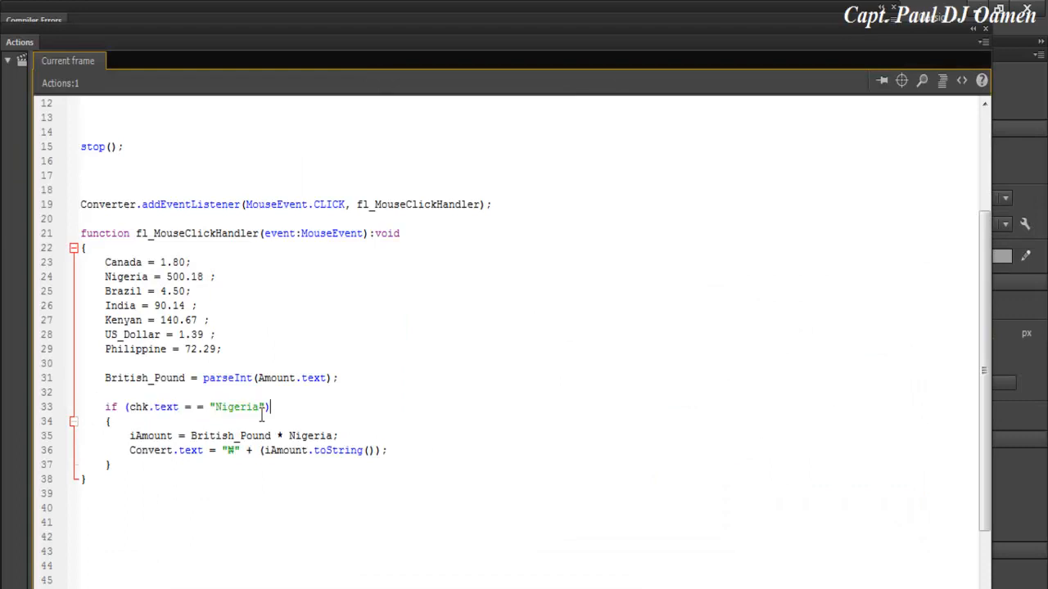
click(197, 407)
key(BackSpace)
click(985, 33)
click(339, 94)
double_click(339, 93)
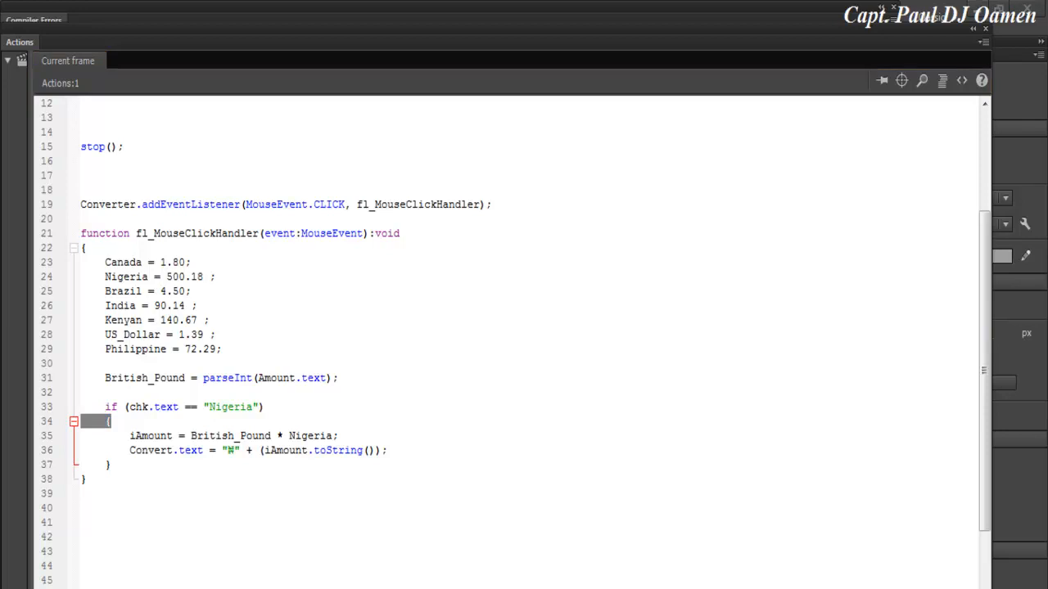
Step: Rename the declared variable USA to US_Dollar, reusing the name from the exchange rate assignment
scroll(562, 530, up, 2)
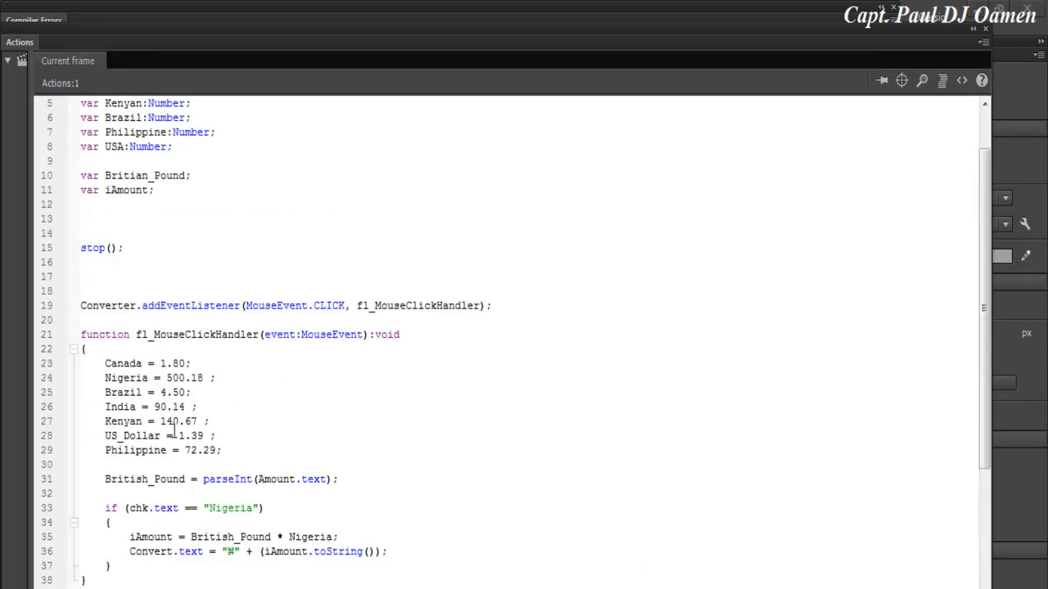
drag(162, 436, 105, 436)
key(ctrl+c)
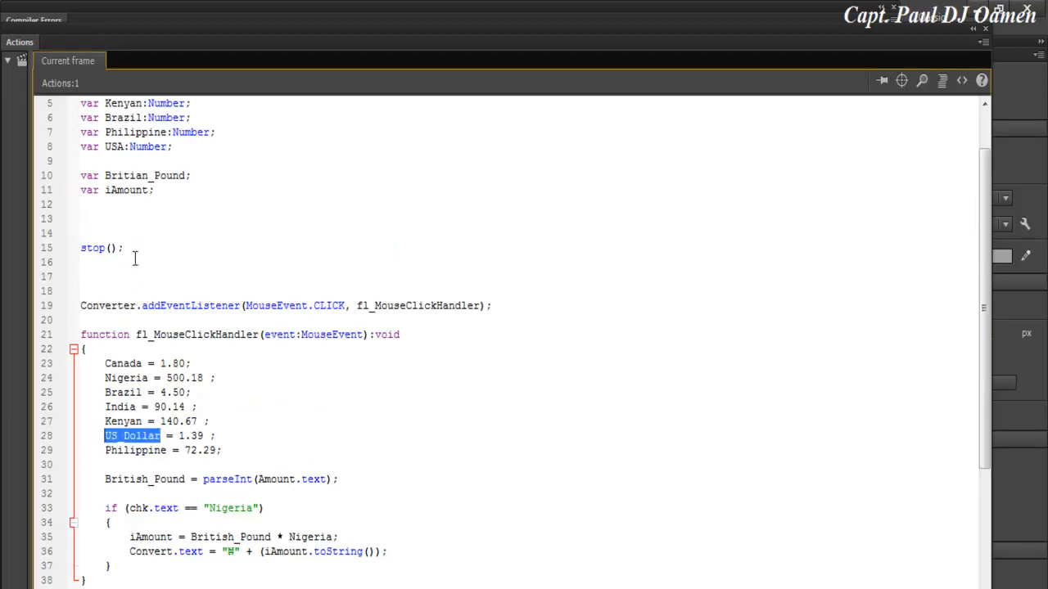
drag(124, 149, 109, 149)
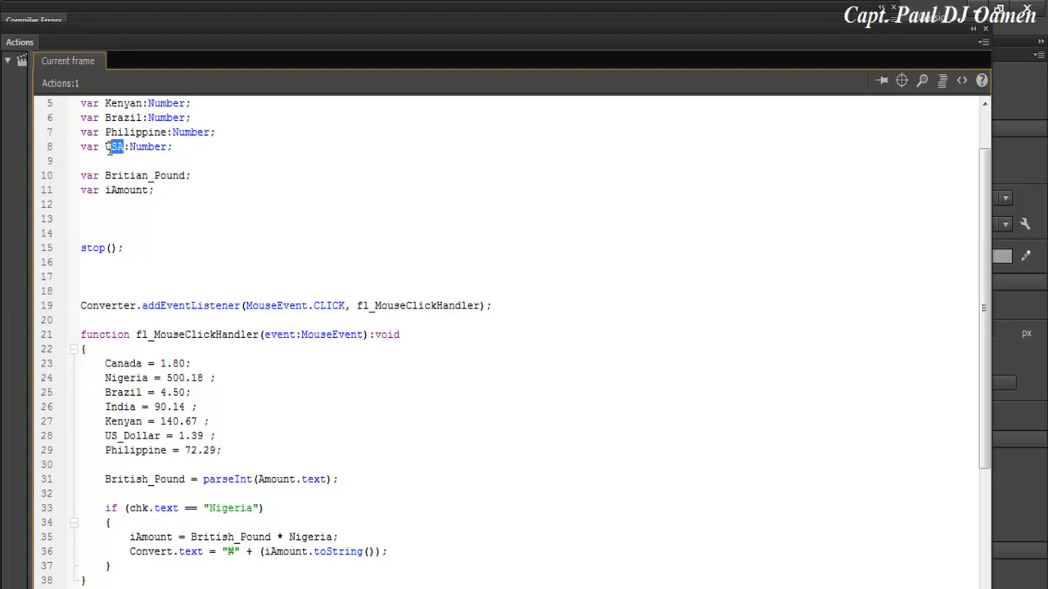
key(ctrl+v)
scroll(432, 425, up, 2)
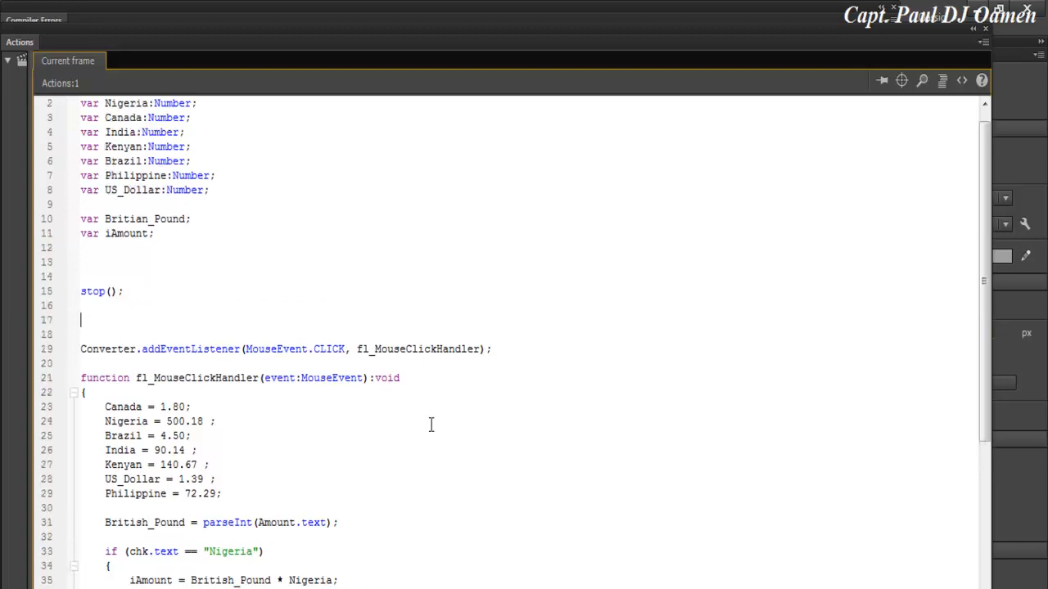
Step: Correct the misspelled Britian_Pound variable declaration to British_Pound
click(114, 522)
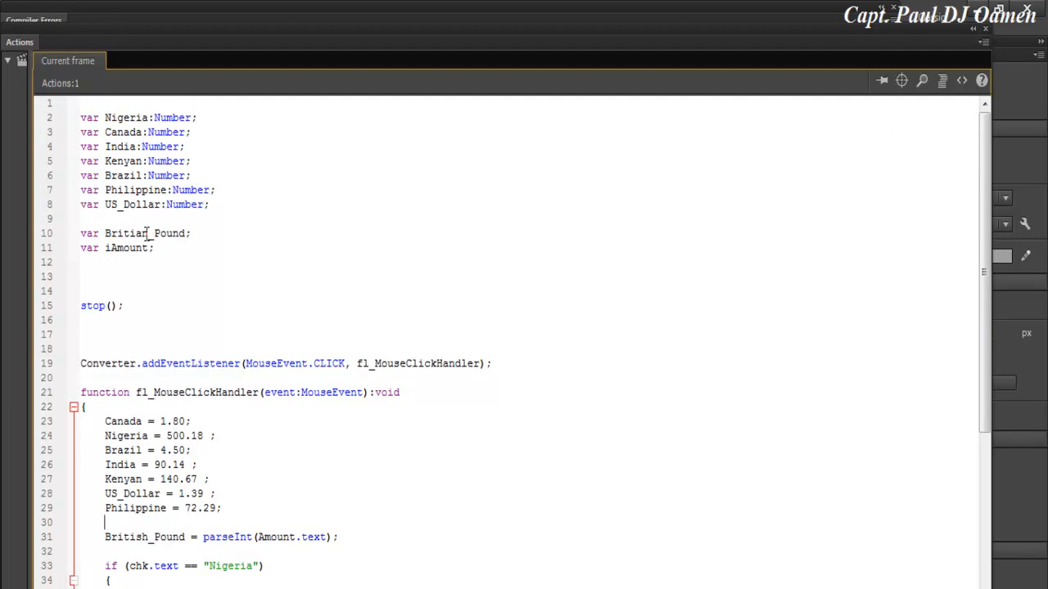
drag(148, 233, 136, 237)
text(sh)
click(349, 307)
Step: Test the scene, choose Nigeria as the country, try the Enter Amount field, and close the preview
key(F9)
click(307, 18)
click(347, 193)
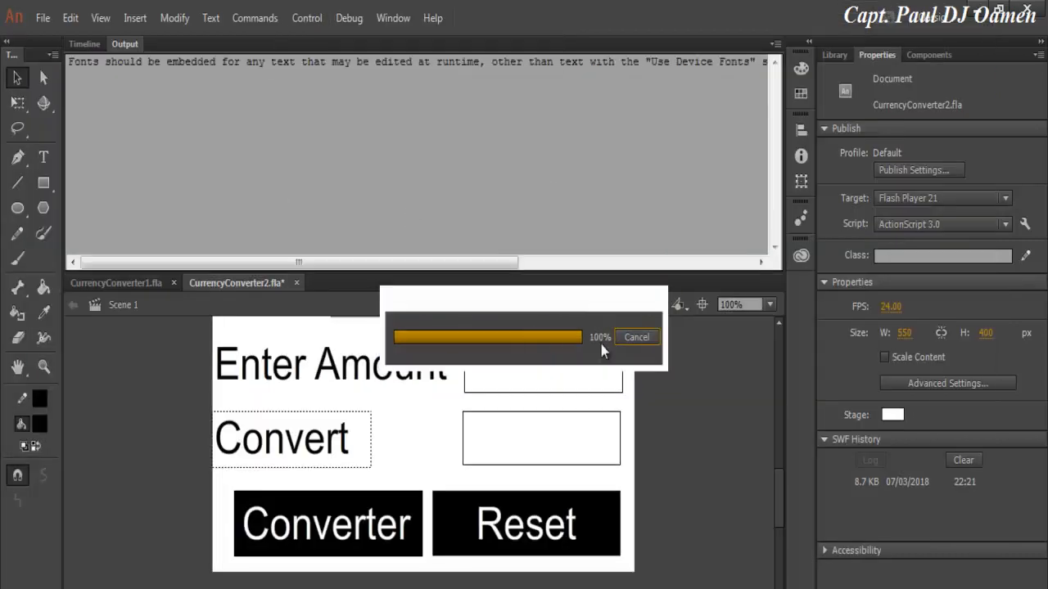
click(610, 232)
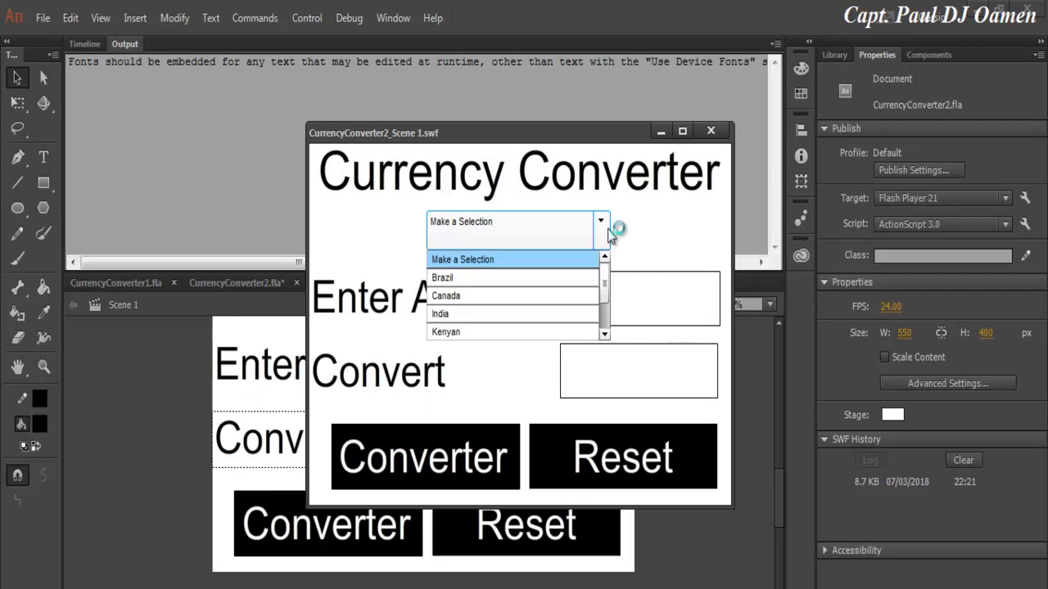
scroll(602, 294, down, 1)
click(500, 301)
click(618, 310)
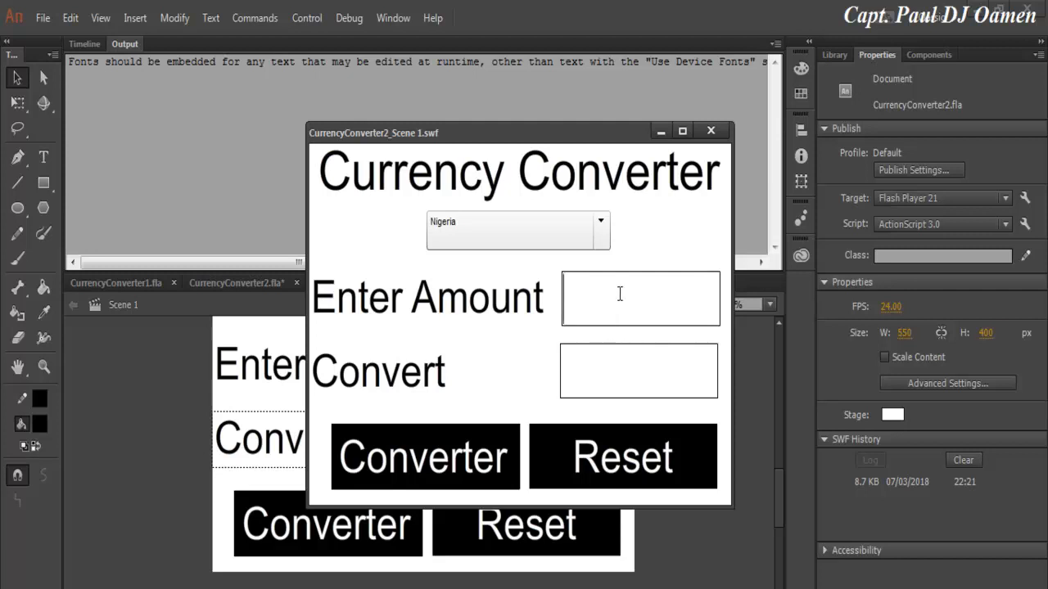
click(711, 130)
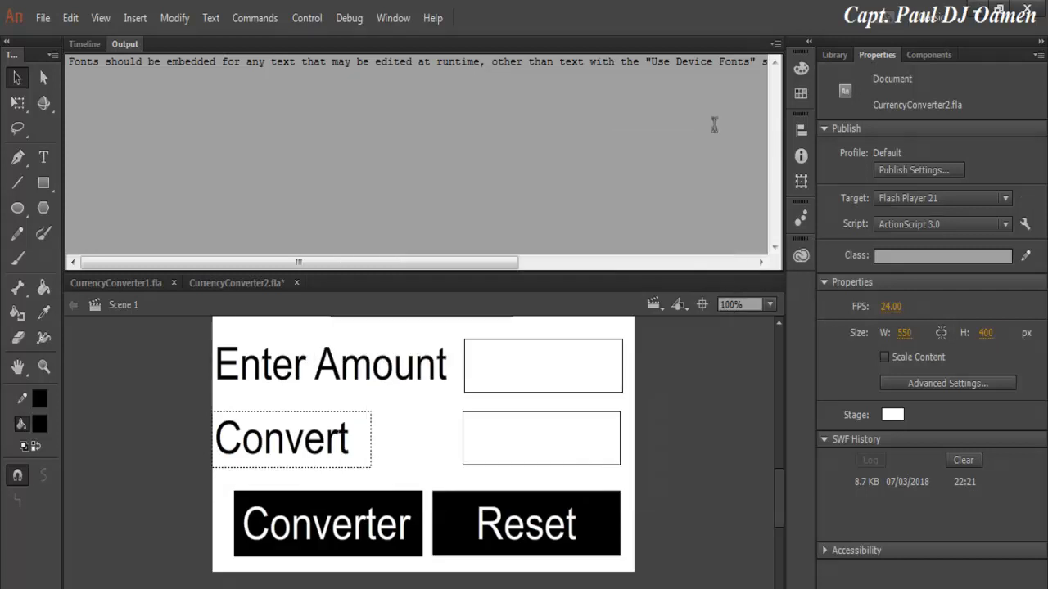
Step: Set the anti-aliasing of the Amount input text field to Use device fonts
click(522, 385)
click(84, 44)
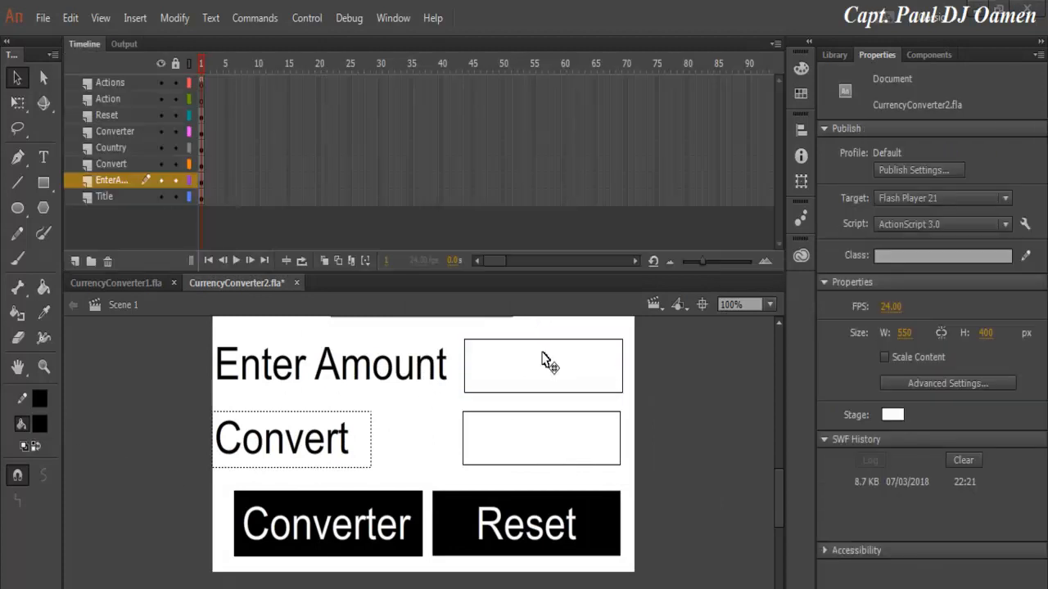
click(552, 378)
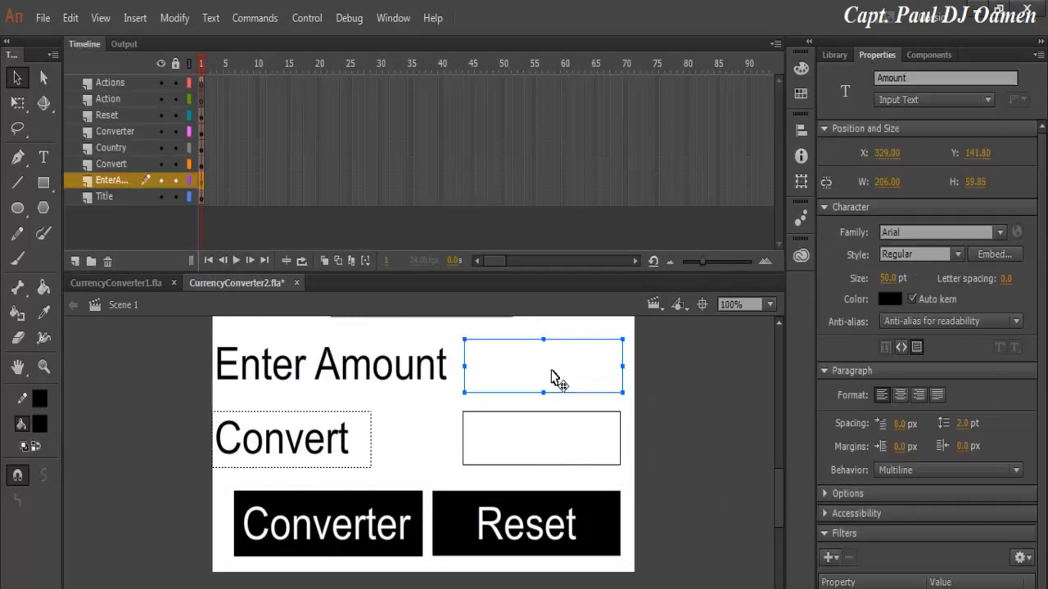
click(1015, 323)
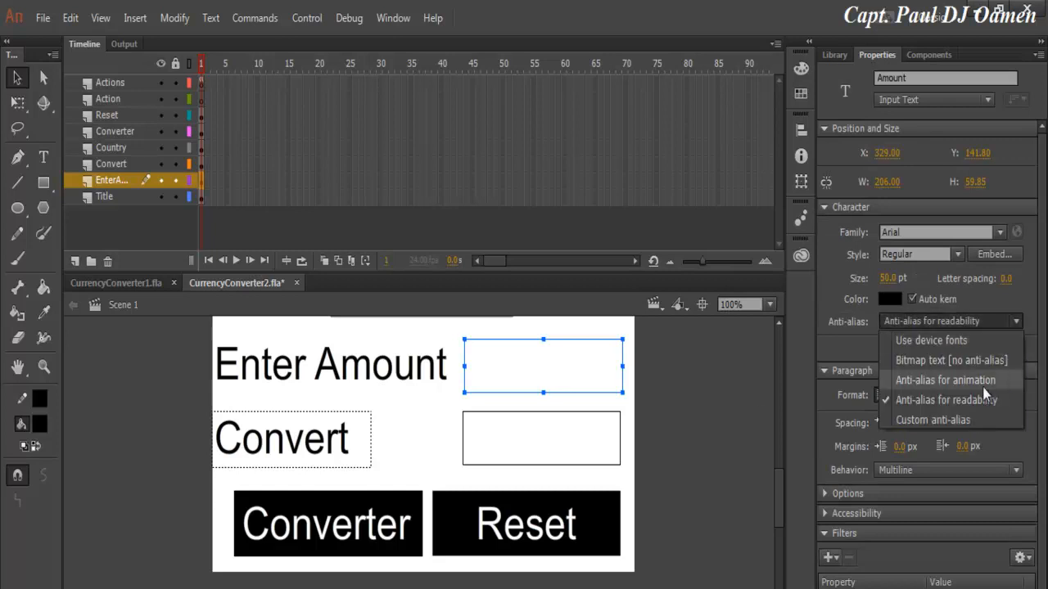
click(924, 342)
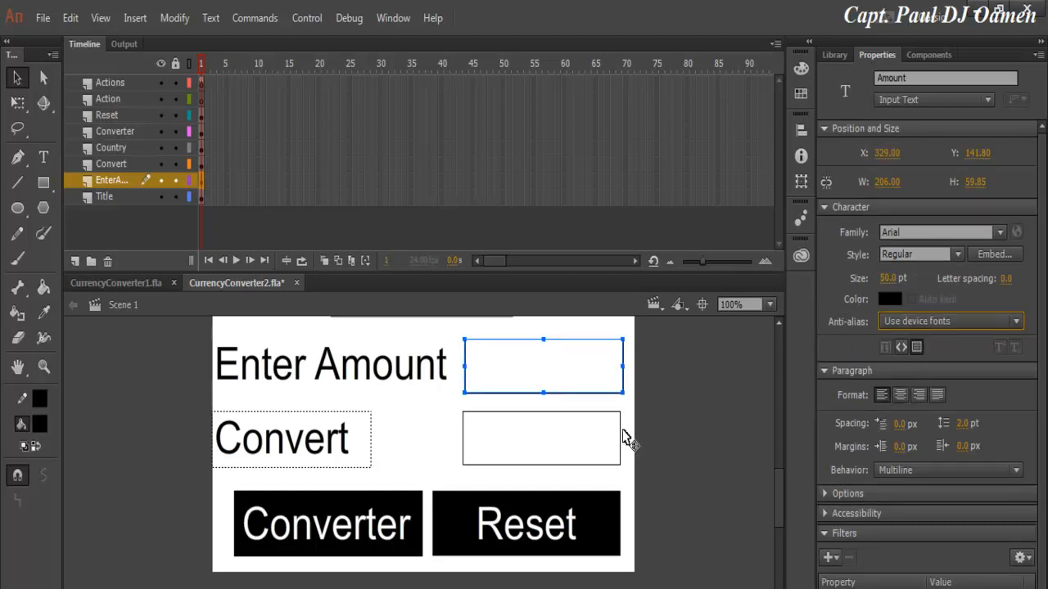
Step: Set the anti-aliasing of the Convert dynamic text field to Use device fonts, and deselect it
click(603, 433)
click(1016, 322)
click(935, 342)
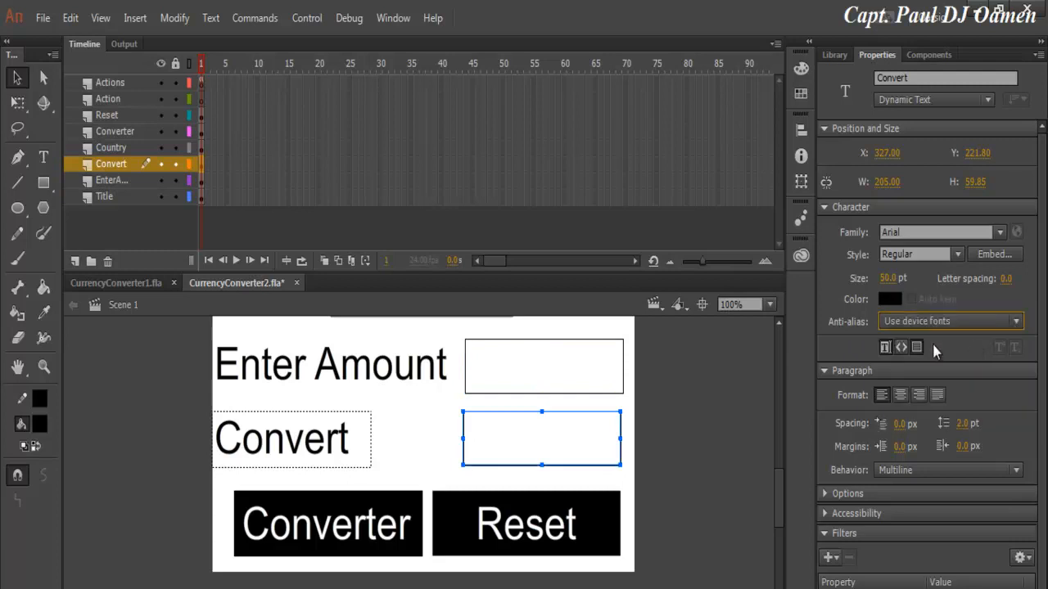
click(440, 451)
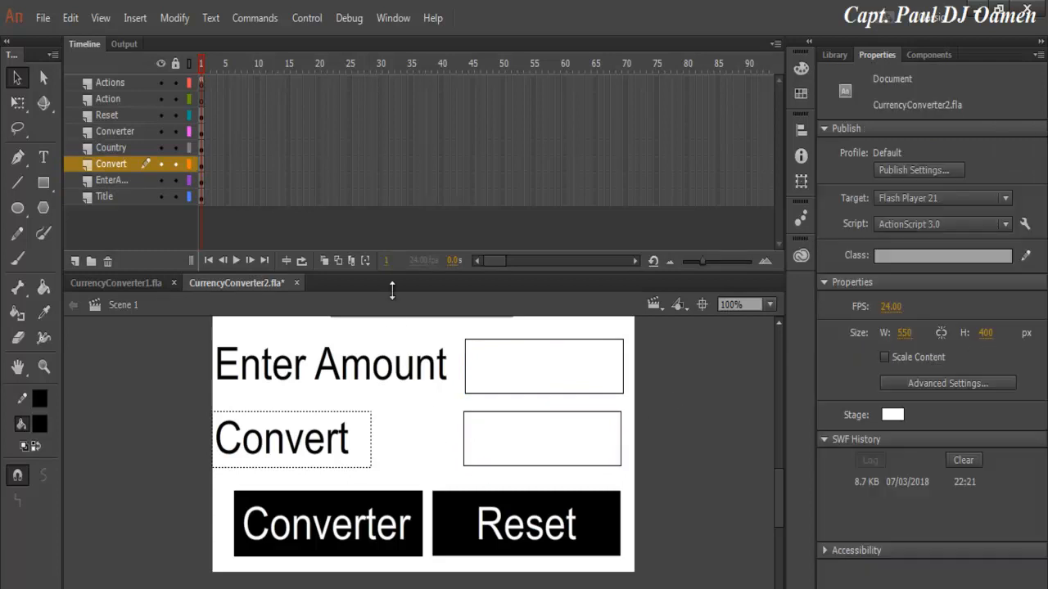
Step: Test the scene by converting an amount of 5 with Nigeria selected, and close the preview
click(307, 18)
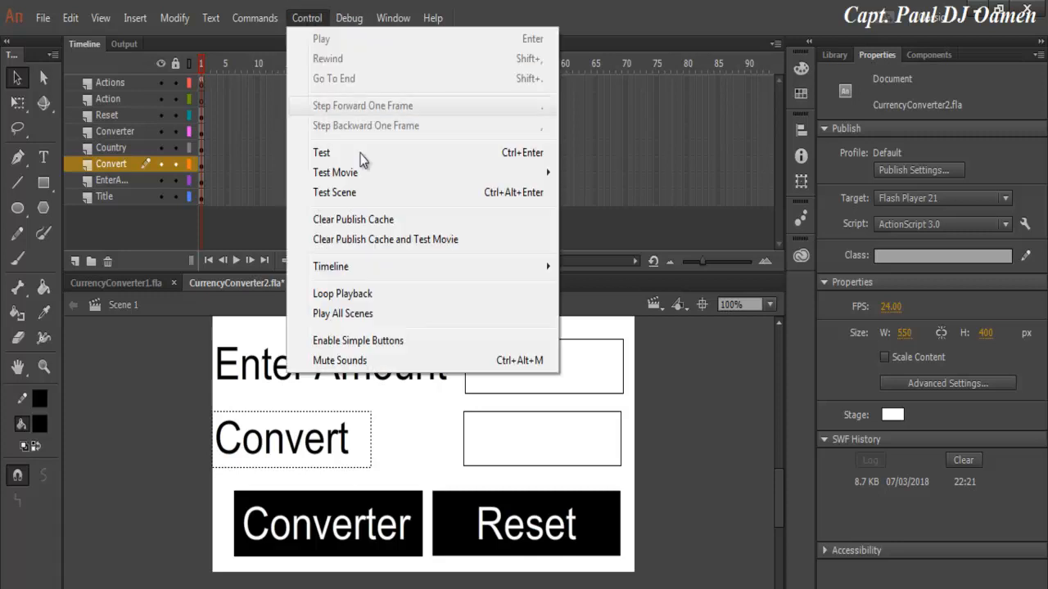
click(357, 195)
click(639, 304)
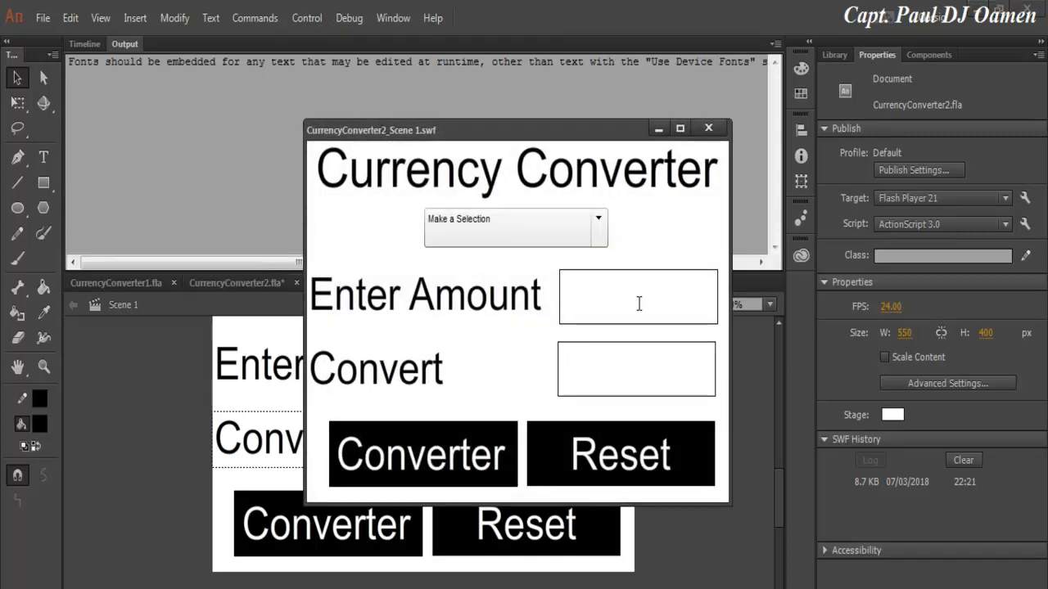
text(5)
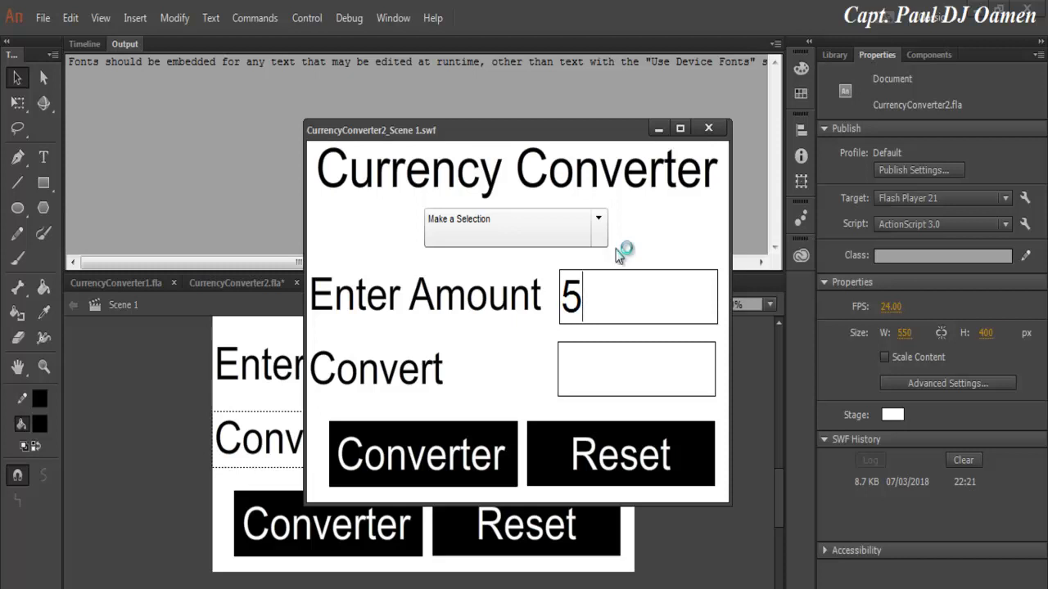
click(599, 224)
click(602, 303)
click(512, 294)
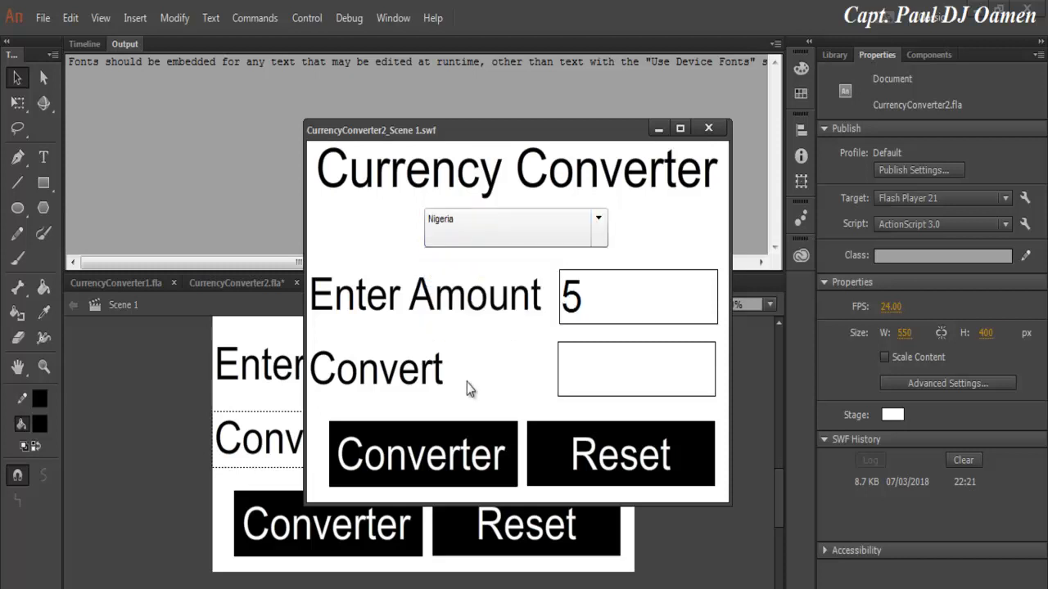
click(442, 455)
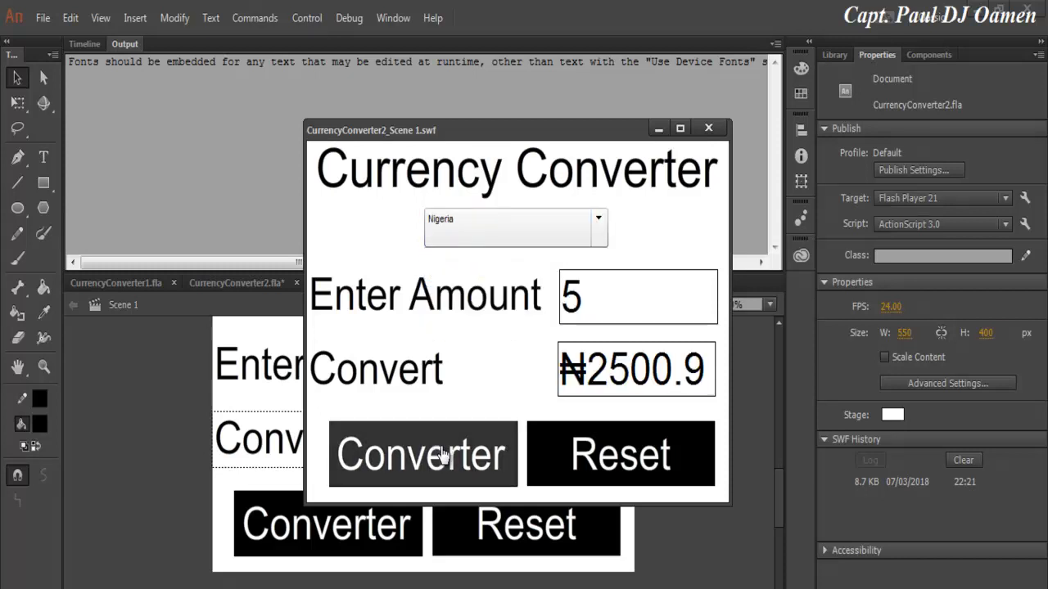
click(709, 129)
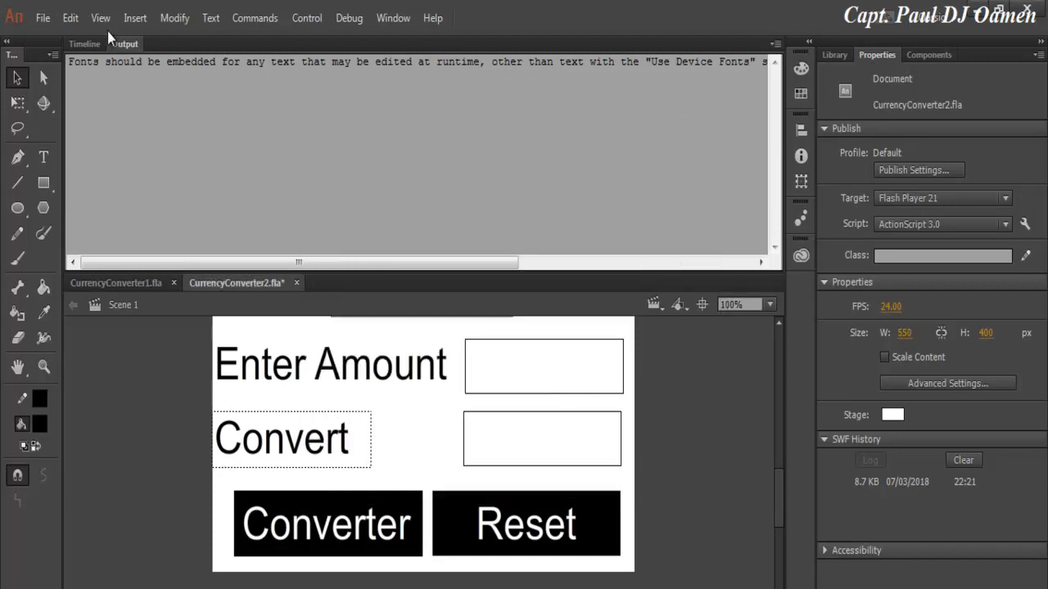
Step: Open the script on frame 1 of the Actions layer at the Nigeria if block in the Converter click handler
click(84, 44)
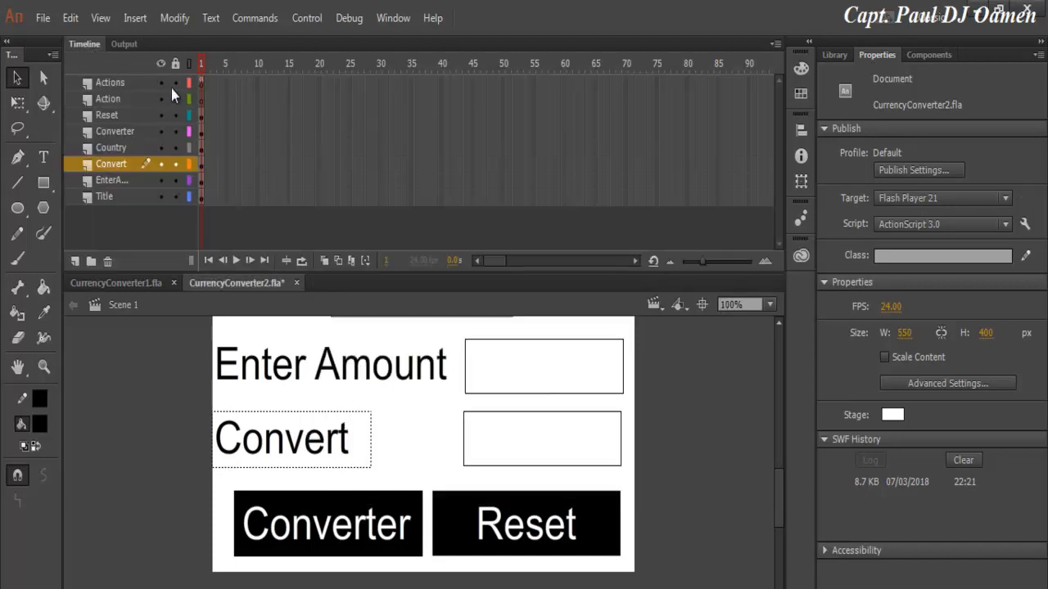
right_click(203, 82)
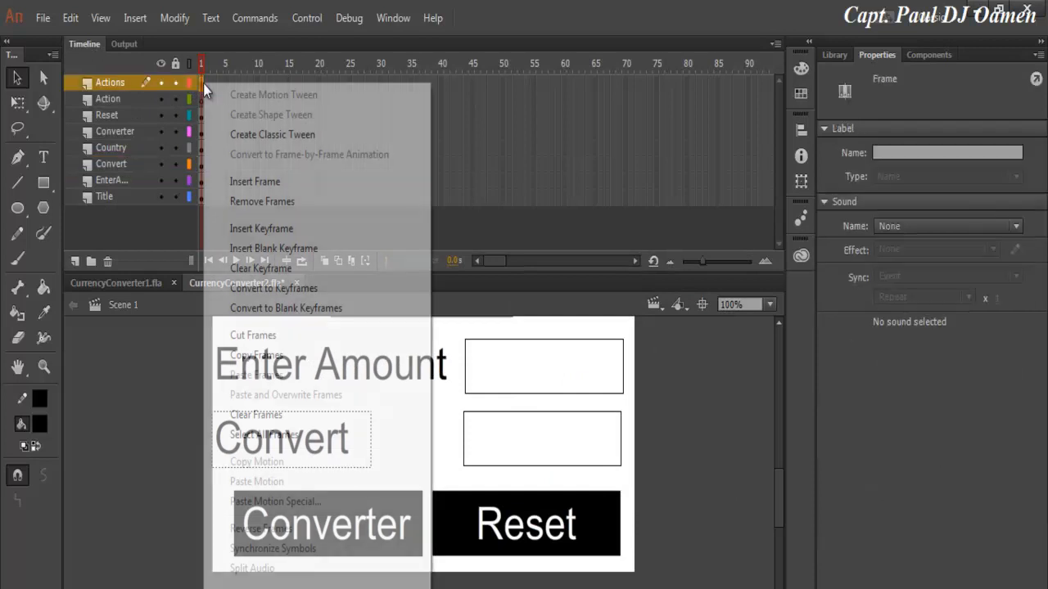
click(276, 586)
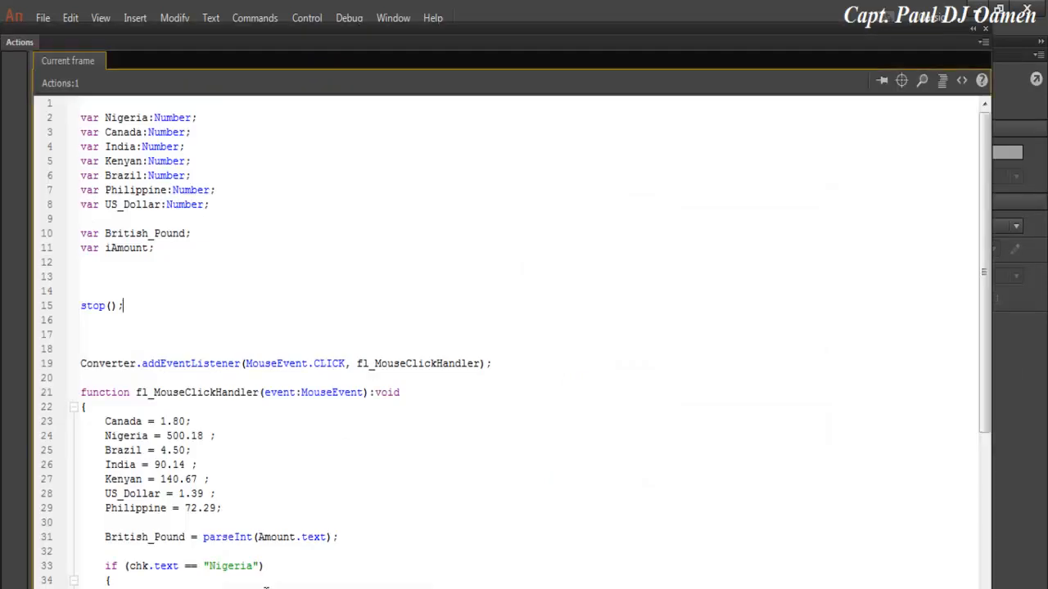
drag(990, 250, 957, 433)
Step: Duplicate the Nigeria if block six times below the original inside the Converter click handler, separating the copies with blank lines
drag(105, 276, 129, 334)
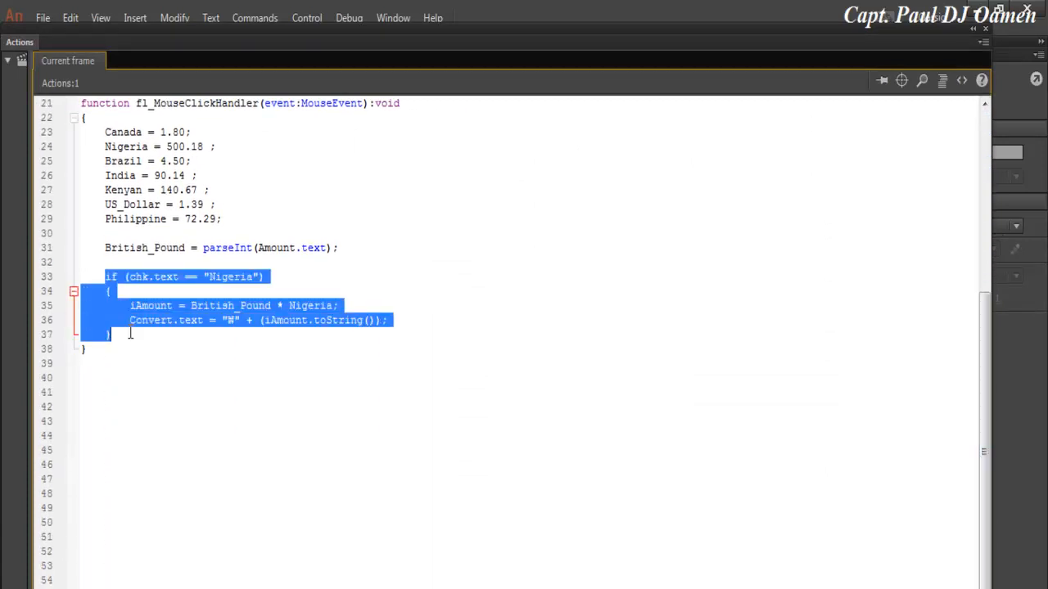
click(129, 334)
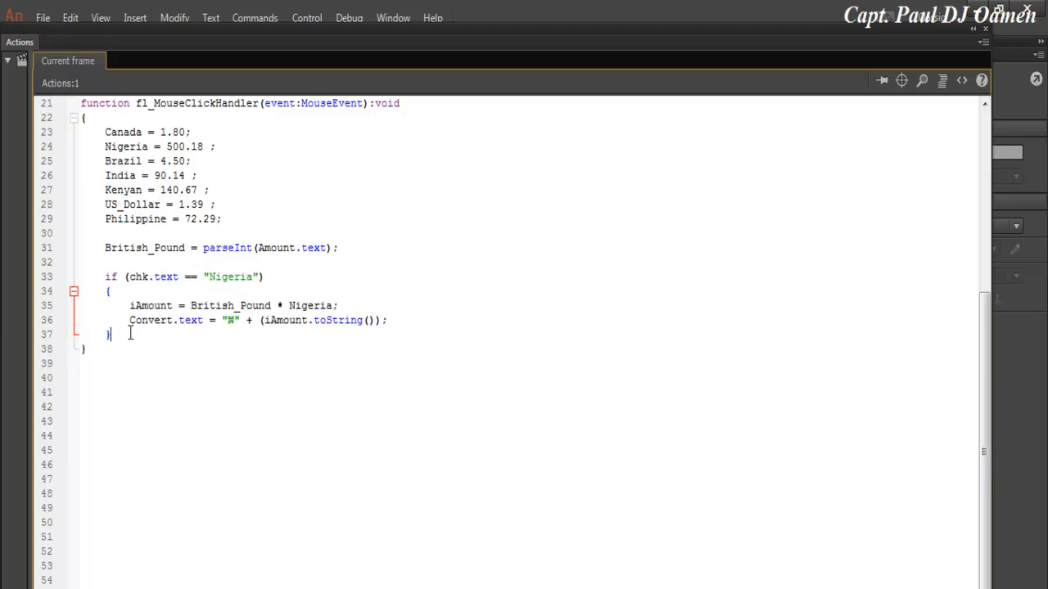
key(Return)
key(Return)
text(if (chk.text == "Nigeria") {     iAmount = British_Pound * Nigeria;     Convert.text = "₦" + (iAmount.toString()); })
key(Return)
key(Return)
text(if (chk.text == "Nigeria") {     iAmount = British_Pound * Nigeria;     Convert.text = "₦" + (iAmount.toString()); })
key(Return)
key(Return)
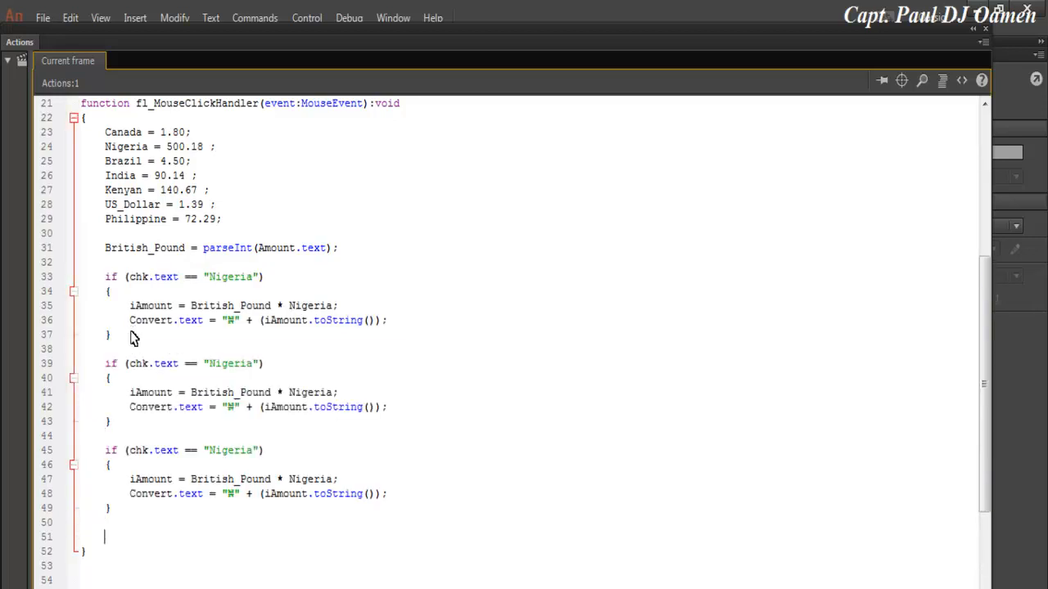
text(if (chk.text == "Nigeria") {     iAmount = British_Pound * Nigeria;     Convert.text = "₦" + (iAmount.toString()); })
key(Return)
key(Return)
text(if (chk.text == "Nigeria") { 	iAmount = British_Pound * Nigeria; 	Convert.text = "₦" + (iAmount.toString()); })
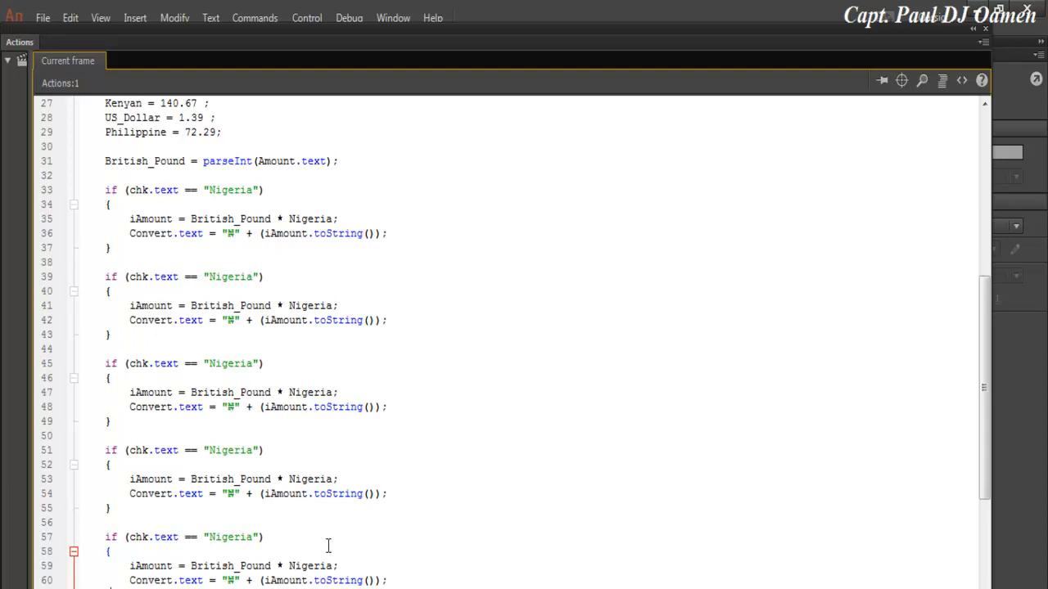
scroll(483, 542, down, 2)
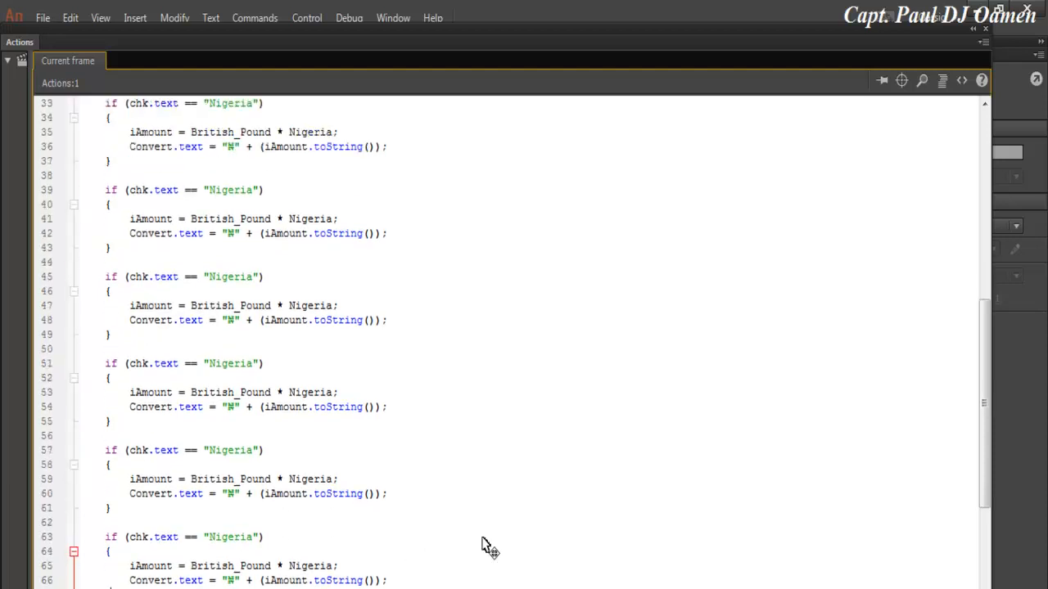
scroll(485, 544, down, 2)
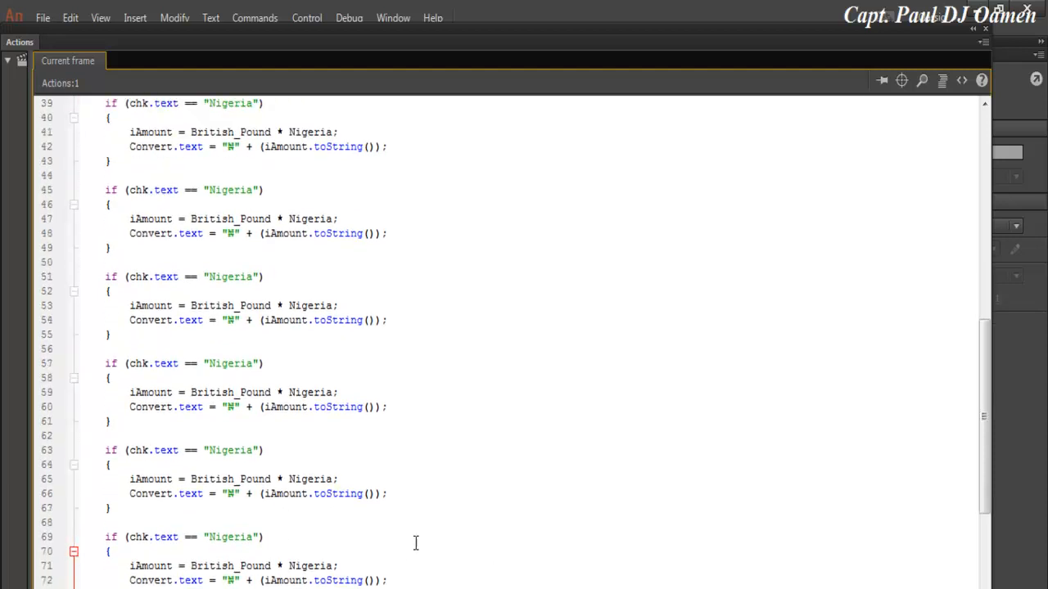
Step: Change the second if block to check for "Canada" and multiply British_Pound by Canada
scroll(546, 290, up, 7)
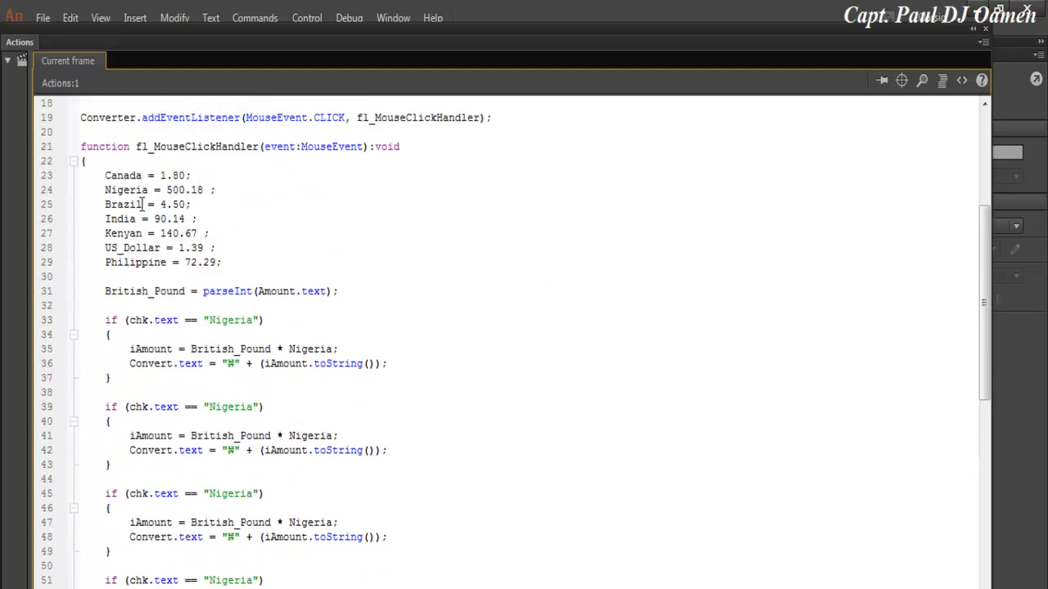
drag(143, 175, 114, 176)
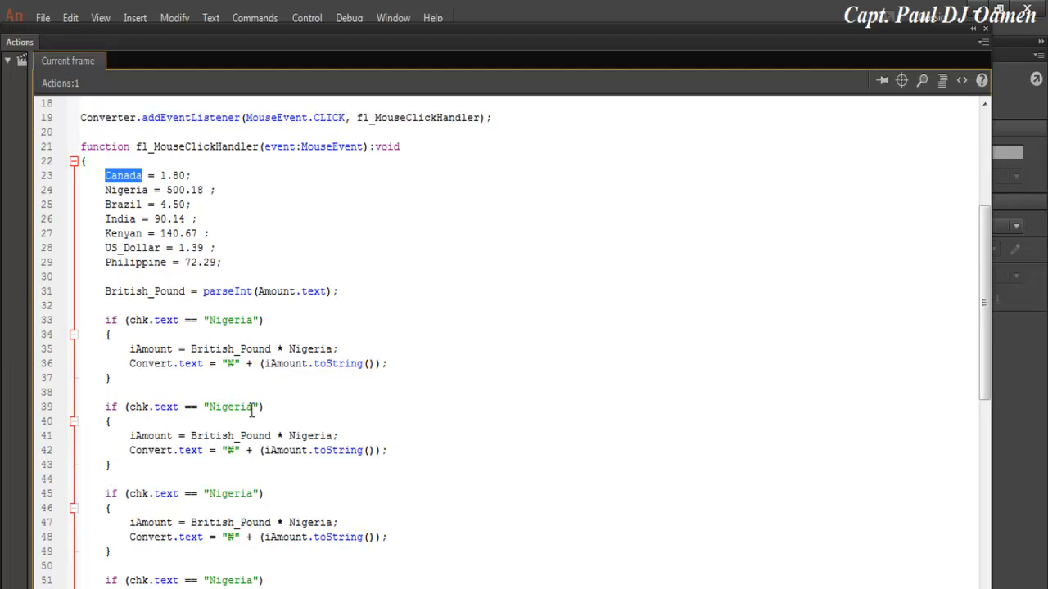
drag(254, 407, 209, 401)
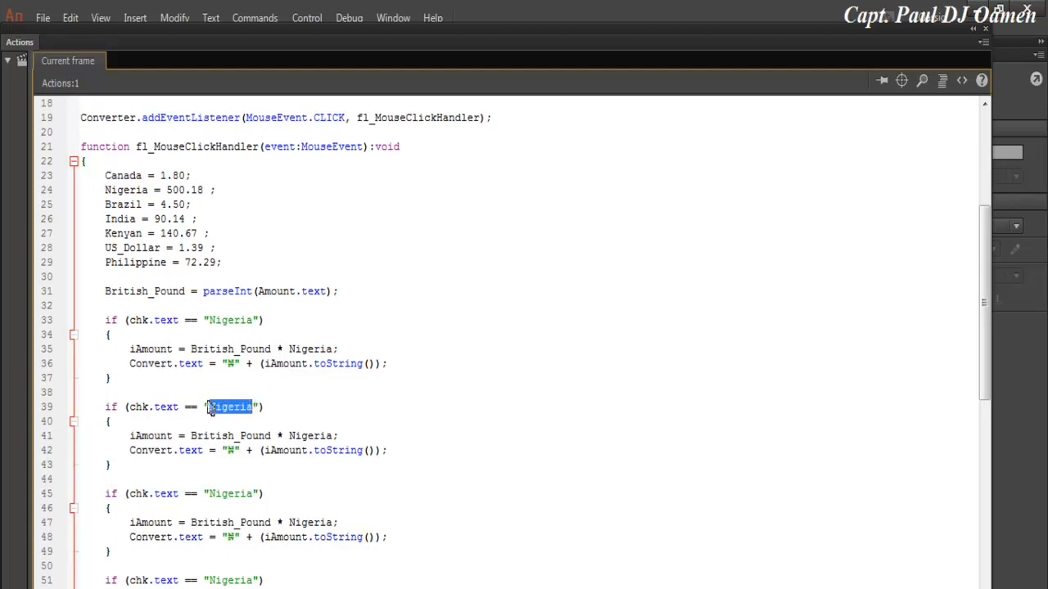
text(Canada)
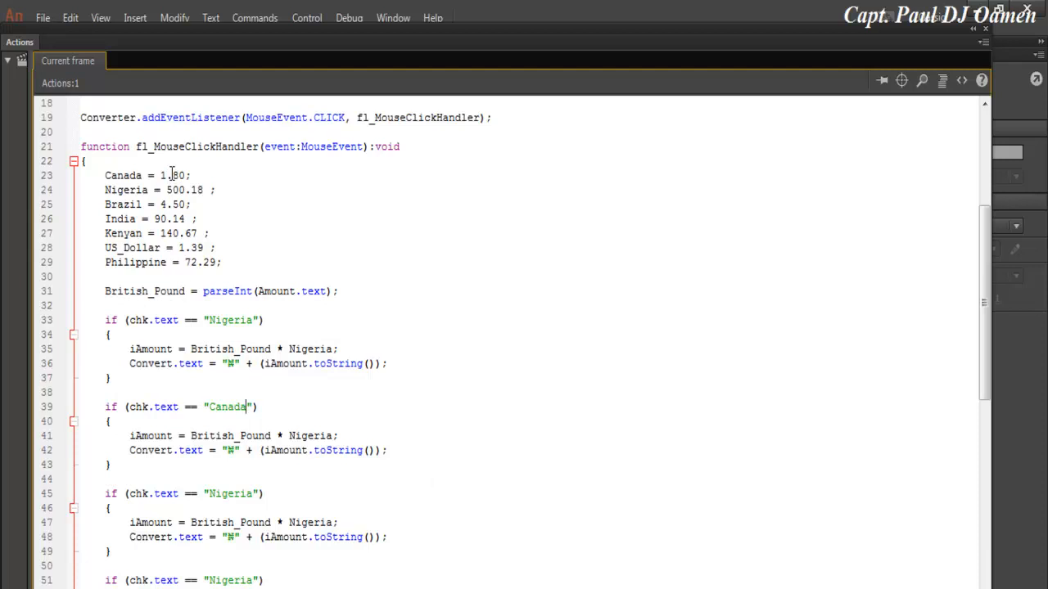
drag(334, 436, 290, 436)
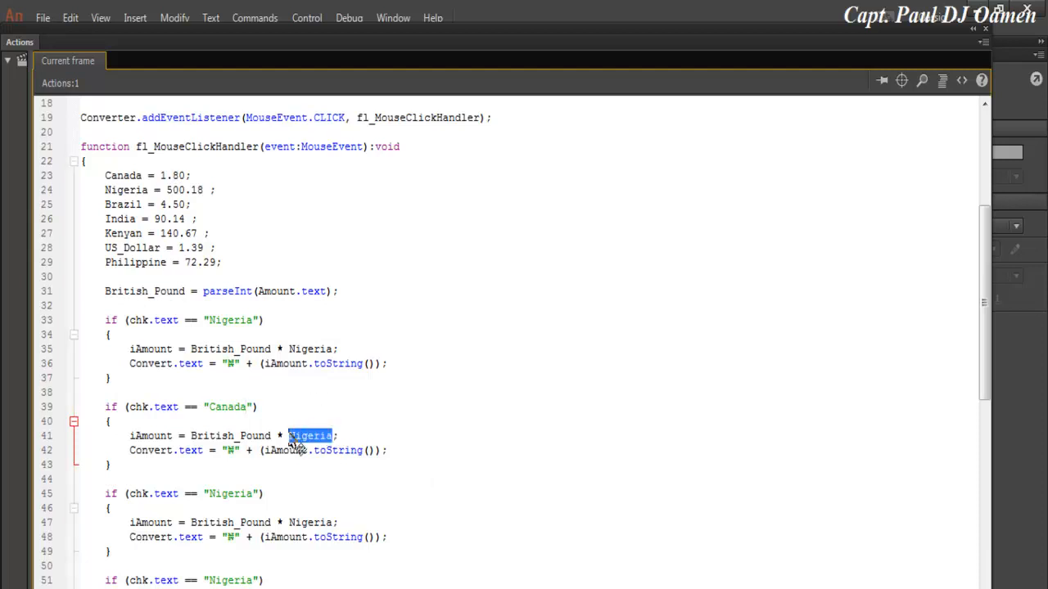
text(Canada)
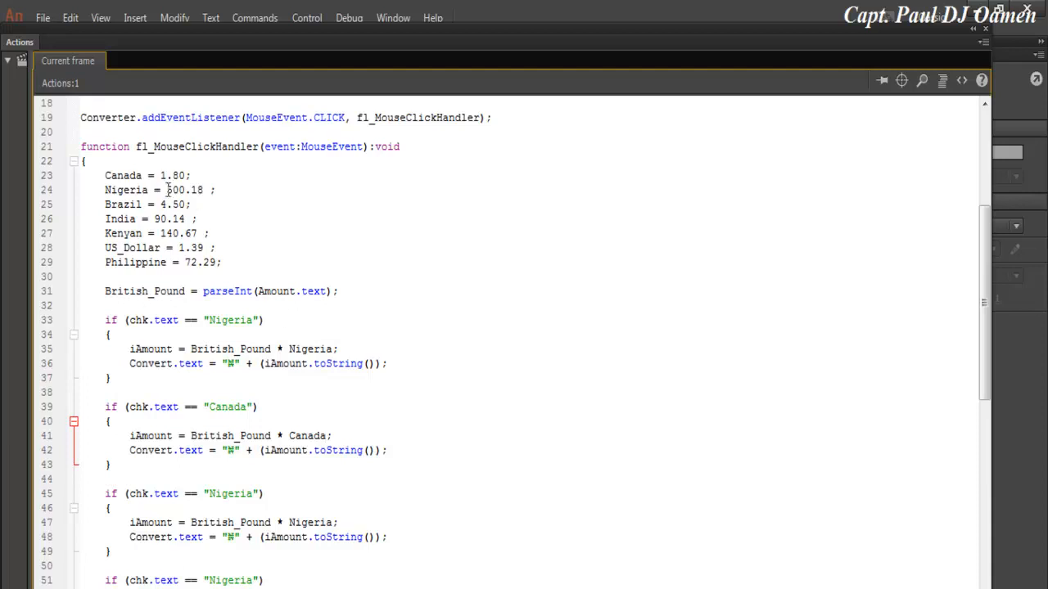
Step: Change the third if block to check for "Brazil" and multiply British_Pound by Brazil
drag(143, 204, 106, 206)
key(ctrl+c)
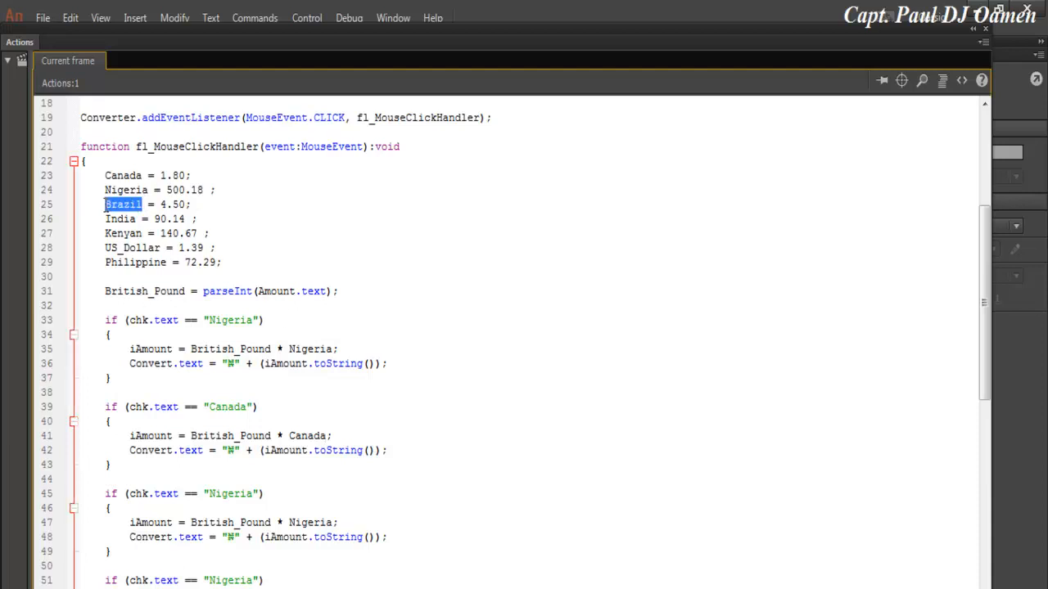
drag(256, 495, 208, 496)
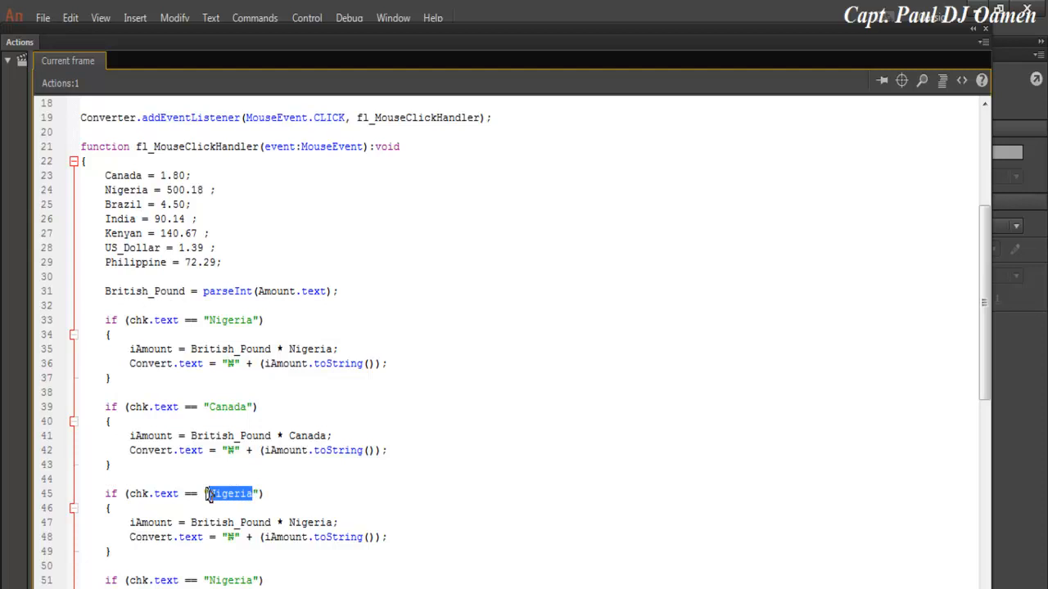
key(ctrl+v)
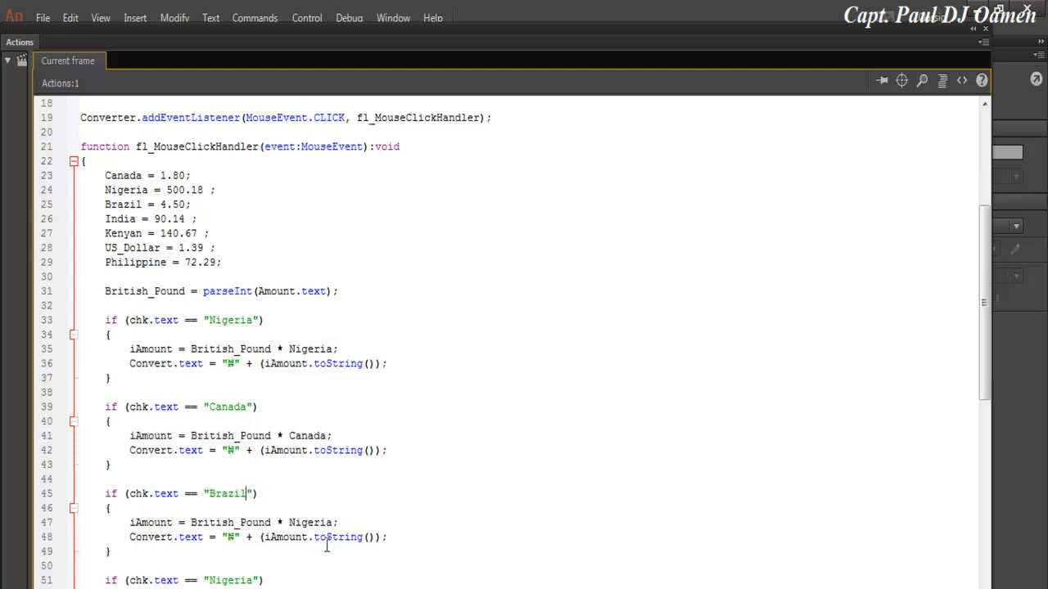
drag(334, 522, 293, 525)
key(ctrl+v)
Step: Replace the currency symbol in the Canada block's Convert.text line with "C$"
click(234, 450)
double_click(231, 453)
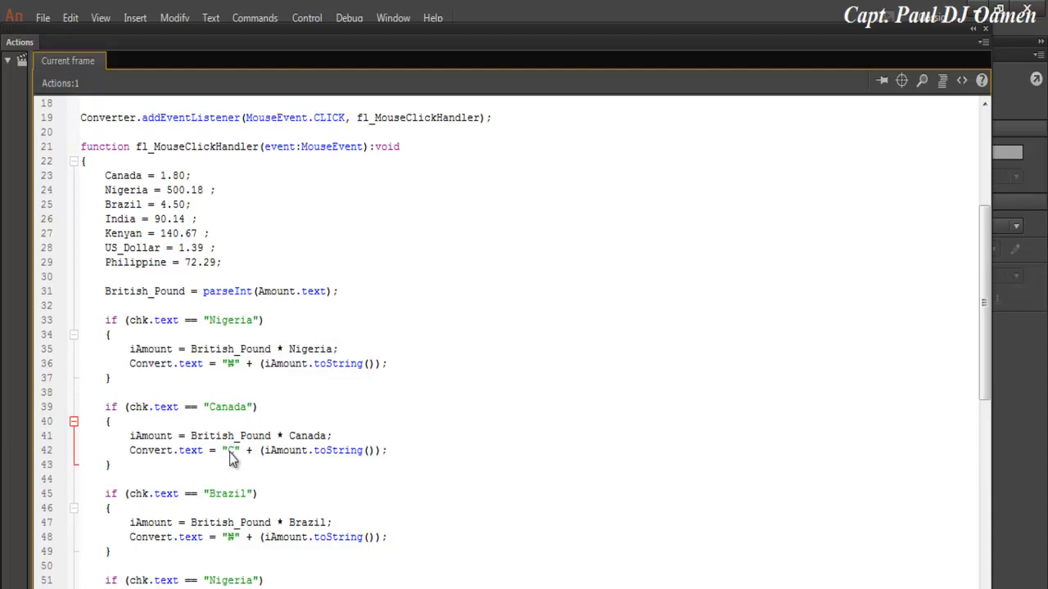
text(C$)
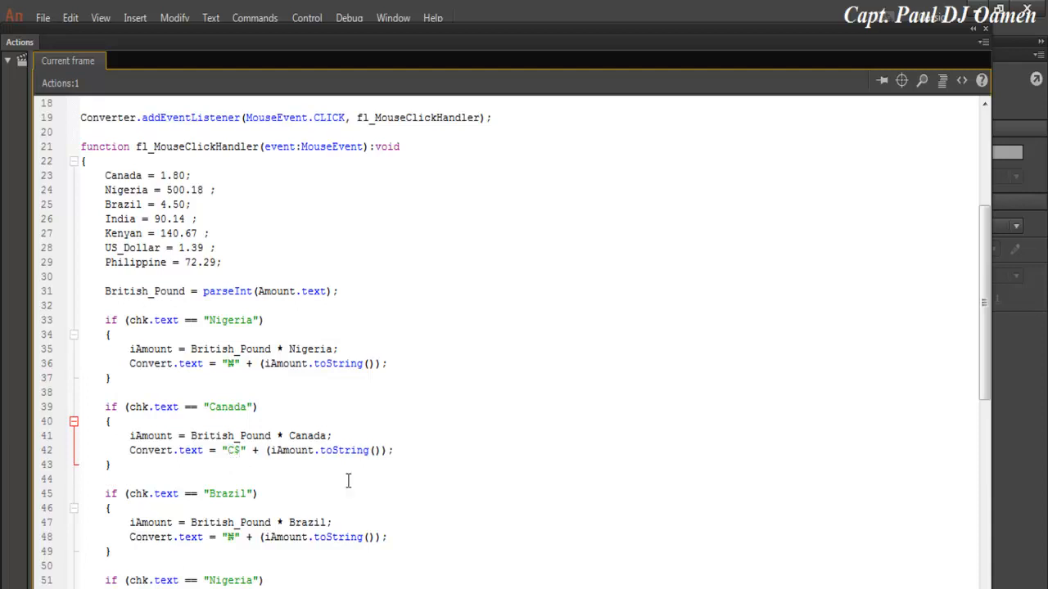
Step: Review the whole script, from the variable declarations to the country if blocks, and close the code editor
drag(983, 334, 983, 381)
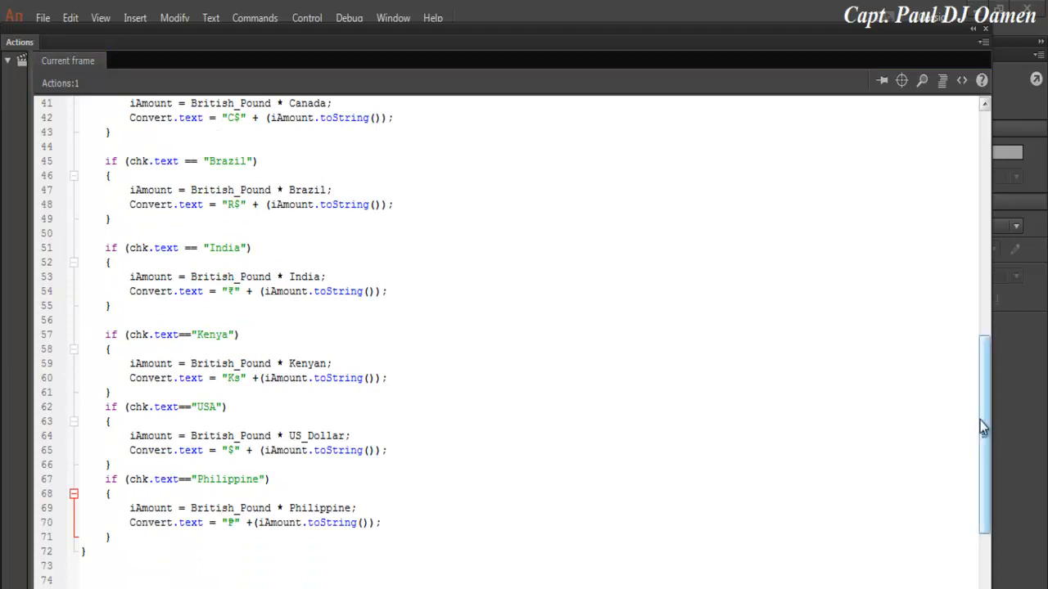
drag(980, 418, 982, 195)
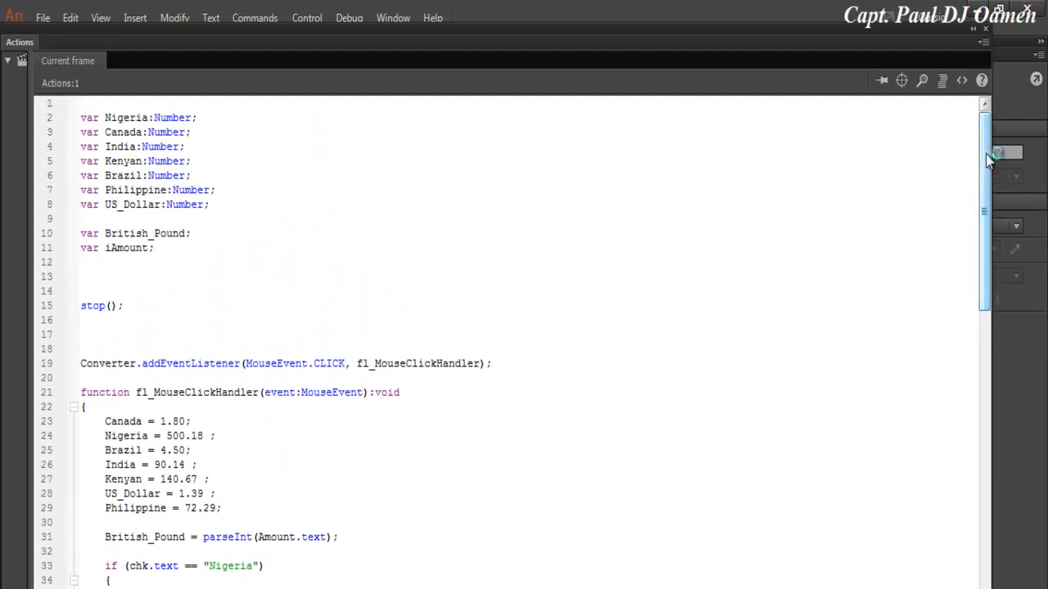
drag(987, 152, 982, 375)
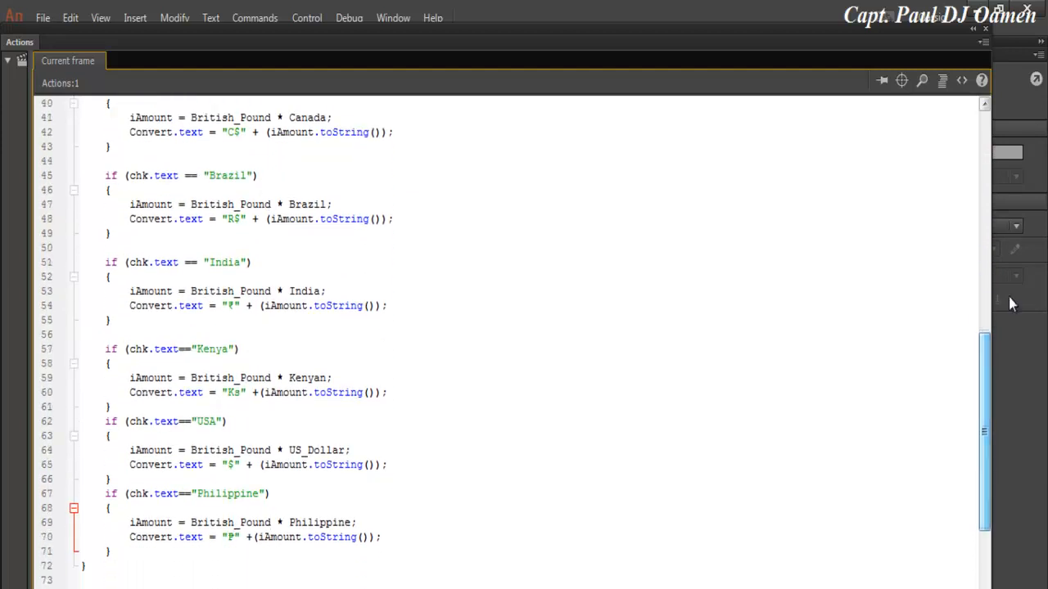
click(986, 28)
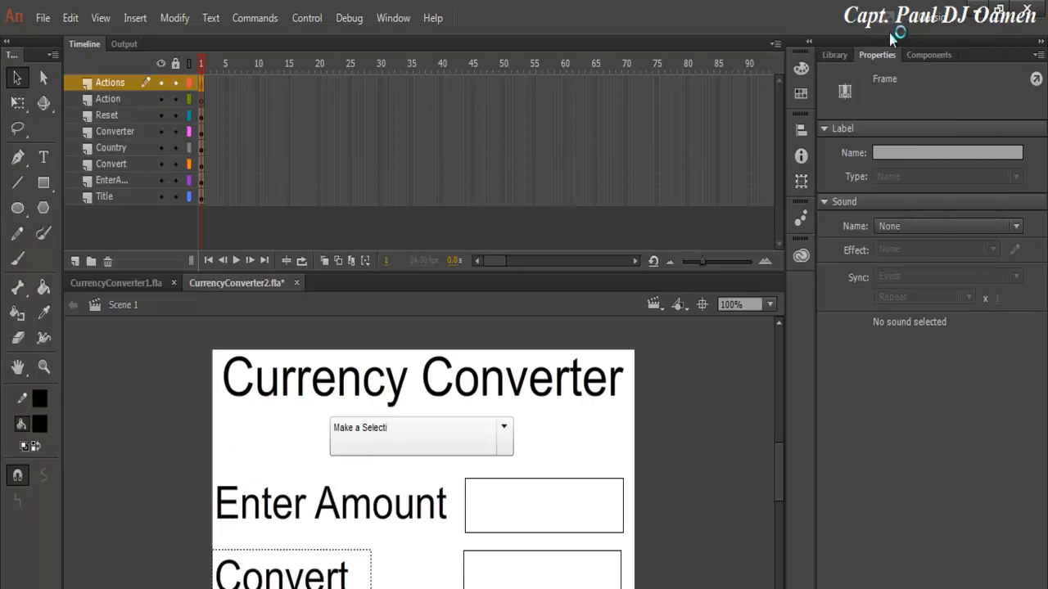
Step: Test the scene by choosing Brazil, entering an amount of 35 and running the conversion
click(318, 24)
click(364, 196)
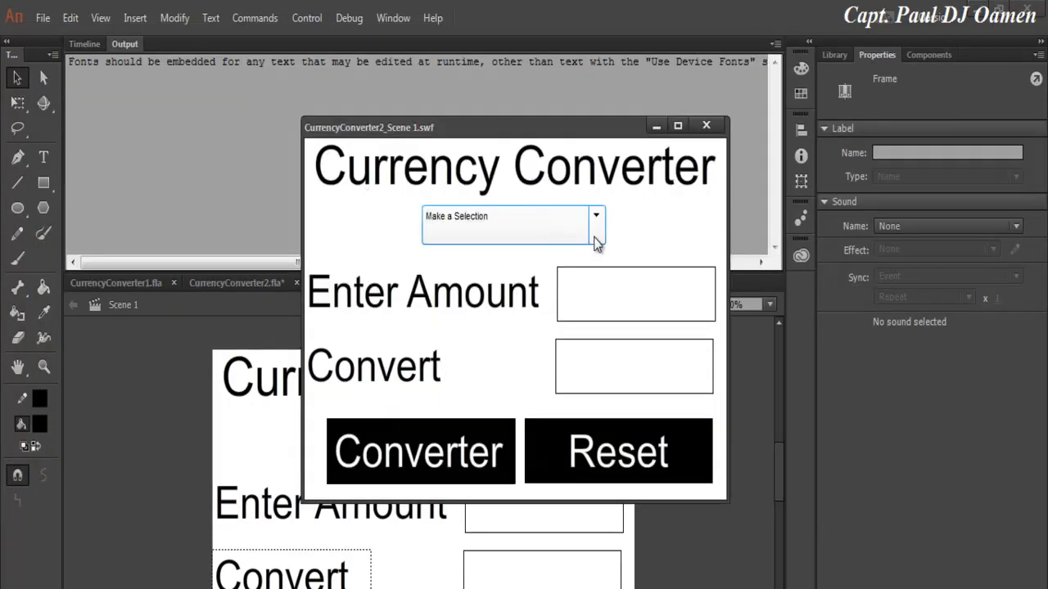
click(595, 244)
click(586, 273)
click(603, 279)
text(35)
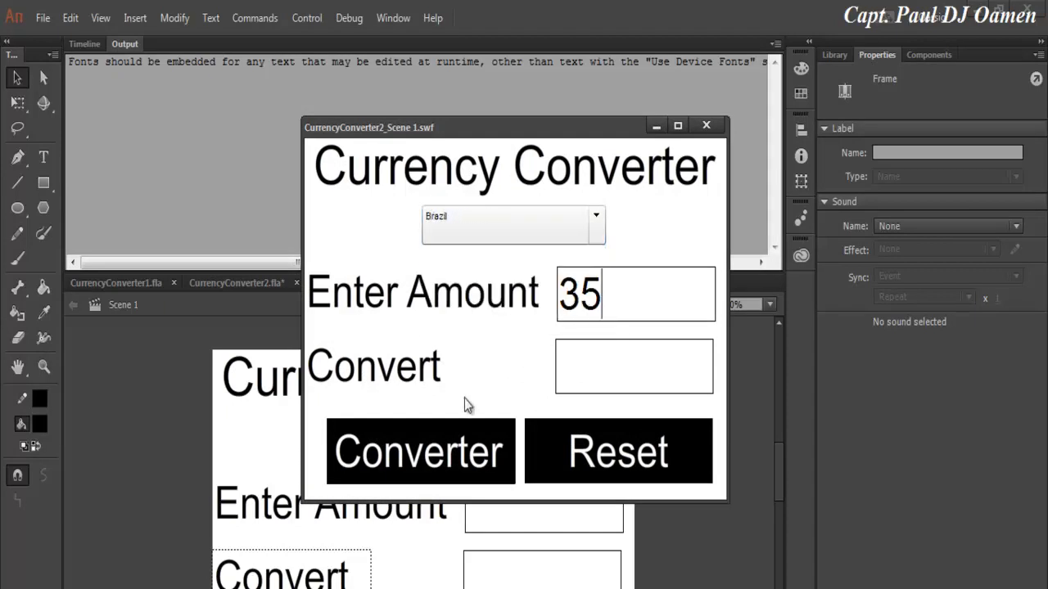
click(418, 471)
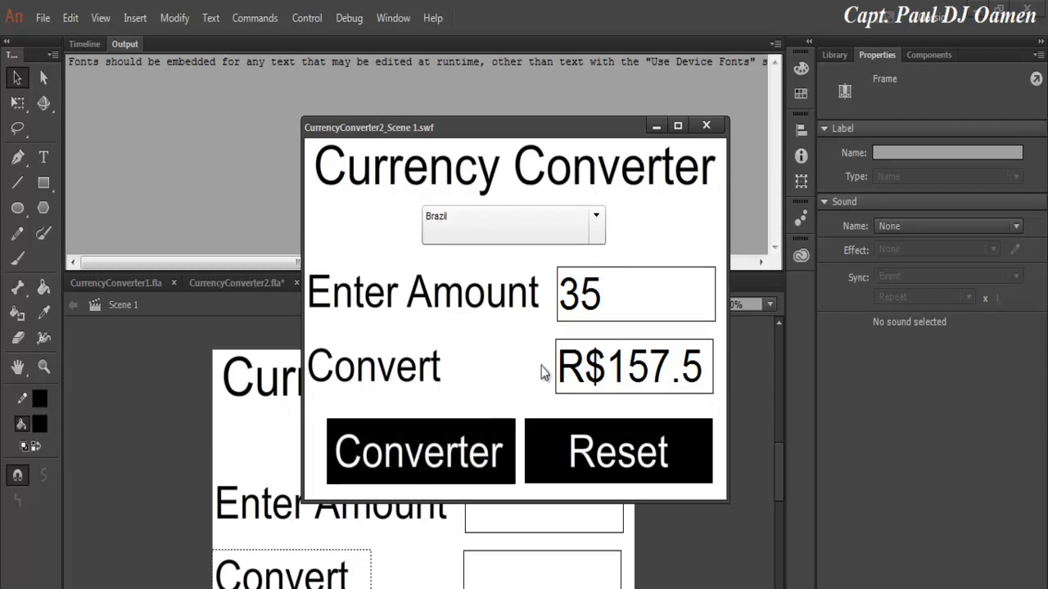
Step: Convert the same amount of 35 with Canada and with India selected in the preview
click(596, 229)
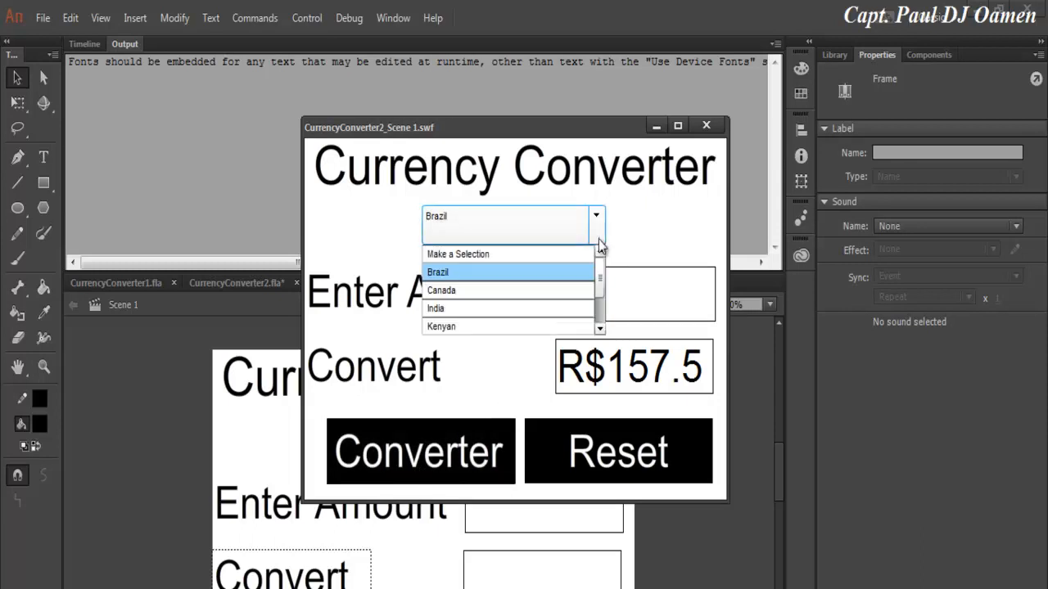
click(480, 291)
click(445, 450)
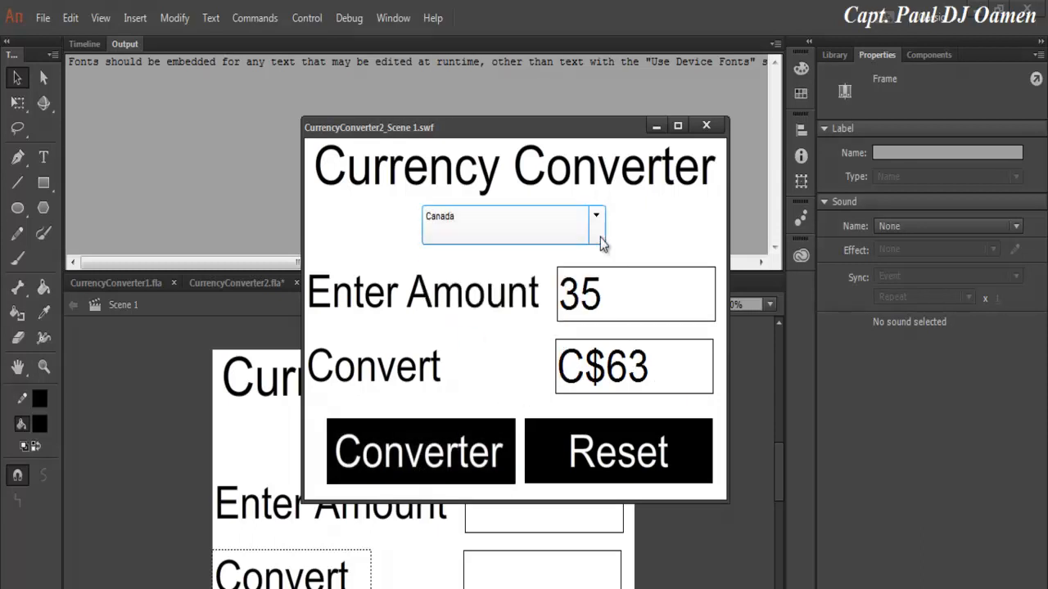
click(600, 238)
click(489, 309)
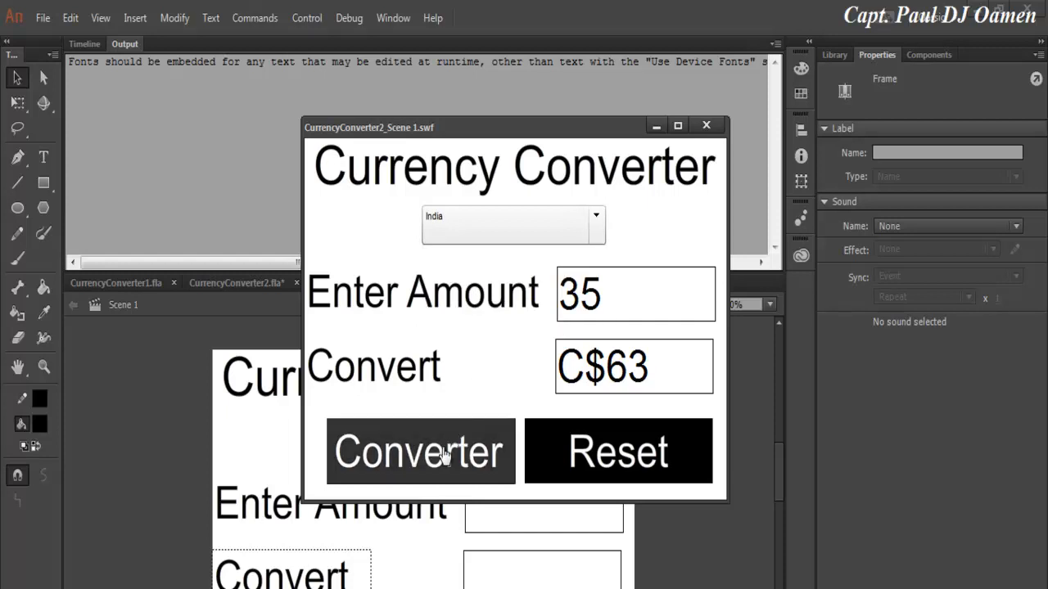
click(480, 451)
Step: Try converting the amount of 35 with Kenyan selected, and check the output in the Convert field
click(595, 234)
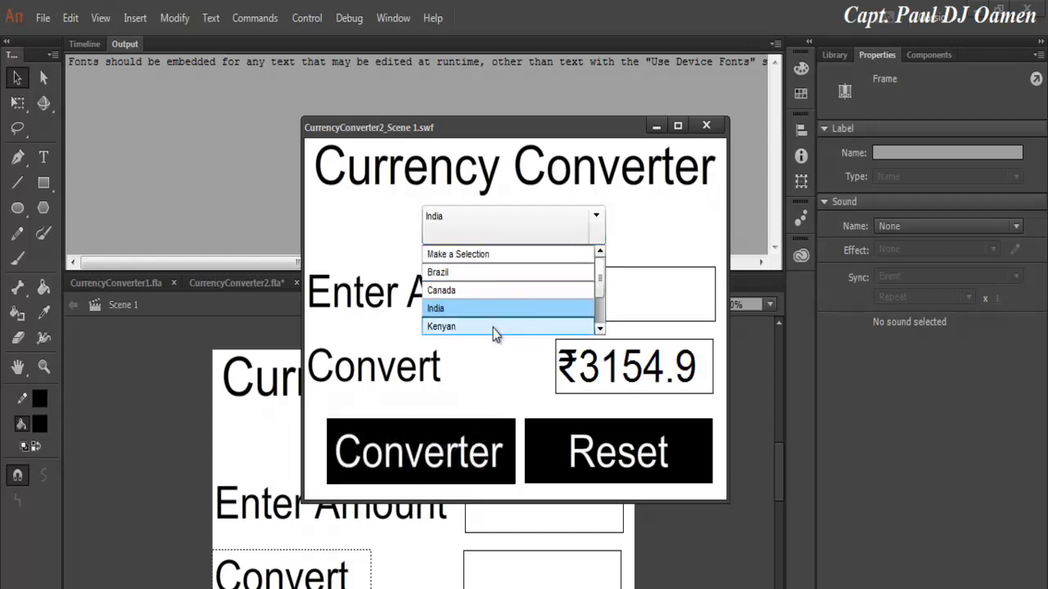
click(458, 326)
click(455, 451)
drag(562, 366, 682, 364)
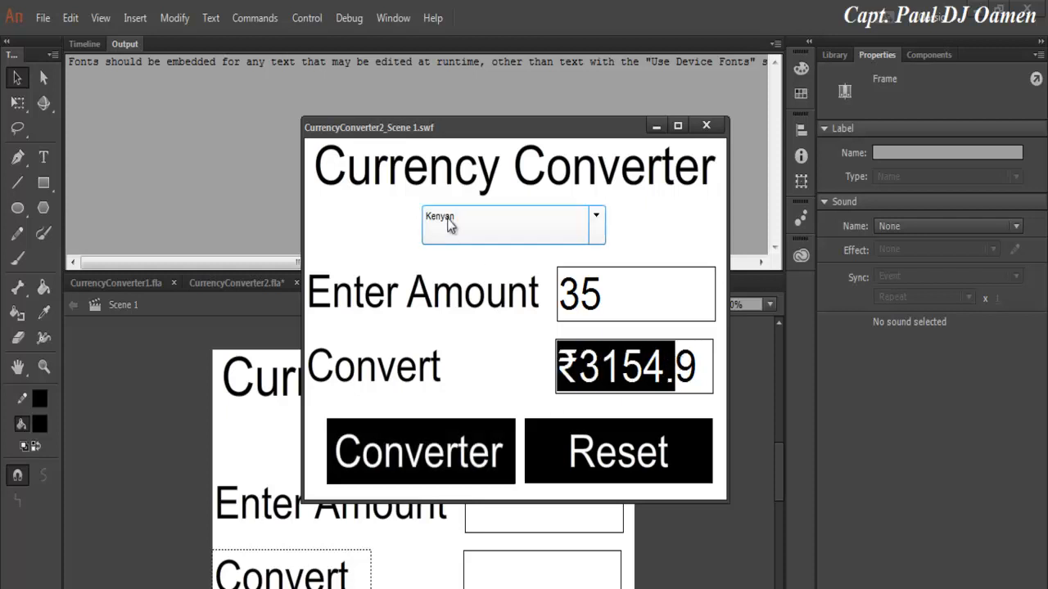
Step: Choose Nigeria from the country list and convert the amount of 35
click(600, 226)
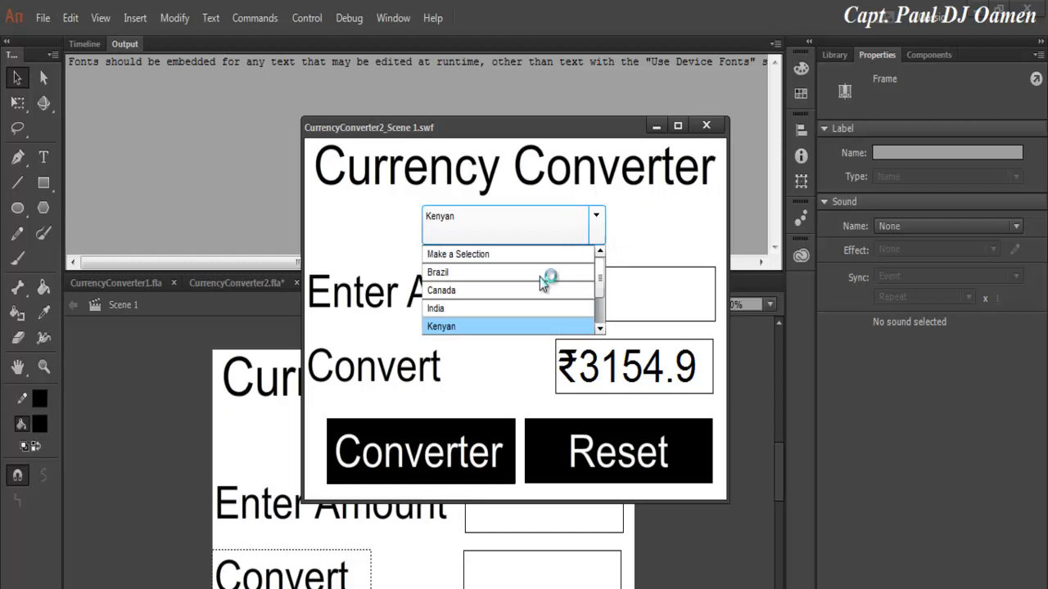
click(600, 328)
click(600, 328)
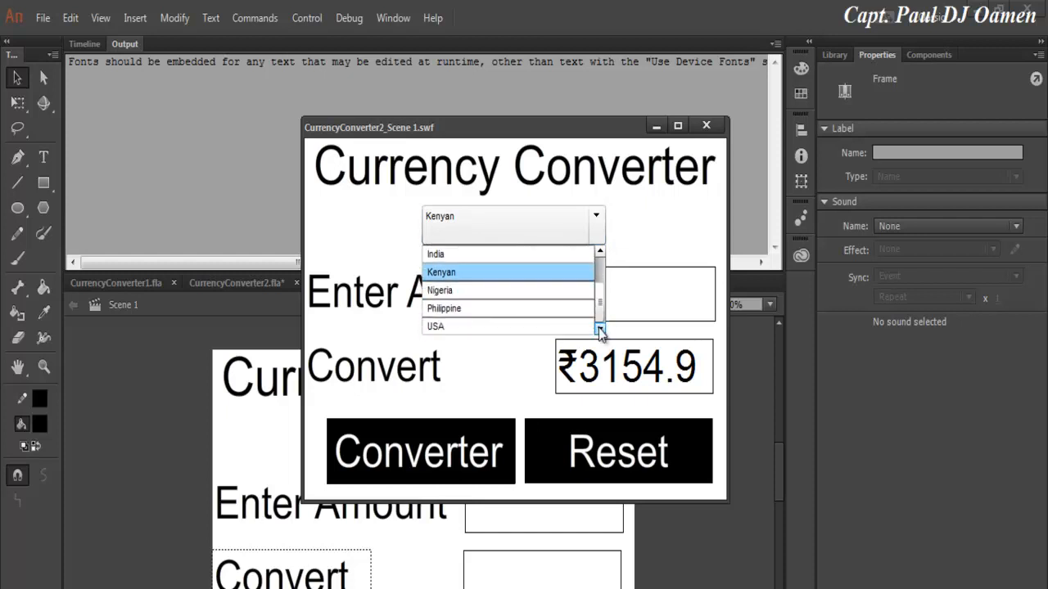
click(528, 288)
click(427, 465)
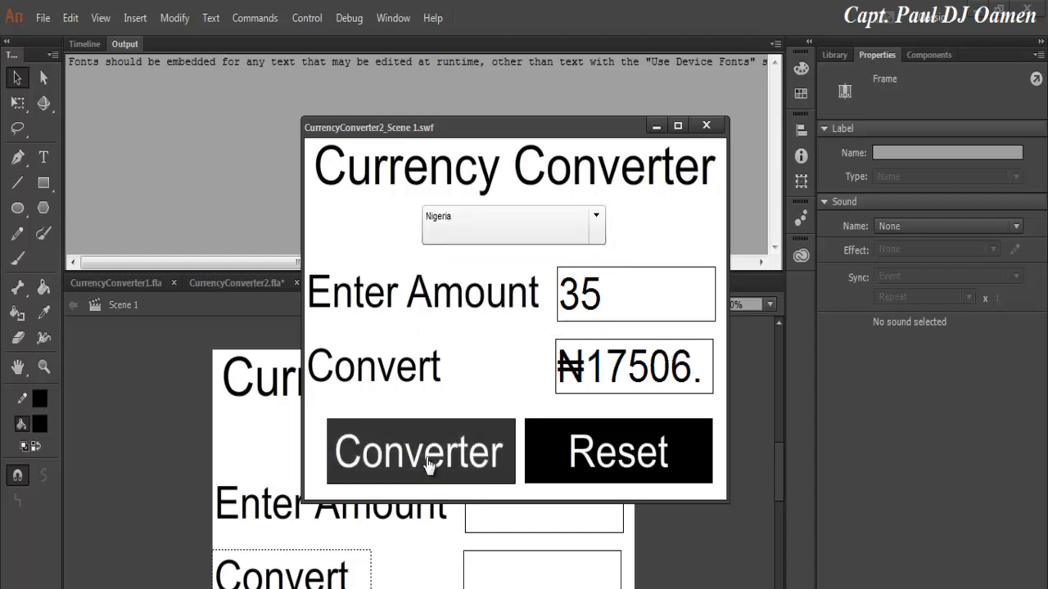
Step: Convert the amount of 35 with Philippine and with USA selected in the preview
click(601, 233)
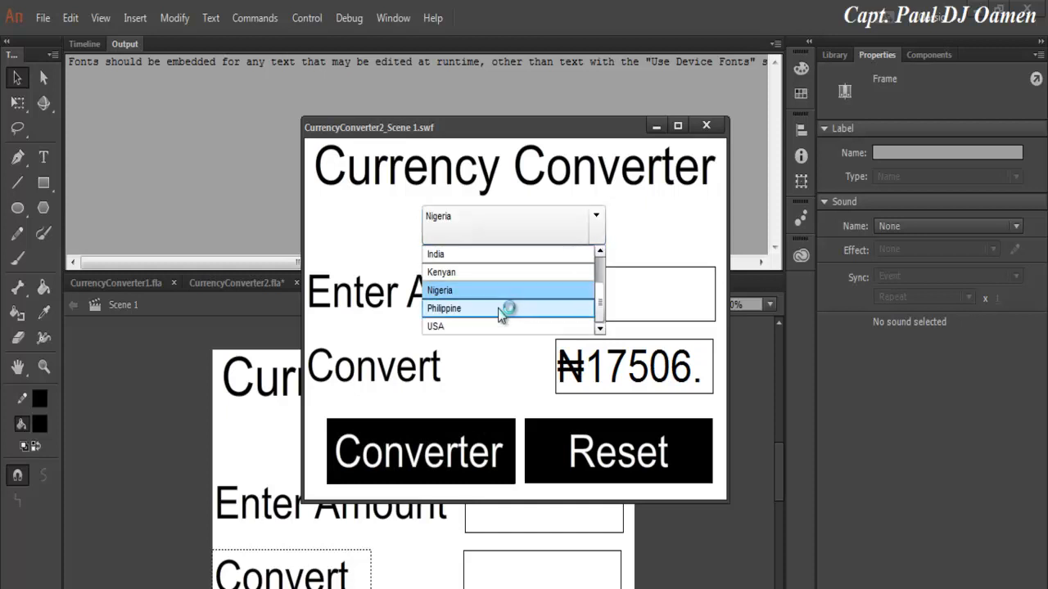
click(443, 308)
click(451, 448)
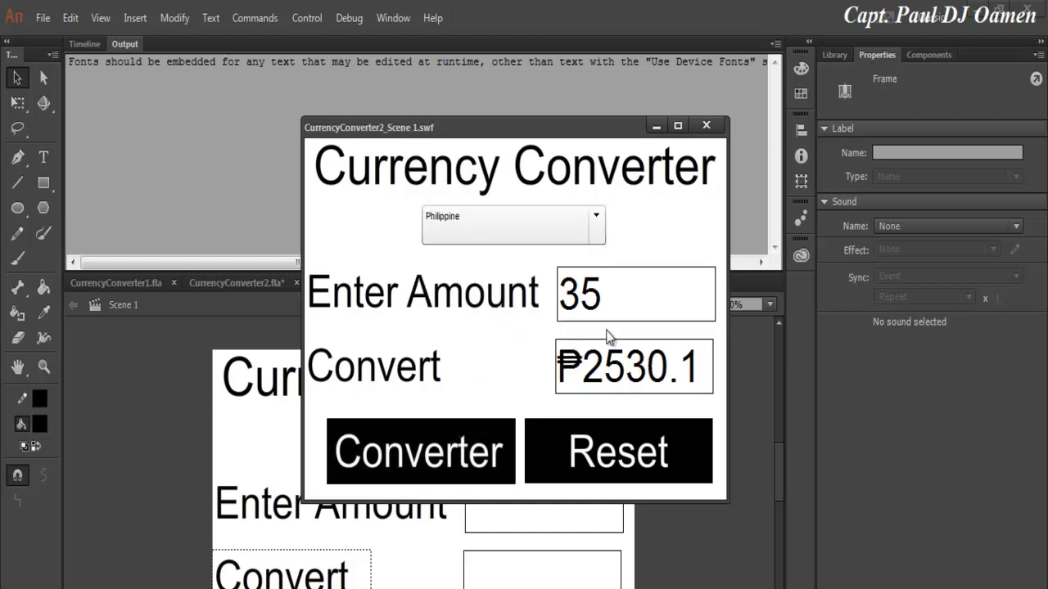
click(603, 227)
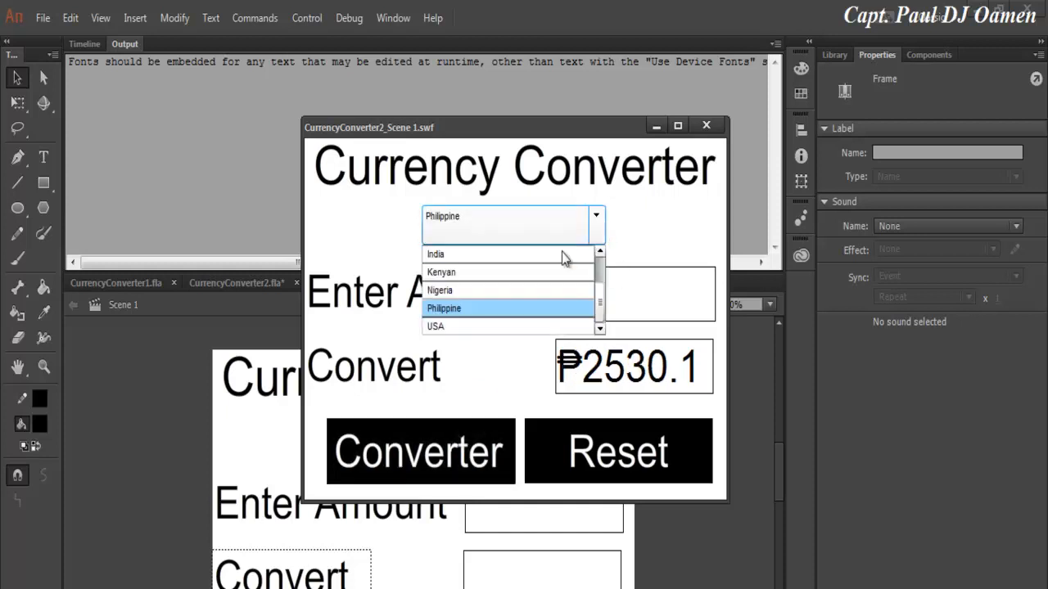
click(465, 326)
click(442, 455)
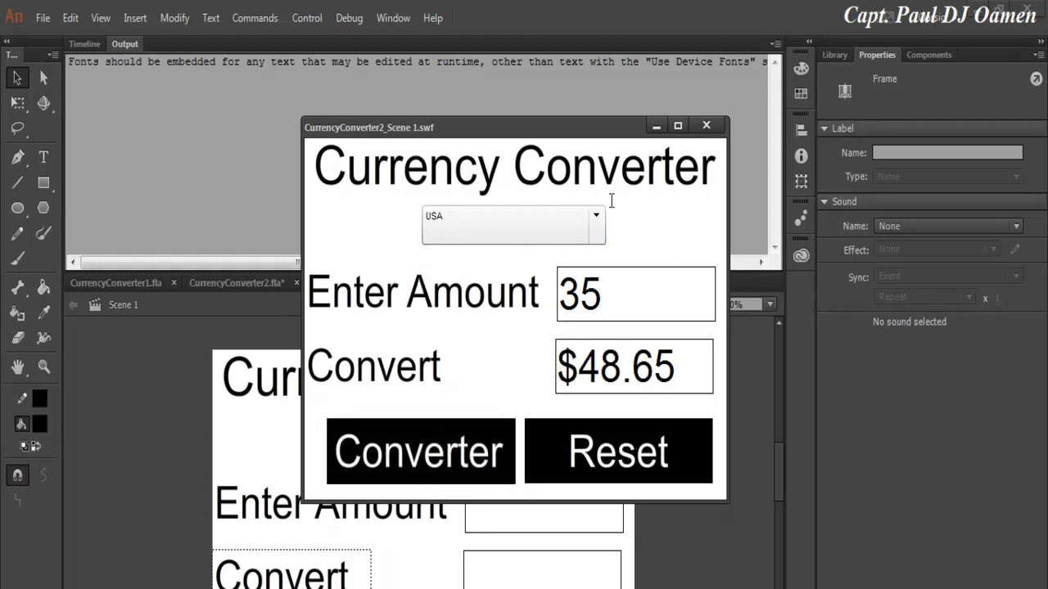
Step: Retry the conversion of 35 with Kenyan selected, and close the preview
click(602, 226)
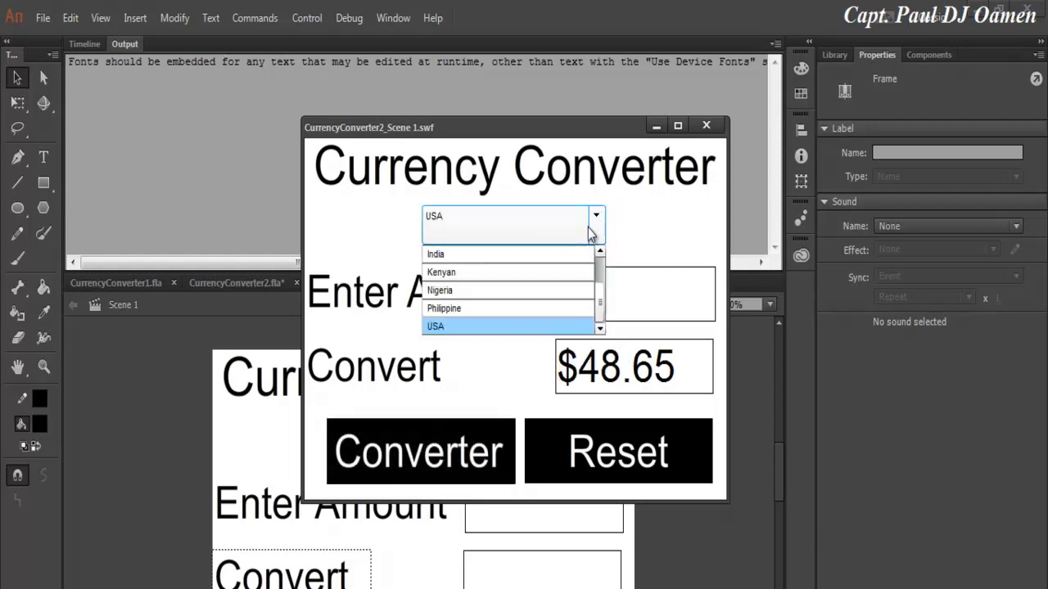
click(474, 275)
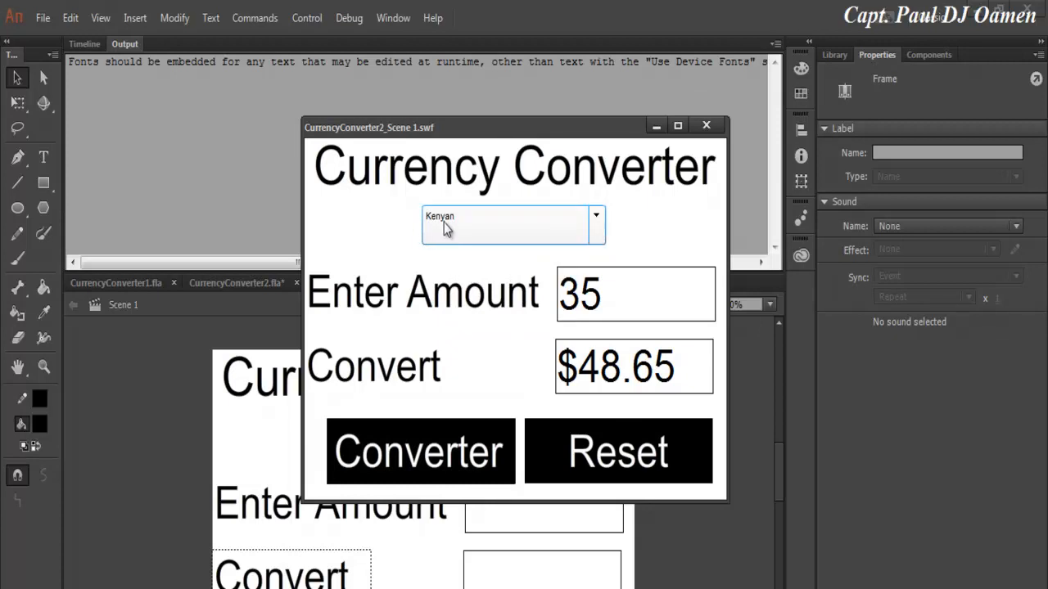
click(465, 461)
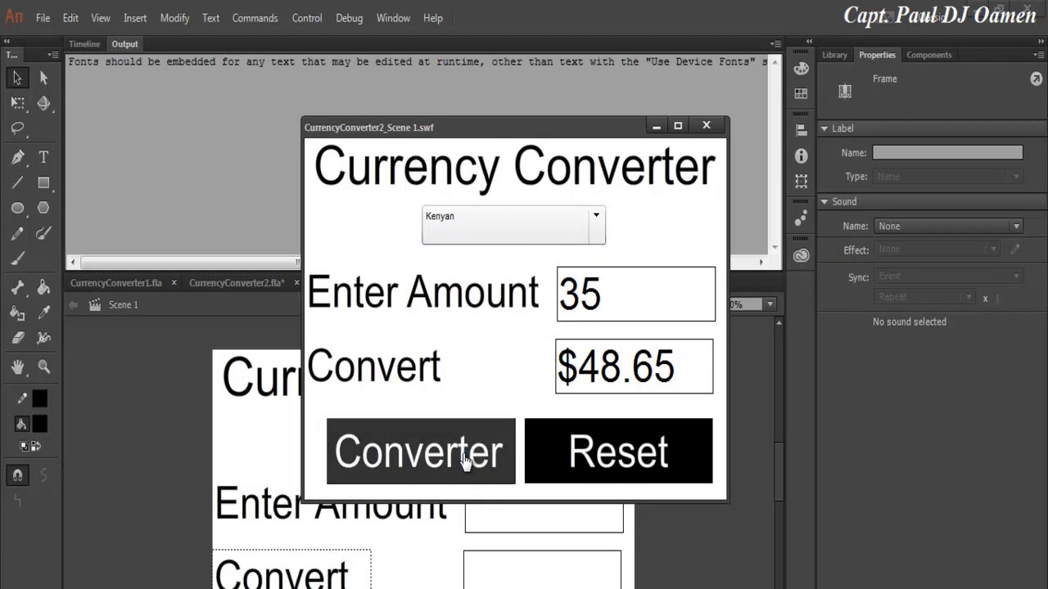
click(718, 123)
Step: Change the Kenya condition in the Actions layer's frame script so it compares chk.text with "Kenyan"
click(83, 43)
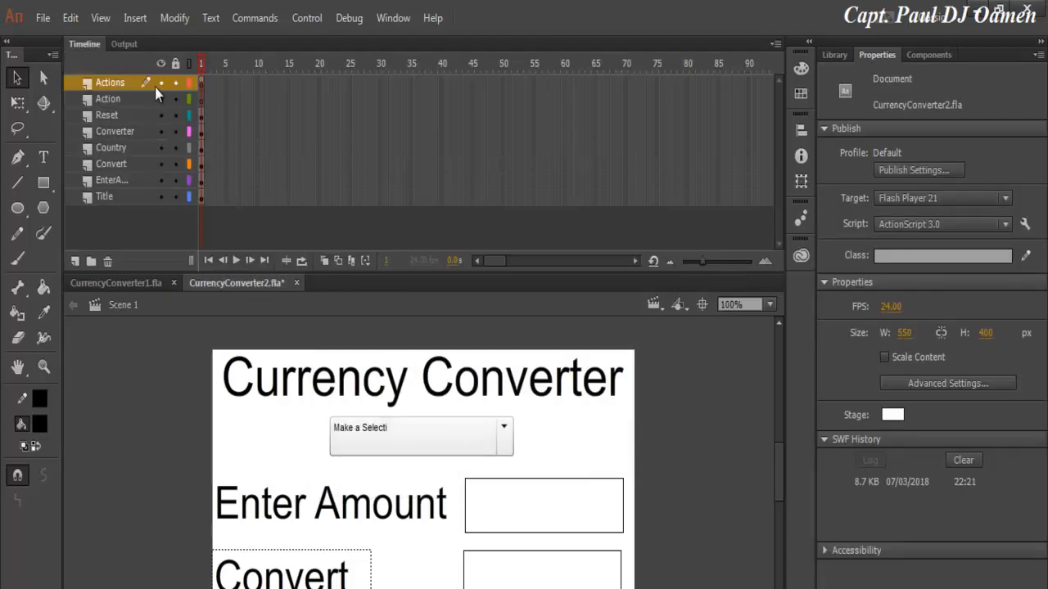
right_click(203, 85)
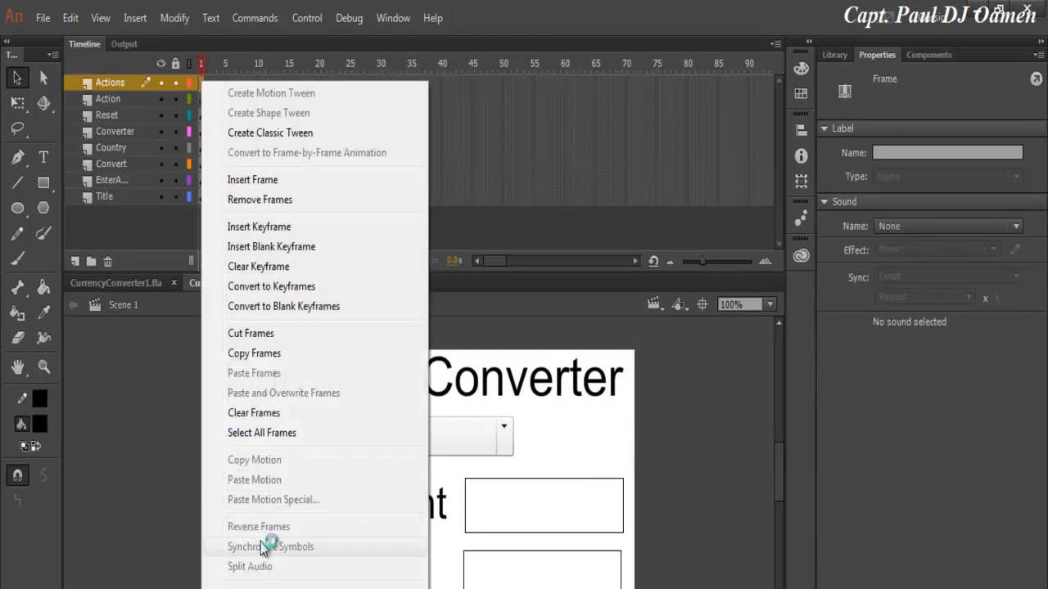
click(272, 586)
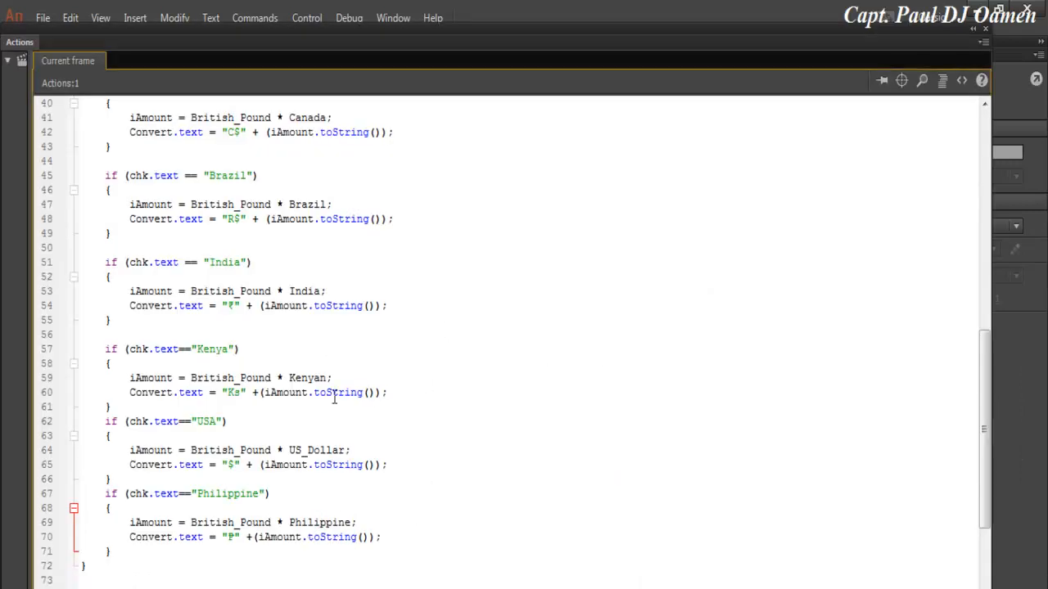
click(230, 350)
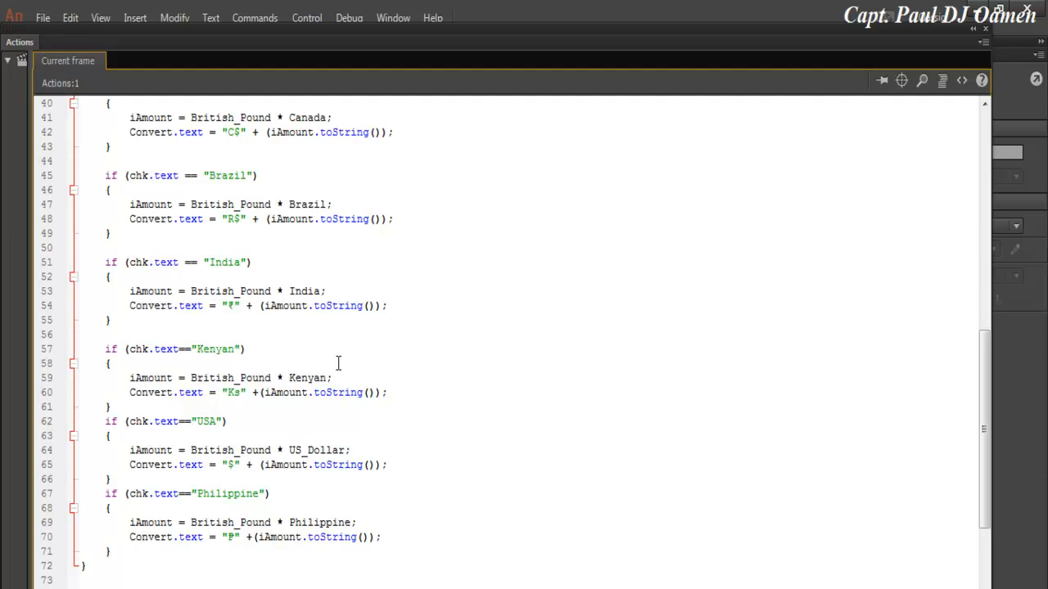
click(986, 30)
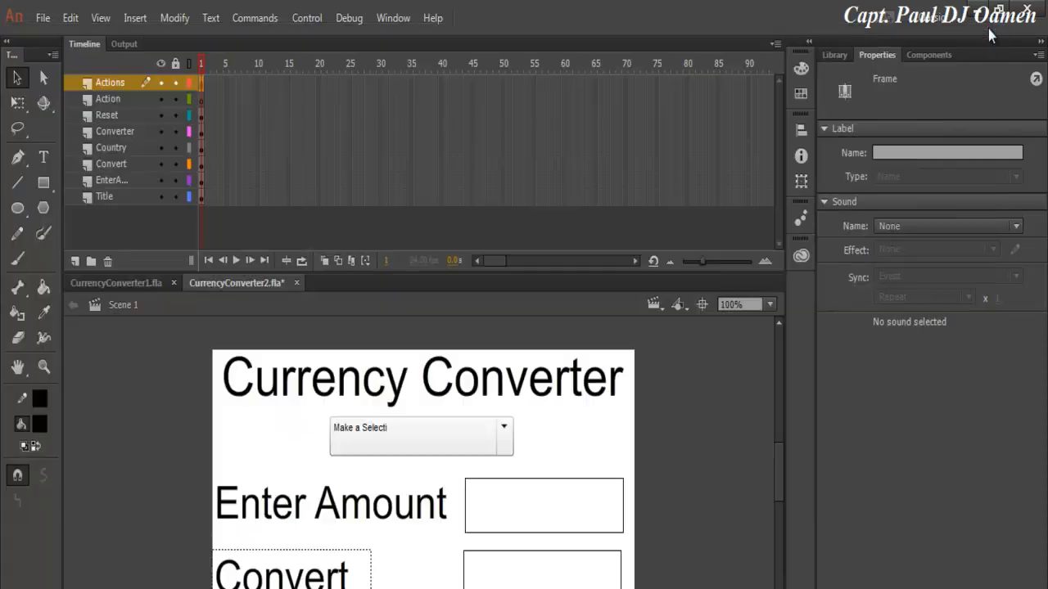
Step: Reopen the Actions layer's frame script and check the "Ks" prefix in the Kenyan branch
right_click(203, 85)
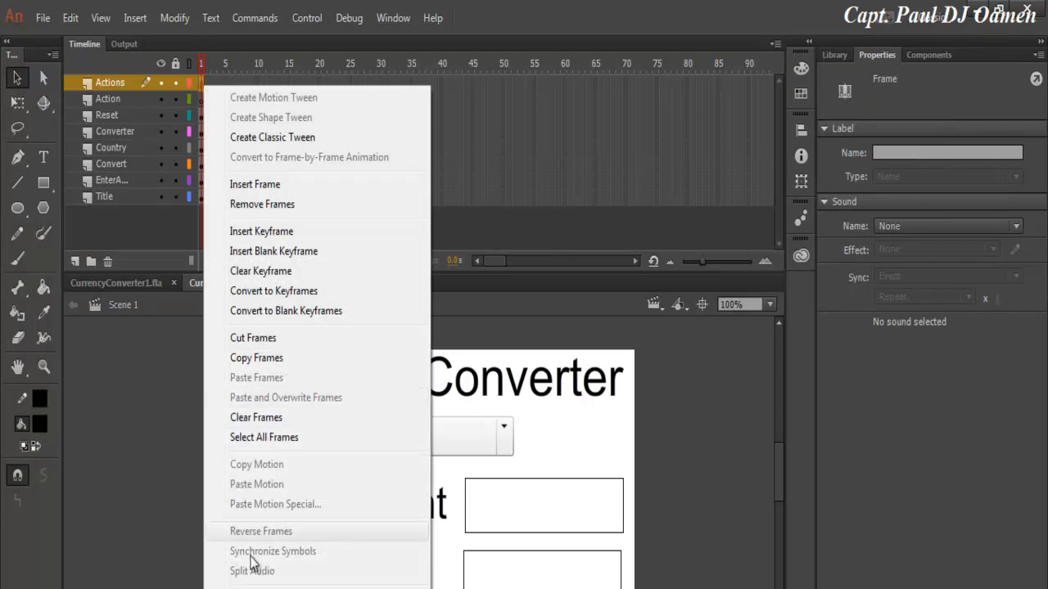
click(255, 588)
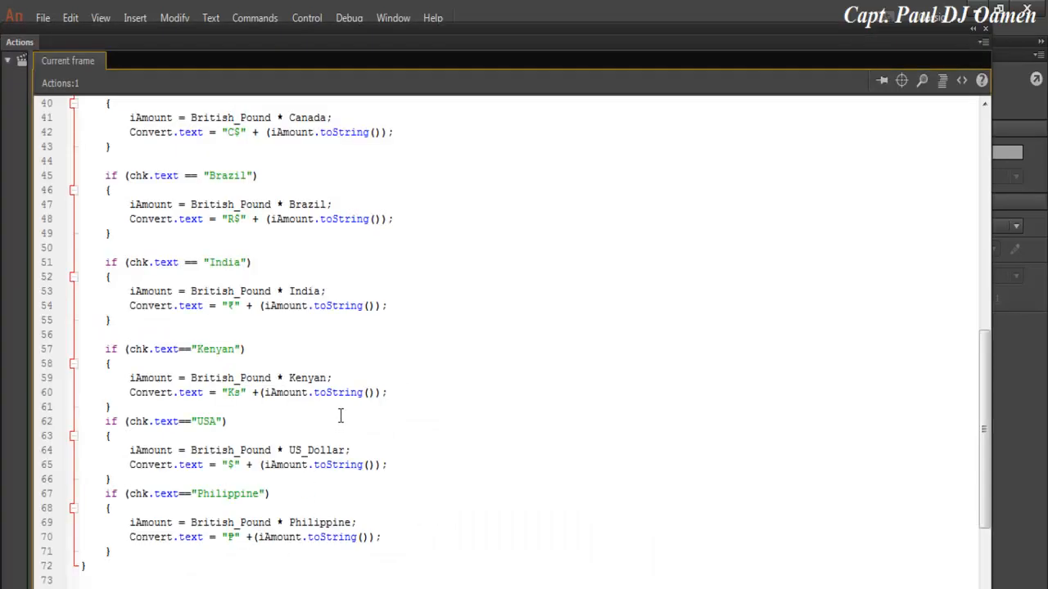
double_click(235, 392)
text(s)
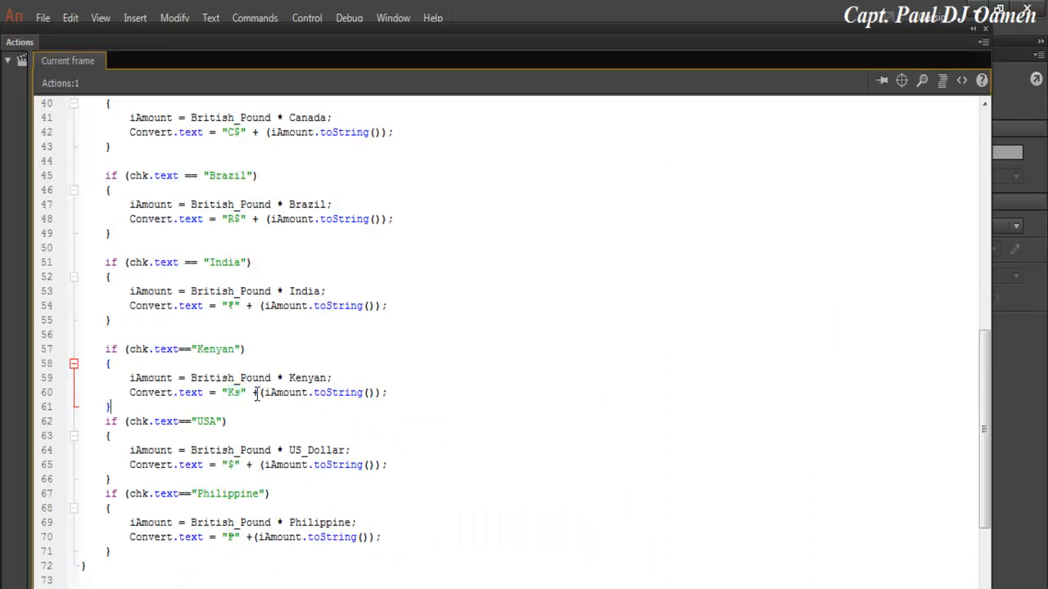
click(986, 30)
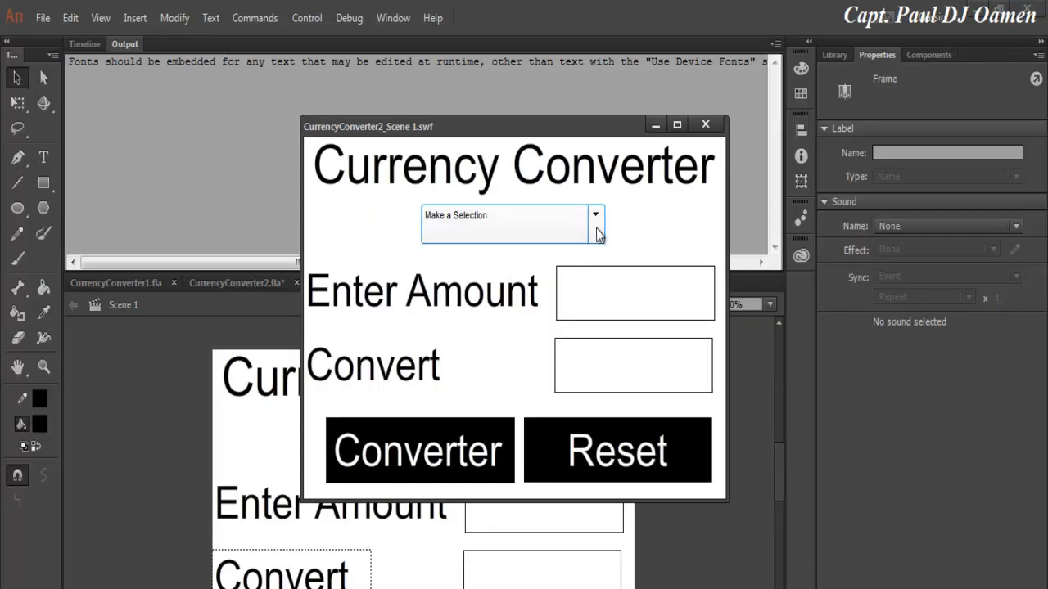
Step: Test the scene by choosing Kenyan, entering an amount of 45 and running the conversion
click(597, 219)
drag(598, 272, 601, 293)
click(486, 274)
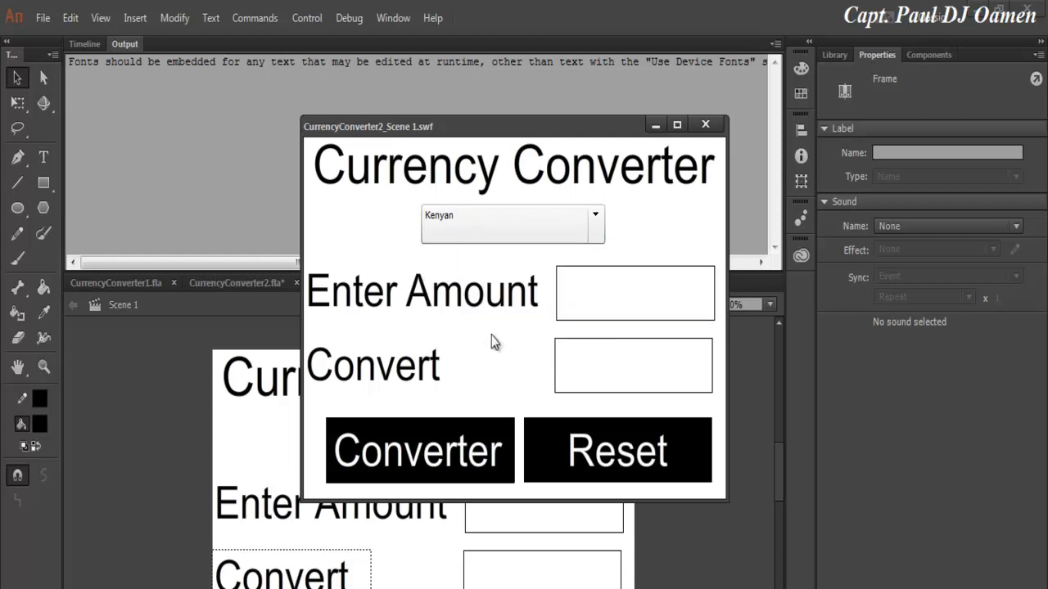
click(593, 292)
text(45)
click(478, 456)
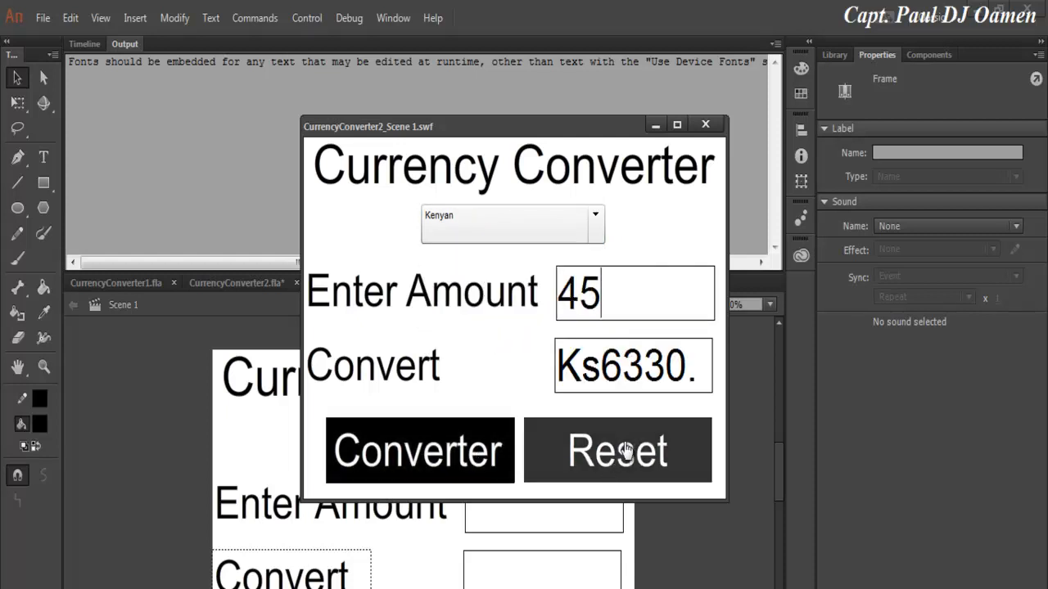
Step: Inspect the currency prefix in the Convert result, and try the Reset function before closing the preview
drag(603, 378, 559, 366)
click(597, 361)
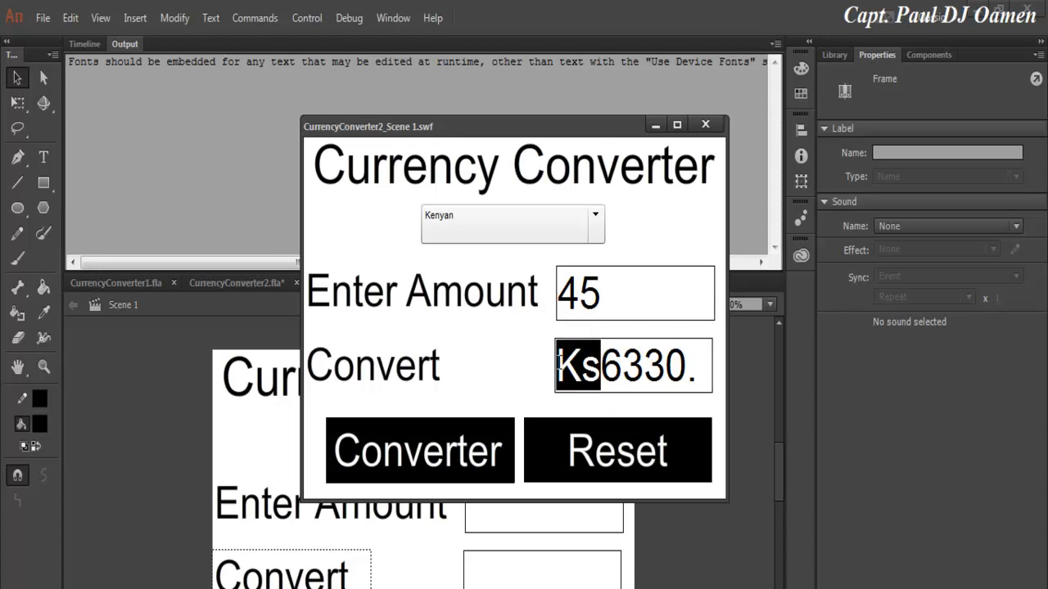
click(686, 369)
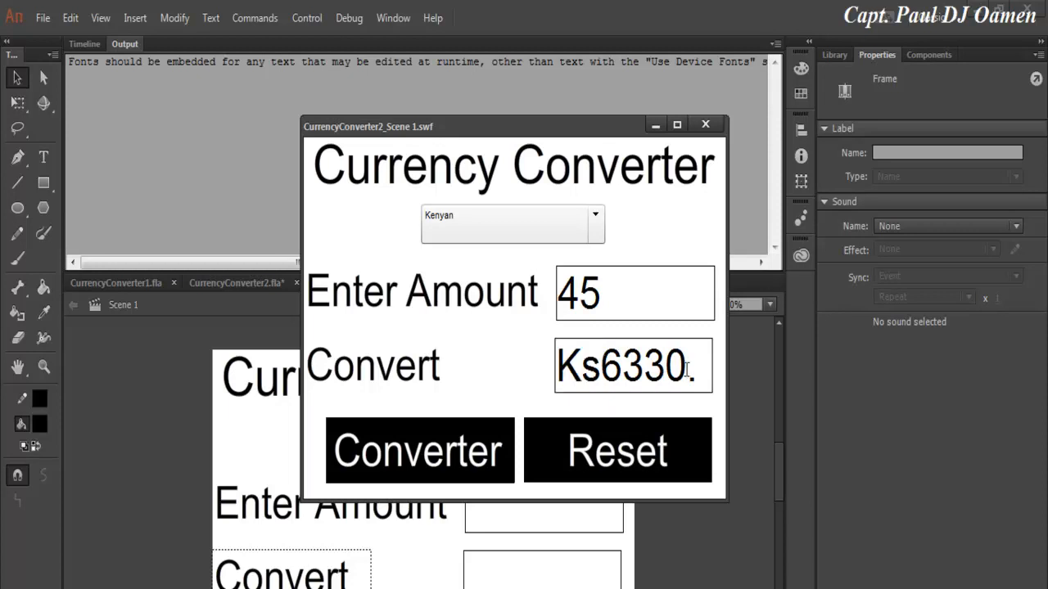
click(620, 456)
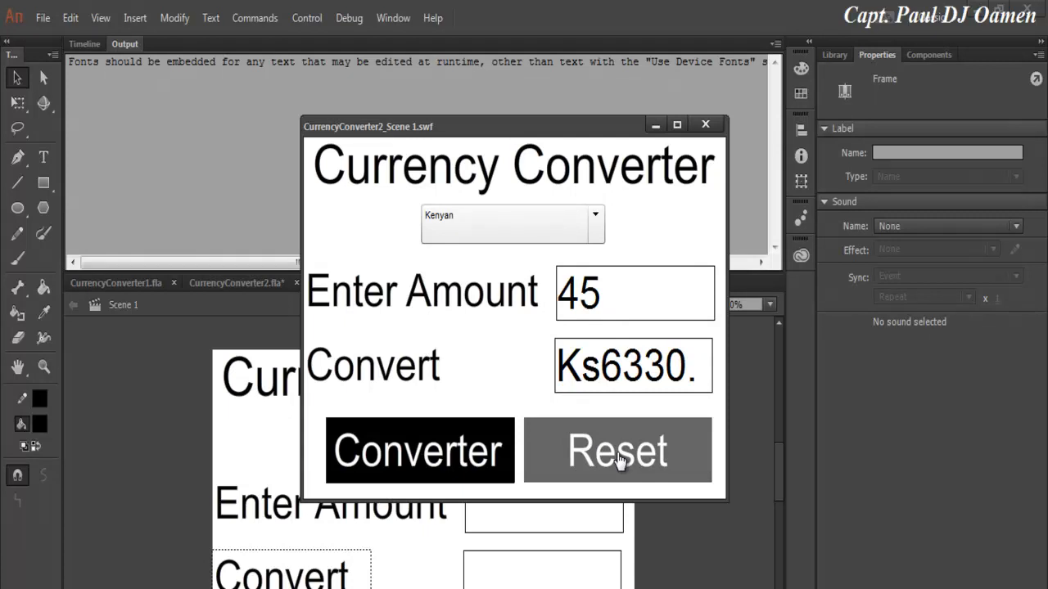
click(705, 125)
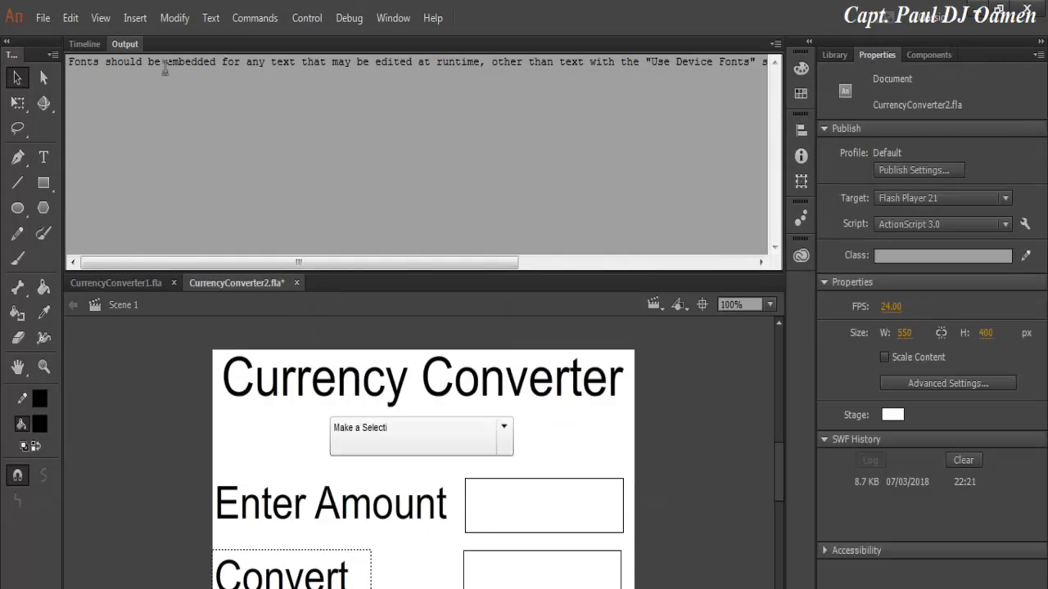
click(85, 44)
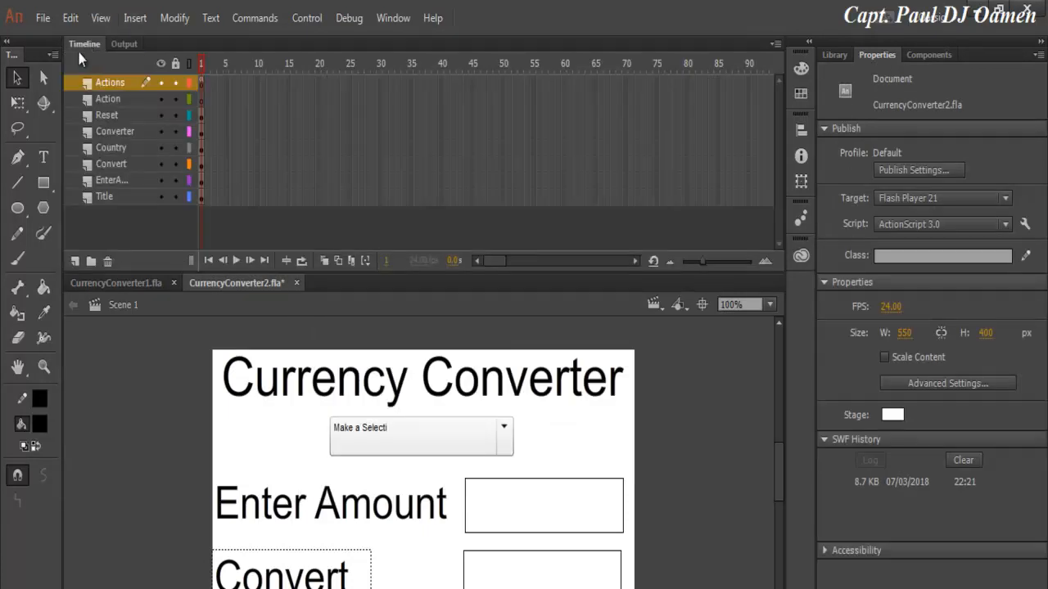
click(498, 563)
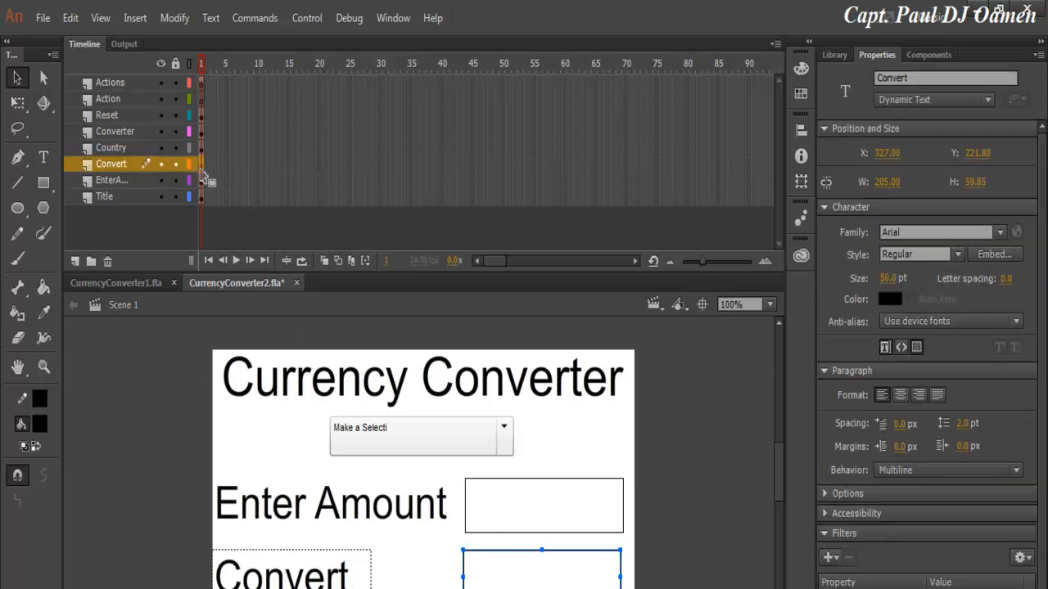
right_click(202, 170)
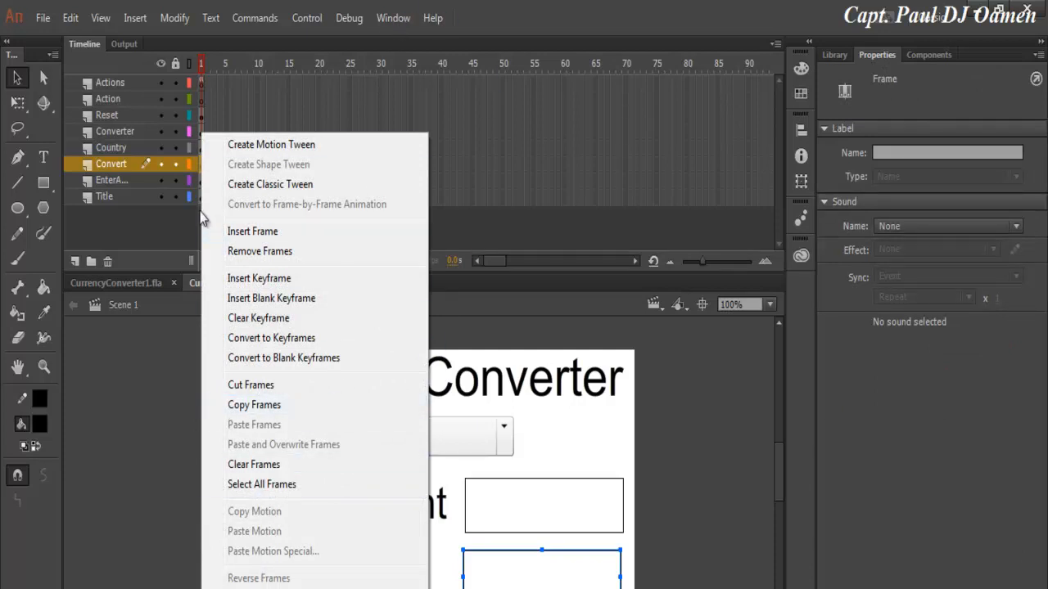
click(201, 177)
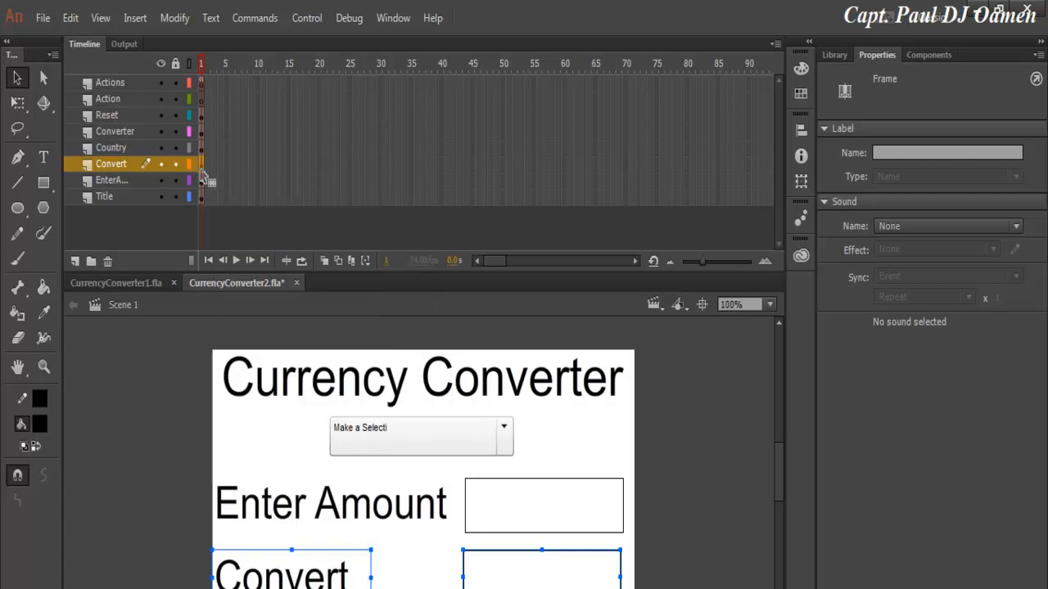
click(405, 19)
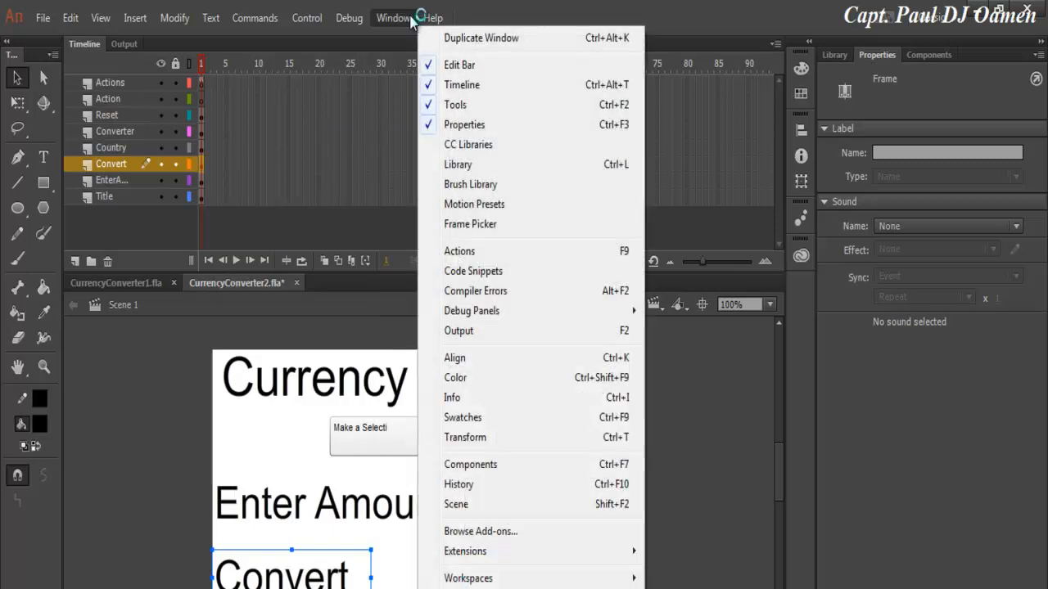
click(462, 254)
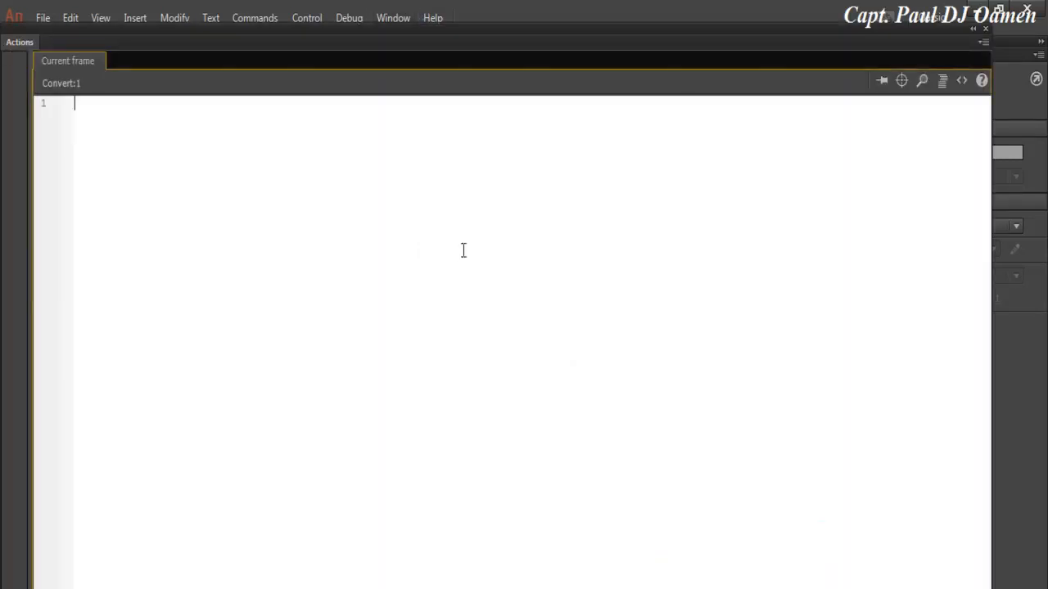
click(962, 82)
click(251, 107)
click(202, 102)
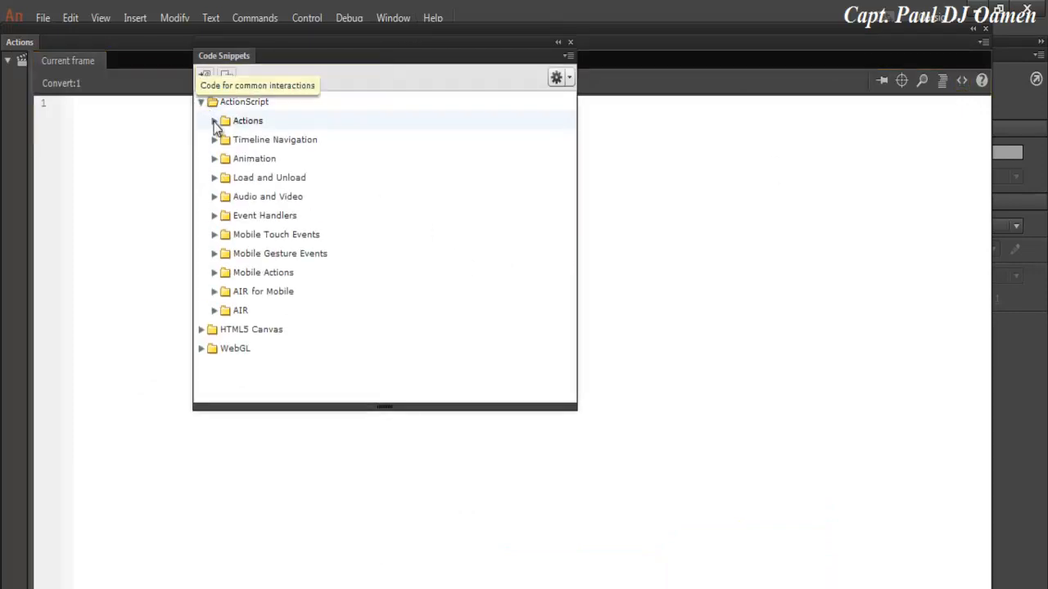
click(215, 216)
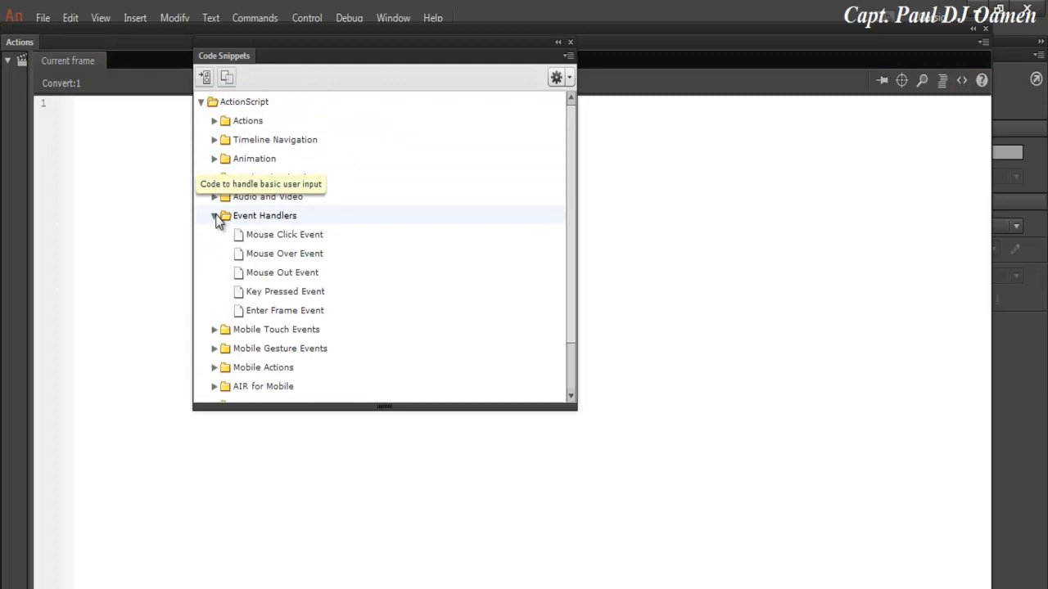
double_click(269, 235)
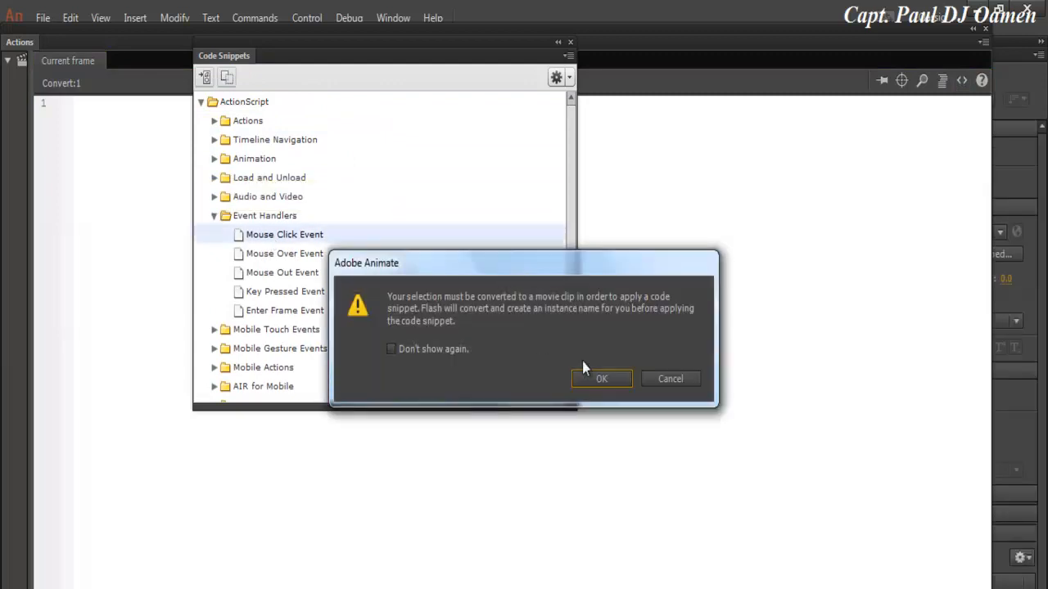
click(690, 385)
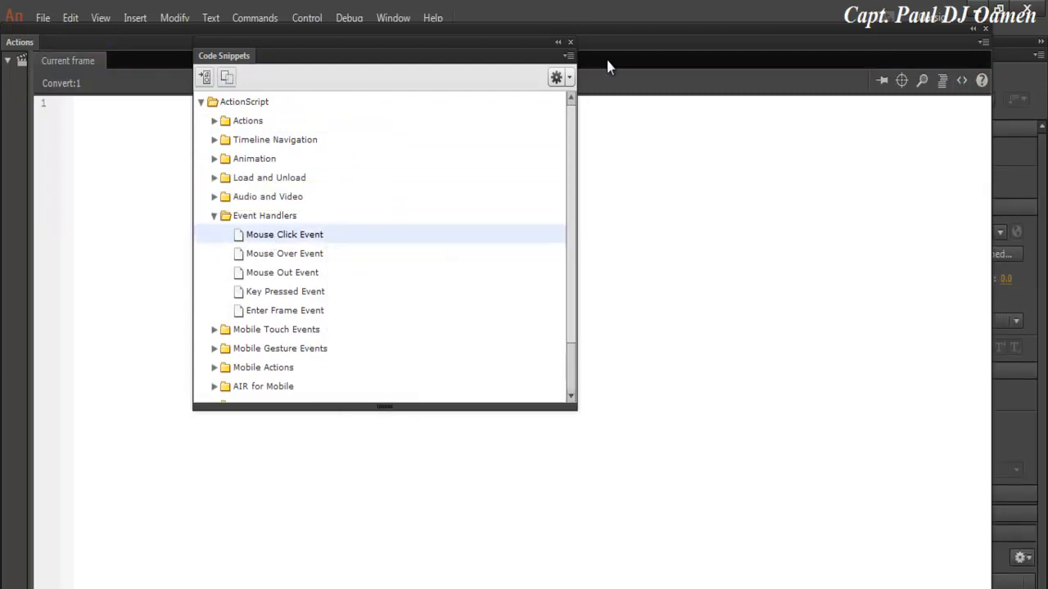
click(571, 42)
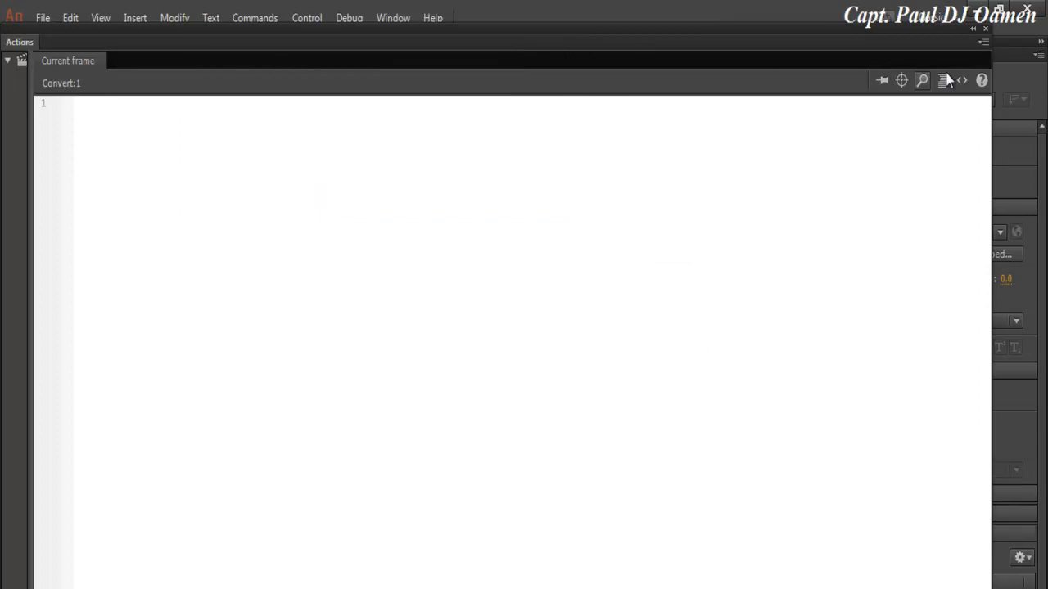
click(985, 31)
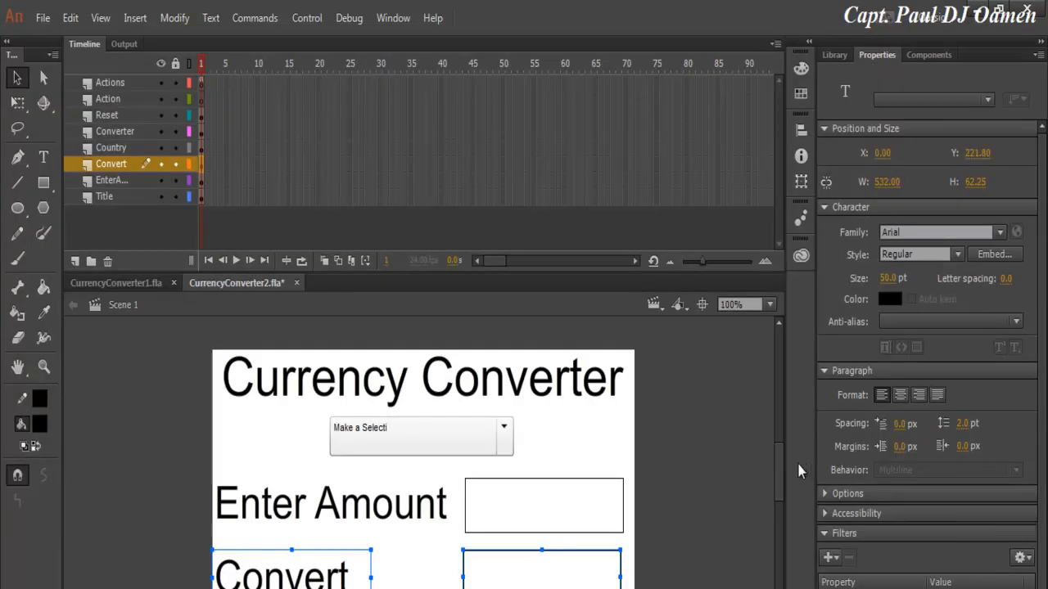
drag(782, 471, 780, 497)
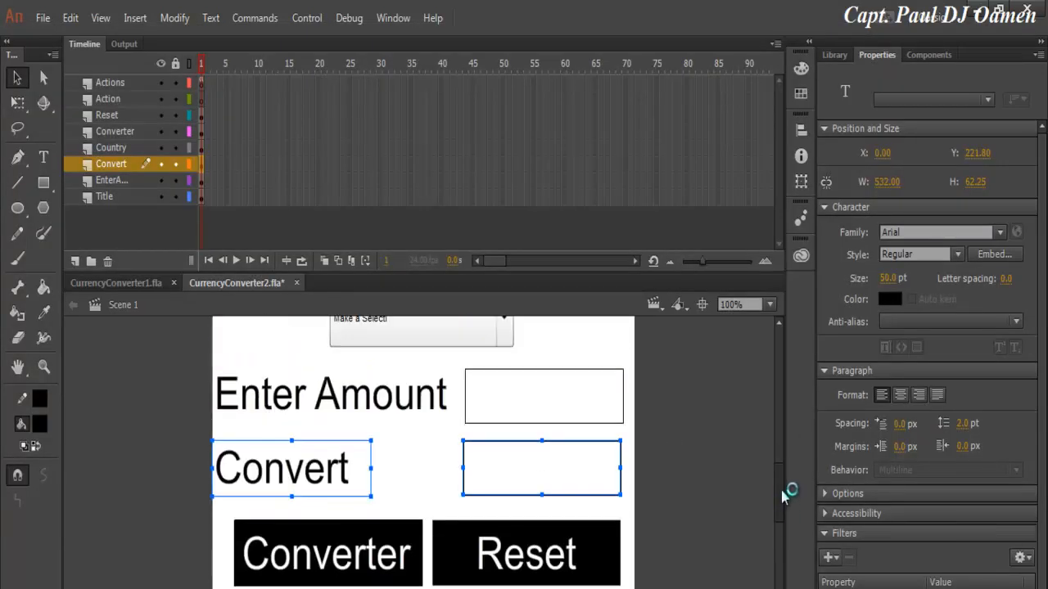
Step: Add the ActionScript Mouse Click Event code snippet for the Reset button instance
click(610, 553)
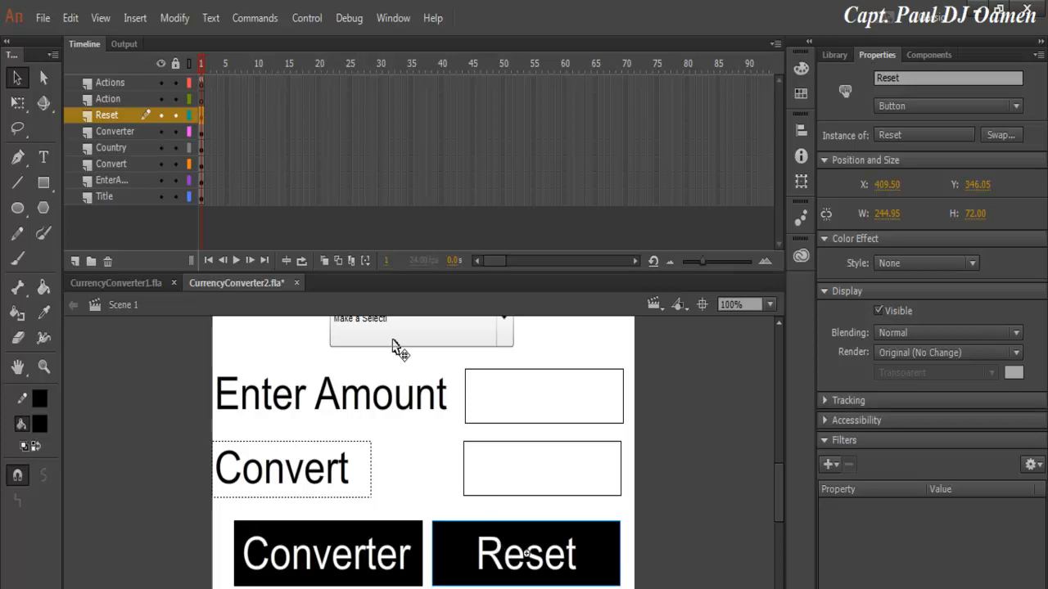
right_click(203, 121)
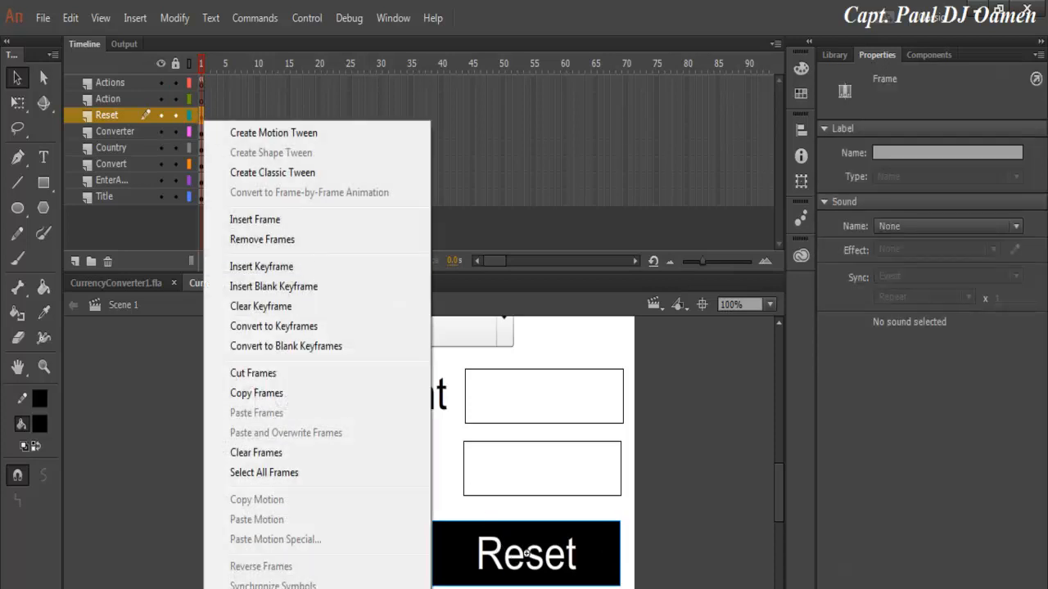
click(328, 587)
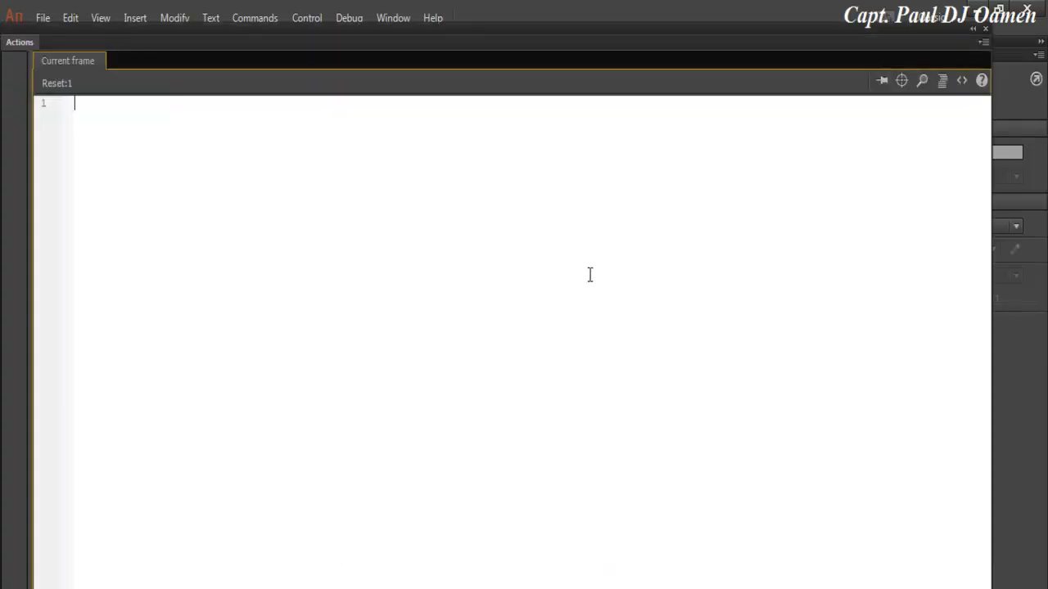
click(962, 80)
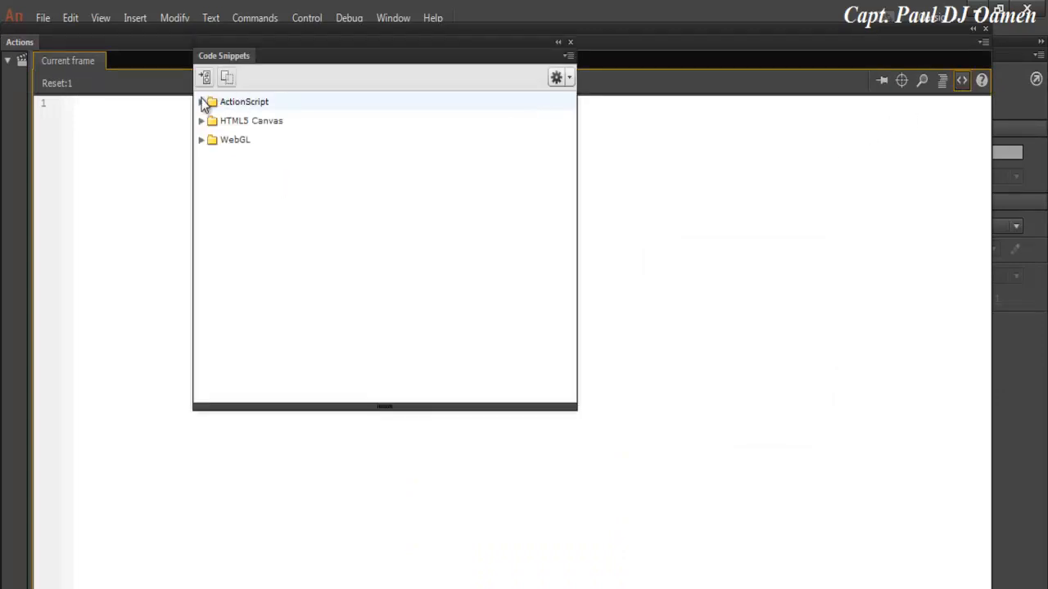
click(202, 103)
click(215, 216)
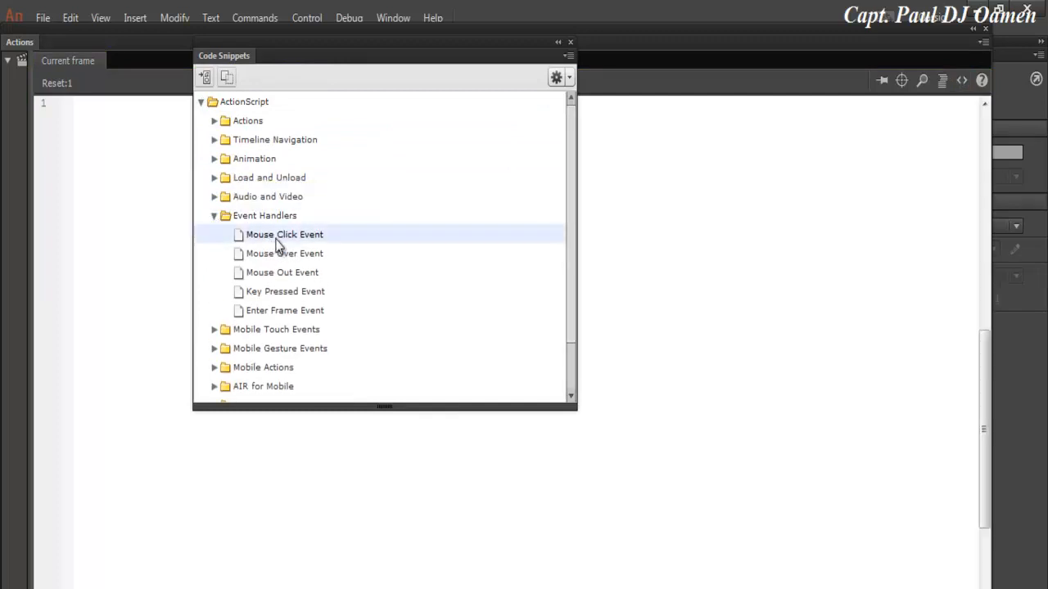
double_click(277, 246)
click(358, 480)
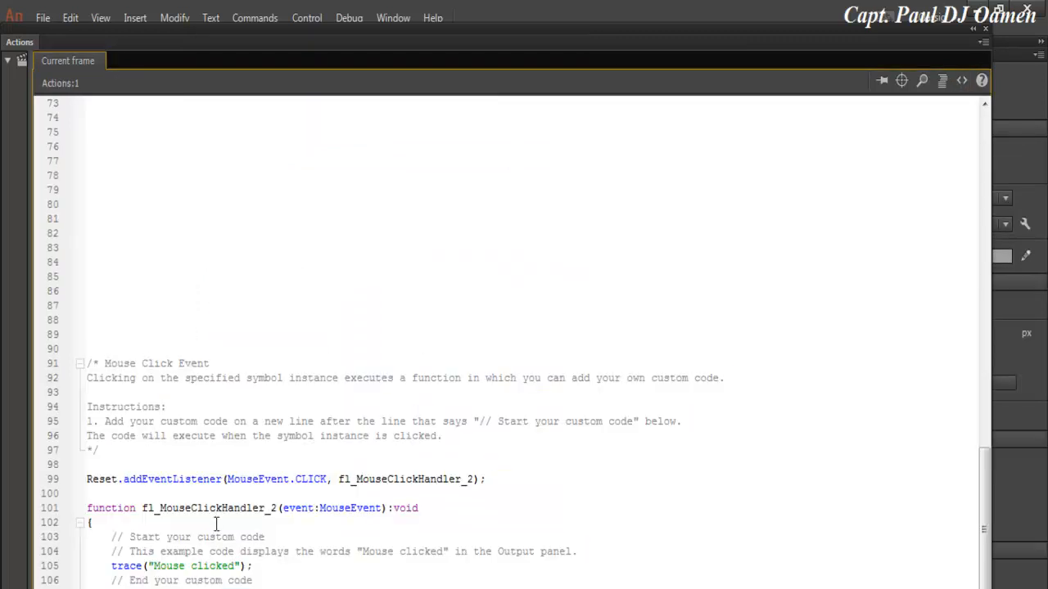
Step: Delete the sample trace code and comments inside the Reset click handler, plus the instruction comment block above its event listener
drag(257, 582, 97, 537)
key(Delete)
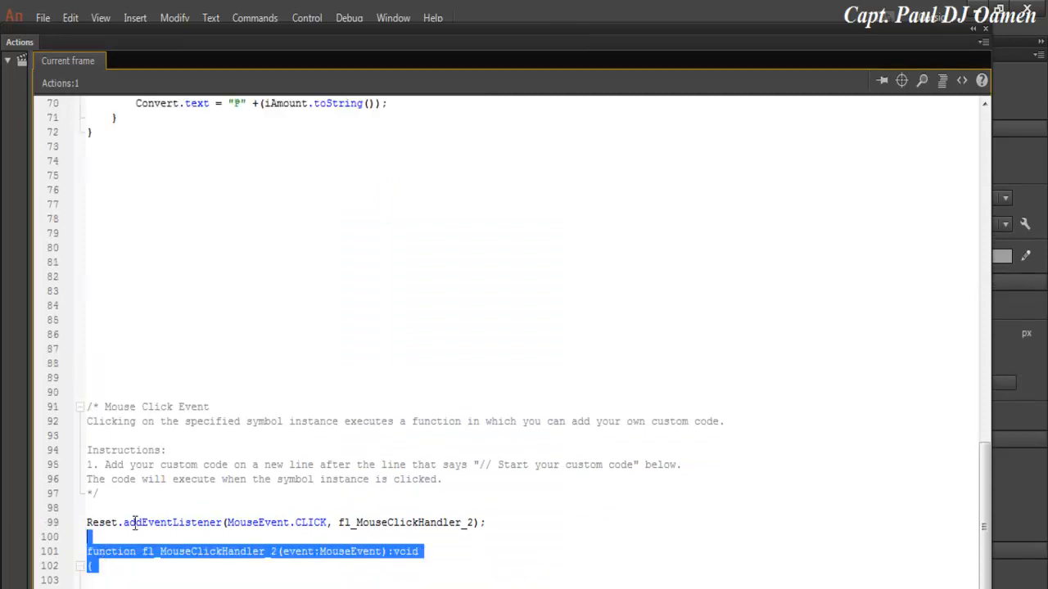
drag(107, 496, 81, 189)
key(Delete)
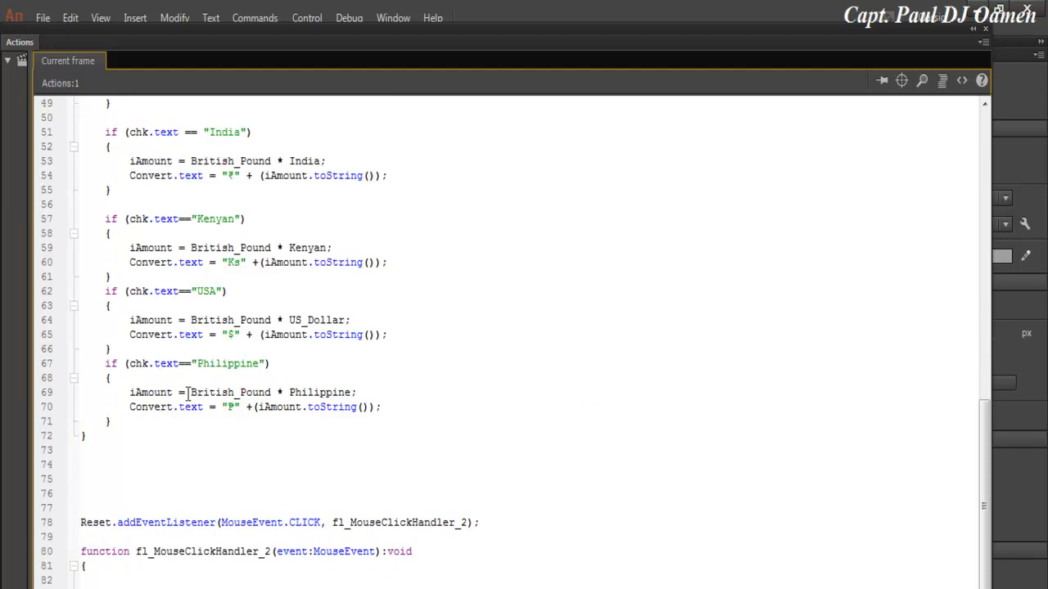
Step: Add an indented Amount.text = ""; statement inside the Reset button's click handler
click(108, 580)
scroll(140, 562, down, 3)
click(107, 461)
text(amou)
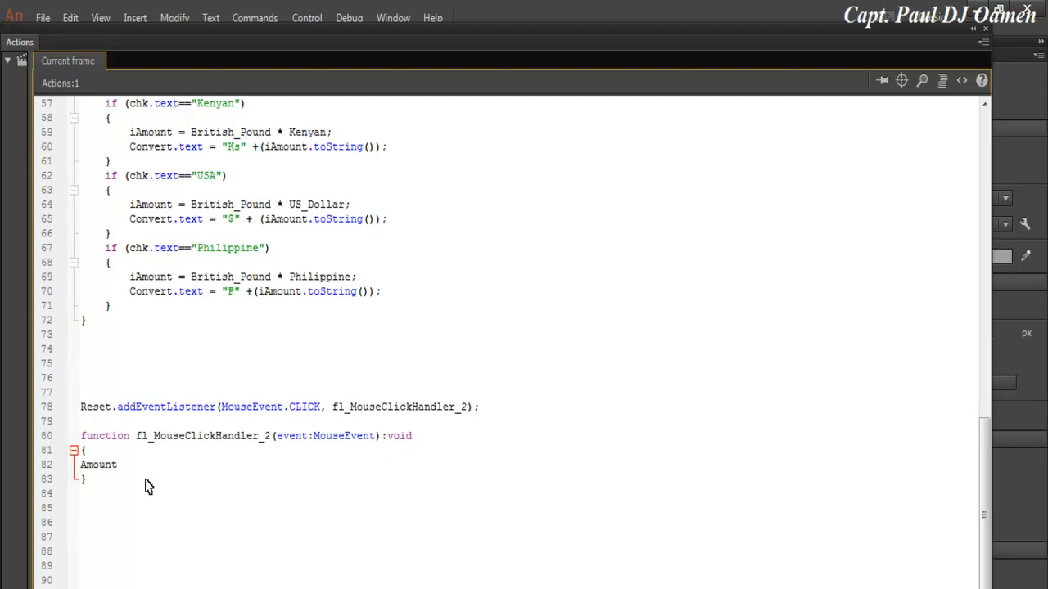
text(nt.text = "")
click(81, 465)
key(Tab)
Step: Add Convert.text = ""; below the Amount statement in the Reset handler, and close the script editor and code snippets
drag(209, 464, 145, 462)
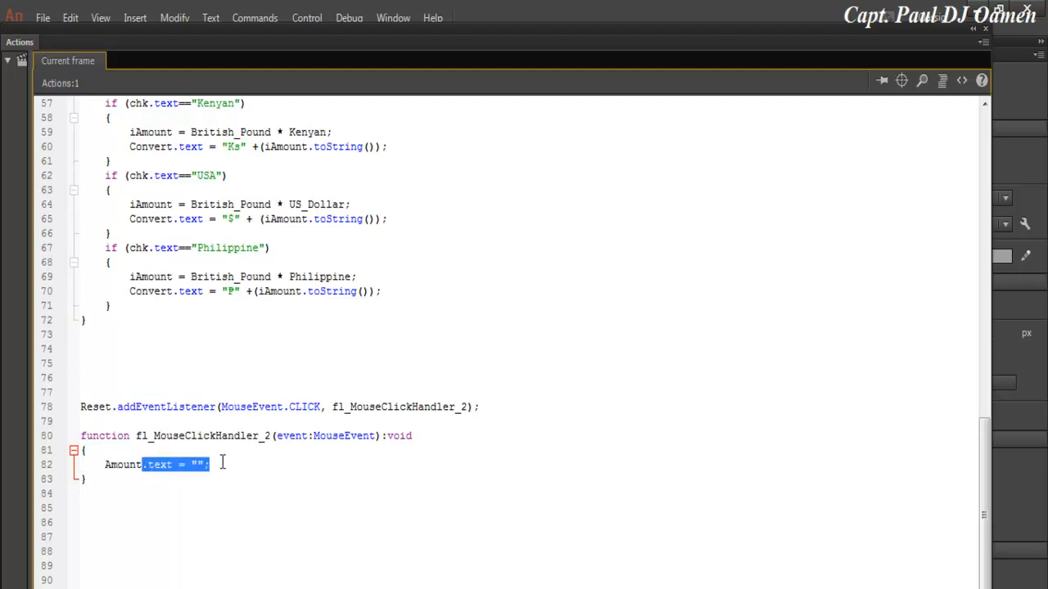
click(221, 463)
key(Return)
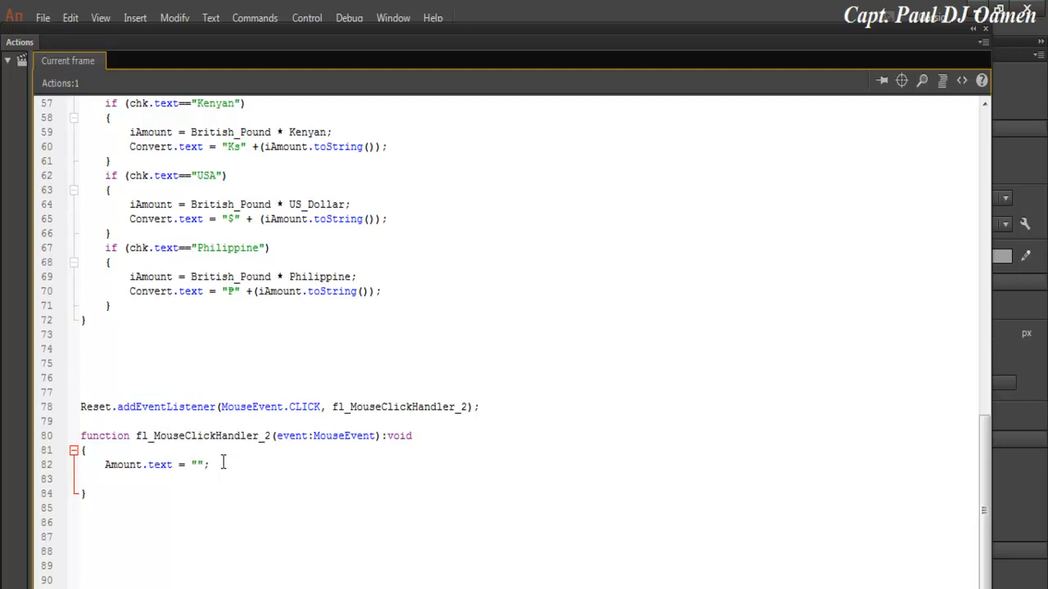
text(Convert.text = "";)
drag(983, 489, 972, 178)
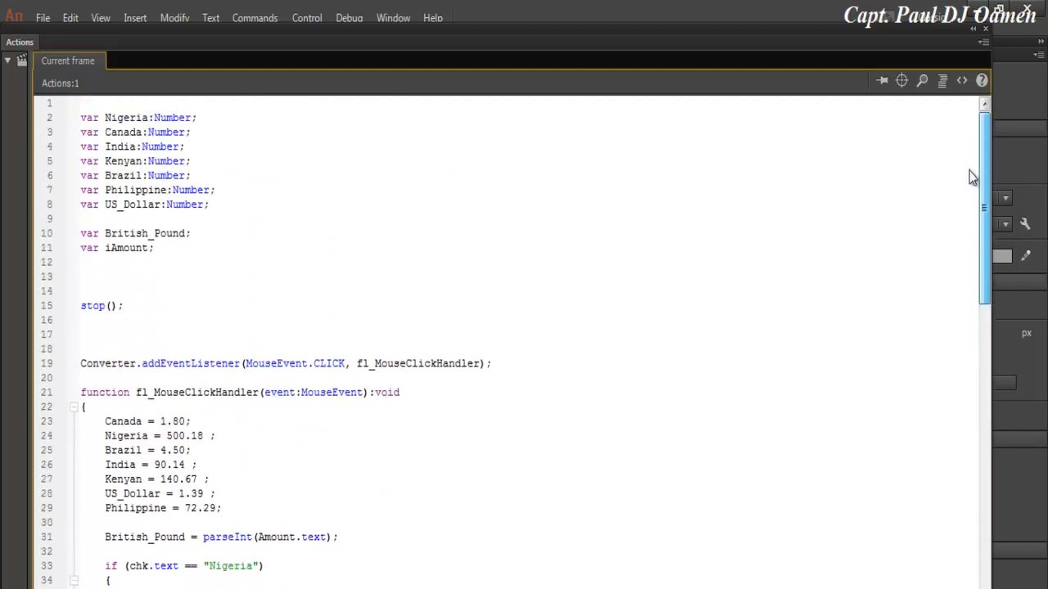
click(984, 30)
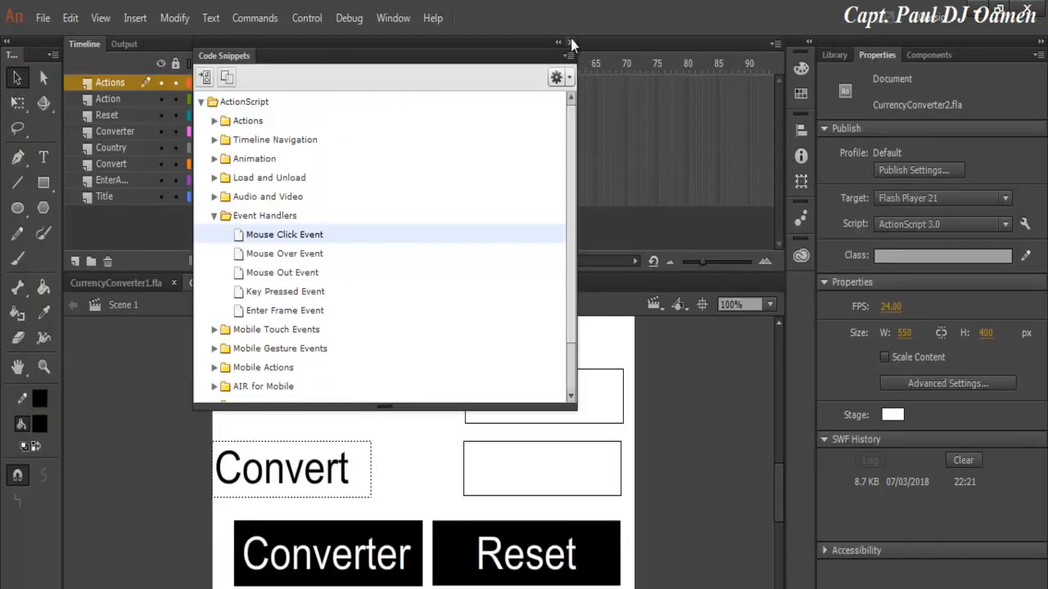
click(571, 41)
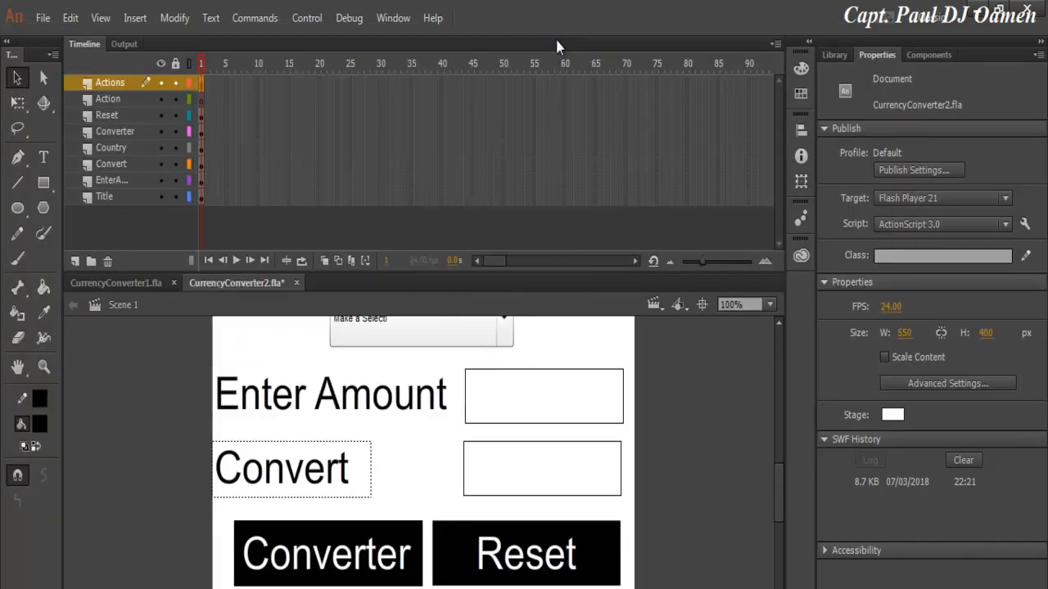
Step: Test the scene by converting an amount of 234 for India and resetting the fields
click(308, 18)
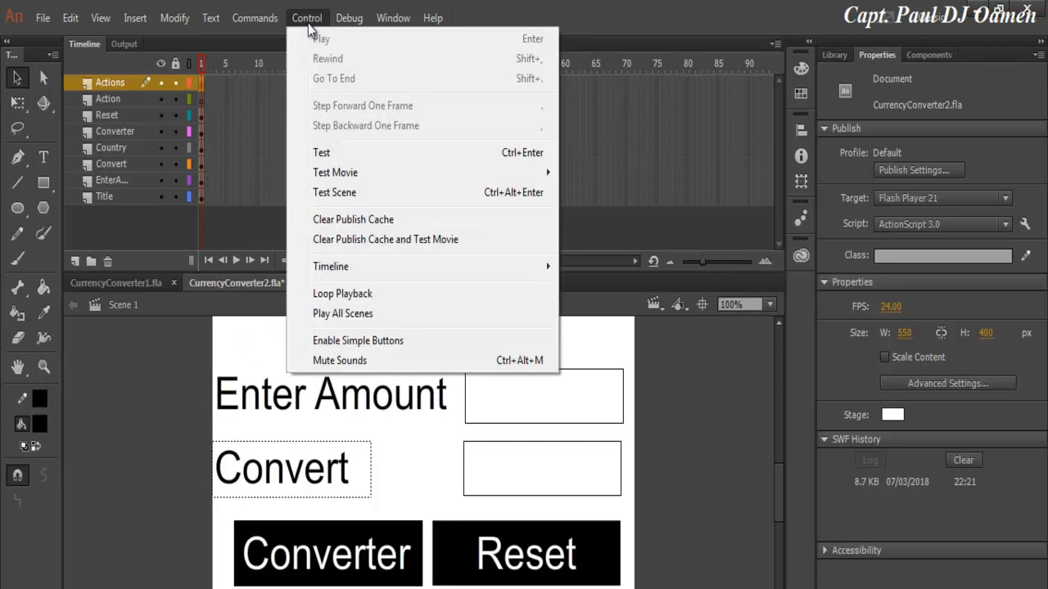
click(351, 193)
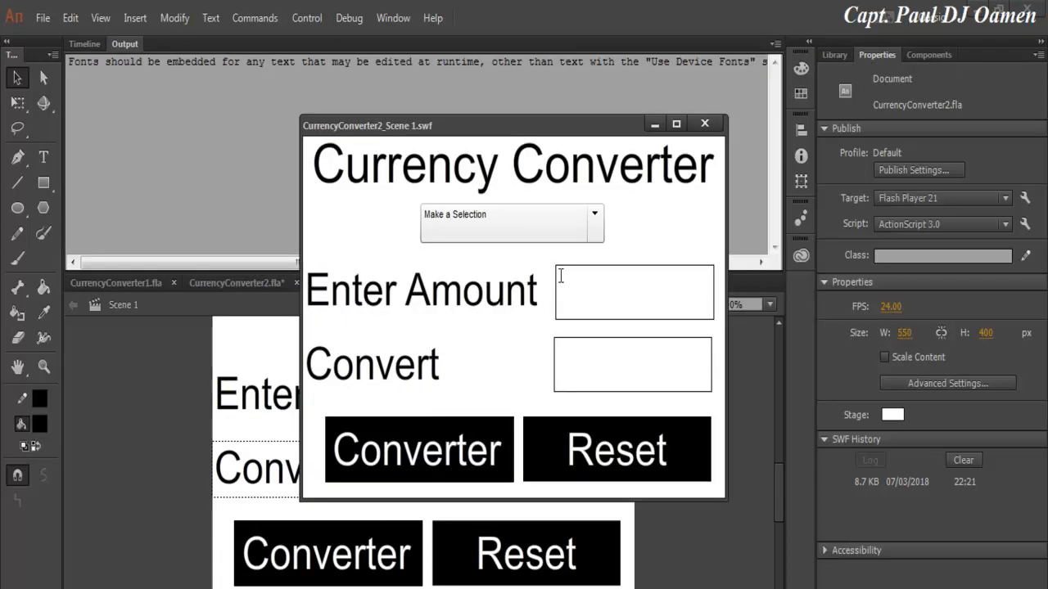
click(580, 299)
text(234)
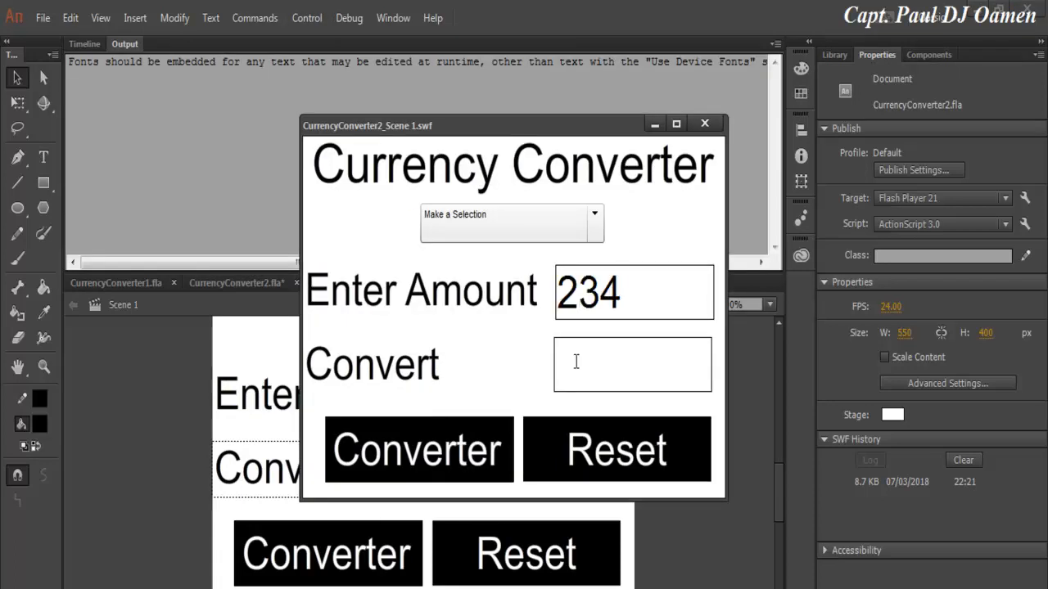
click(508, 223)
click(503, 302)
click(479, 448)
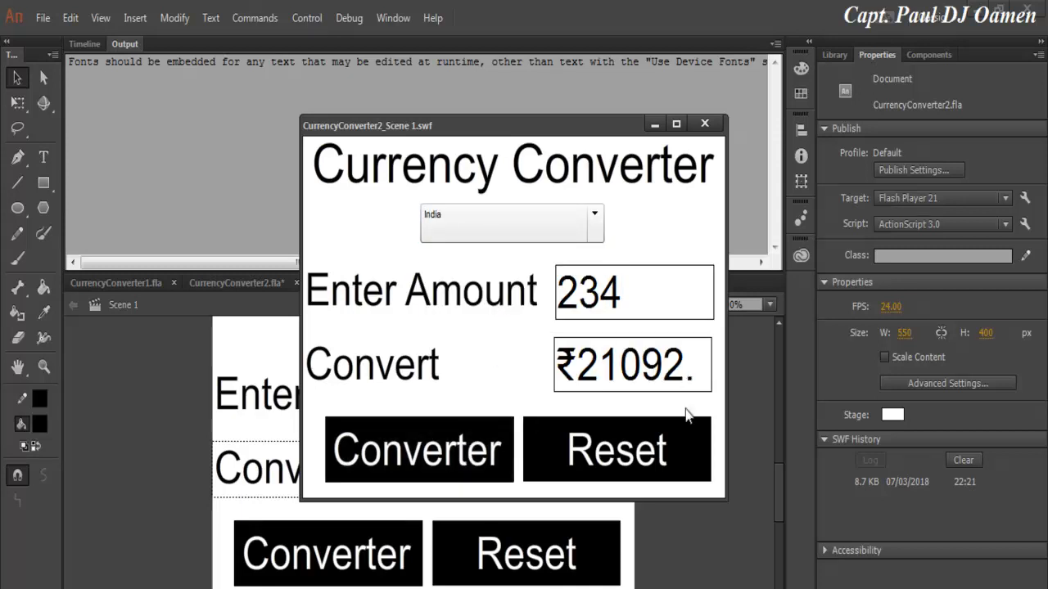
click(660, 461)
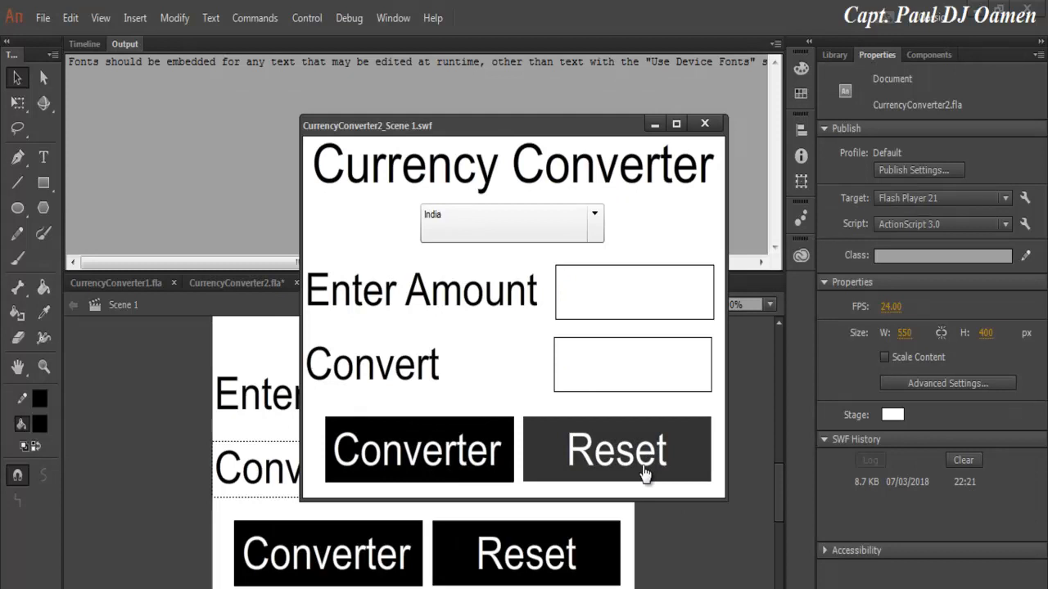
Step: Choose Canada in the preview, enter an amount of 234 and run the conversion
click(597, 233)
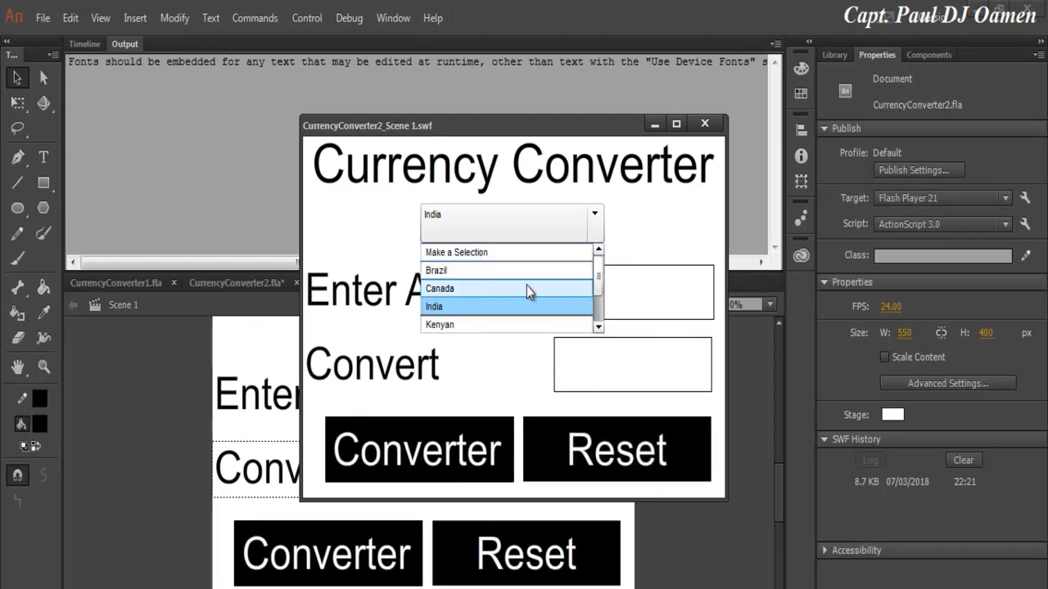
click(497, 291)
click(597, 303)
text(234)
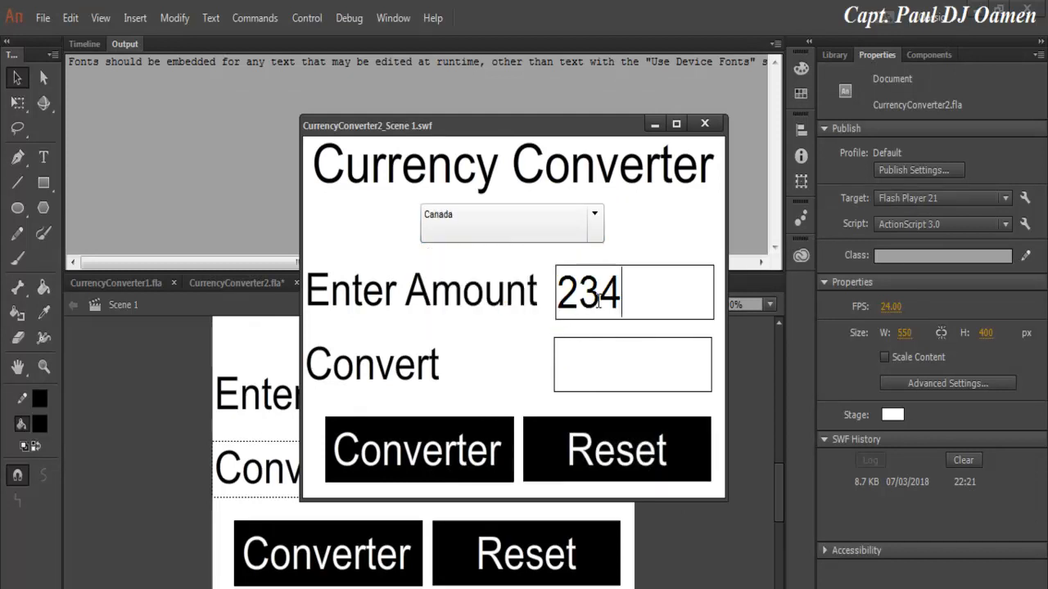
click(418, 458)
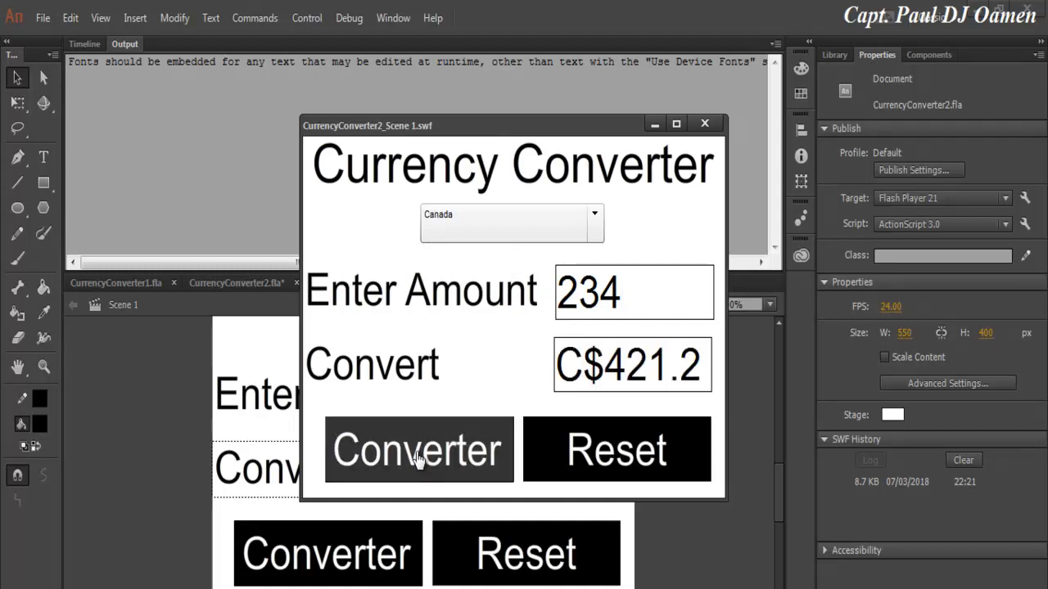